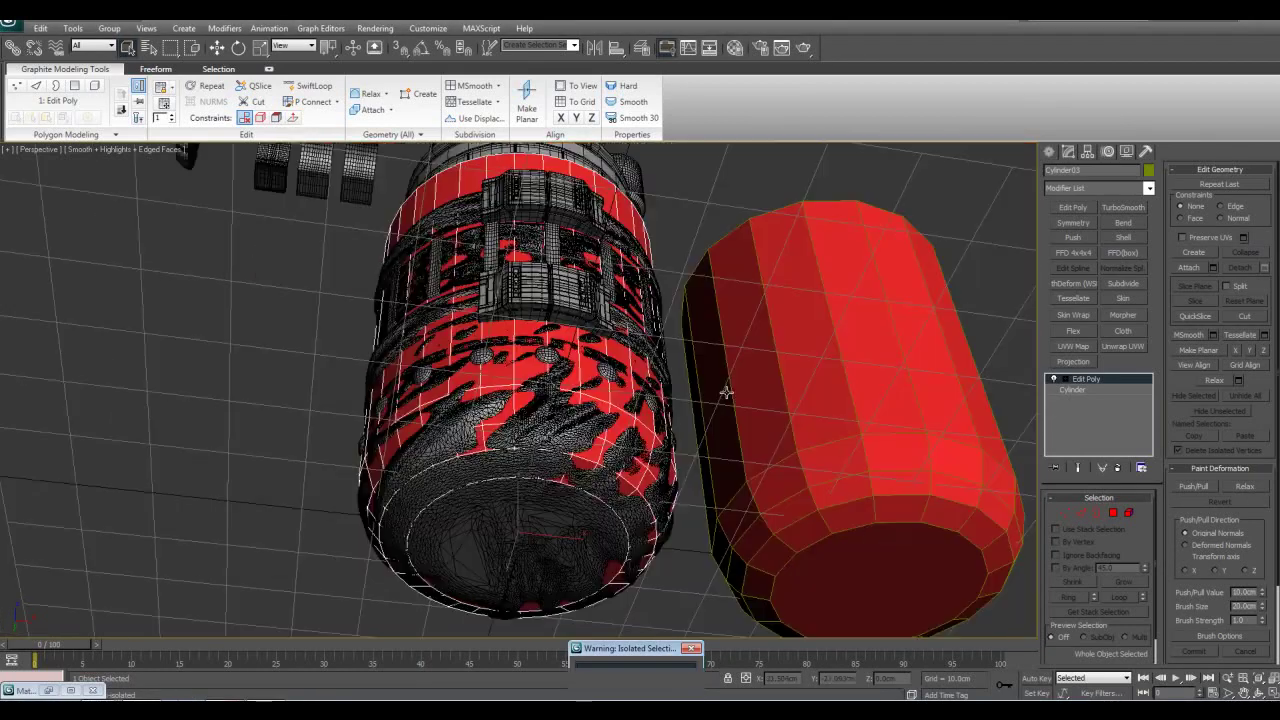
- Move the spare coarse red cylinder away from the detailed tank model to the far side of the scene
key(shift+z)
key(shift+z)
key(shift+z)
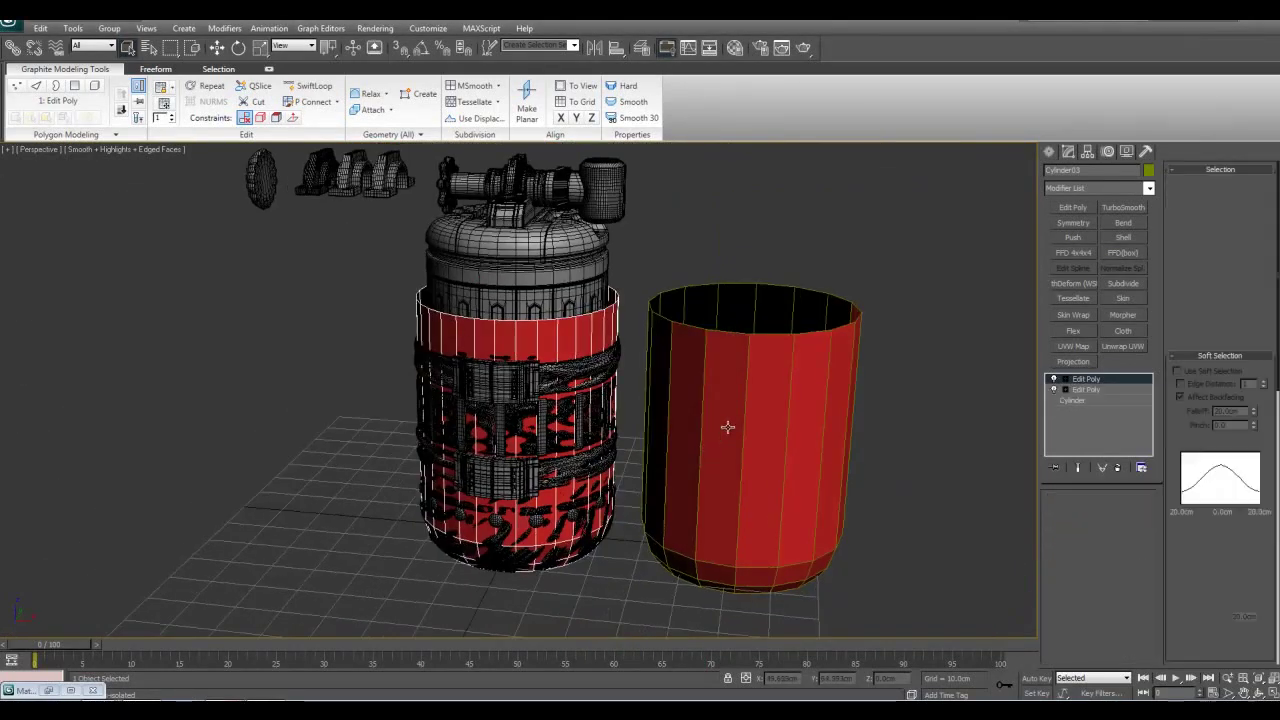
click(728, 427)
key(w)
alt+middle_drag(728, 427, 692, 466)
scroll(702, 473, down, 3)
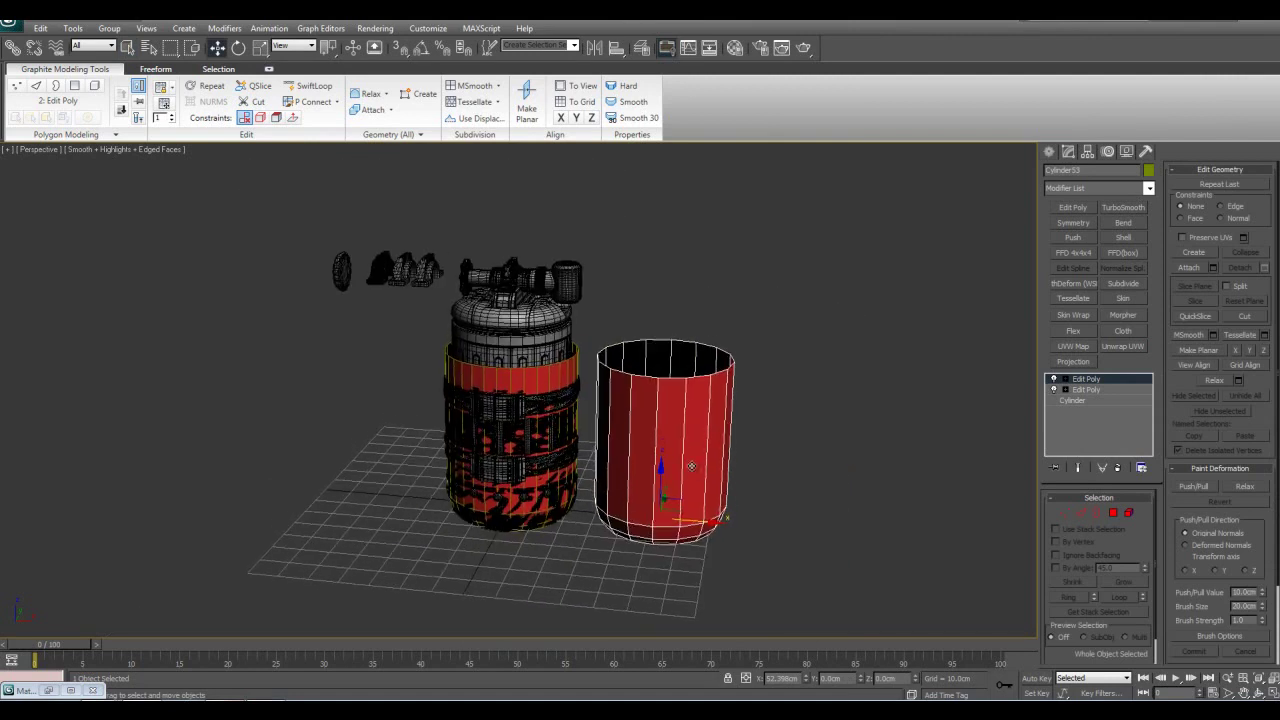
alt+middle_drag(713, 416, 662, 588)
middle_drag(735, 522, 673, 540)
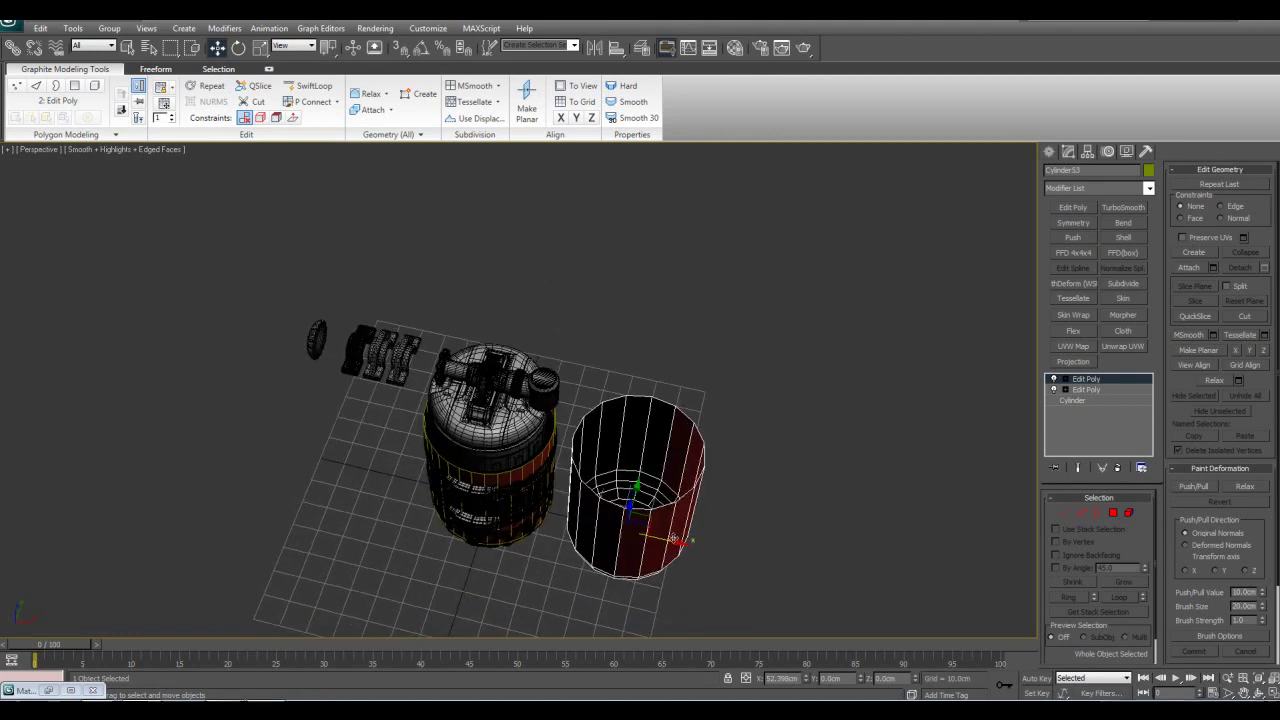
drag(651, 517, 896, 336)
- Hide the coarse spare cylinder that stands apart from the tank
key(q)
click(669, 518)
alt+middle_drag(669, 518, 675, 490)
click(874, 325)
click(874, 325)
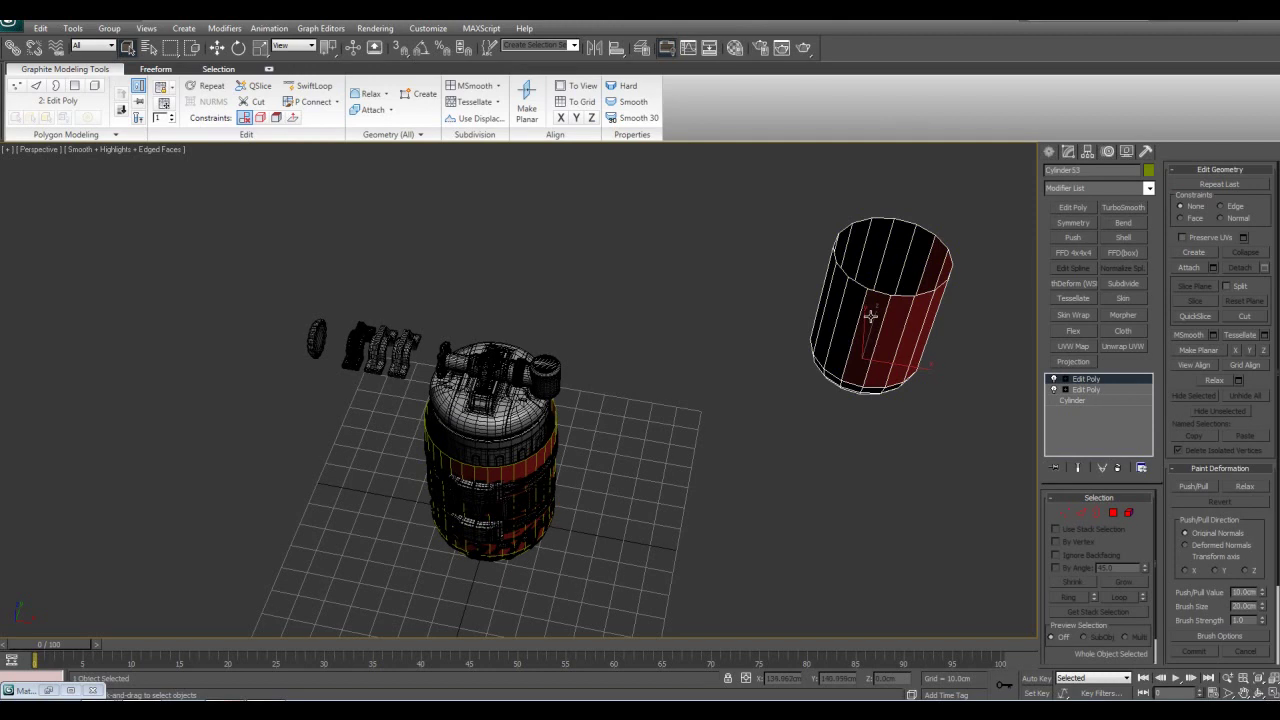
right_click(863, 313)
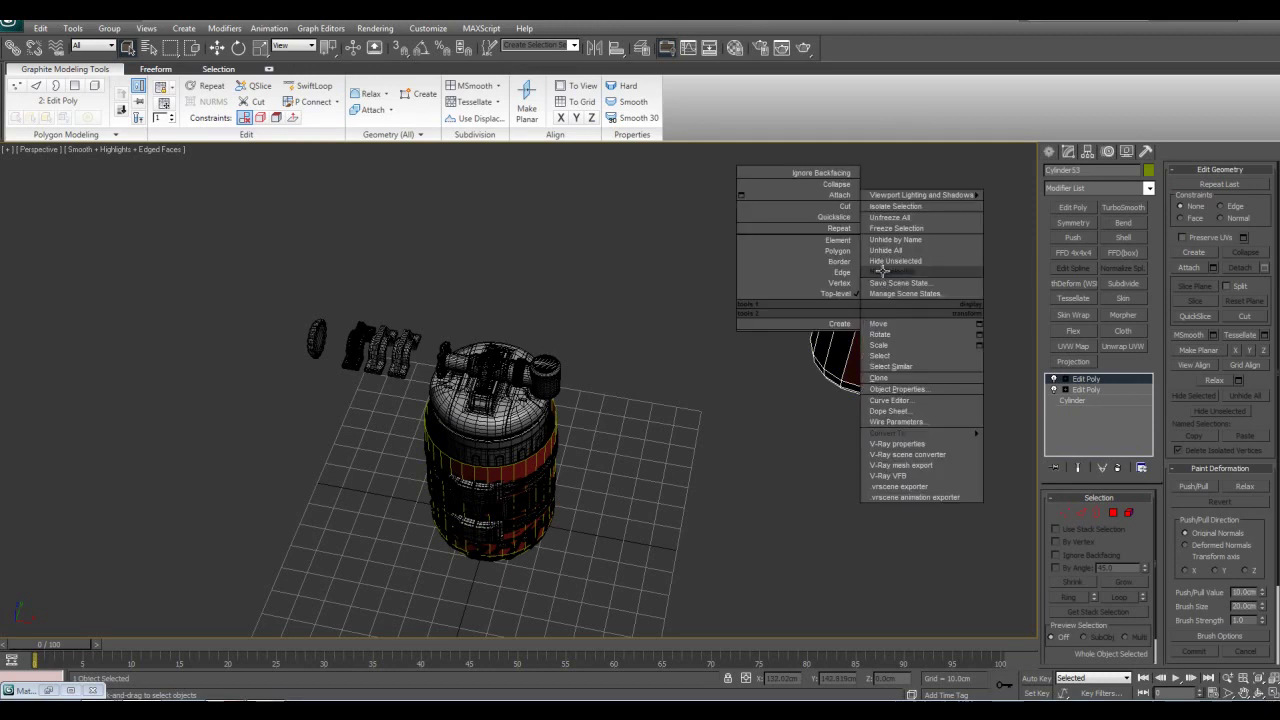
click(884, 273)
- Lower the open top edge loop of the red cylinder around the tank to a height of about 53.3 cm
click(529, 459)
key(z)
alt+middle_drag(548, 468, 555, 440)
middle_drag(600, 250, 613, 421)
key(2)
scroll(589, 360, up, 3)
scroll(585, 352, down, 3)
scroll(560, 370, up, 5)
key(w)
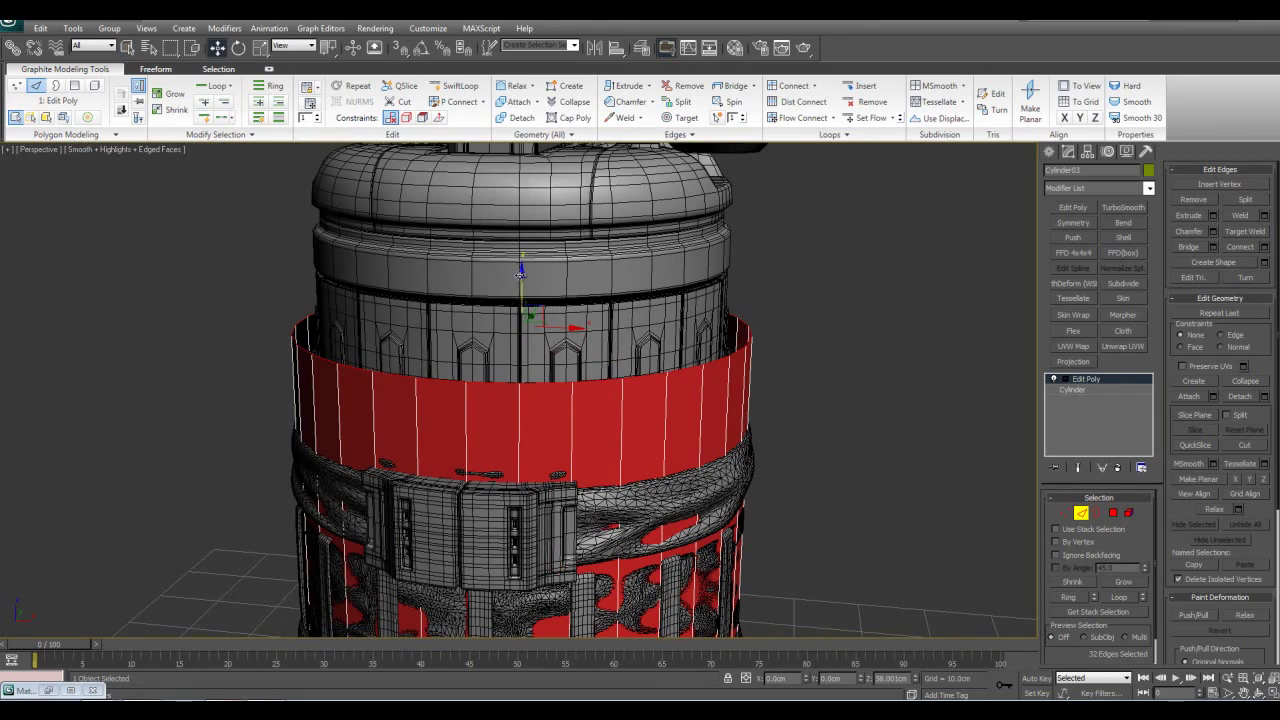
drag(527, 288, 521, 330)
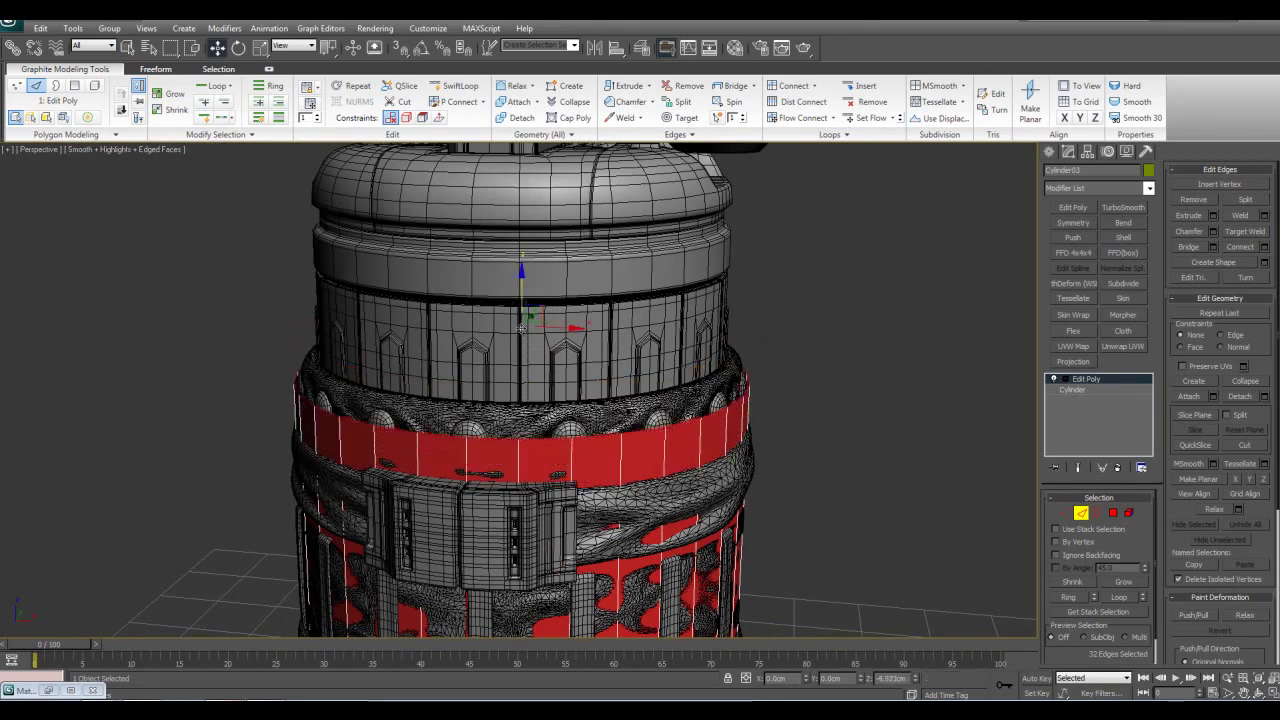
scroll(634, 339, down, 4)
middle_drag(634, 339, 654, 319)
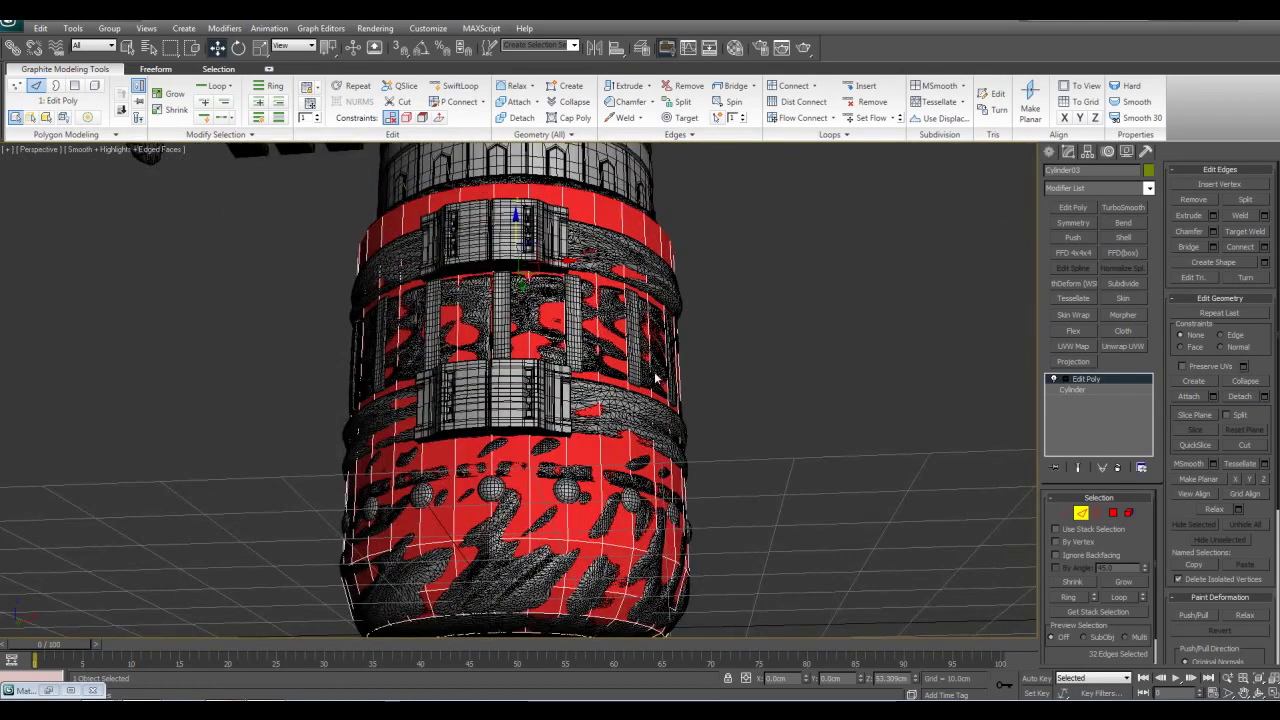
- Isolate the red low-poly cylinder and add a second Edit Poly modifier to it
key(2)
key(alt+q)
alt+middle_drag(638, 449, 652, 405)
scroll(642, 406, down, 4)
scroll(680, 411, up, 4)
scroll(683, 412, down, 2)
click(1064, 213)
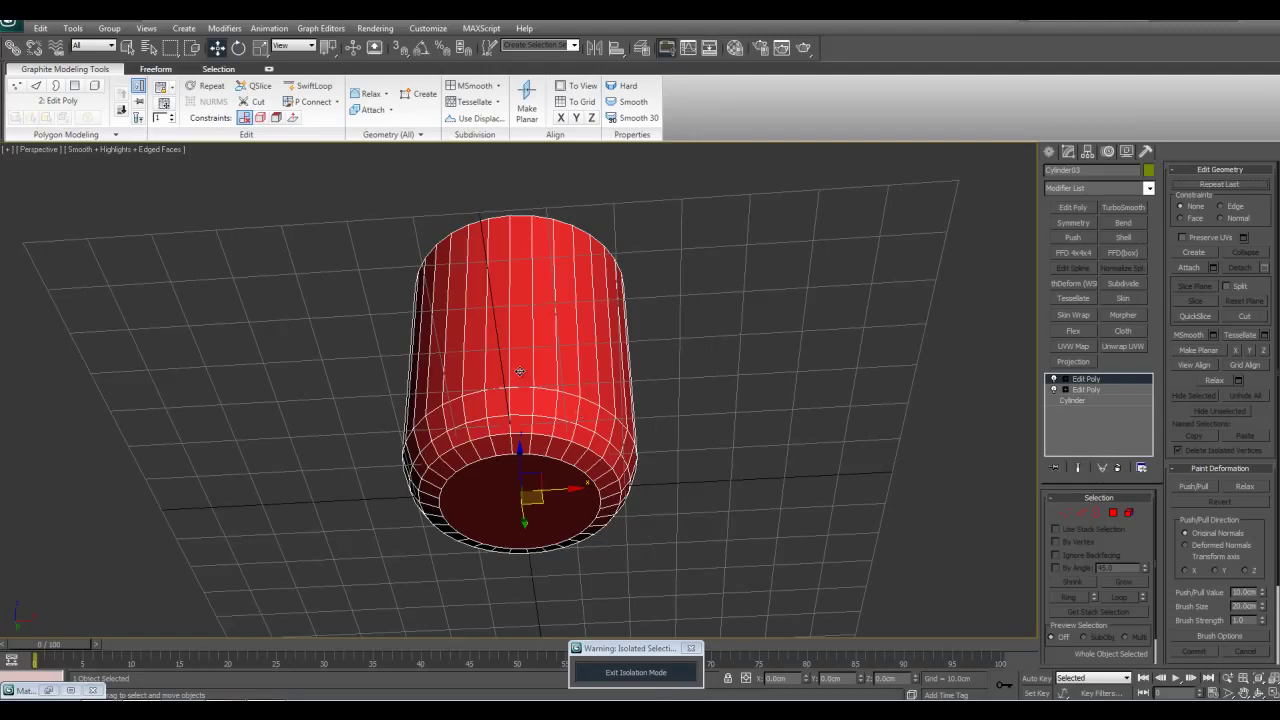
- Examine the vertex rings around the isolated cylinder's rounded base in see-through and solid display
middle_drag(735, 447, 760, 463)
scroll(771, 436, up, 2)
key(1)
key(q)
scroll(779, 441, down, 1)
scroll(780, 441, up, 2)
key(alt+x)
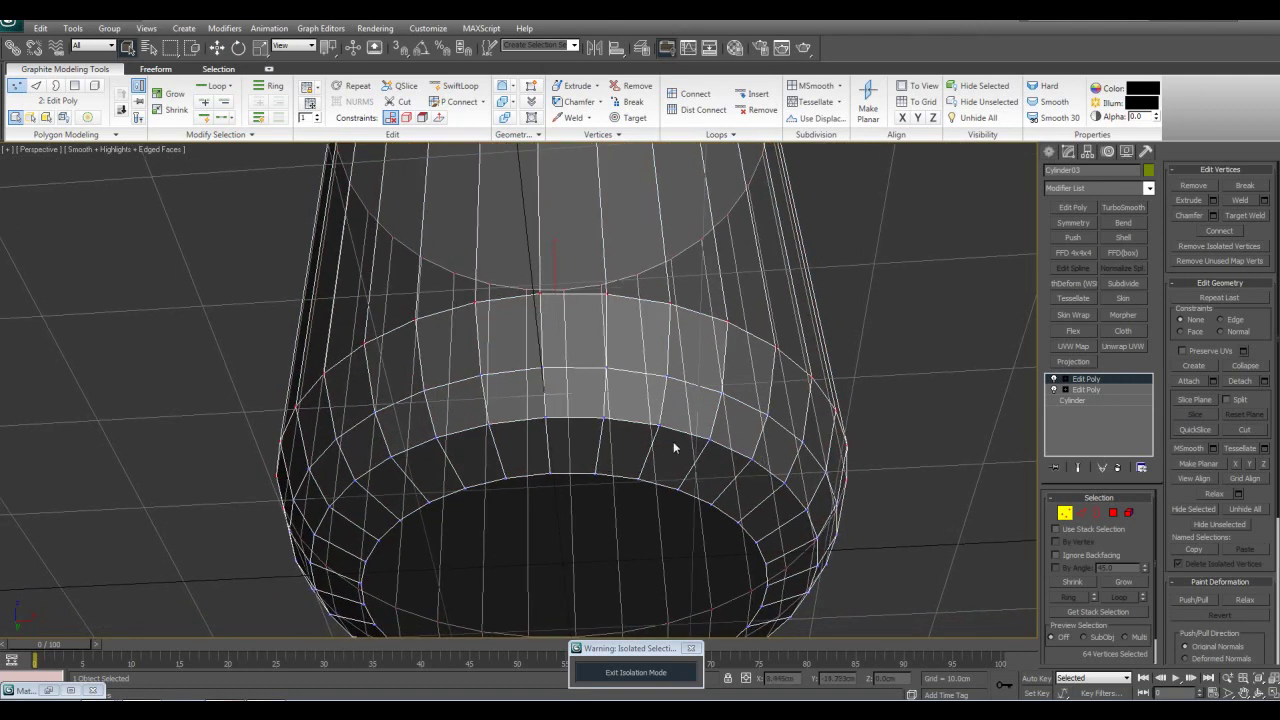
drag(637, 516, 641, 517)
middle_drag(646, 513, 640, 500)
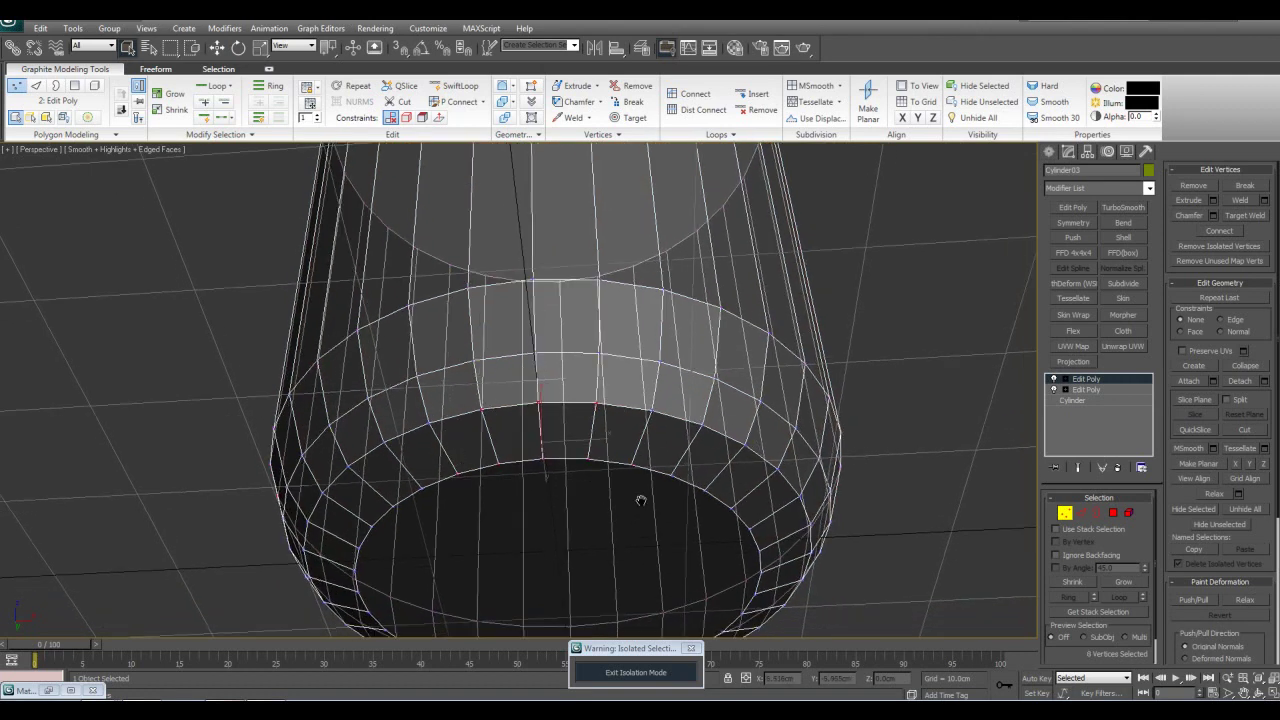
scroll(640, 498, down, 3)
middle_drag(642, 448, 605, 411)
scroll(476, 418, up, 3)
click(605, 423)
key(alt+x)
key(g)
scroll(590, 430, down, 3)
mouse_move(584, 446)
middle_down()
mouse_move(588, 431)
mouse_move(557, 437)
middle_up()
key(g)
scroll(588, 431, up, 3)
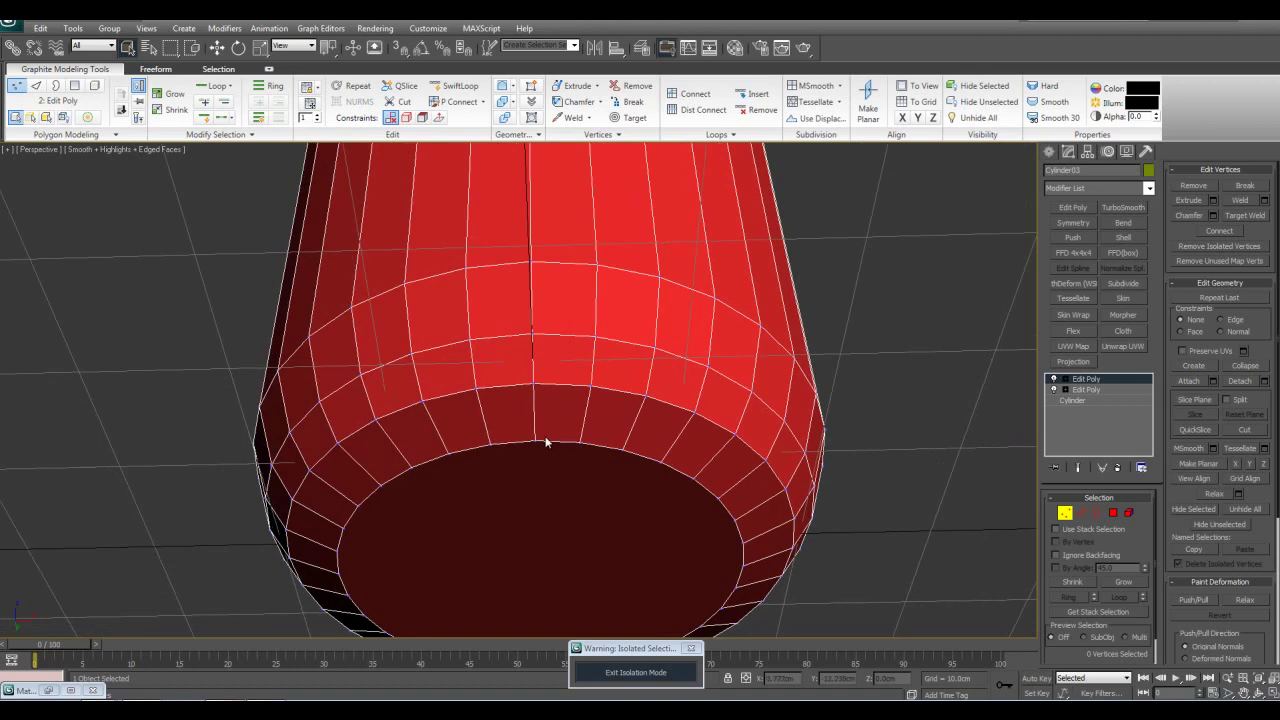
- Target weld the two base-rim vertices flanking the front centre vertex into that vertex
key(ctrl+shift+w)
click(490, 445)
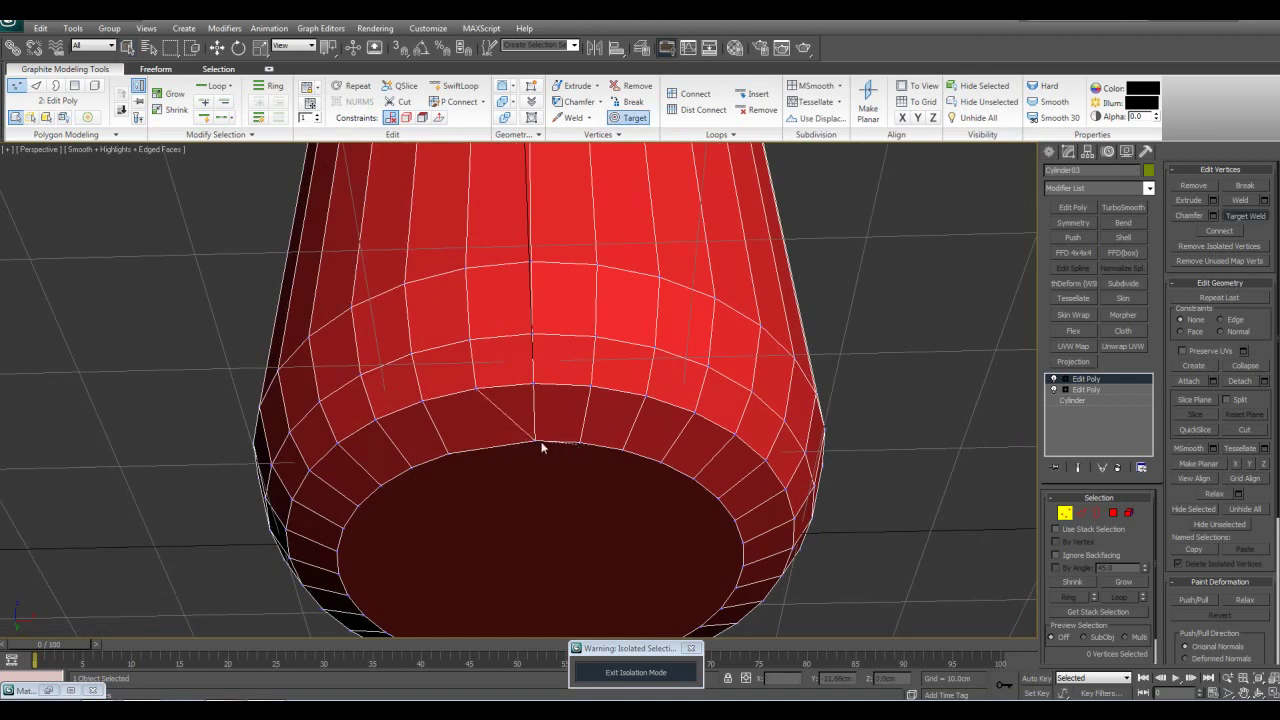
right_click(543, 441)
scroll(545, 439, down, 3)
alt+middle_drag(559, 433, 606, 508)
scroll(590, 412, up, 3)
scroll(613, 460, down, 3)
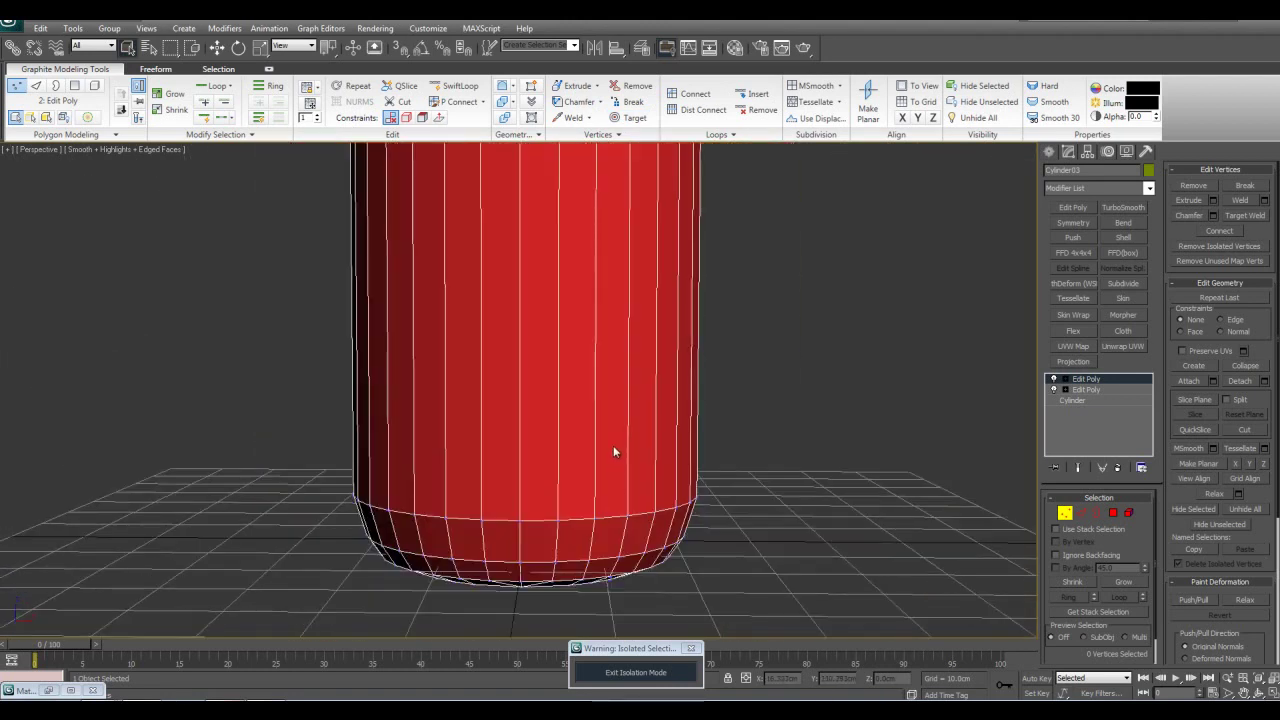
scroll(631, 366, down, 5)
alt+middle_drag(621, 407, 630, 318)
scroll(630, 318, up, 5)
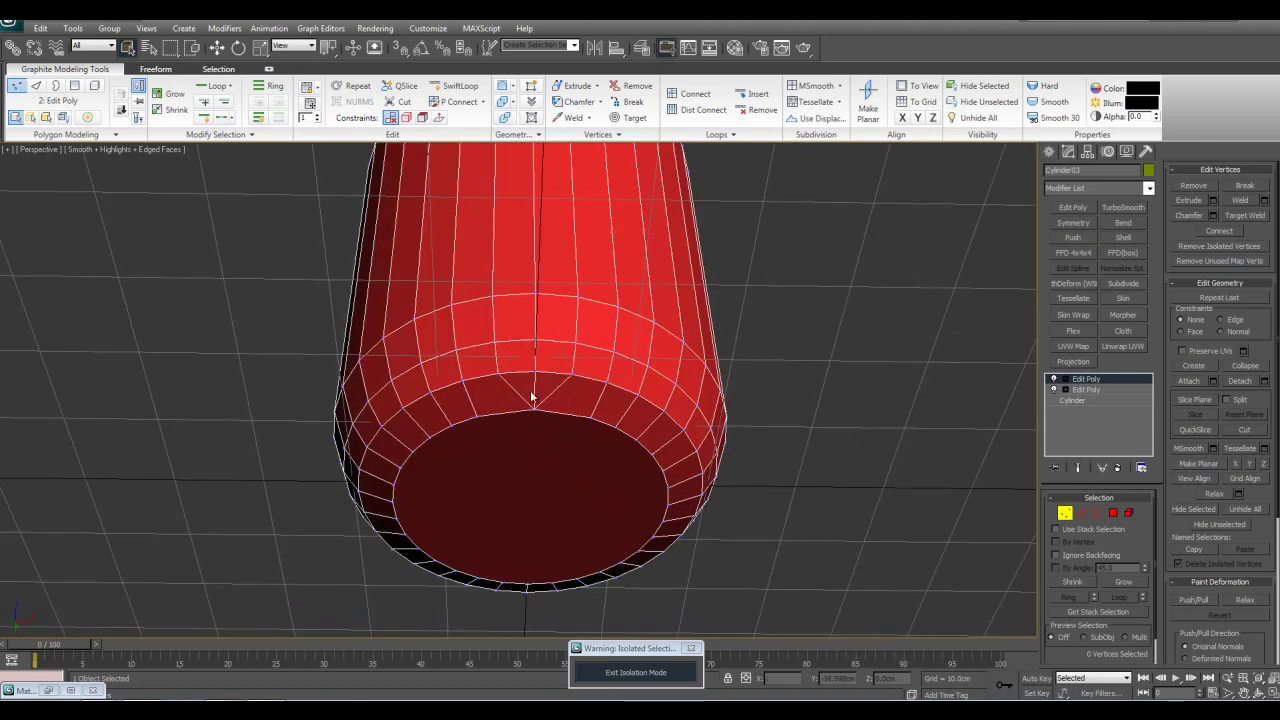
alt+middle_drag(610, 438, 602, 437)
- Target weld one more base-rim vertex on each side of the front into its outer neighbour
key(ctrl+shift+w)
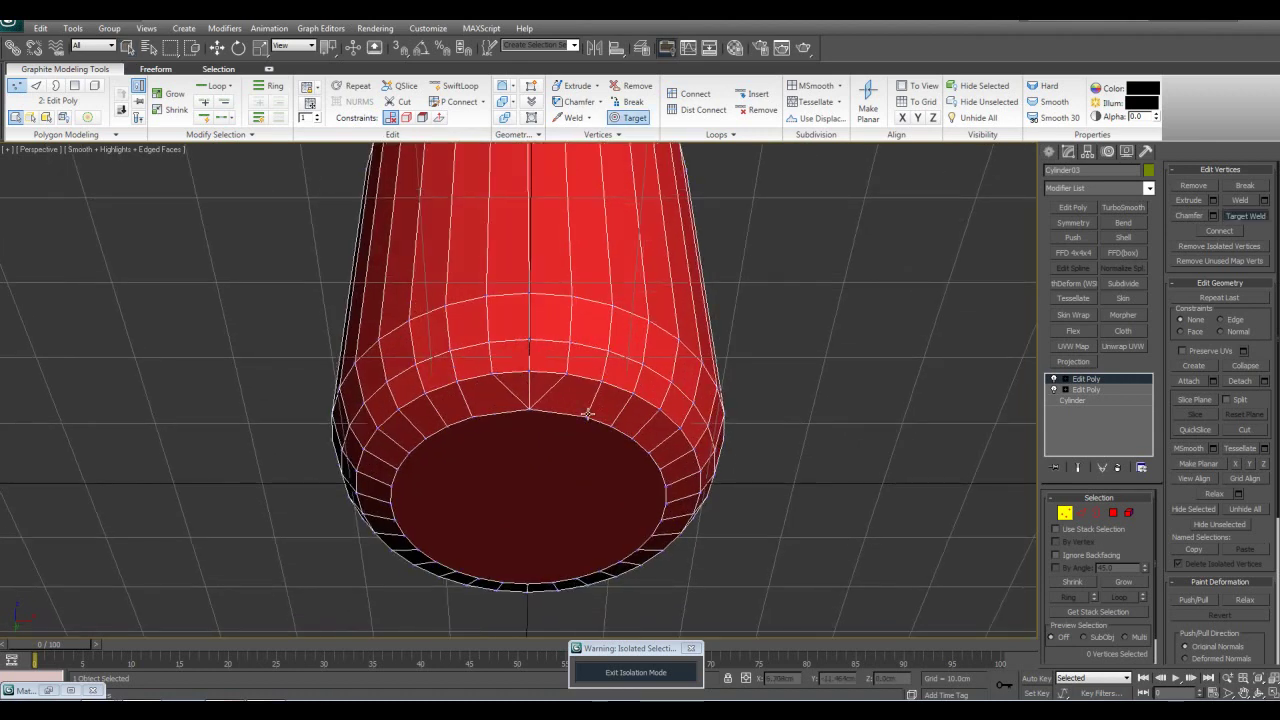
click(609, 427)
right_click(608, 427)
key(ctrl+shift+w)
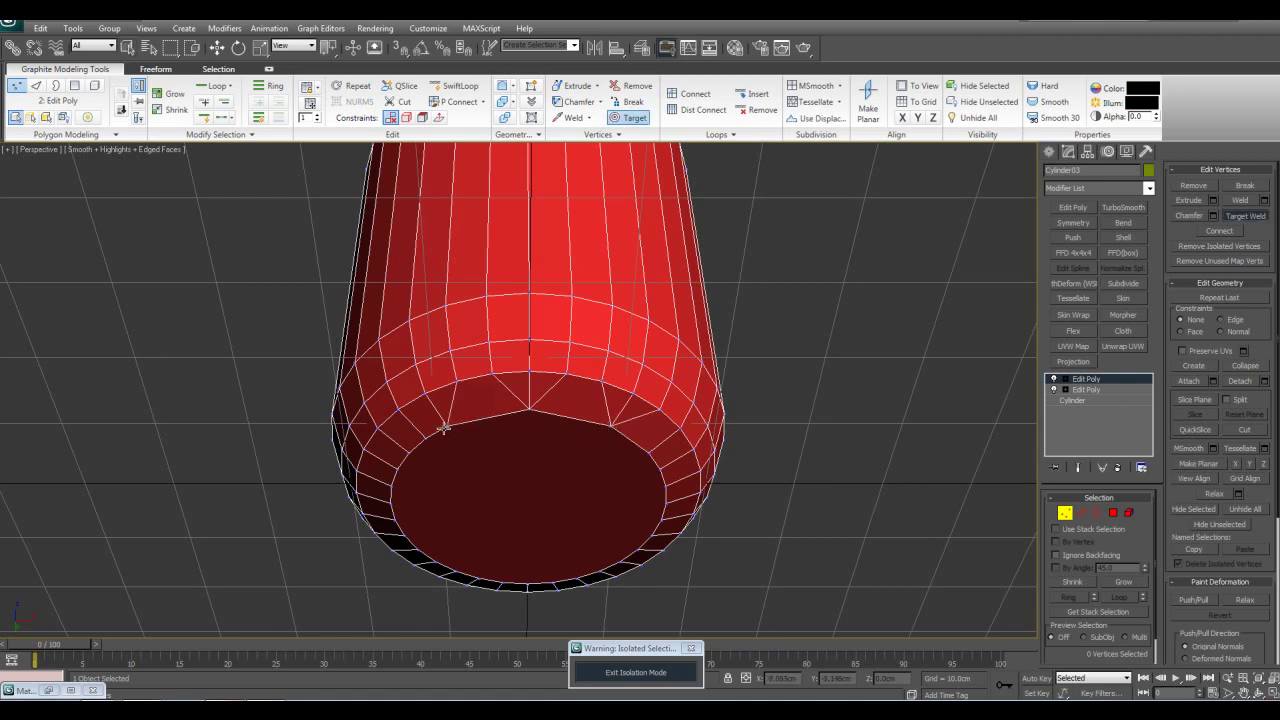
right_click(447, 427)
alt+middle_drag(576, 422, 566, 457)
scroll(572, 484, down, 4)
scroll(566, 461, down, 3)
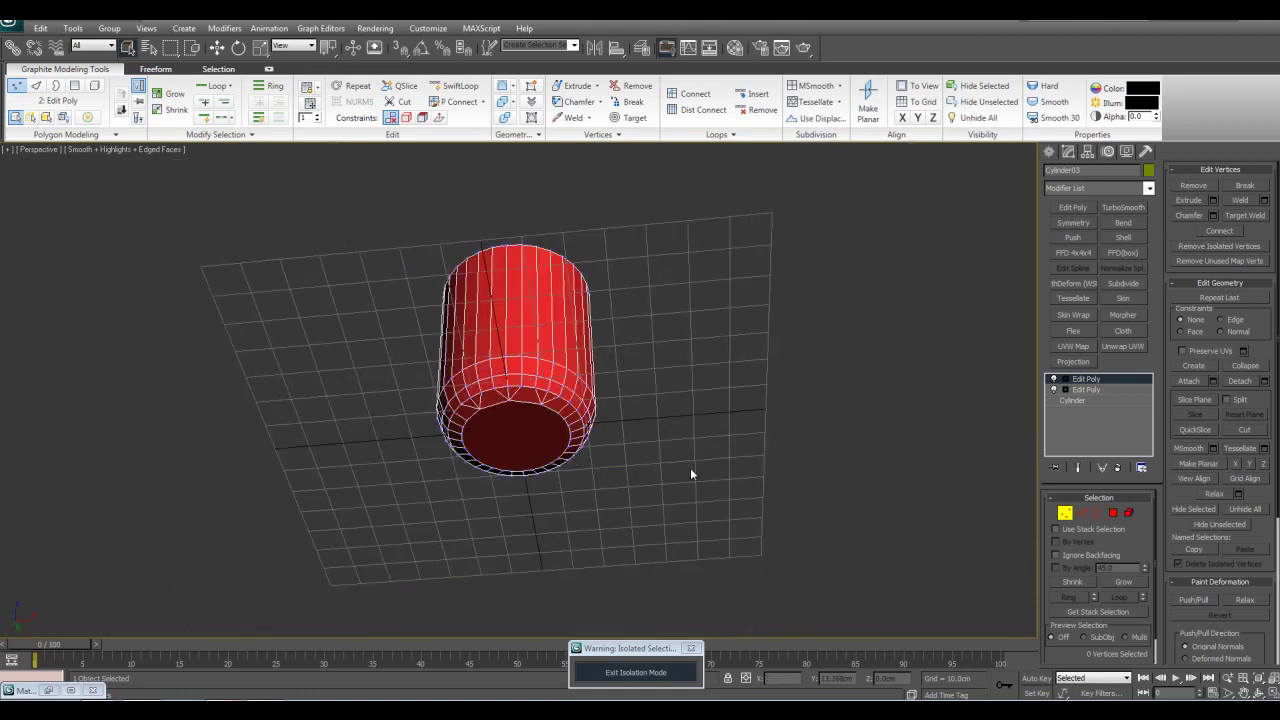
- Delete the topmost Edit Poly modifier containing the welds and add a fresh Edit Poly modifier
key(1)
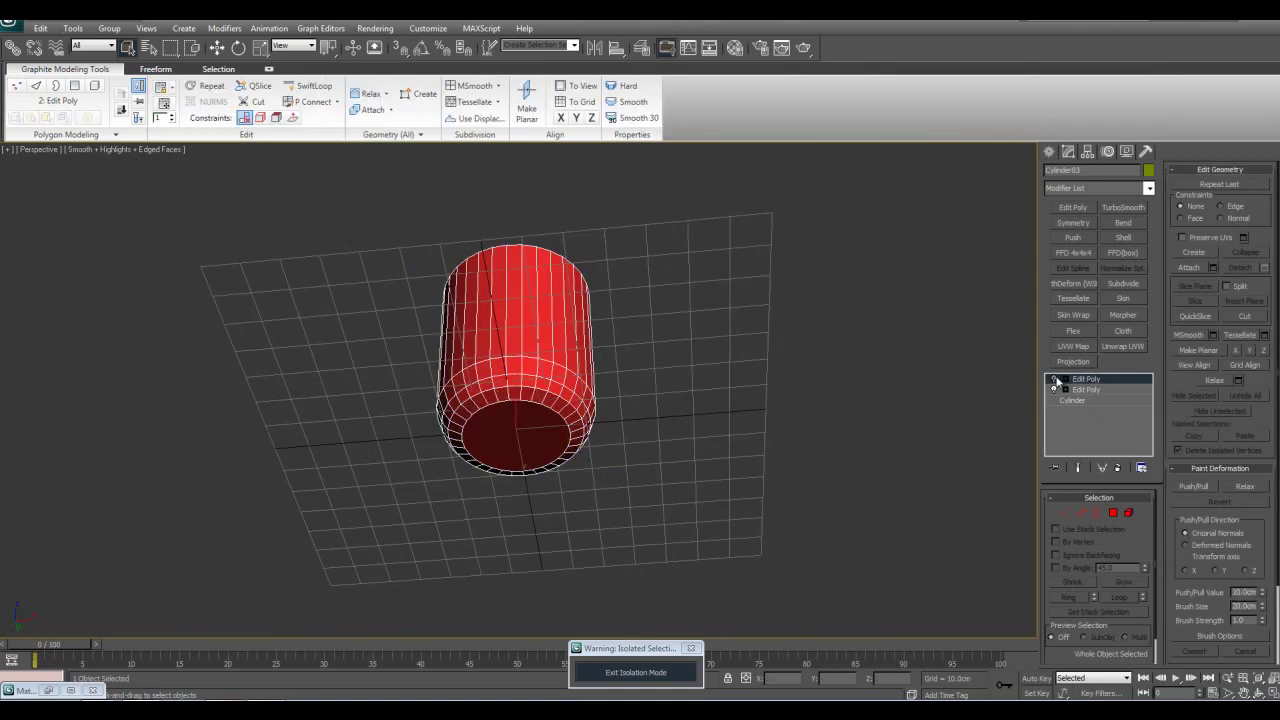
right_click(1081, 379)
click(1092, 400)
click(1077, 212)
- Switch the cylinder to edge editing with its top loop selected and exit isolation
key(2)
middle_drag(682, 303, 722, 458)
scroll(694, 364, up, 3)
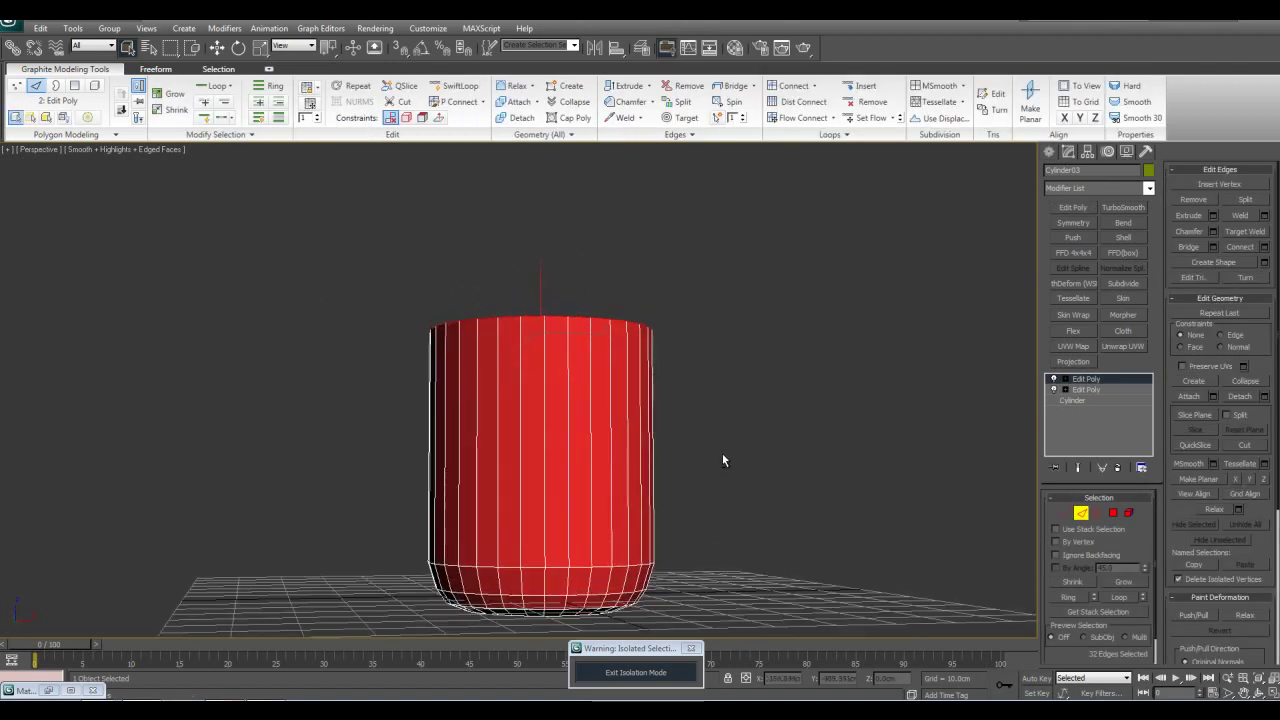
alt+middle_drag(713, 392, 686, 477)
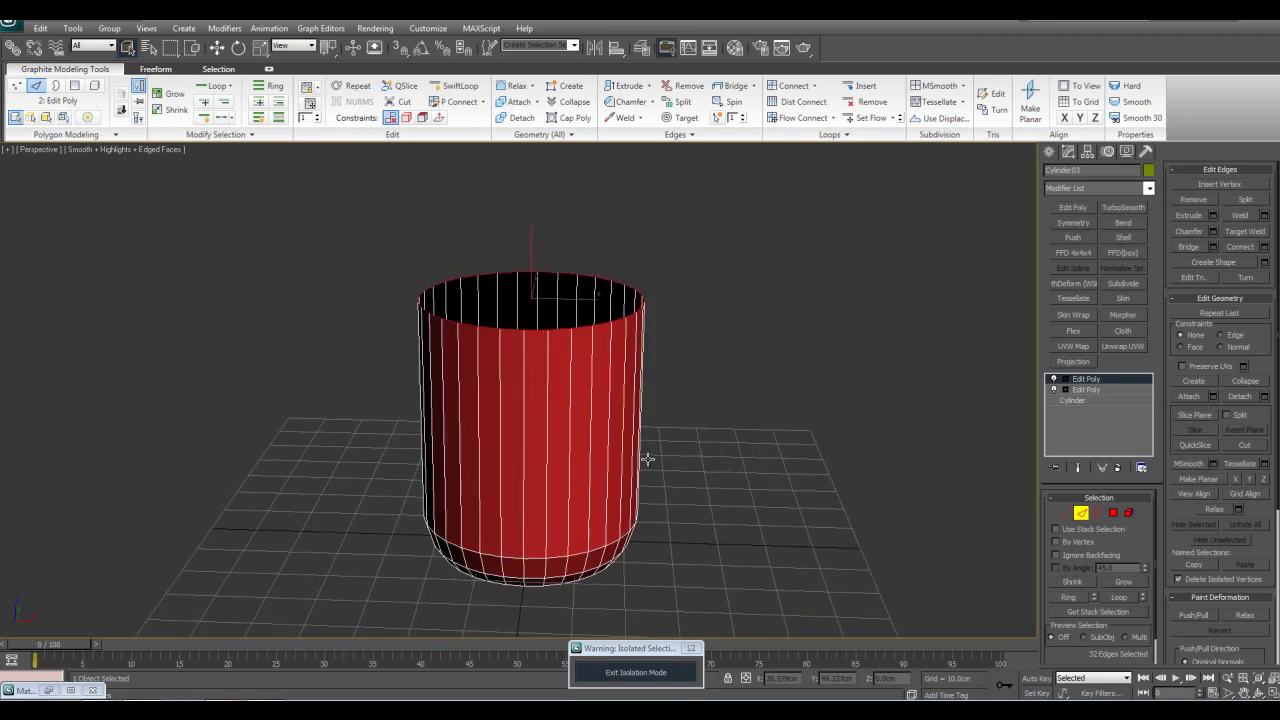
click(636, 672)
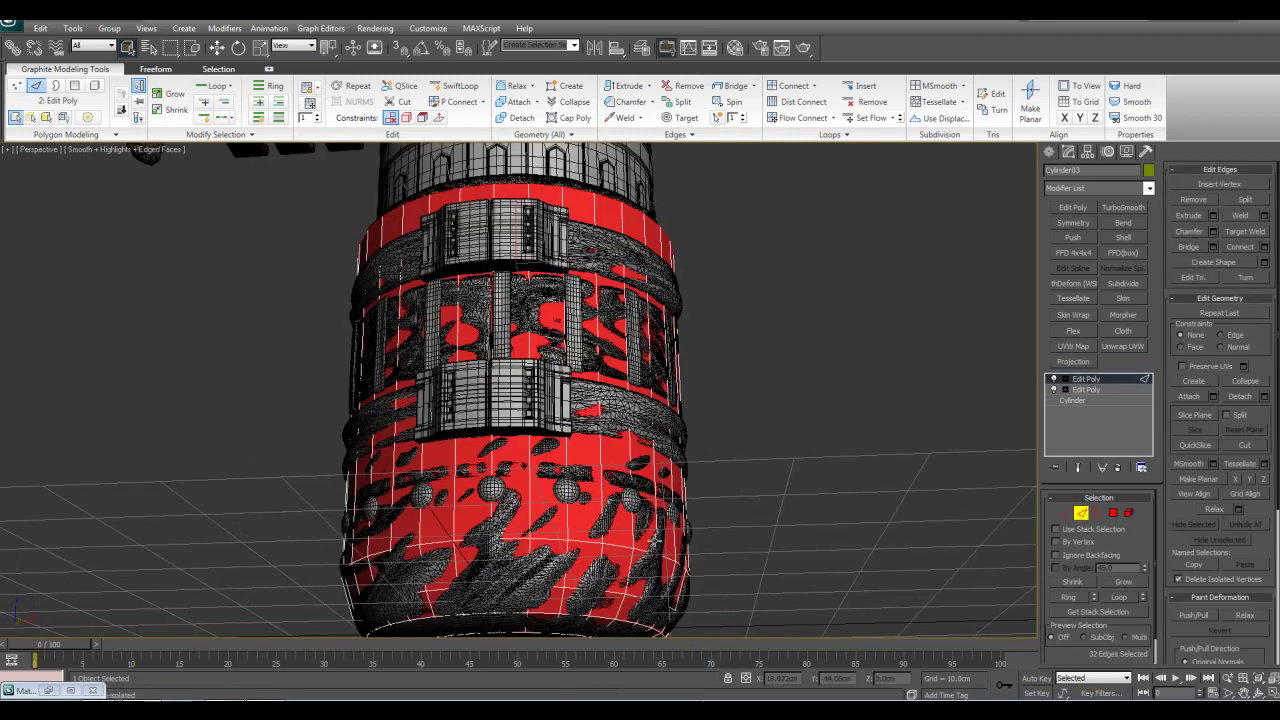
- Raise the cylinder's top edge loop to about 54.5 cm, near the upper rim of the leather collar
key(2)
middle_drag(655, 403, 653, 391)
key(2)
key(w)
mouse_move(521, 354)
mouse_down()
mouse_move(522, 399)
mouse_move(527, 370)
mouse_up()
scroll(607, 432, up, 4)
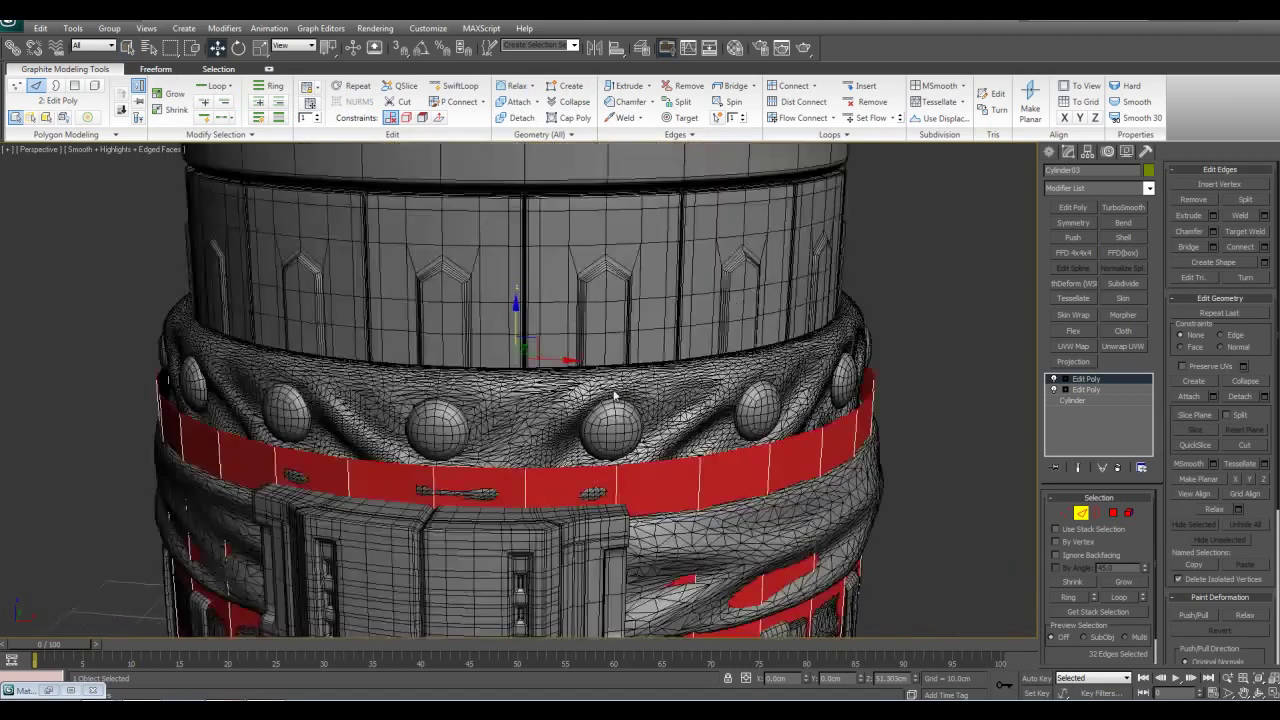
middle_drag(583, 431, 641, 441)
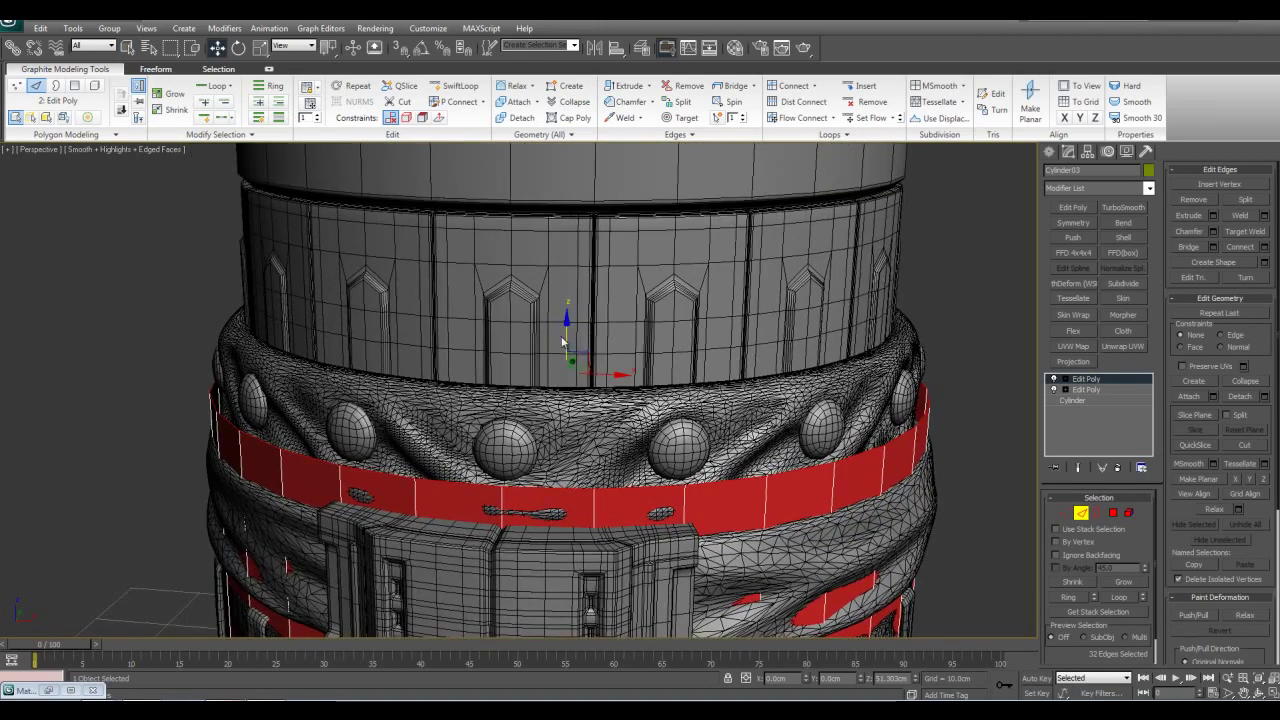
scroll(646, 430, down, 4)
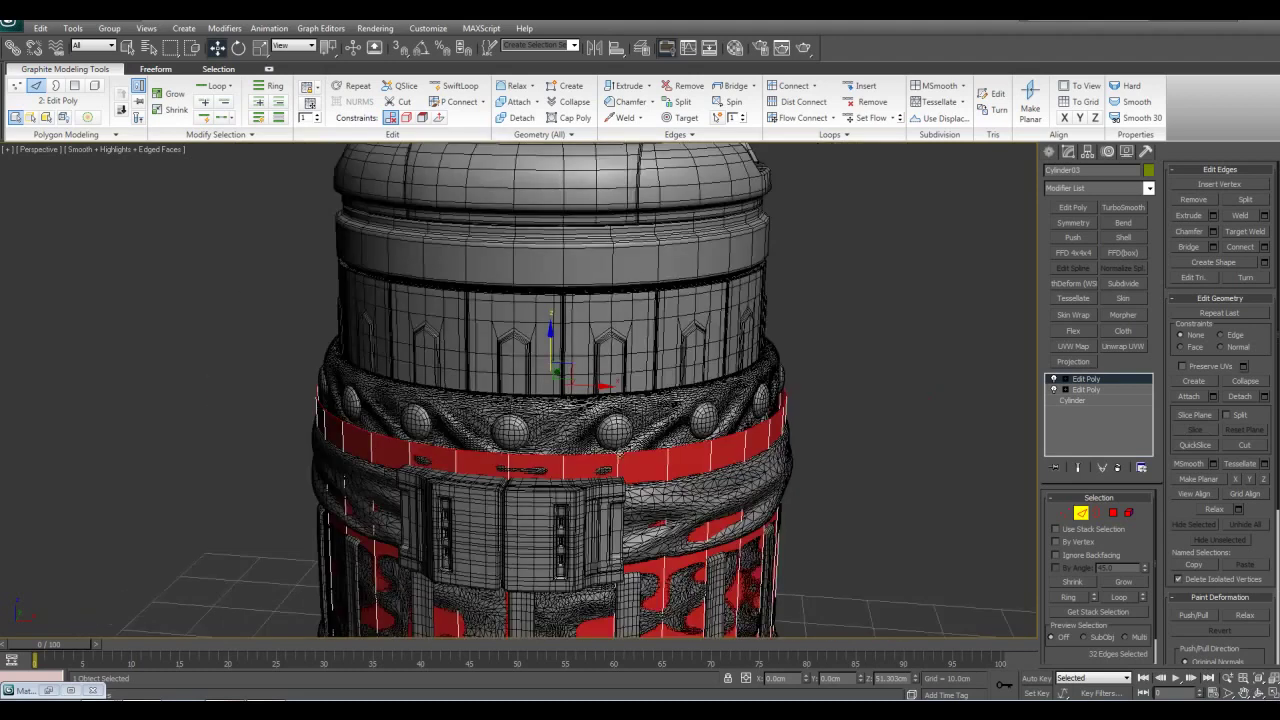
scroll(571, 397, up, 3)
drag(587, 373, 592, 328)
alt+middle_drag(610, 343, 631, 332)
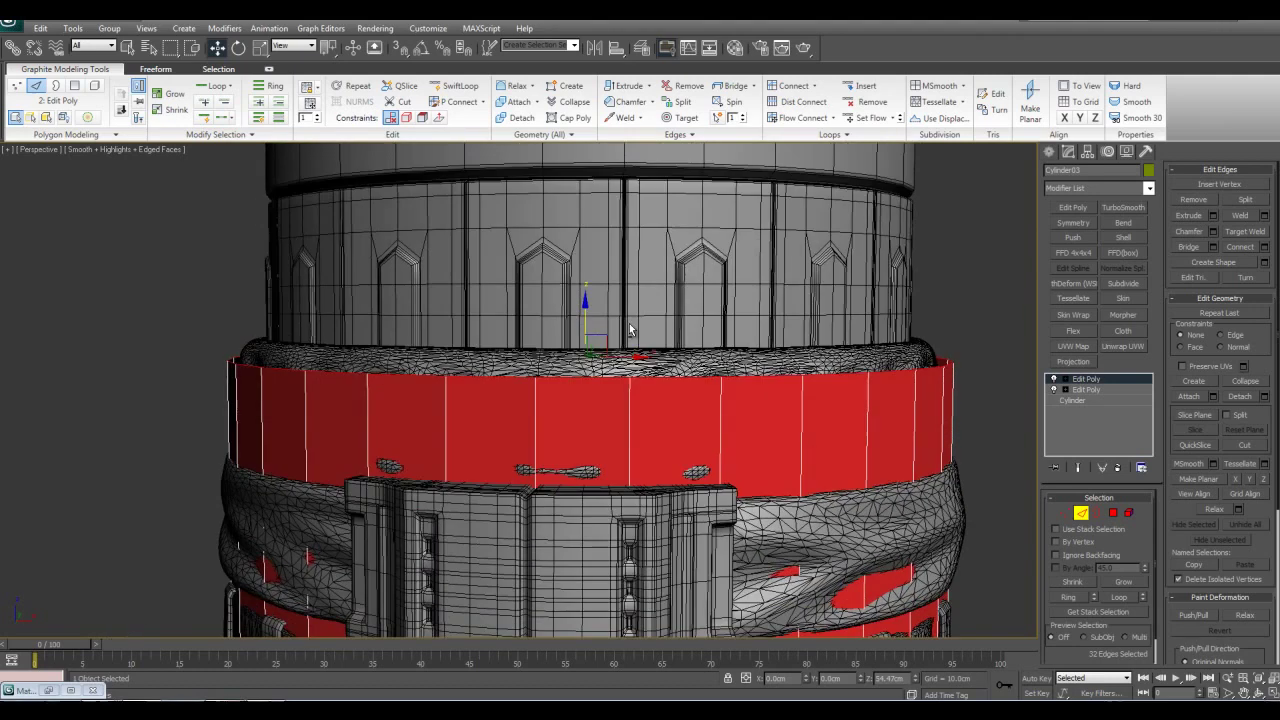
- Extend the top edge loop inward and upward over the leather collar as a new ring, to about 56 cm high
key(alt+x)
scroll(587, 318, down, 6)
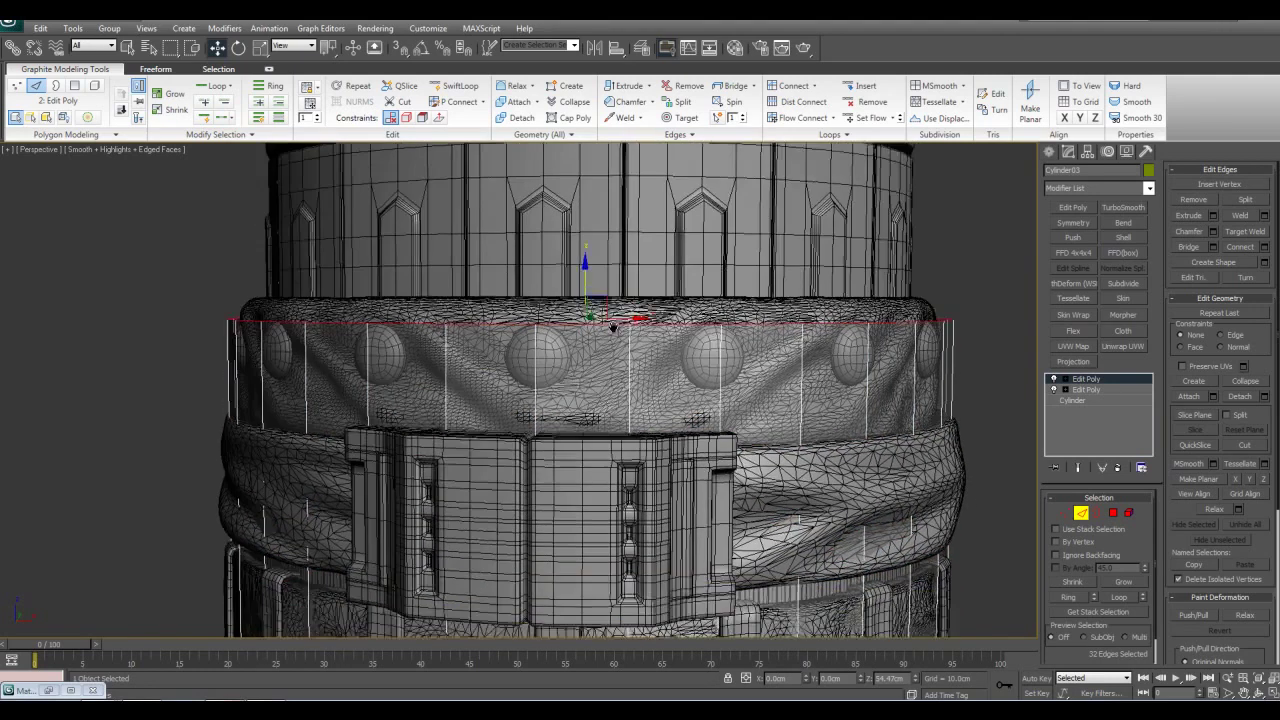
scroll(664, 349, up, 5)
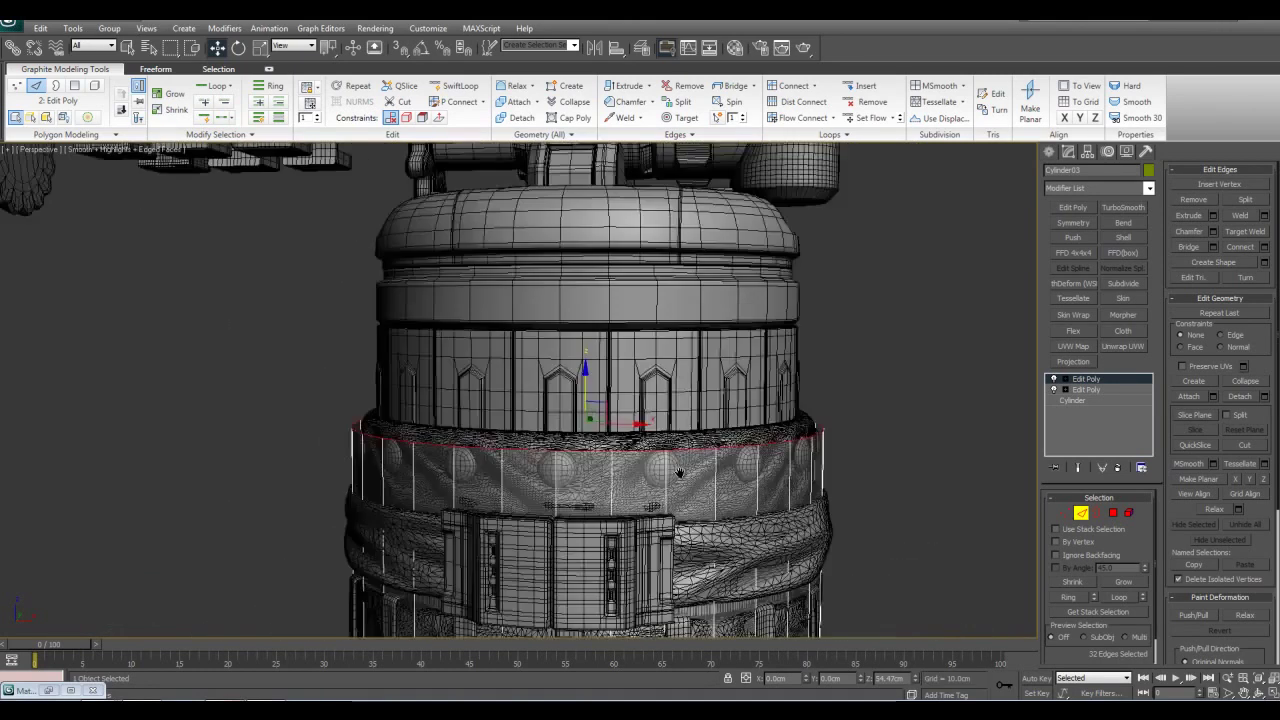
right_click(627, 449)
click(388, 434)
key(w)
mouse_move(618, 400)
mouse_down()
mouse_move(619, 378)
mouse_move(630, 417)
mouse_move(625, 385)
mouse_up()
key(ctrl+z)
key(r)
key(w)
key(alt+x)
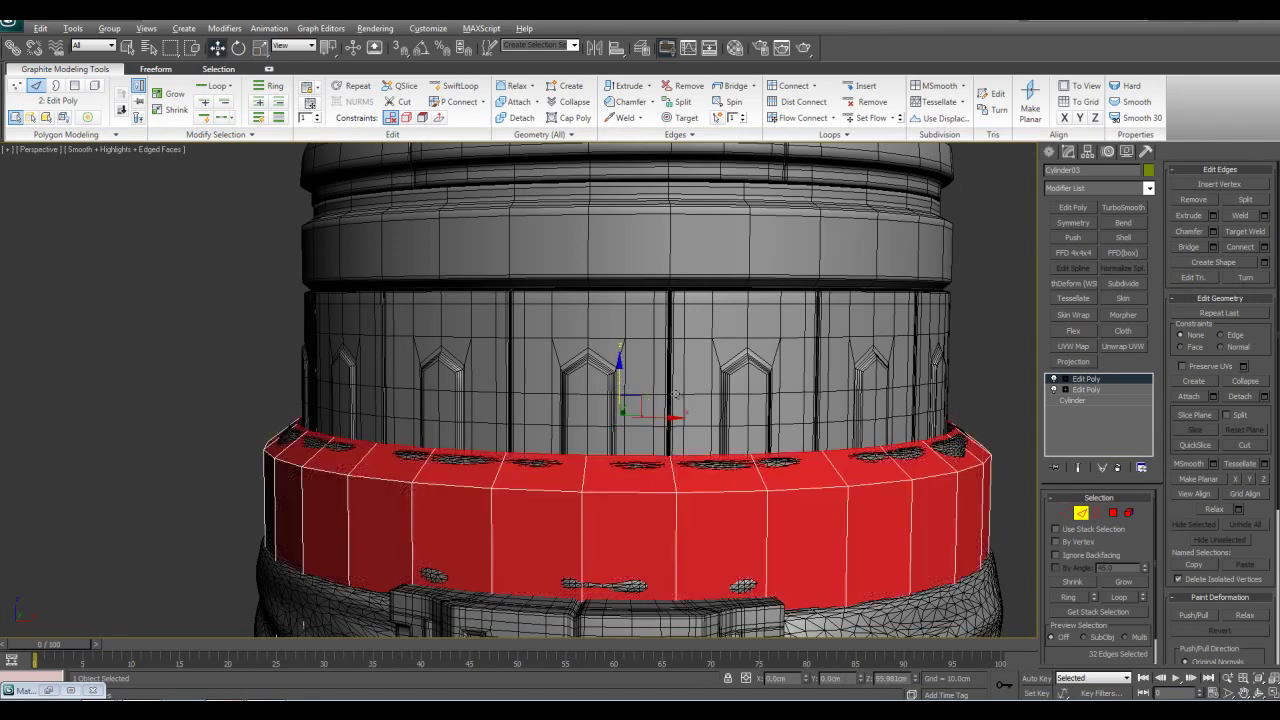
- Extrude the inner top edge loop straight up along the tank wall to a height of about 66.1 cm
middle_drag(662, 402, 638, 408)
shift+drag(597, 384, 621, 238)
scroll(686, 449, down, 5)
middle_drag(713, 484, 724, 445)
scroll(740, 440, up, 5)
key(alt+x)
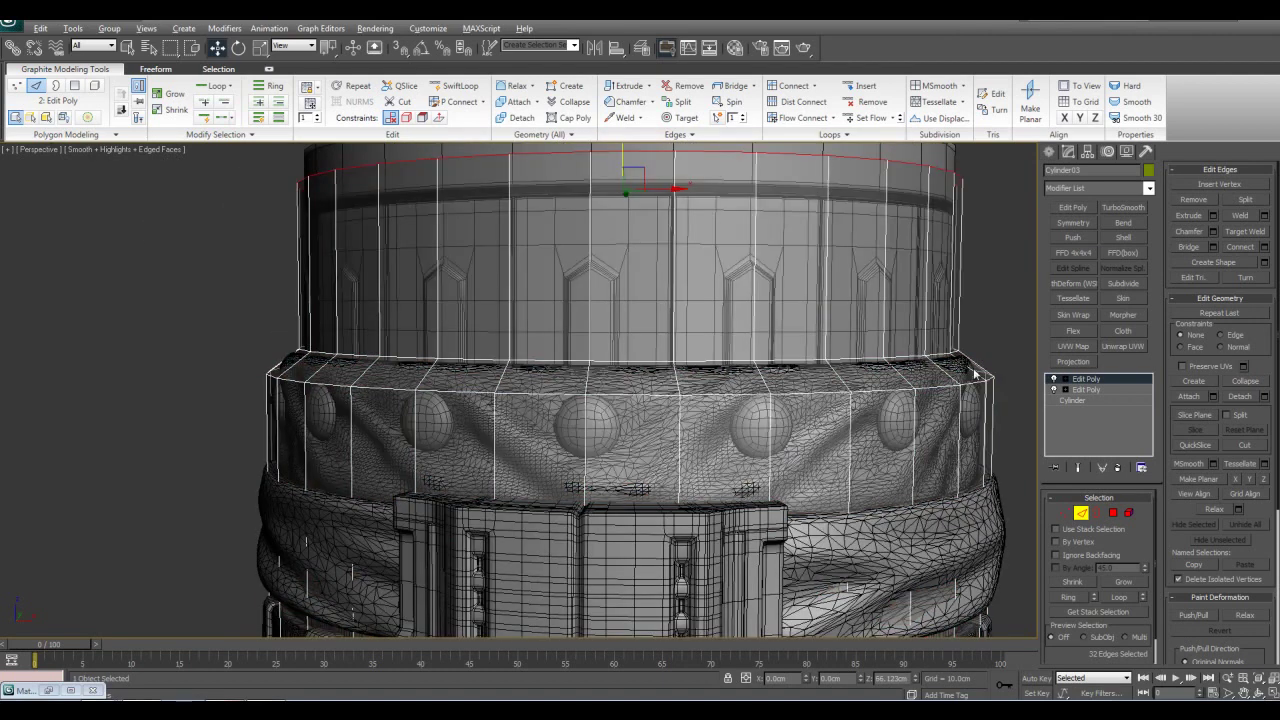
- Select the edge loop at the leather collar's outer upper rim and scale it slightly inward
middle_drag(897, 388, 885, 535)
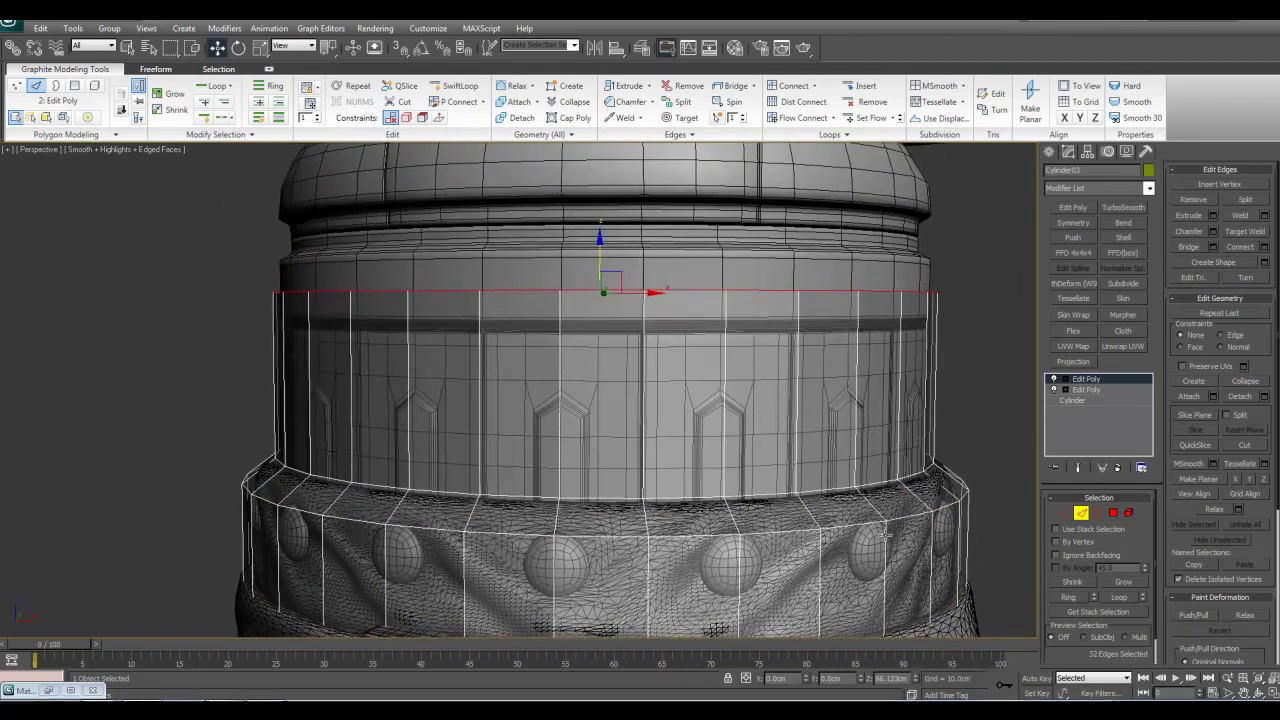
click(863, 525)
middle_drag(795, 540, 780, 477)
scroll(775, 475, down, 3)
middle_drag(601, 426, 608, 418)
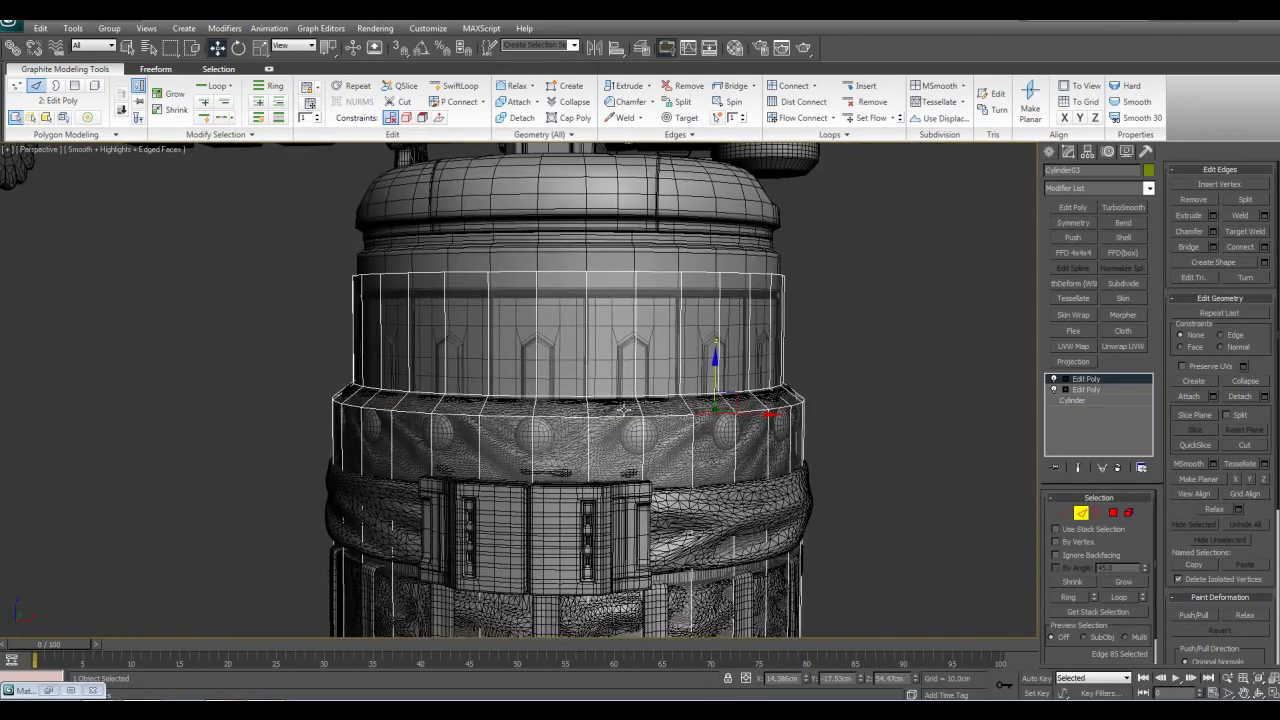
key(alt+l)
key(r)
drag(571, 390, 577, 392)
key(q)
click(837, 436)
- Select the vertices bounding the upper wall band and scale them slightly inward to match the tank wall
scroll(837, 437, down, 3)
scroll(837, 437, up, 3)
click(679, 293)
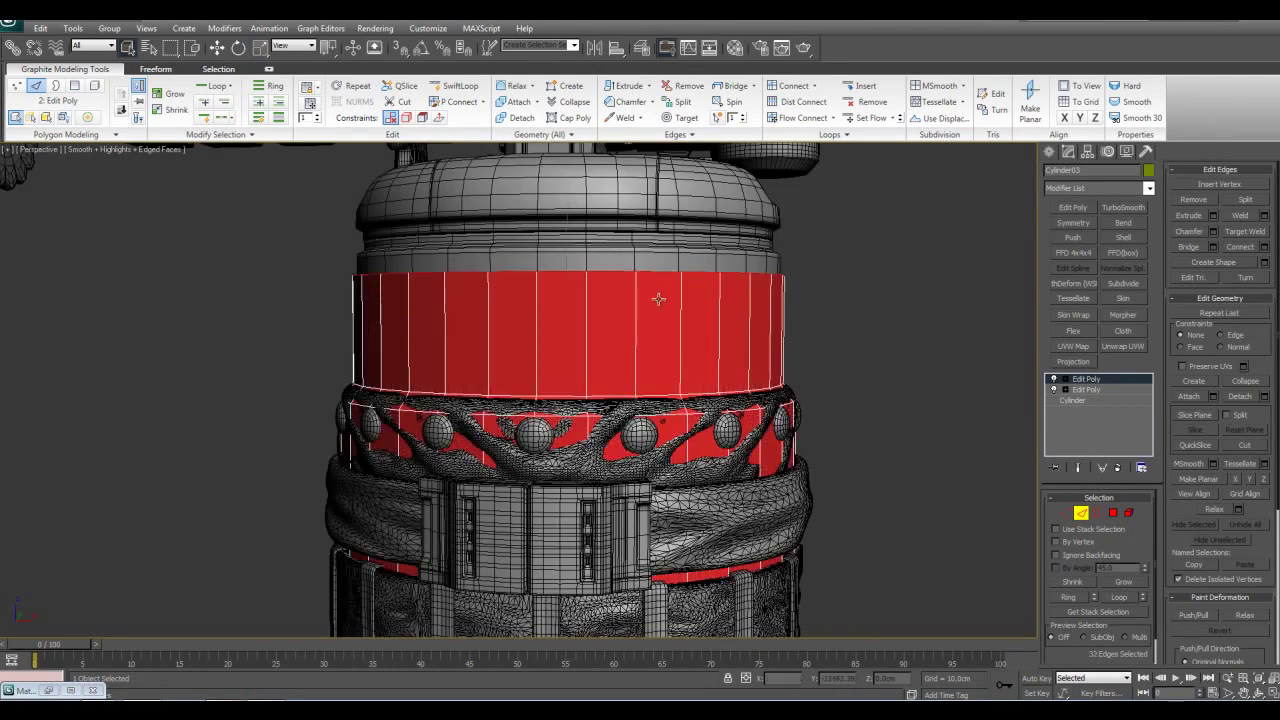
alt+middle_drag(658, 299, 638, 354)
drag(272, 304, 858, 331)
scroll(858, 331, up, 1)
middle_drag(858, 331, 808, 403)
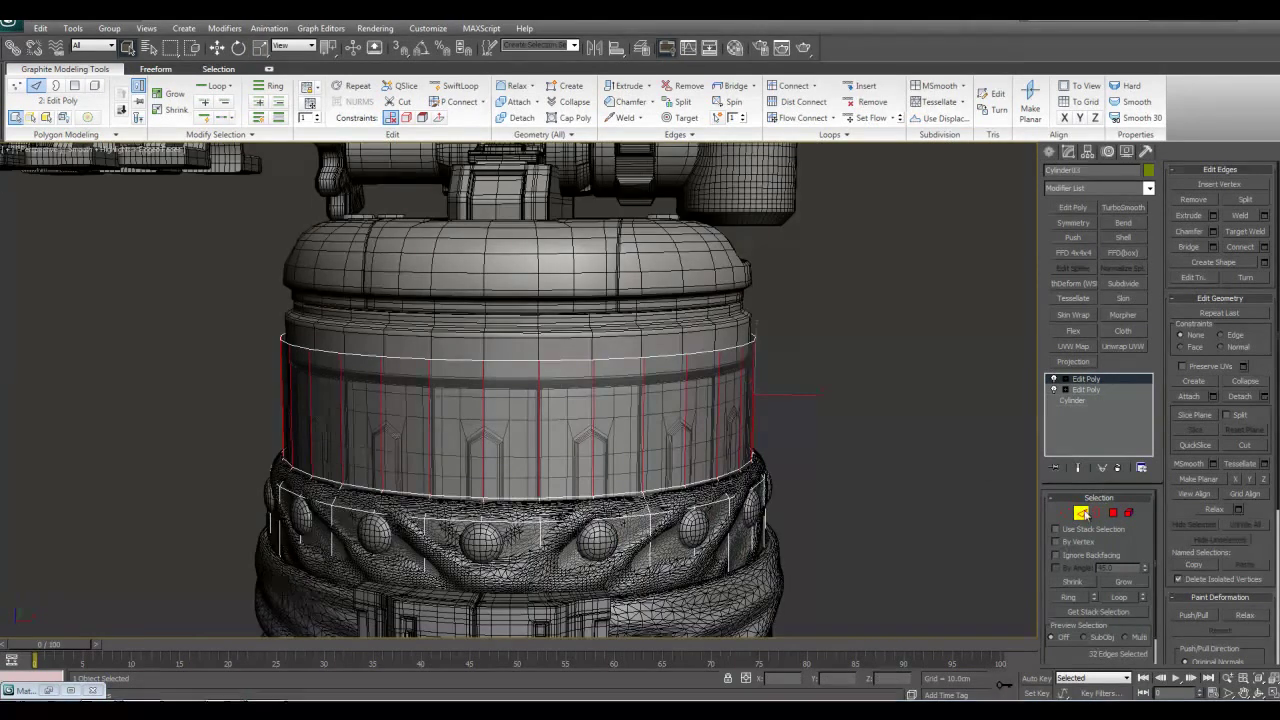
click(1064, 513)
key(r)
alt+drag(610, 392, 612, 420)
alt+middle_drag(612, 420, 614, 437)
scroll(614, 437, up, 3)
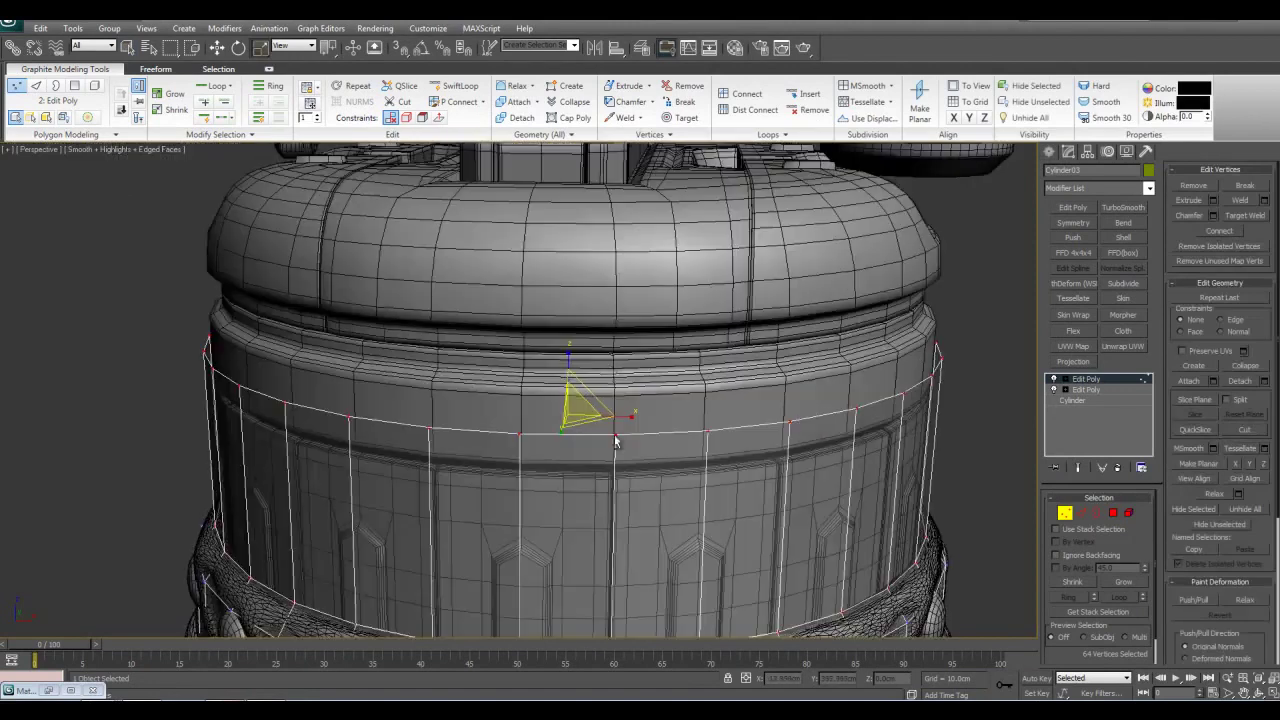
drag(583, 422, 590, 420)
middle_drag(638, 420, 632, 404)
- Raise the cylinder's top edge loop to about 67.3 cm and fine-tune its scale against the rim below the dome
key(2)
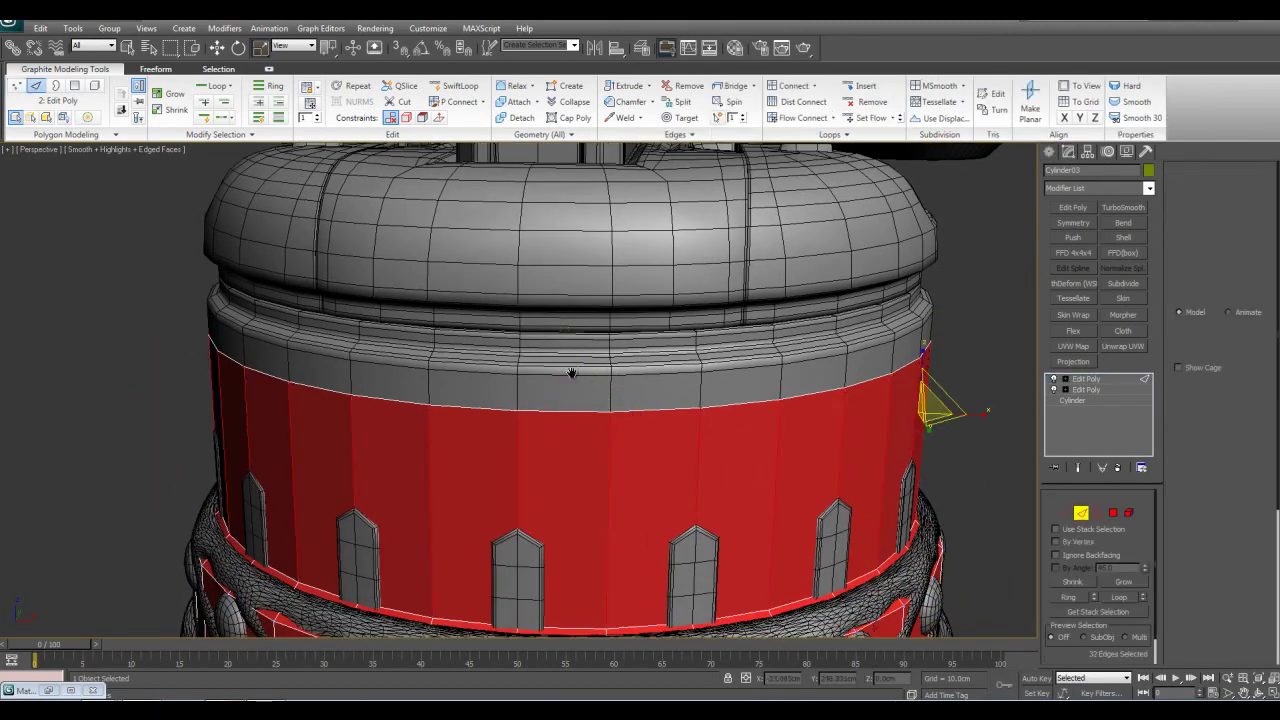
middle_drag(572, 371, 570, 374)
key(q)
double_click(869, 385)
key(w)
alt+middle_drag(700, 378, 696, 356)
middle_drag(594, 297, 597, 362)
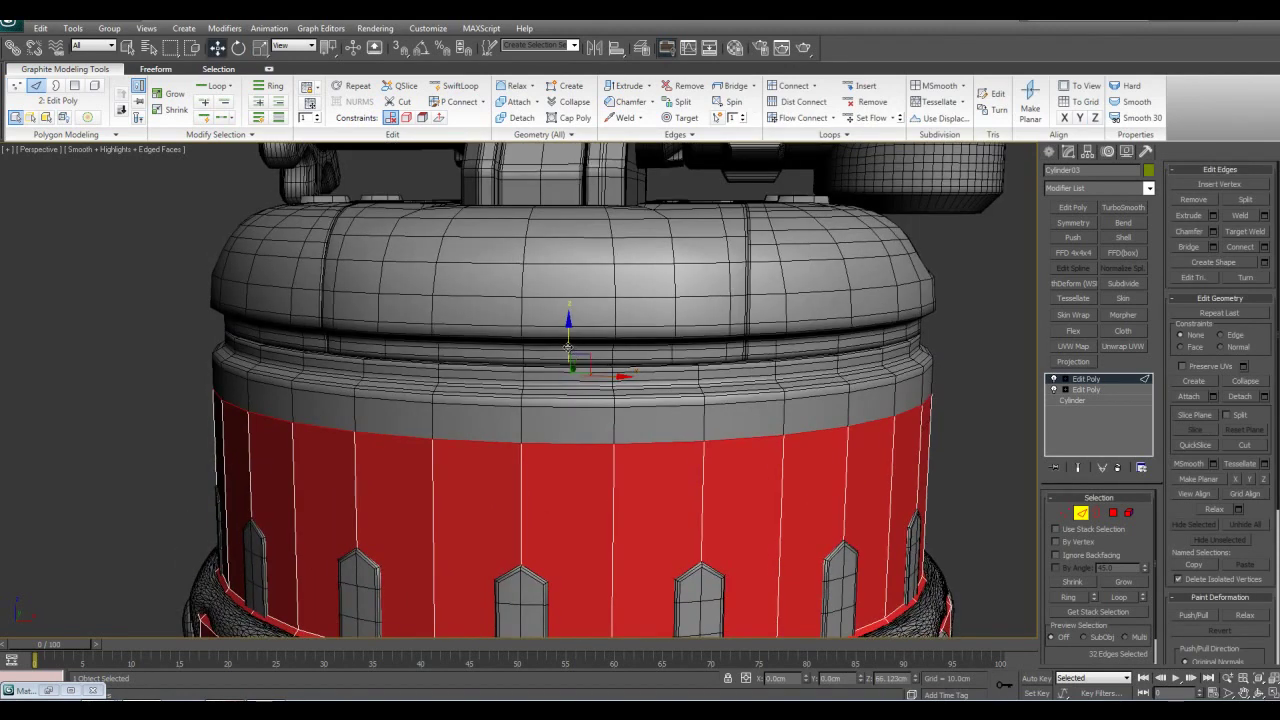
drag(568, 347, 568, 282)
scroll(598, 326, down, 2)
key(alt+x)
mouse_move(598, 324)
middle_down()
mouse_move(590, 404)
mouse_move(610, 321)
middle_up()
scroll(590, 404, up, 2)
key(alt+x)
drag(547, 322, 547, 361)
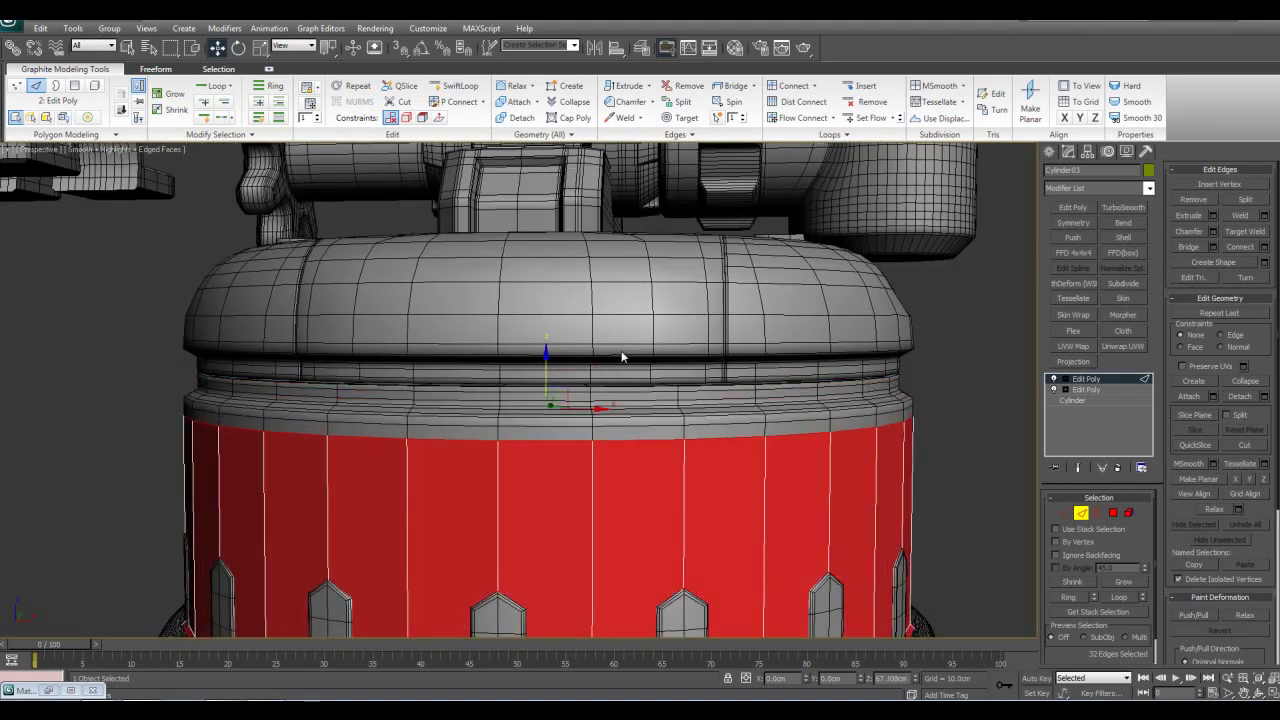
mouse_move(550, 372)
mouse_down()
mouse_move(546, 353)
mouse_move(560, 378)
mouse_up()
key(r)
middle_drag(560, 380, 549, 376)
scroll(553, 375, up, 3)
key(q)
middle_drag(726, 378, 705, 380)
scroll(706, 380, down, 3)
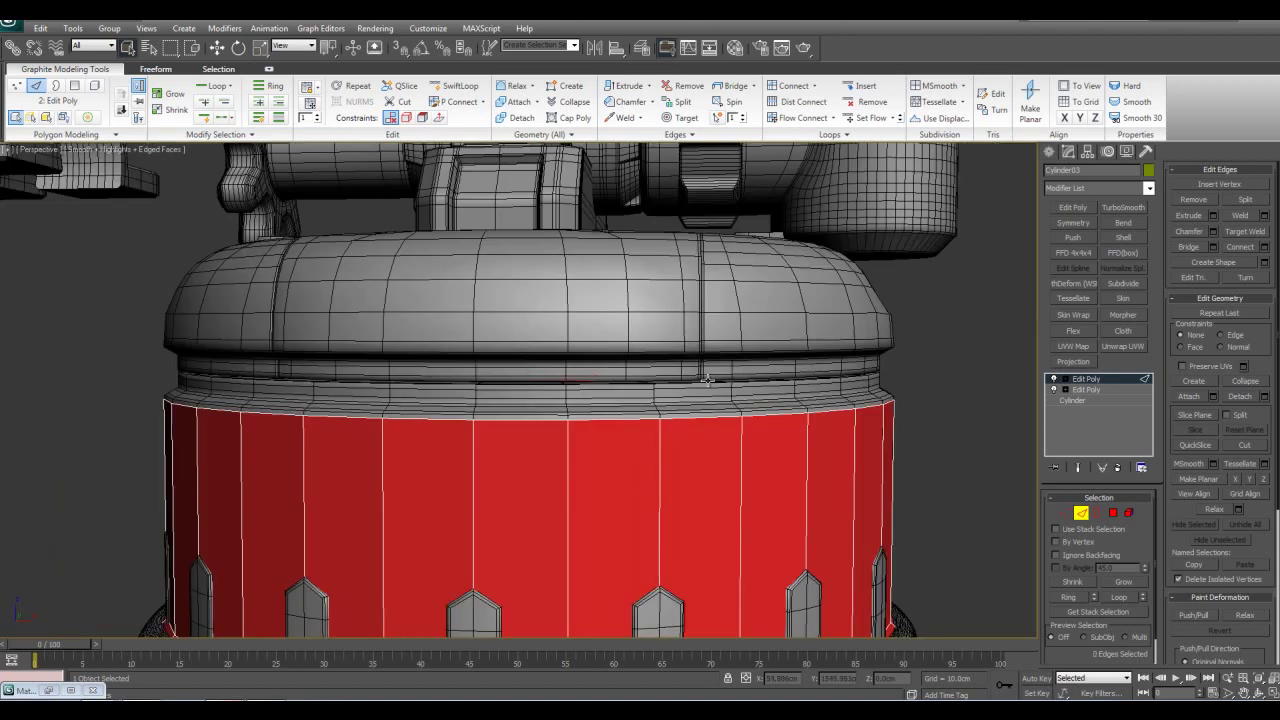
- Raise the top edge loop to the dome's lower shoulder and extend it upward and inward as a new ring
double_click(694, 418)
key(w)
key(alt+x)
key(alt+x)
drag(528, 355, 549, 265)
alt+middle_drag(549, 265, 538, 323)
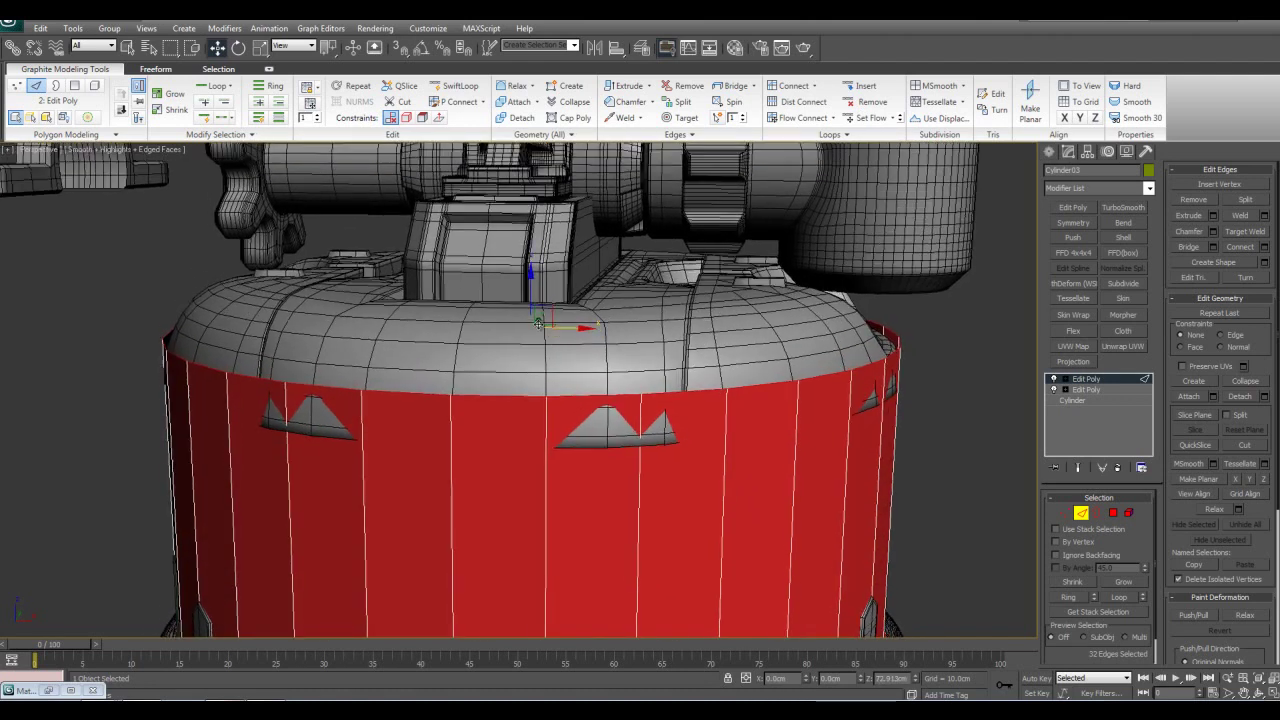
mouse_move(532, 288)
mouse_down()
mouse_move(536, 319)
mouse_move(536, 286)
mouse_move(537, 308)
mouse_up()
key(r)
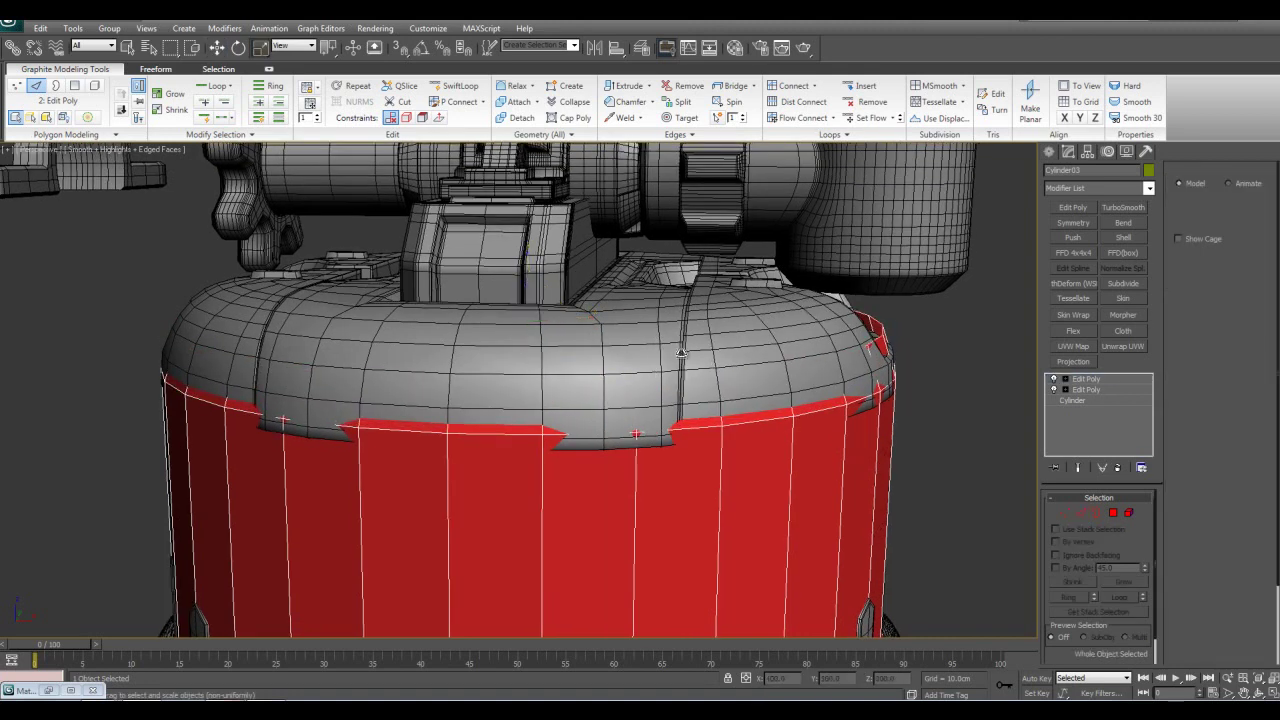
- Apply TurboSmooth to the high-poly dome pieces
ctrl+click(628, 331)
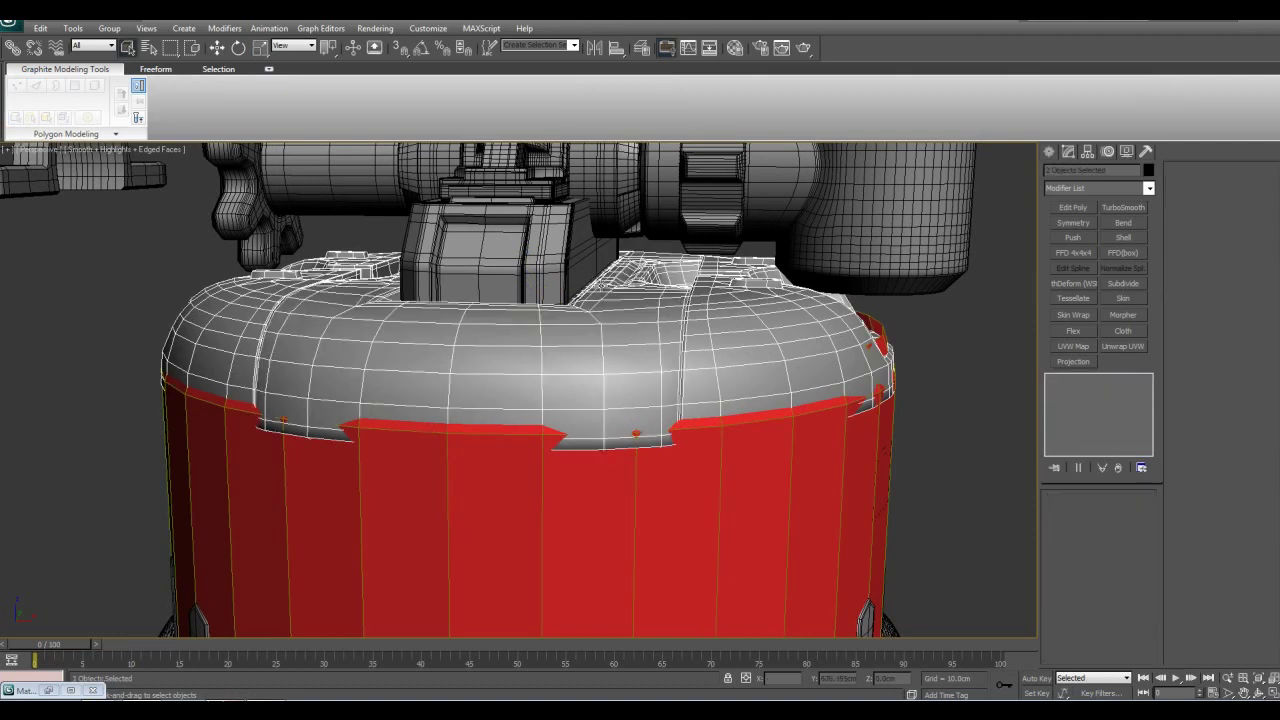
middle_drag(583, 290, 571, 346)
click(1127, 212)
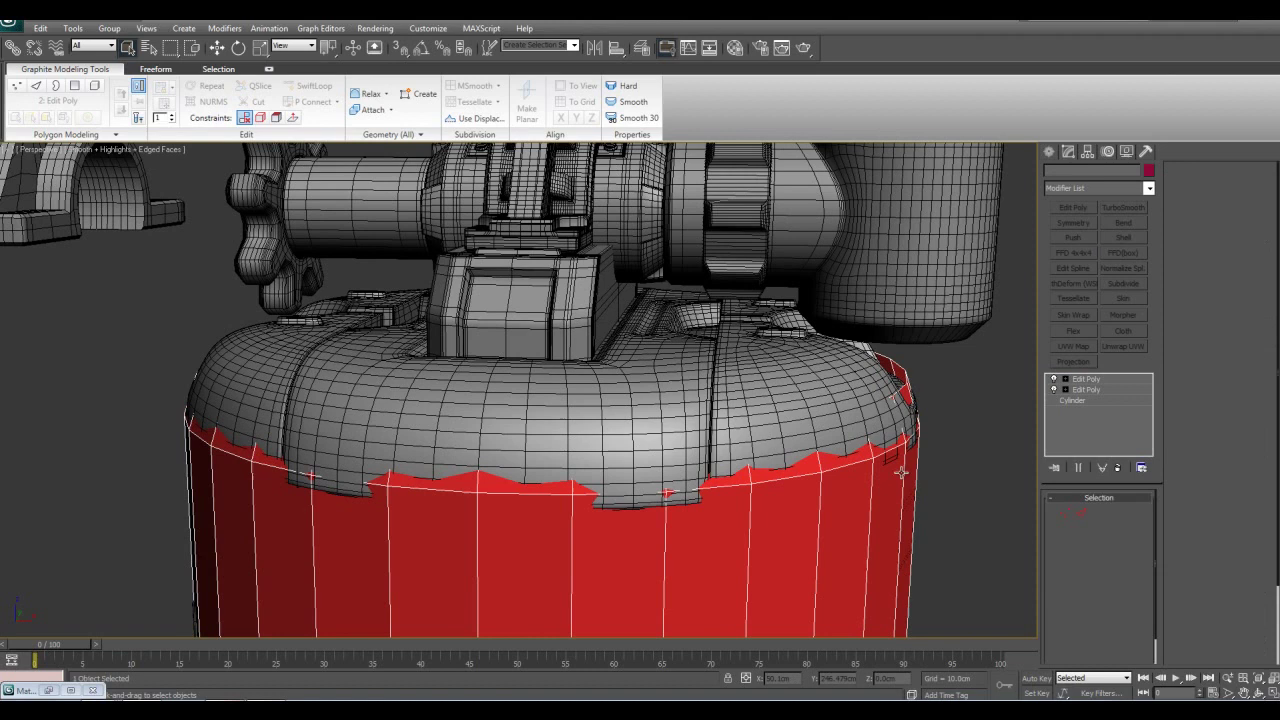
- Select the central and side dome pieces and make them see-through
key(2)
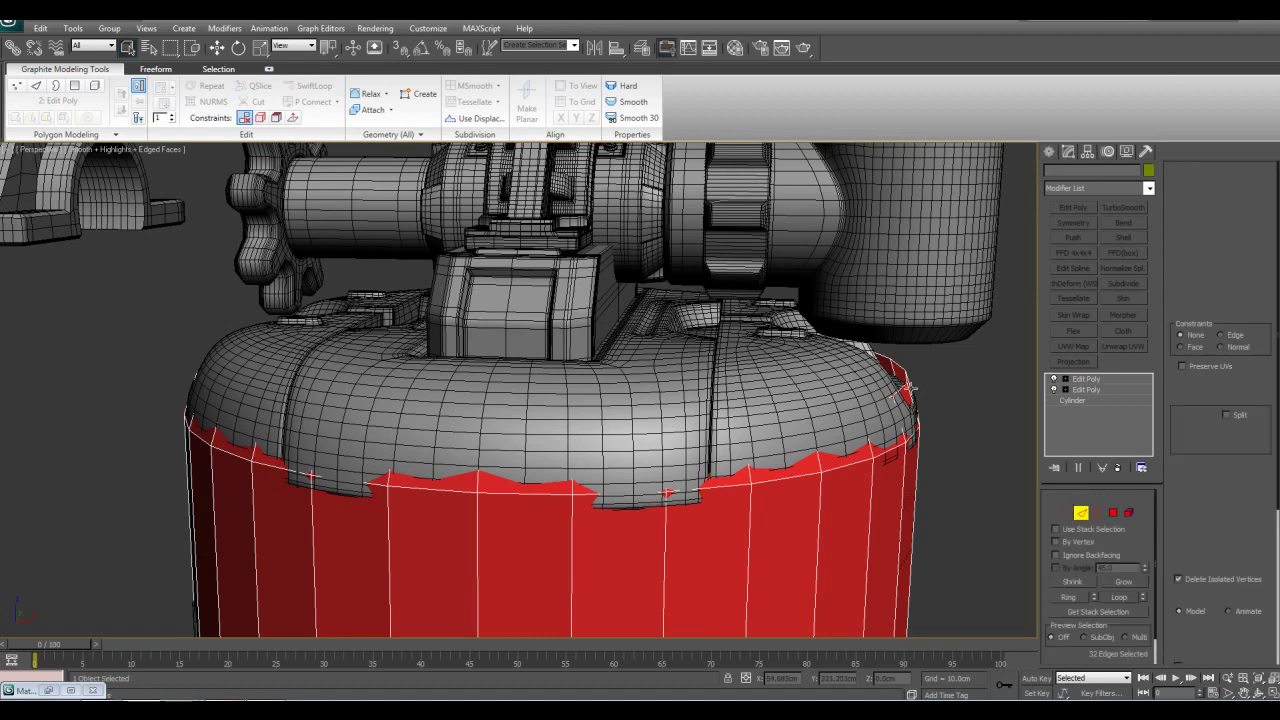
key(w)
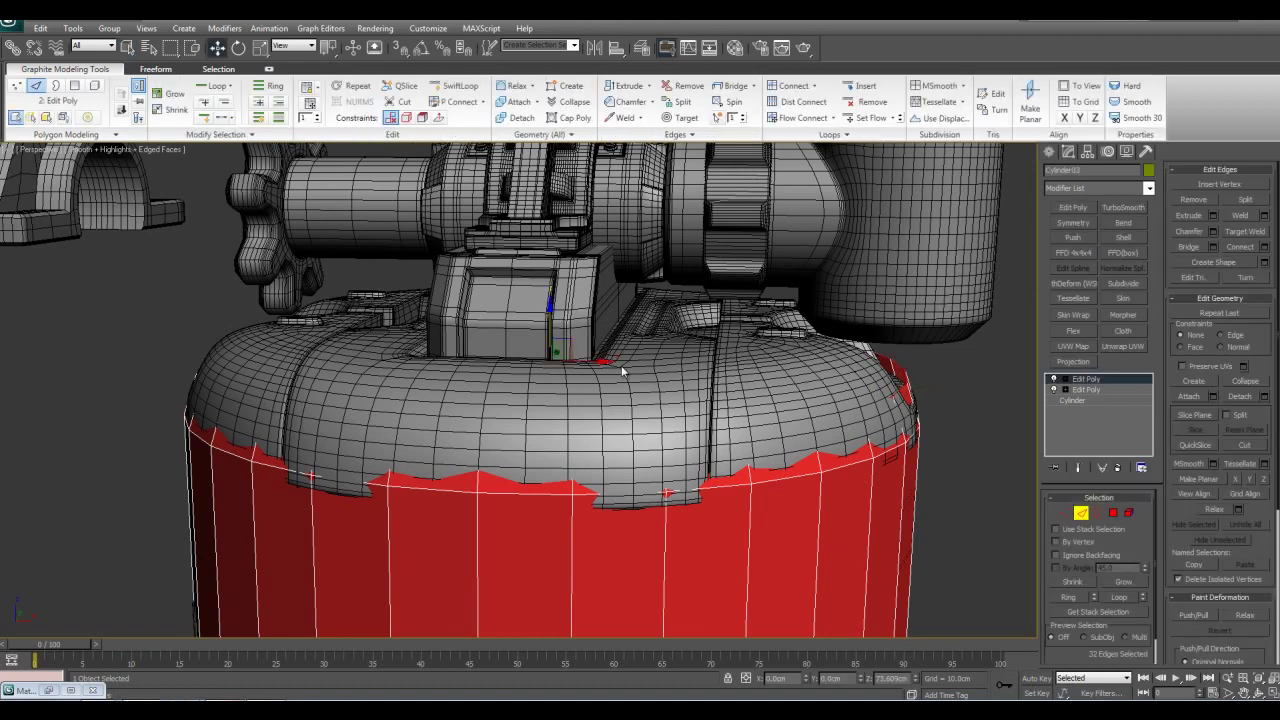
middle_drag(622, 371, 634, 333)
key(2)
key(q)
click(676, 362)
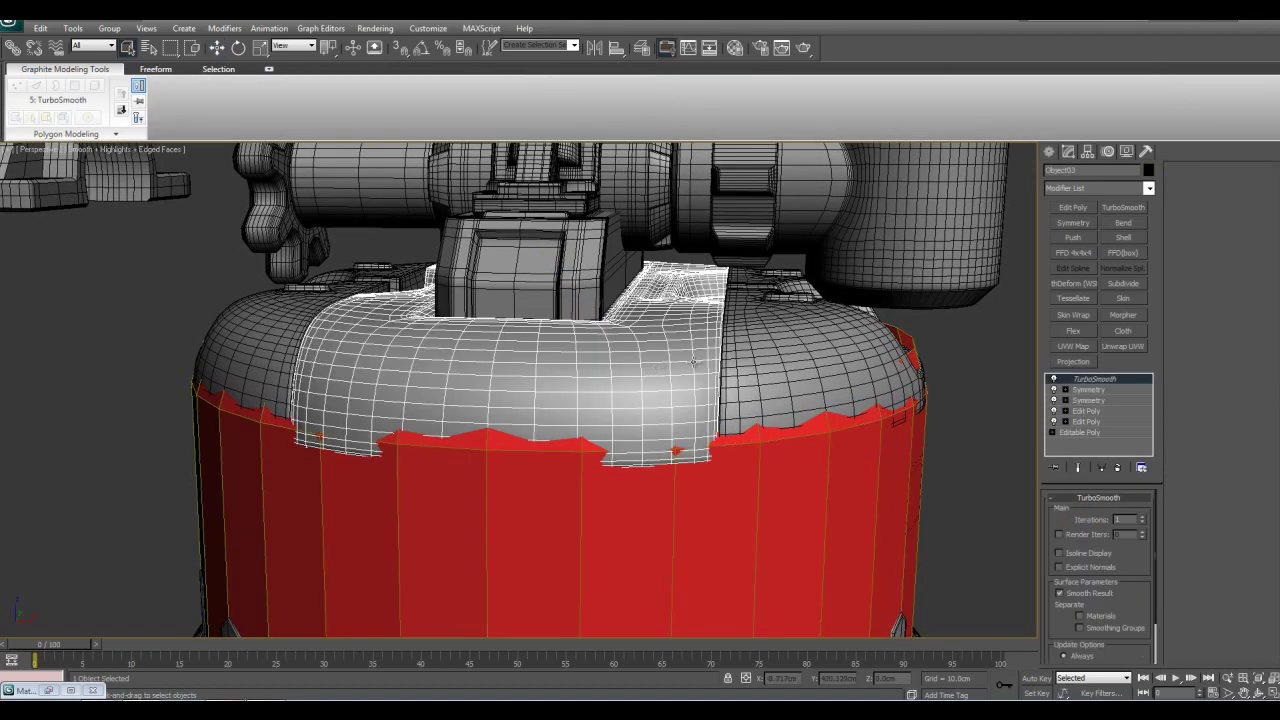
ctrl+click(760, 356)
key(alt+x)
- Scale the cylinder's top edge loop to the dome's curve, extrude it as a new ring and adjust its height
click(845, 485)
key(2)
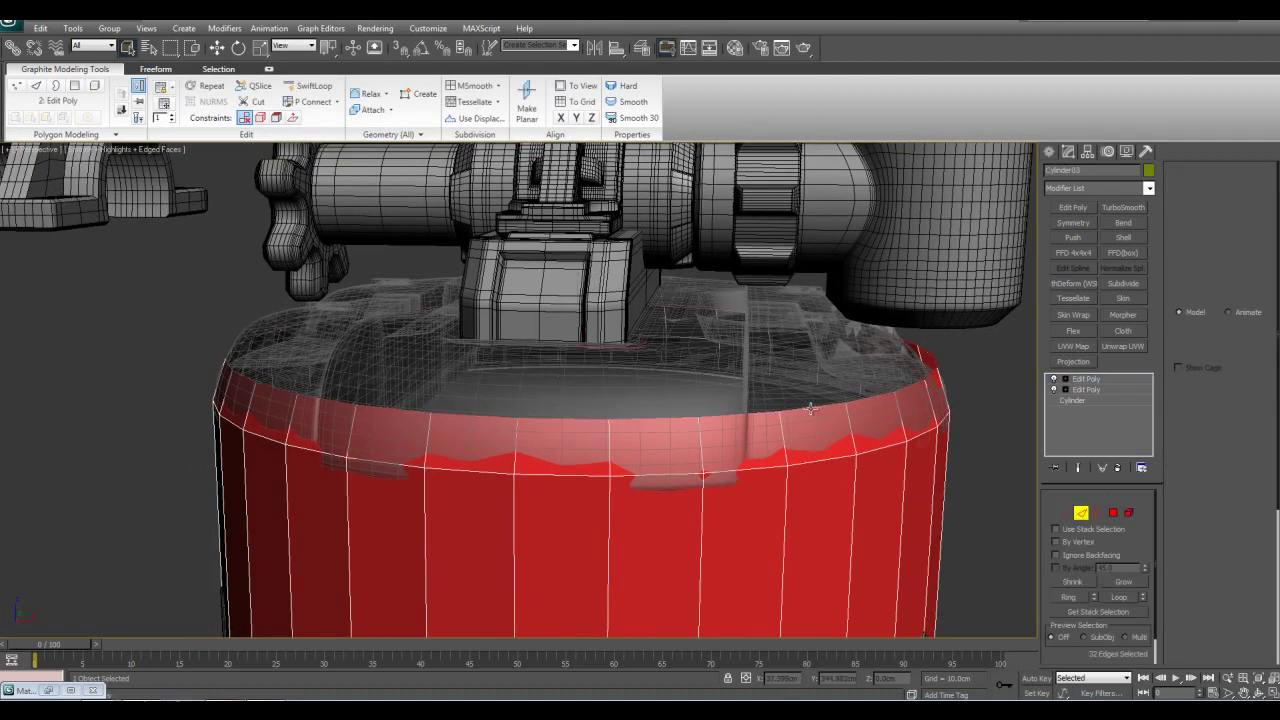
double_click(818, 408)
key(z)
alt+middle_drag(746, 425, 738, 412)
scroll(738, 412, up, 3)
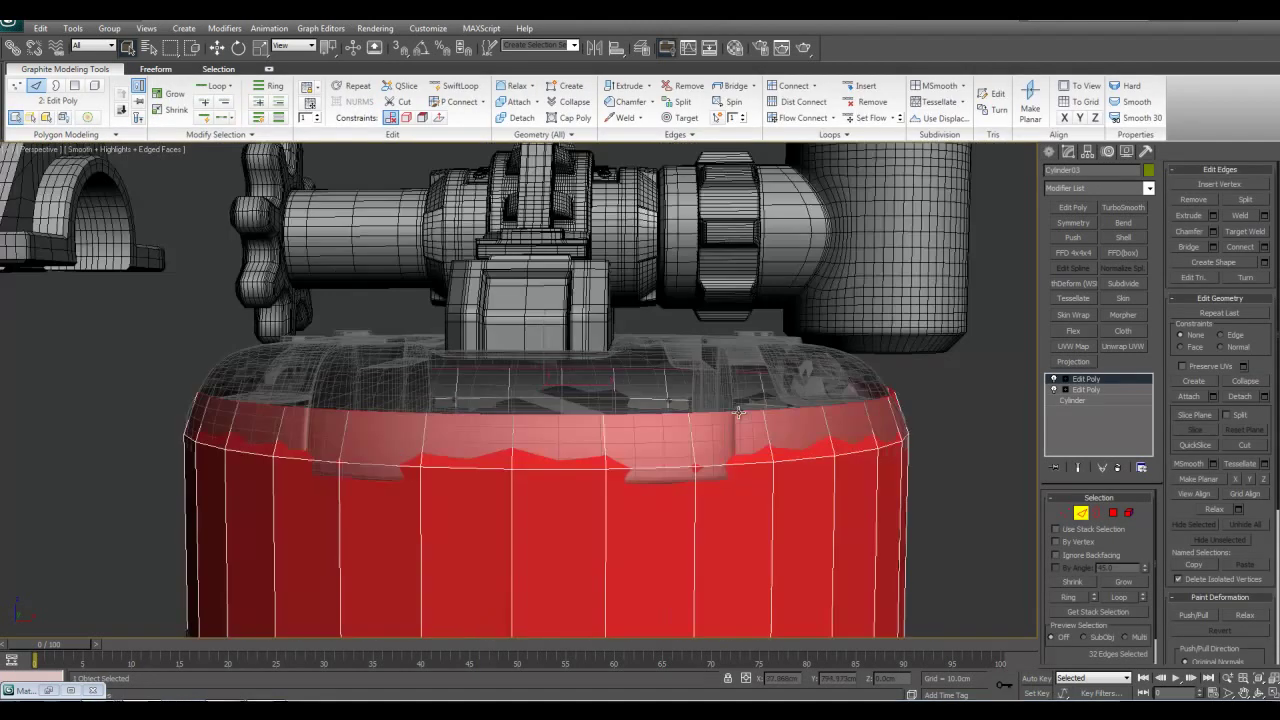
key(r)
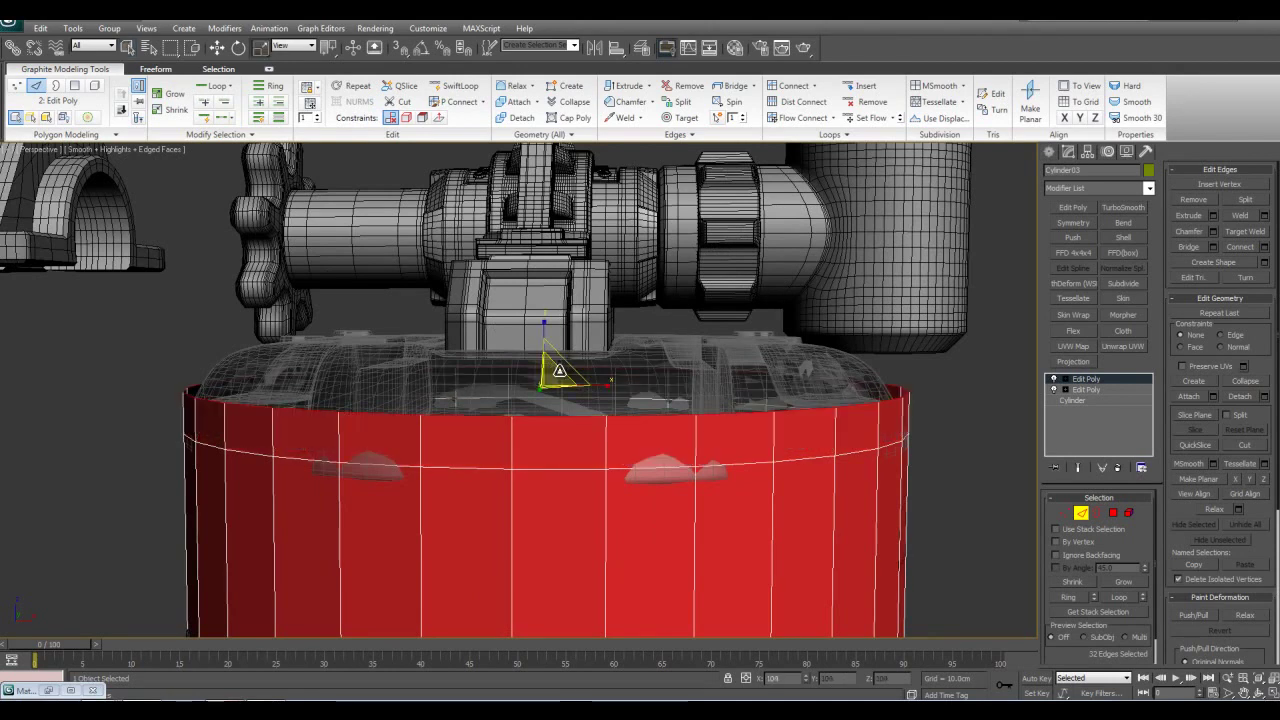
key(w)
shift+drag(545, 343, 551, 382)
key(r)
key(ctrl+z)
alt+middle_drag(551, 386, 578, 398)
drag(571, 313, 574, 329)
- Remove the extra edge loop on the low-poly dome slope
alt+middle_drag(590, 357, 614, 419)
scroll(671, 483, down, 5)
key(q)
double_click(614, 417)
key(ctrl+BackSpace)
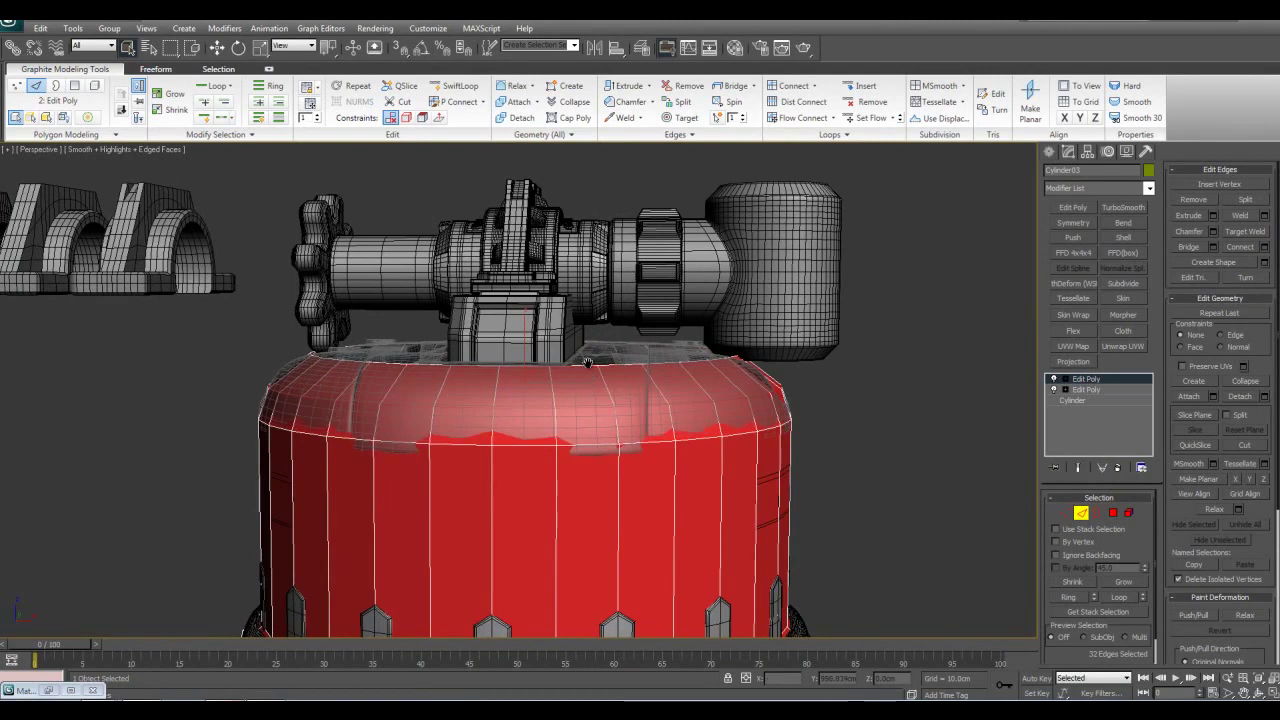
- Move the top edge loop vertically to follow the dome's upper curvature
scroll(586, 372, up, 2)
key(w)
drag(529, 325, 533, 348)
key(r)
key(q)
- Extrude the top edge loop inward across the dome's flat top, leaving an open hole around the valve base
double_click(588, 325)
scroll(605, 382, down, 2)
alt+middle_drag(605, 382, 568, 380)
scroll(654, 403, up, 2)
key(w)
key(r)
shift+drag(541, 359, 546, 391)
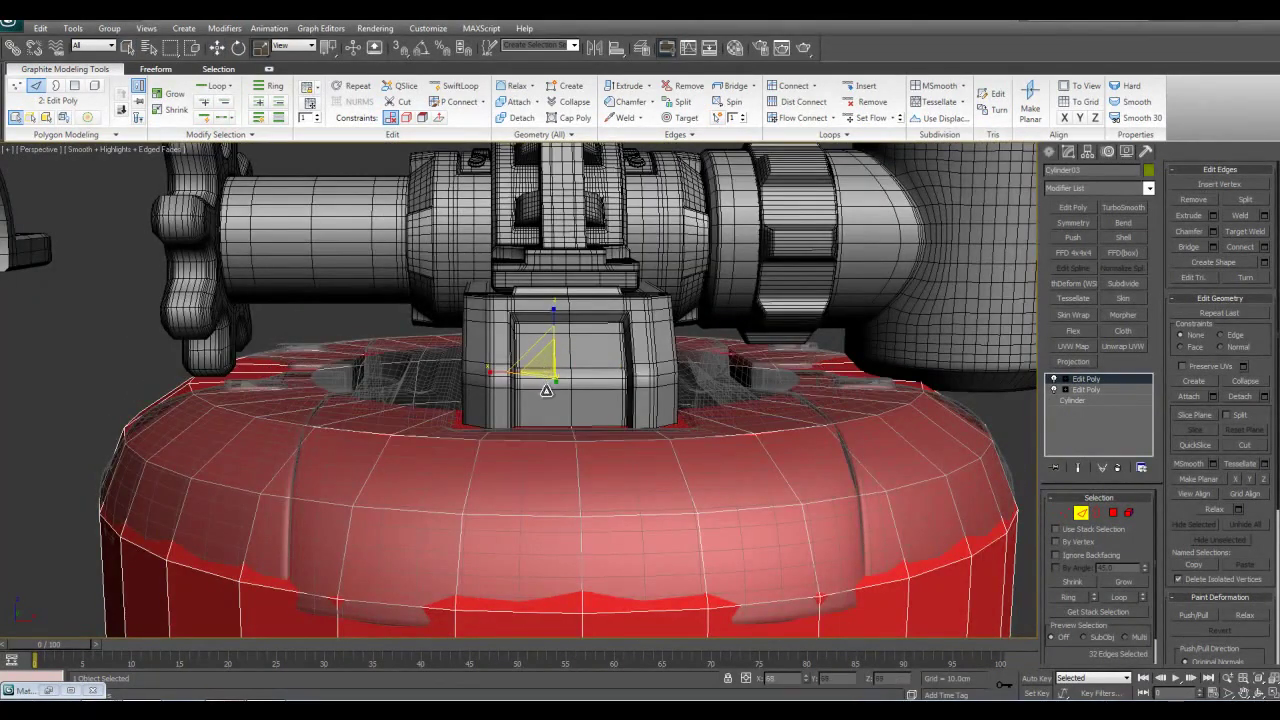
- Return the see-through dome pieces to solid display and reselect the low-poly cylinder
mouse_move(563, 422)
alt+middle_down()
mouse_move(564, 402)
mouse_move(567, 423)
alt+middle_up()
key(2)
scroll(630, 455, down, 3)
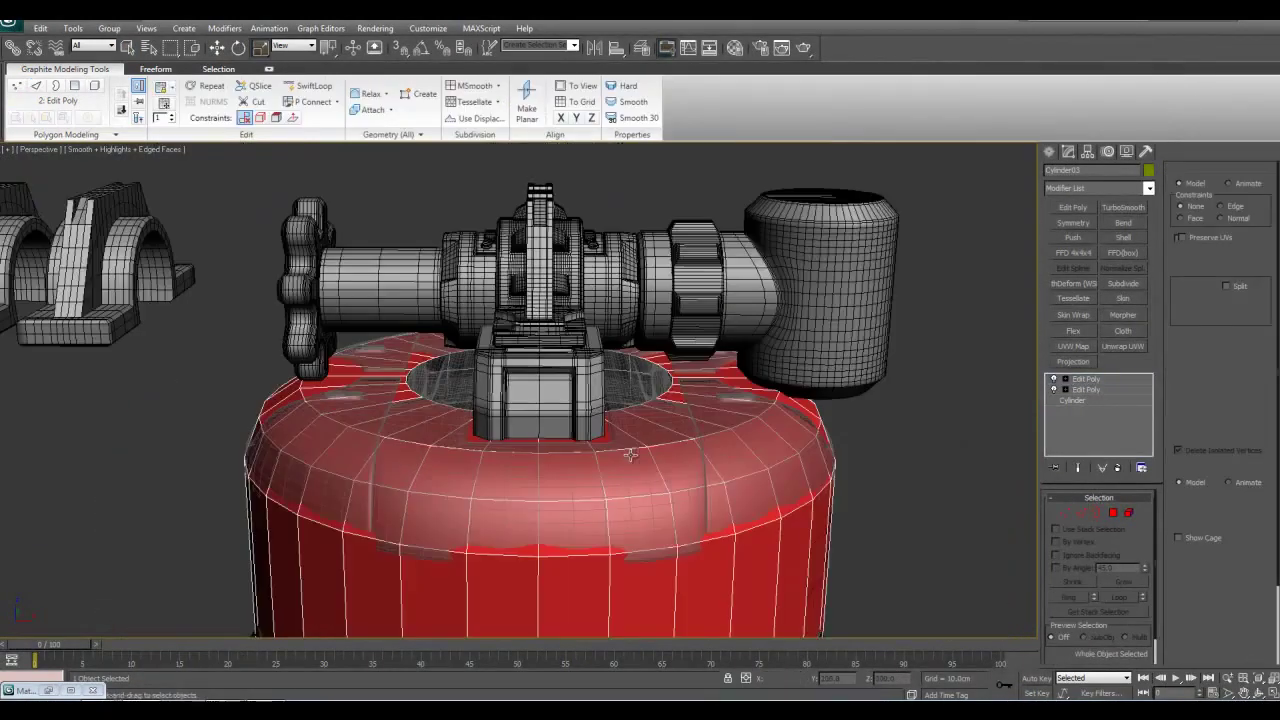
key(ctrl+a)
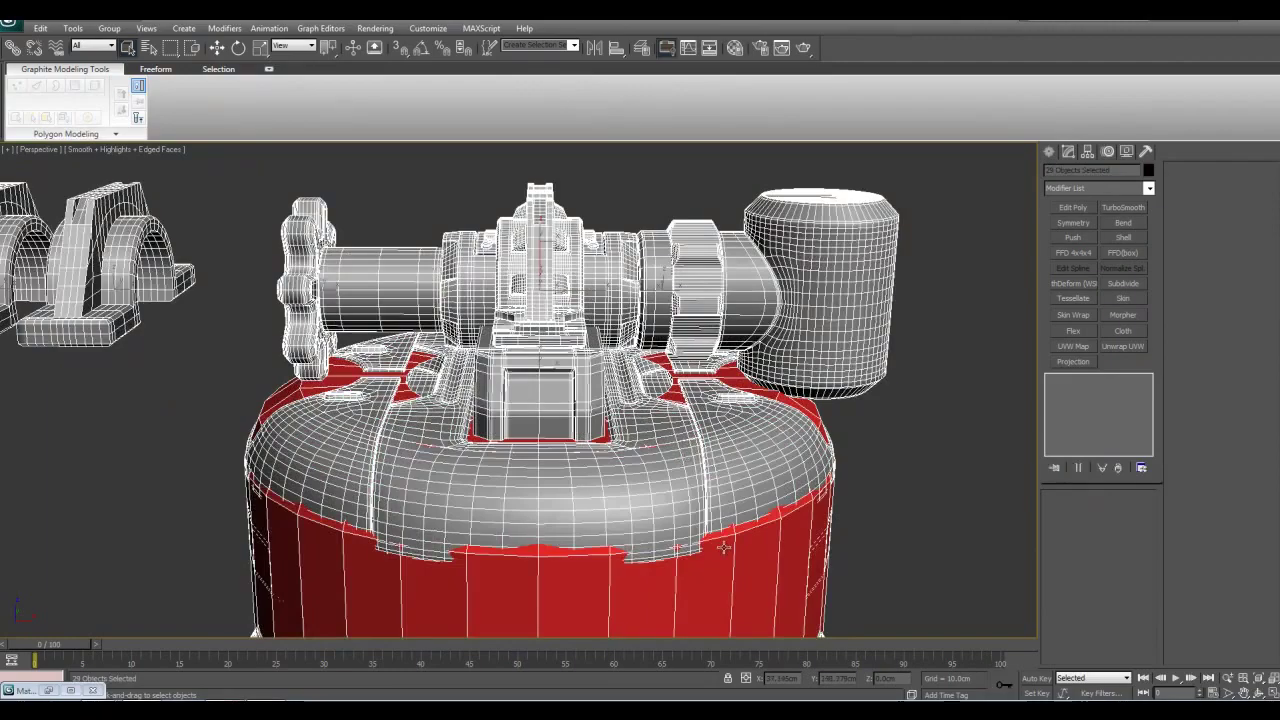
click(727, 540)
middle_drag(731, 536, 720, 459)
scroll(720, 308, up, 3)
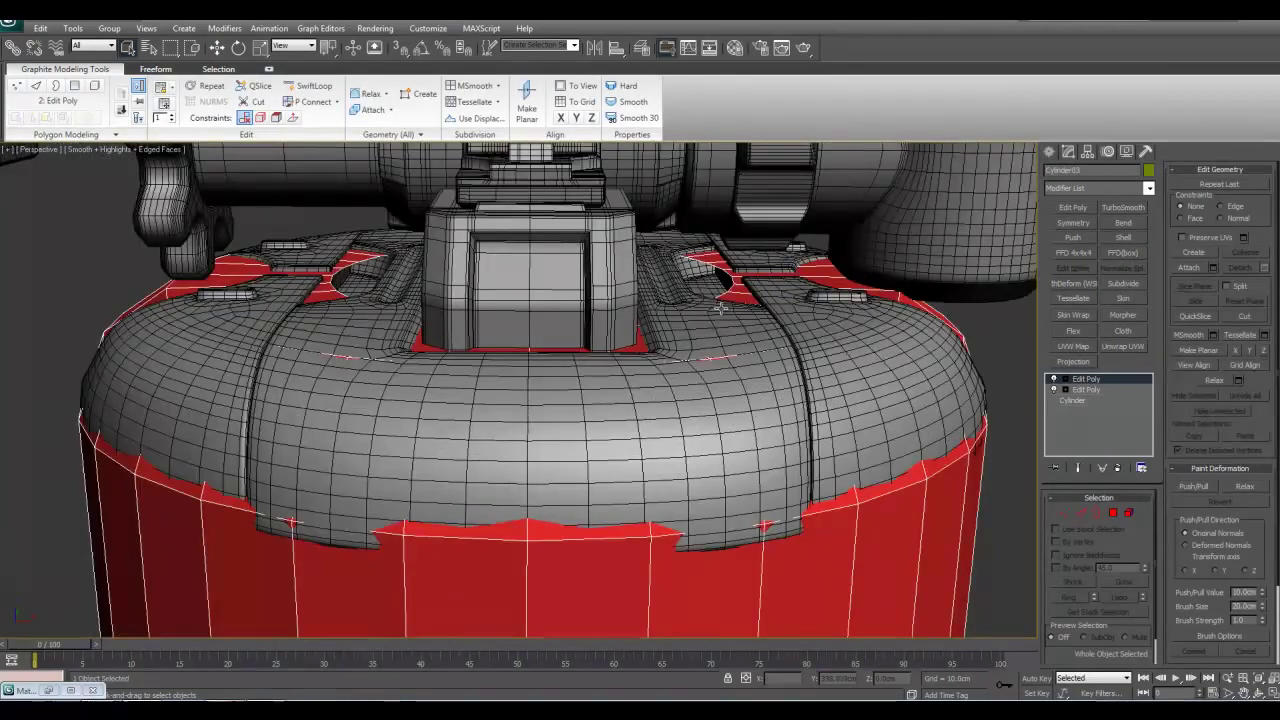
- Isolate the low-poly cylinder to inspect its bevelled top and open centre, and restore the full scene
alt+middle_drag(743, 290, 702, 368)
key(alt+q)
middle_drag(642, 299, 664, 374)
scroll(658, 358, up, 3)
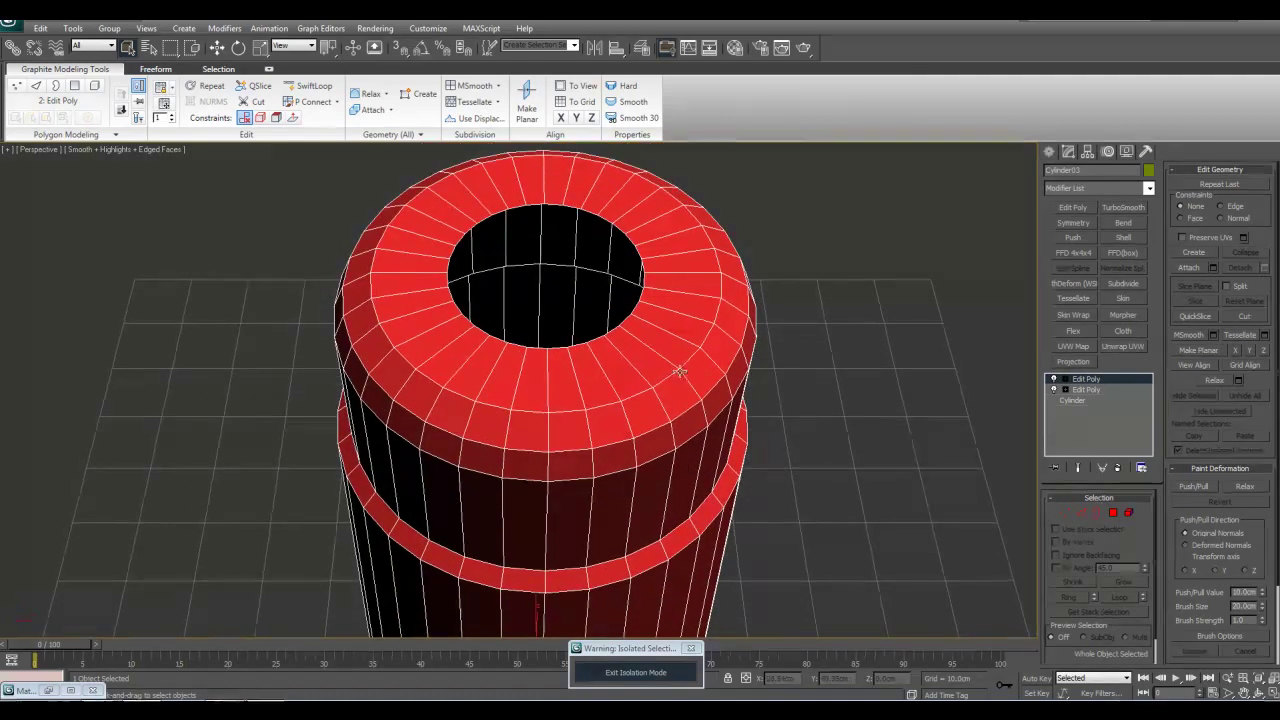
click(640, 672)
scroll(813, 368, down, 5)
middle_drag(813, 368, 709, 437)
scroll(735, 505, up, 3)
scroll(729, 500, down, 5)
middle_drag(624, 377, 602, 414)
scroll(602, 414, up, 3)
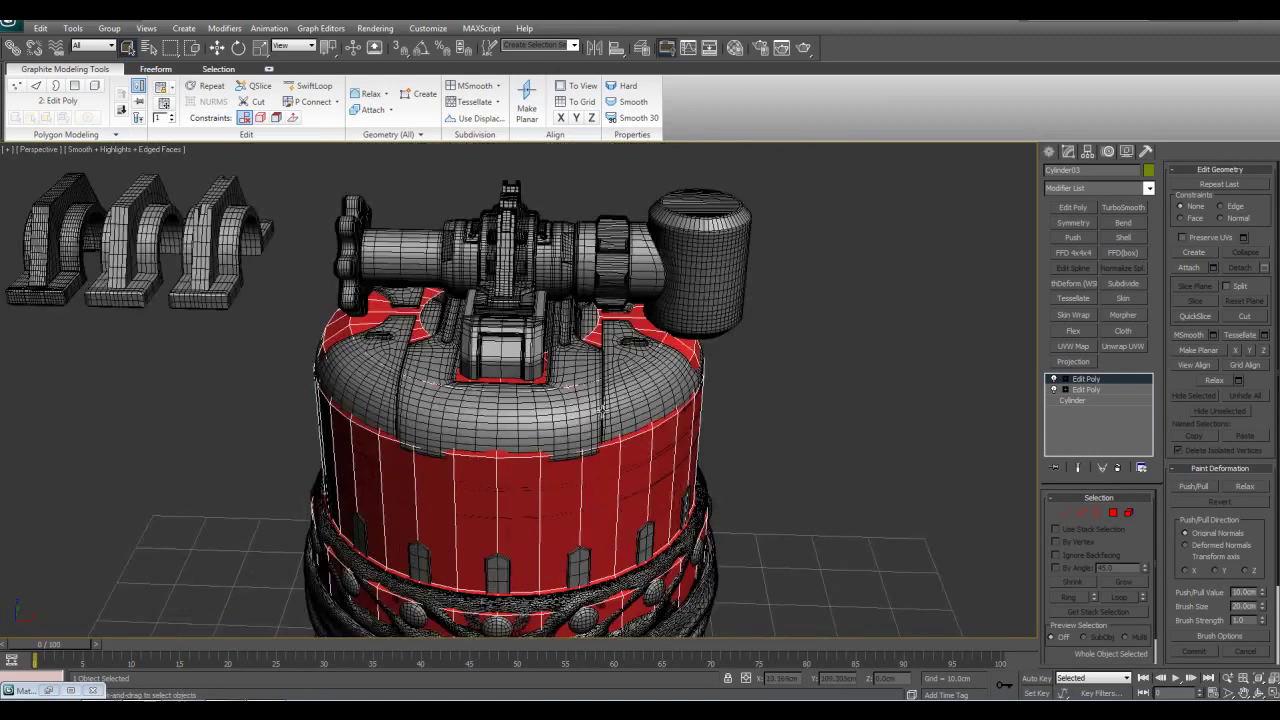
- Isolate the high-poly dome pieces together with the low-poly cylinder and view them from above
ctrl+click(636, 362)
ctrl+click(584, 355)
key(alt+q)
alt+middle_drag(746, 394, 730, 438)
click(773, 370)
middle_drag(773, 370, 722, 500)
scroll(715, 490, up, 3)
click(617, 371)
click(617, 371)
key(Delete)
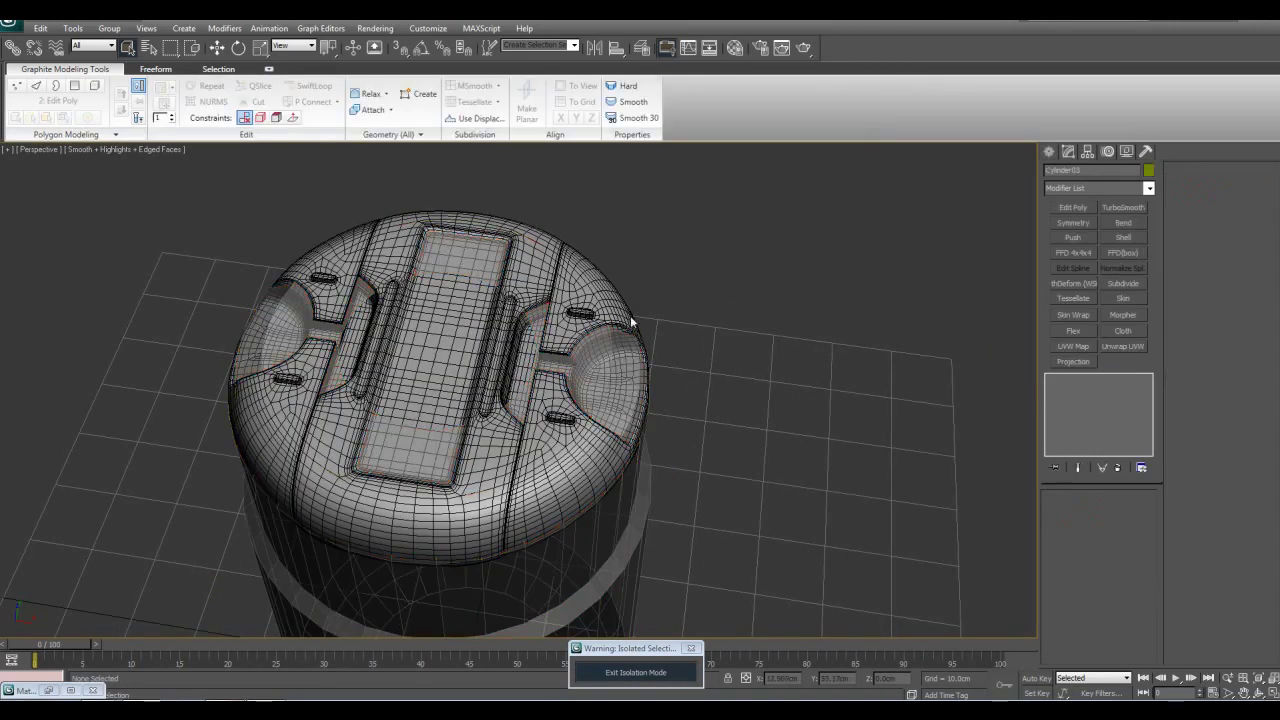
- Isolate only the dome pieces, hide their wireframe edges and examine the rounded side recess
click(605, 392)
ctrl+click(515, 415)
key(alt+q)
alt+middle_drag(560, 410, 510, 375)
click(829, 466)
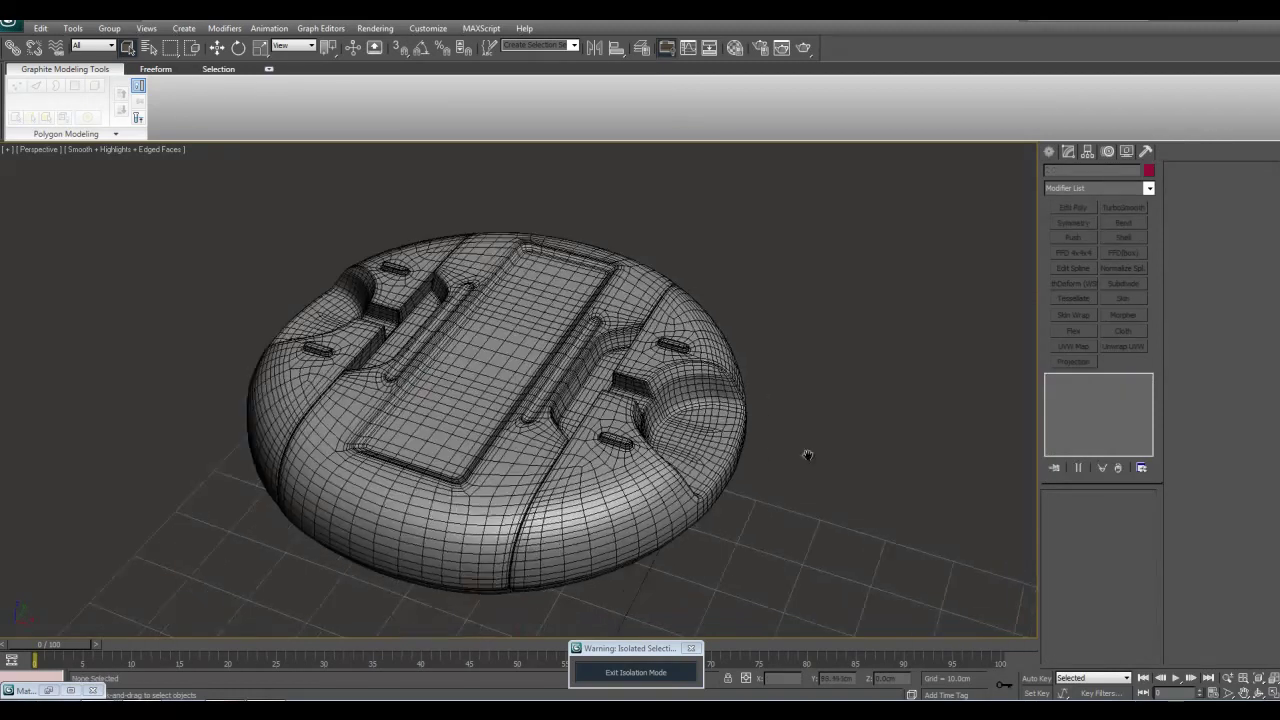
scroll(775, 470, up, 4)
key(F4)
middle_drag(671, 420, 575, 385)
middle_drag(575, 385, 605, 417)
scroll(605, 416, down, 4)
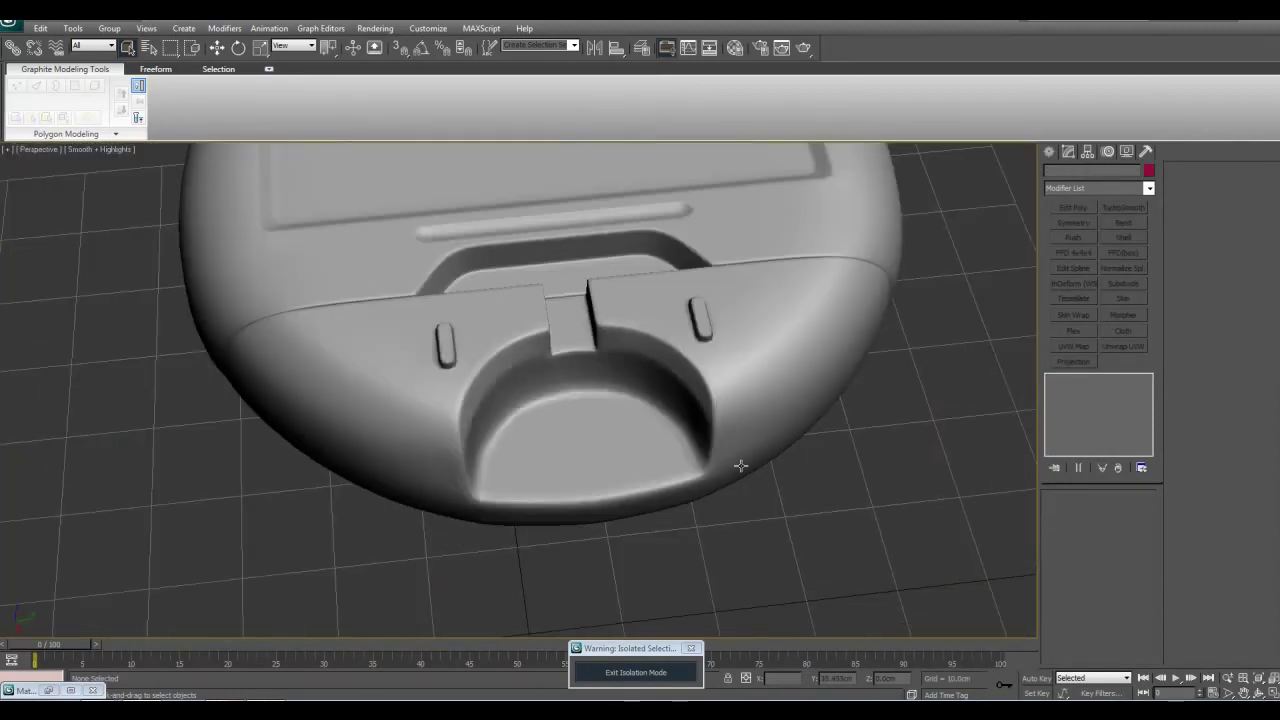
- Examine the dome's grooves and recesses shaded and with edges shown, exit isolation and reselect the low-poly cylinder
alt+middle_drag(512, 364, 675, 412)
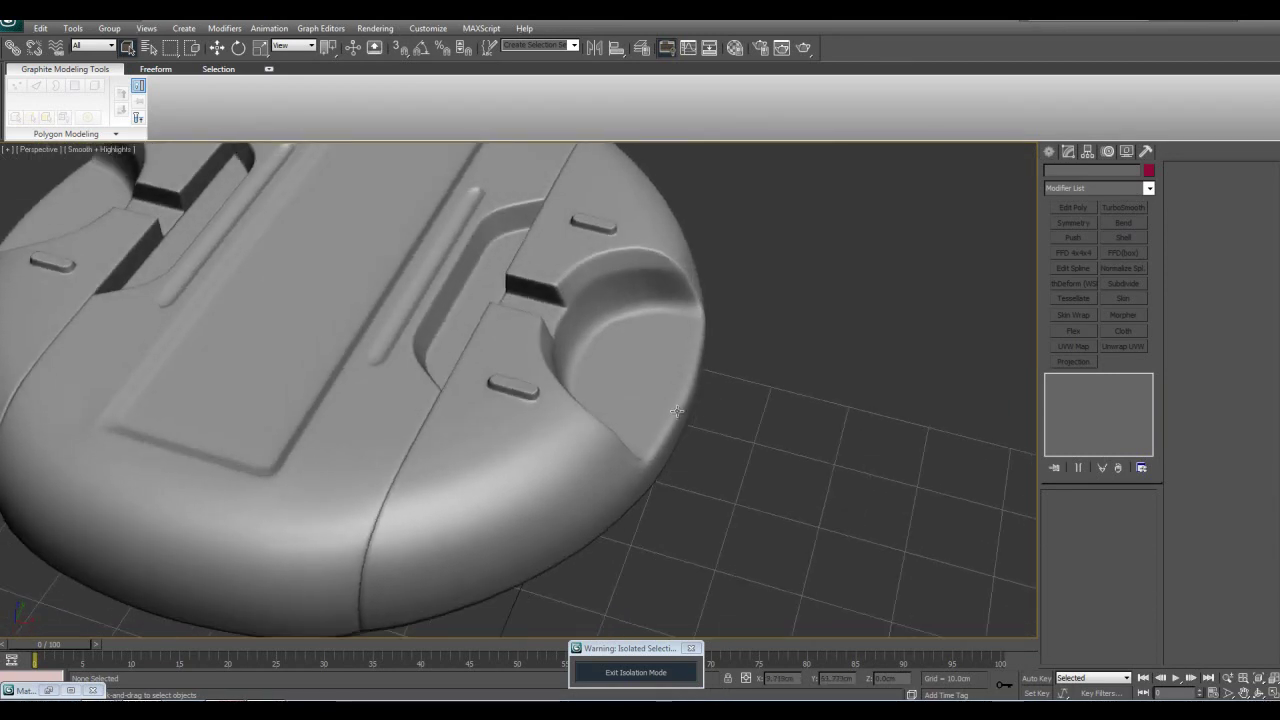
mouse_move(660, 334)
middle_down()
mouse_move(690, 363)
mouse_move(682, 406)
mouse_move(653, 349)
middle_up()
alt+middle_drag(700, 406, 758, 435)
scroll(569, 432, down, 3)
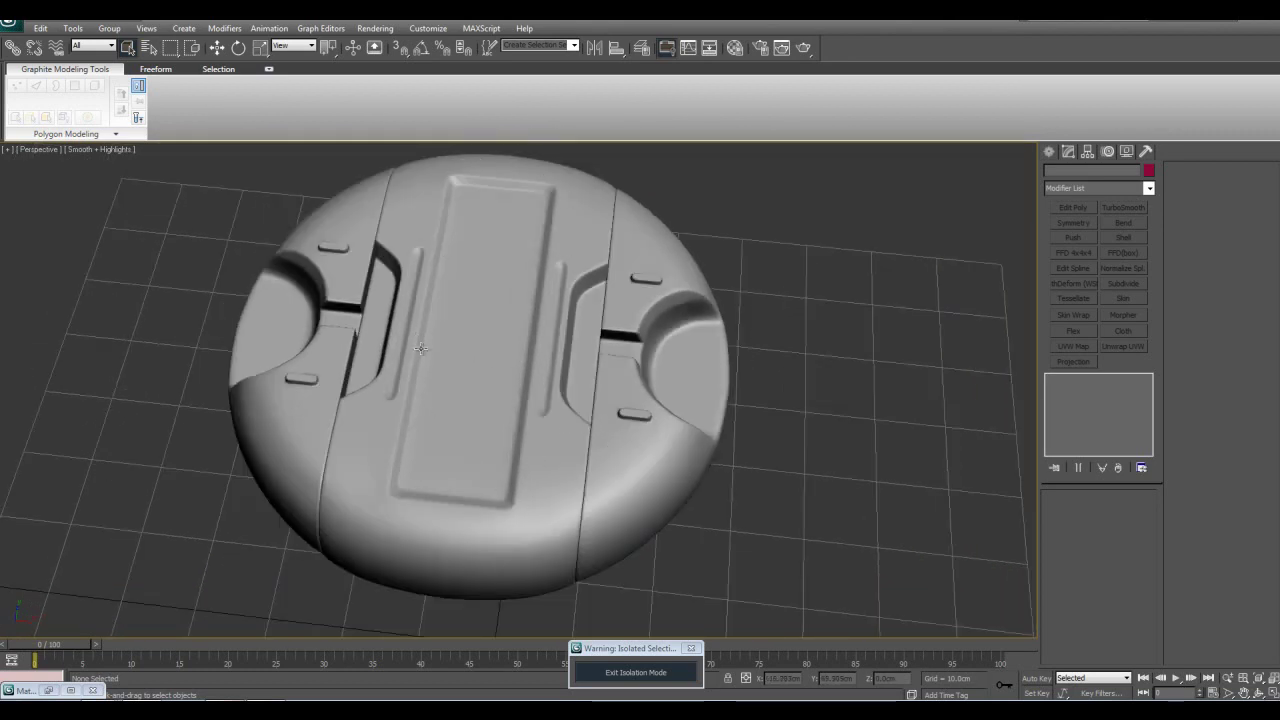
scroll(626, 409, up, 4)
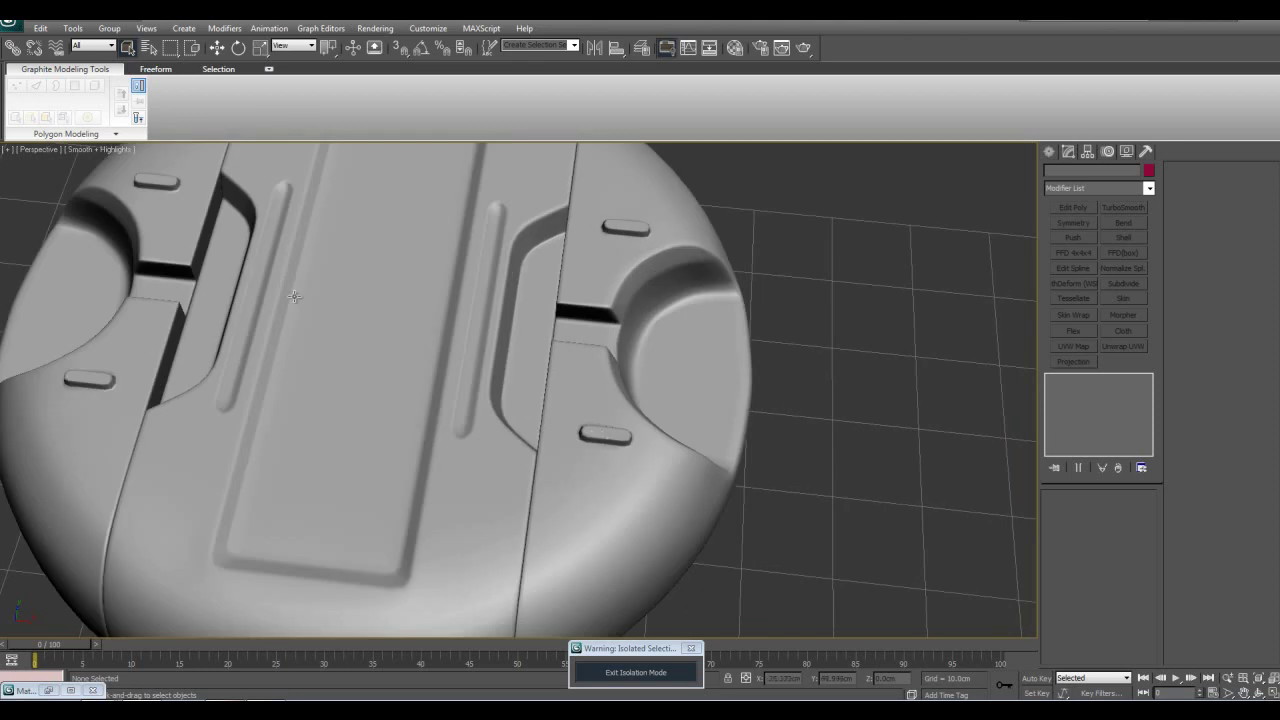
alt+middle_drag(447, 281, 207, 385)
middle_drag(421, 354, 422, 381)
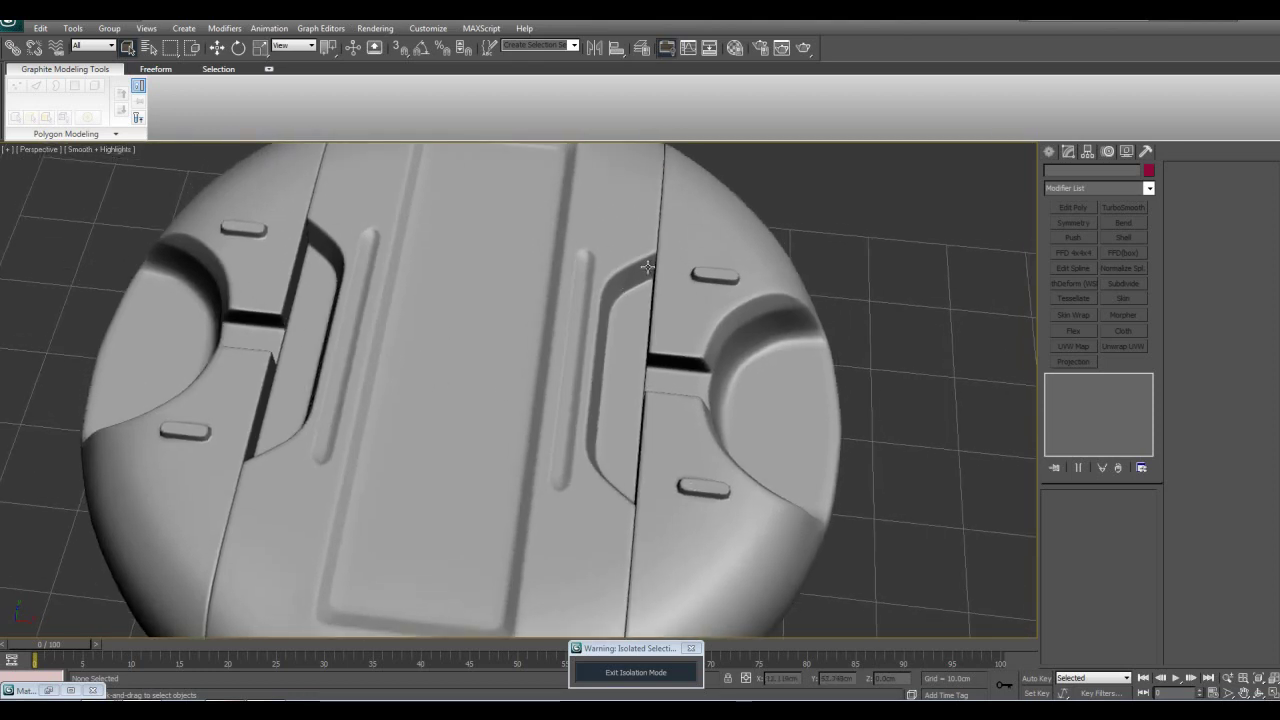
middle_drag(782, 363, 701, 334)
alt+middle_drag(695, 536, 712, 587)
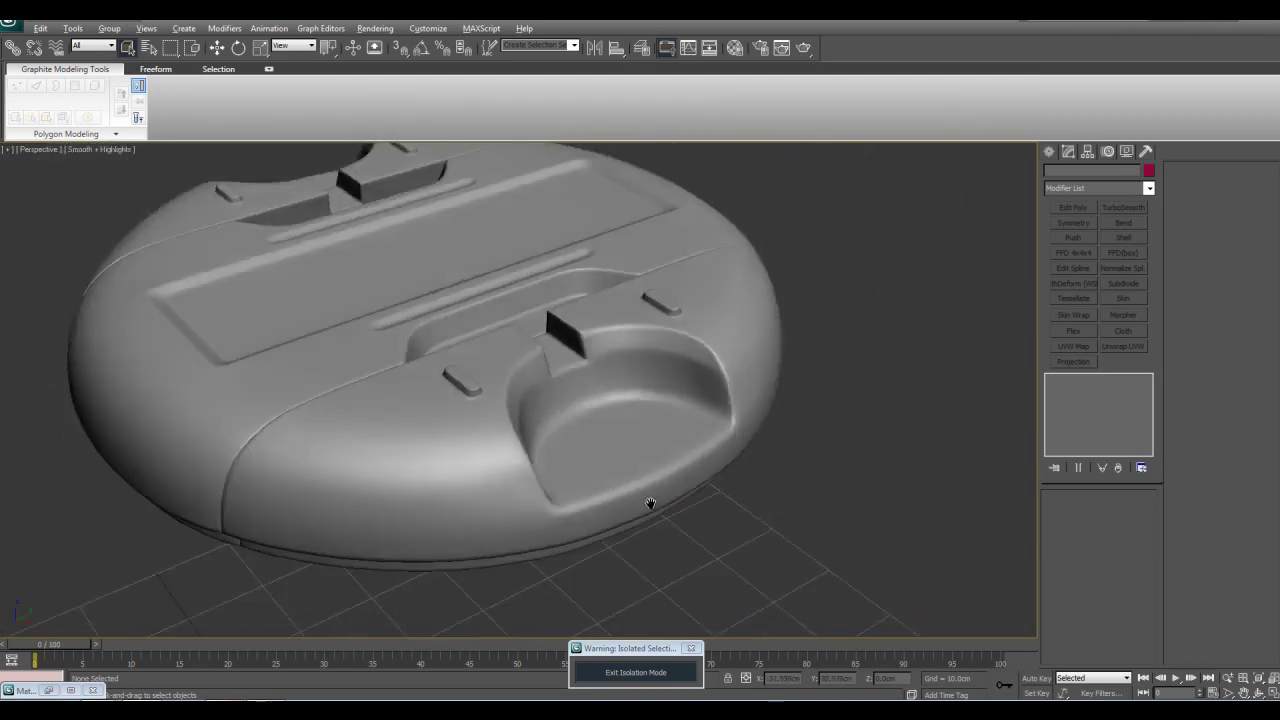
scroll(651, 500, down, 3)
key(F4)
alt+middle_drag(677, 500, 643, 480)
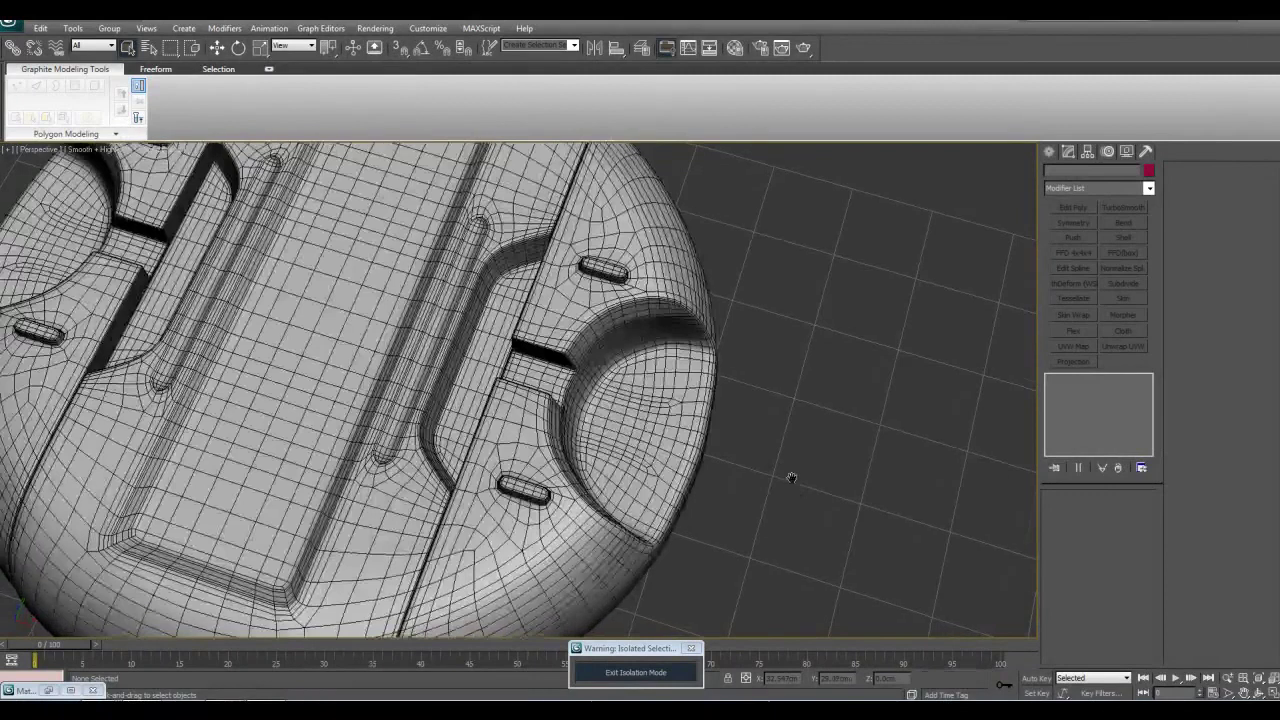
scroll(791, 474, down, 5)
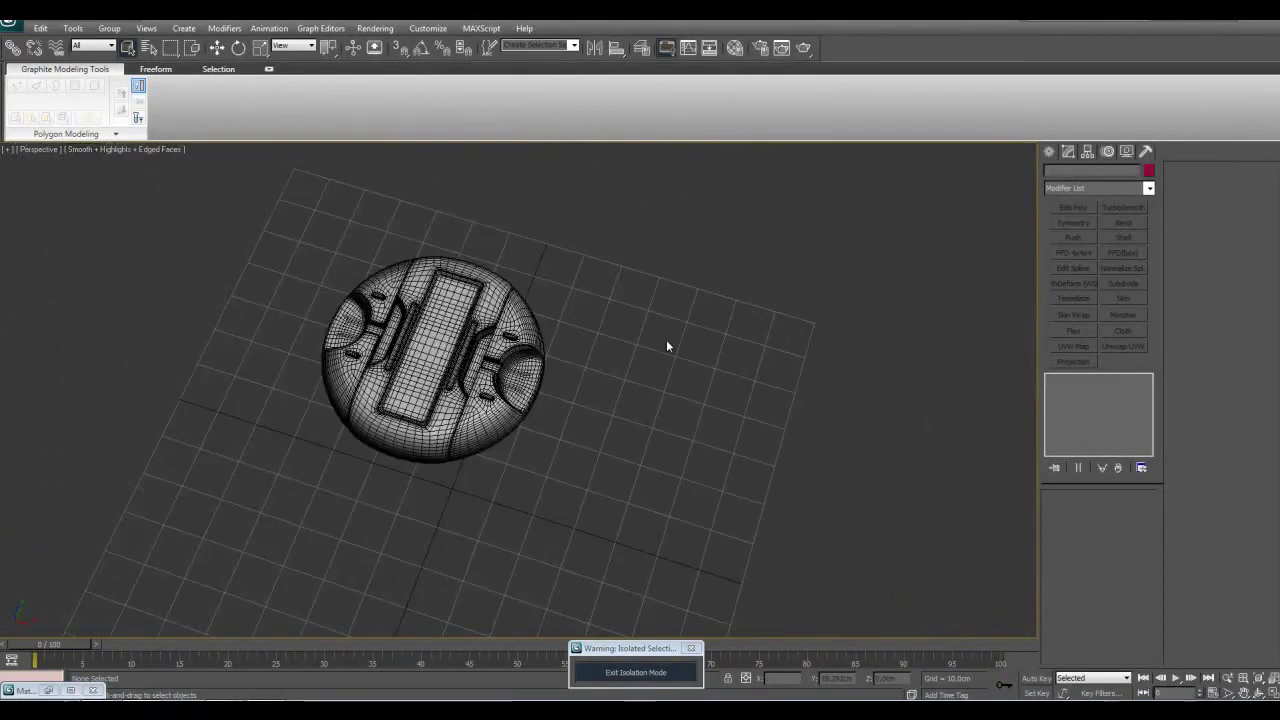
click(636, 671)
click(636, 481)
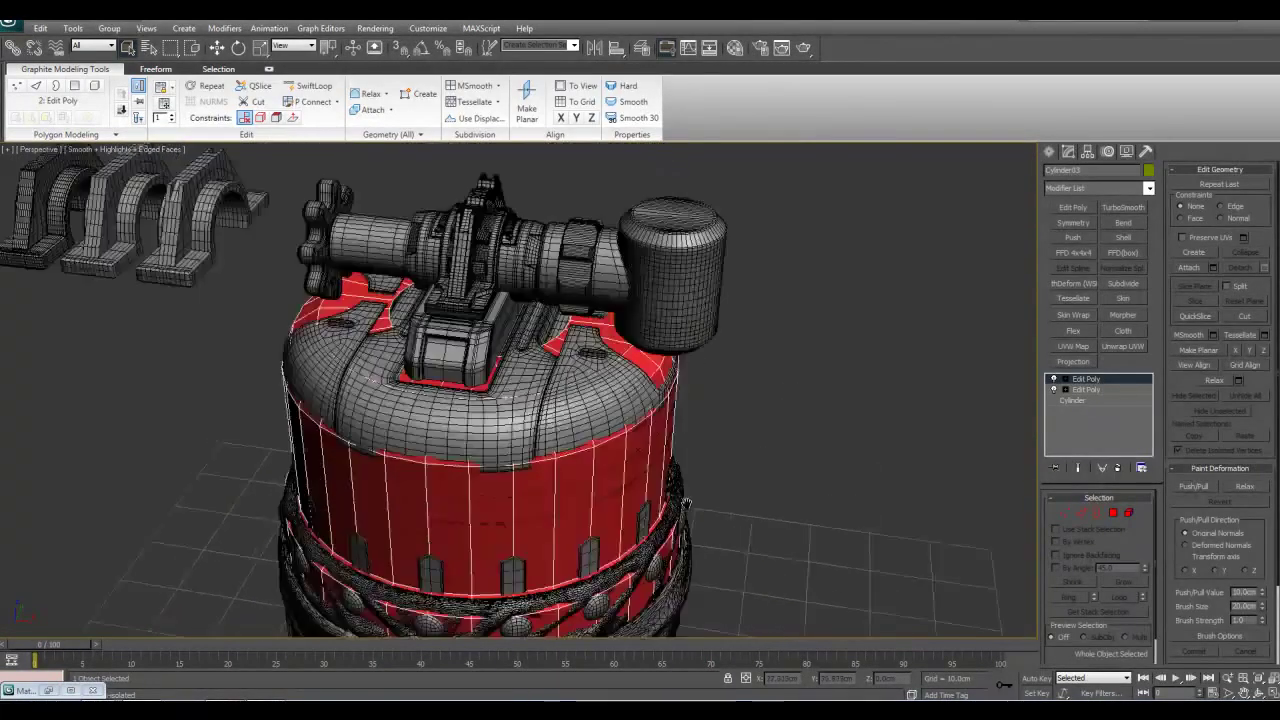
- Isolate the low-poly cylinder and add a new Edit Poly modifier to it
scroll(686, 502, up, 3)
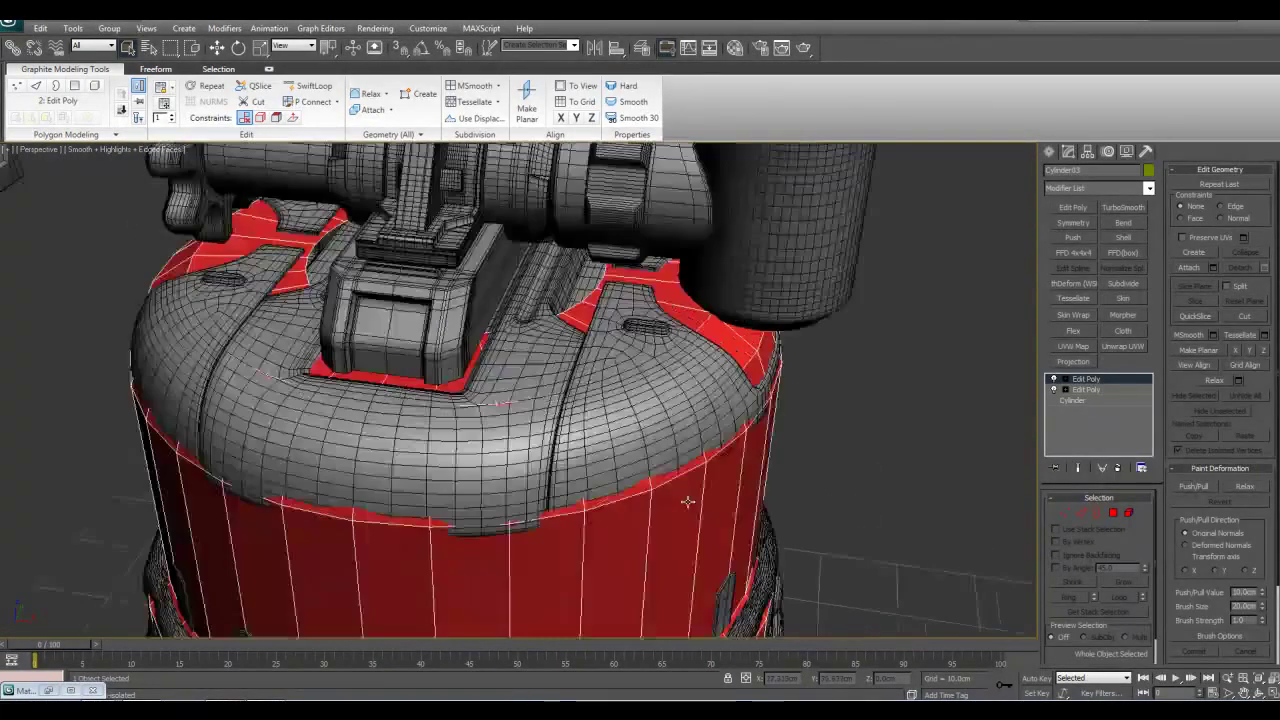
middle_drag(686, 497, 677, 503)
scroll(692, 470, down, 5)
key(alt+q)
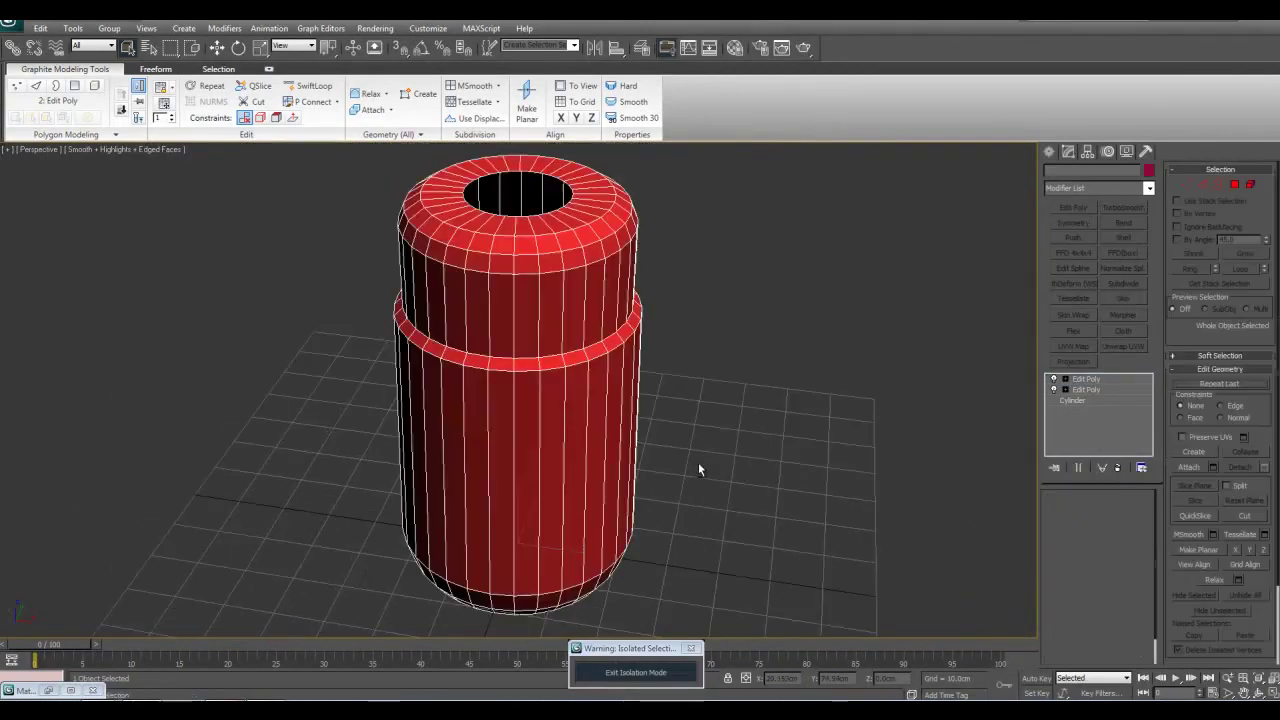
click(1073, 208)
- Delete the cap polygon that closes the underside of the low-poly cylinder
alt+middle_drag(757, 492, 728, 410)
key(4)
click(566, 530)
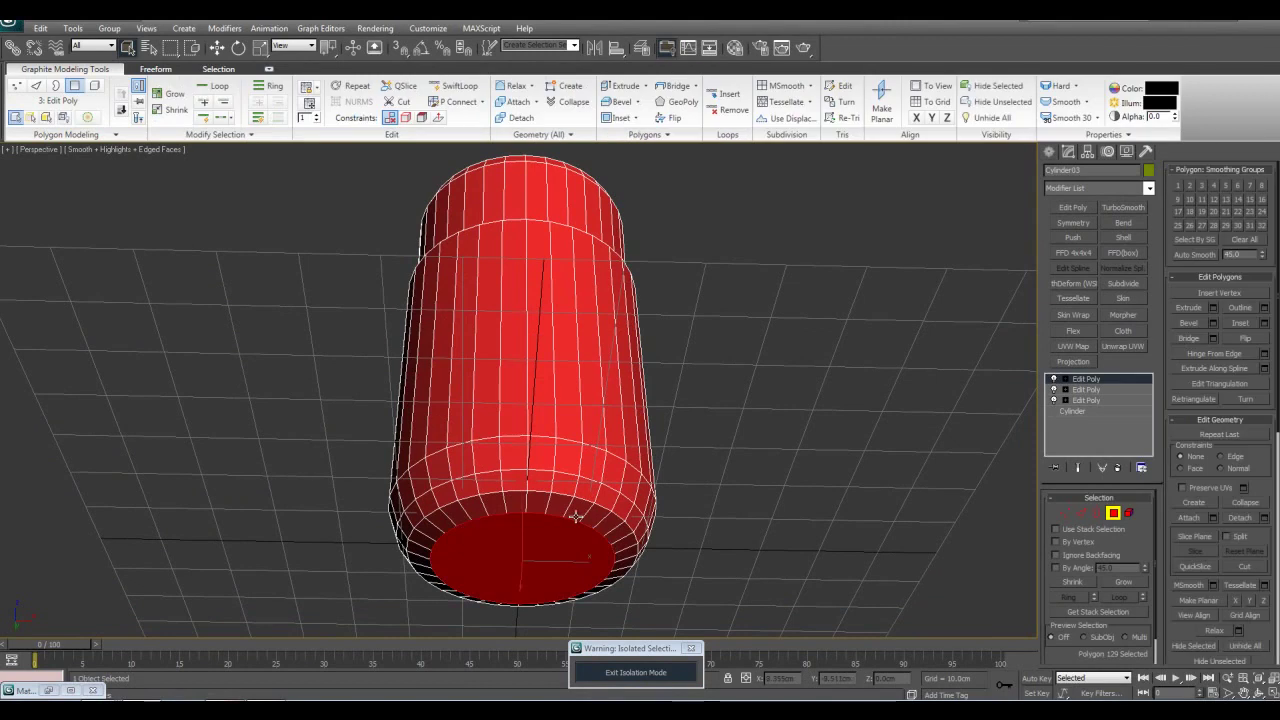
key(Delete)
- Make the cylinder see-through, split it along its central vertical edge loop and delete one half
middle_drag(585, 517, 588, 483)
alt+middle_drag(611, 320, 604, 450)
key(alt+x)
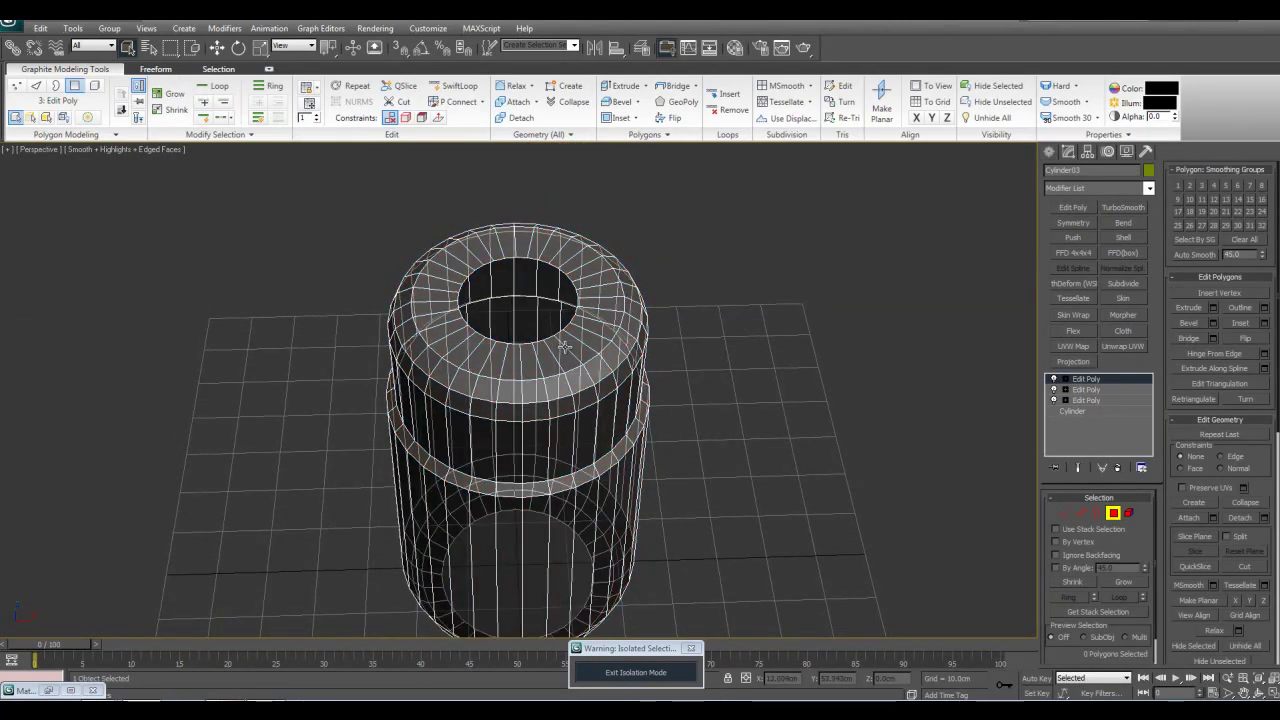
key(2)
double_click(517, 344)
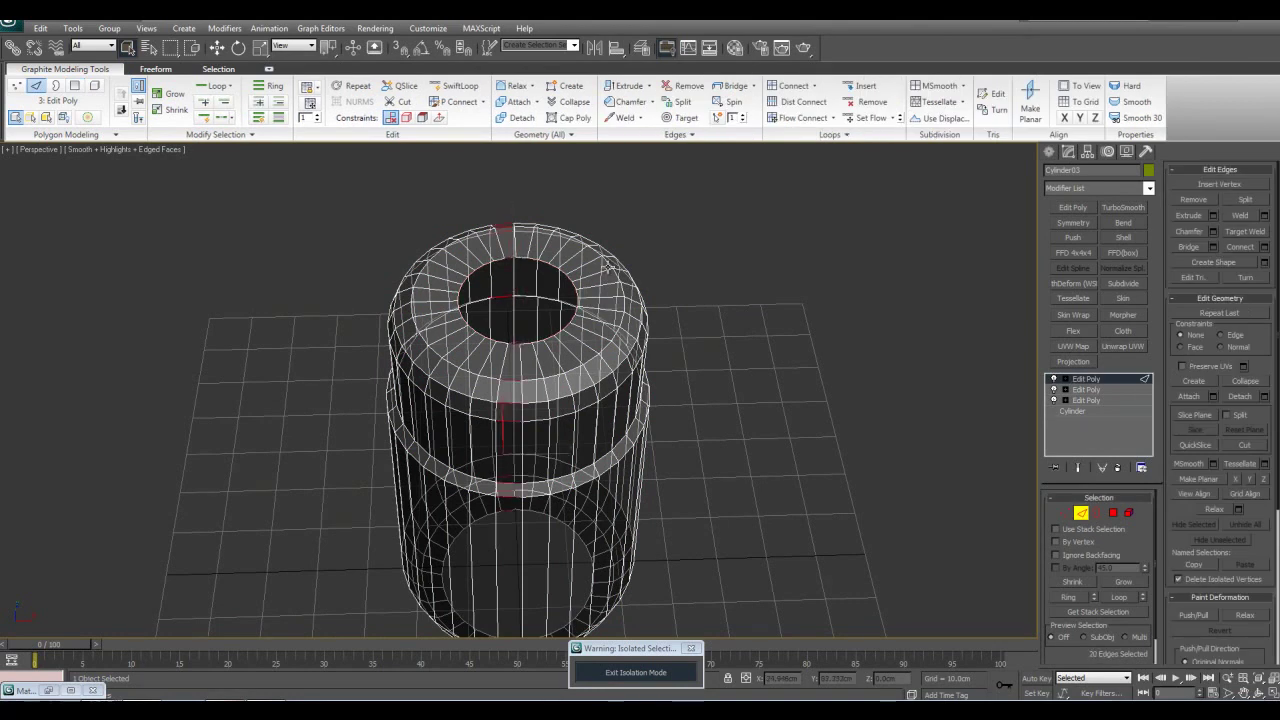
key(Delete)
key(5)
click(474, 402)
key(Delete)
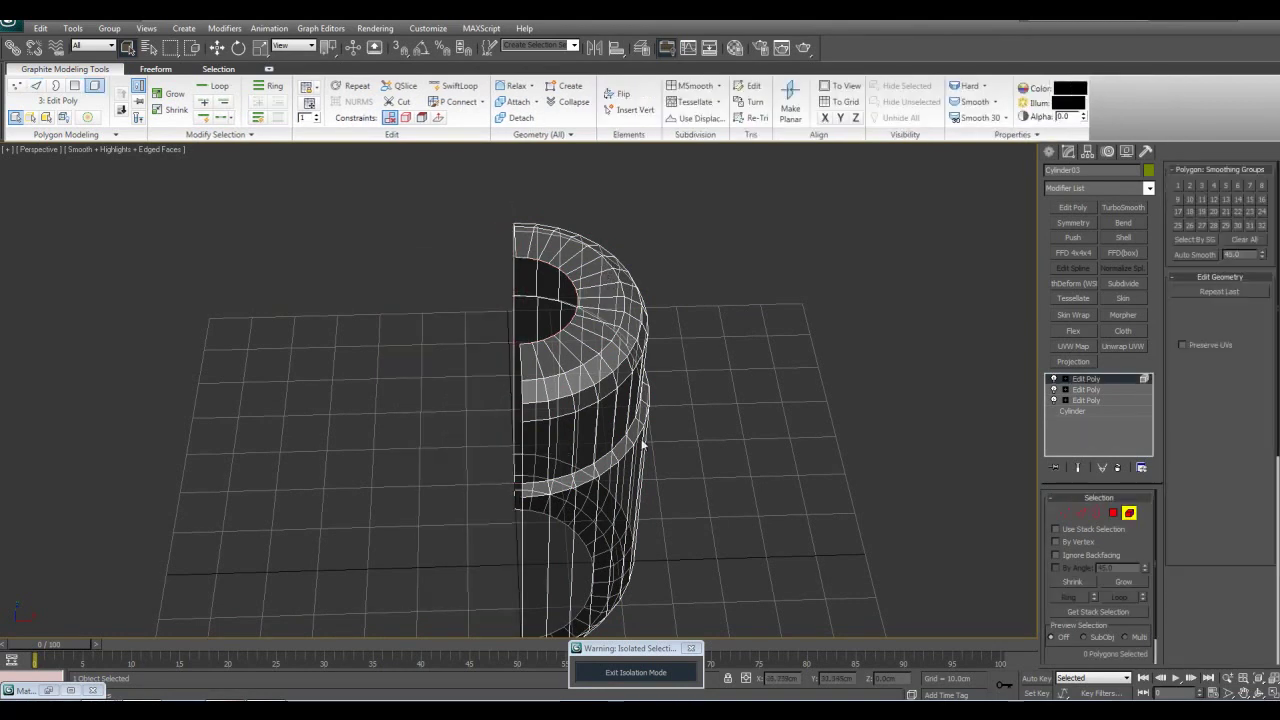
- Turn off the see-through display, exit isolation and inspect the half cylinder against the high-poly tank's domed top
scroll(573, 428, up, 3)
key(alt+x)
alt+middle_drag(719, 441, 695, 460)
key(4)
click(671, 675)
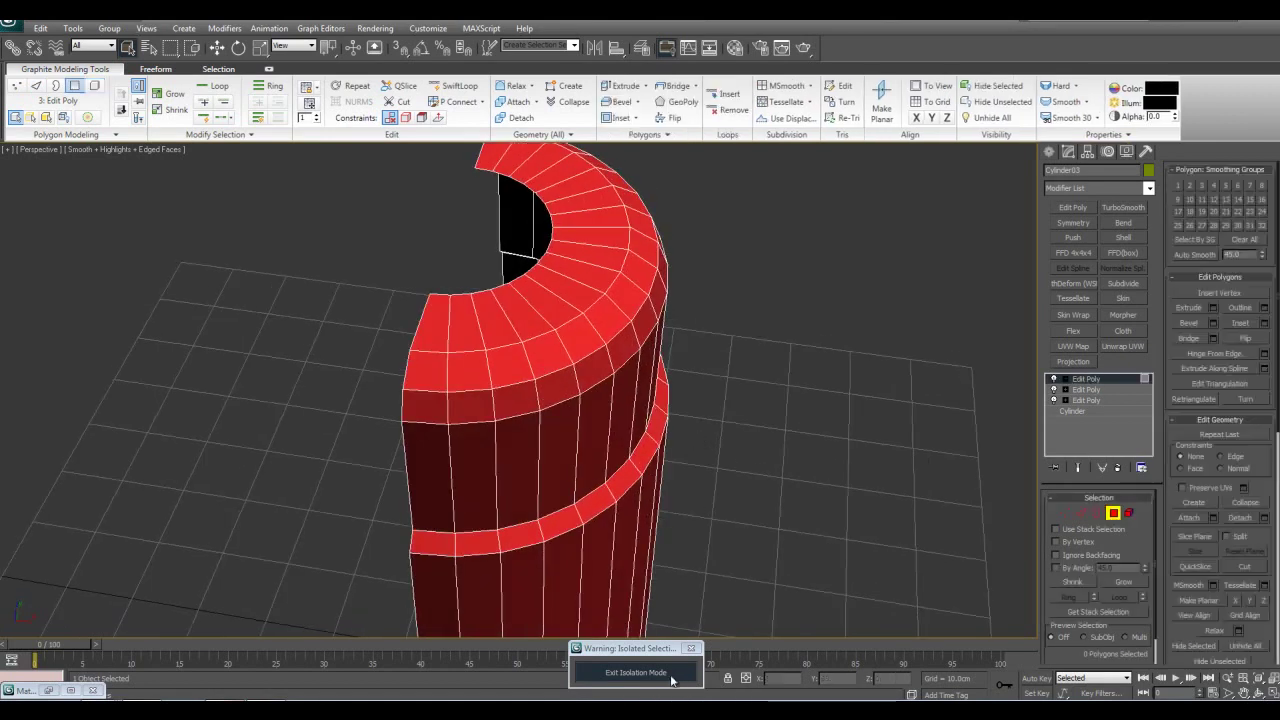
middle_drag(720, 532, 683, 543)
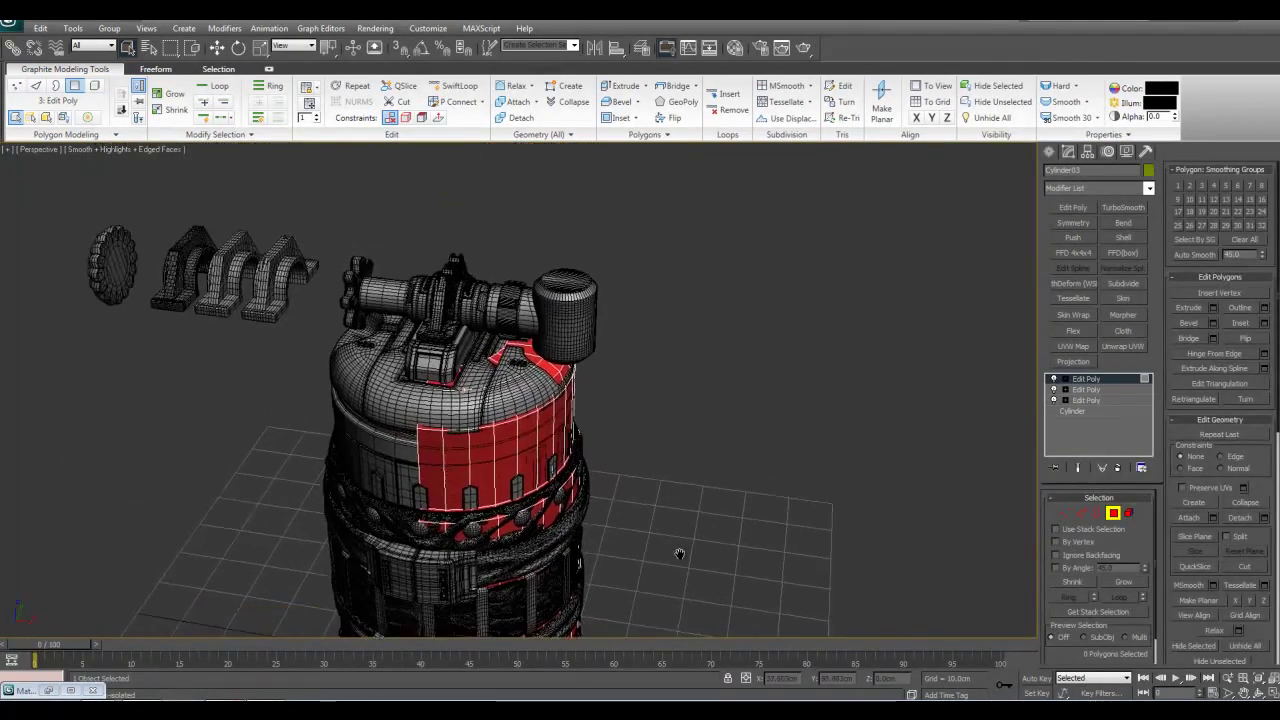
scroll(541, 391, up, 5)
key(4)
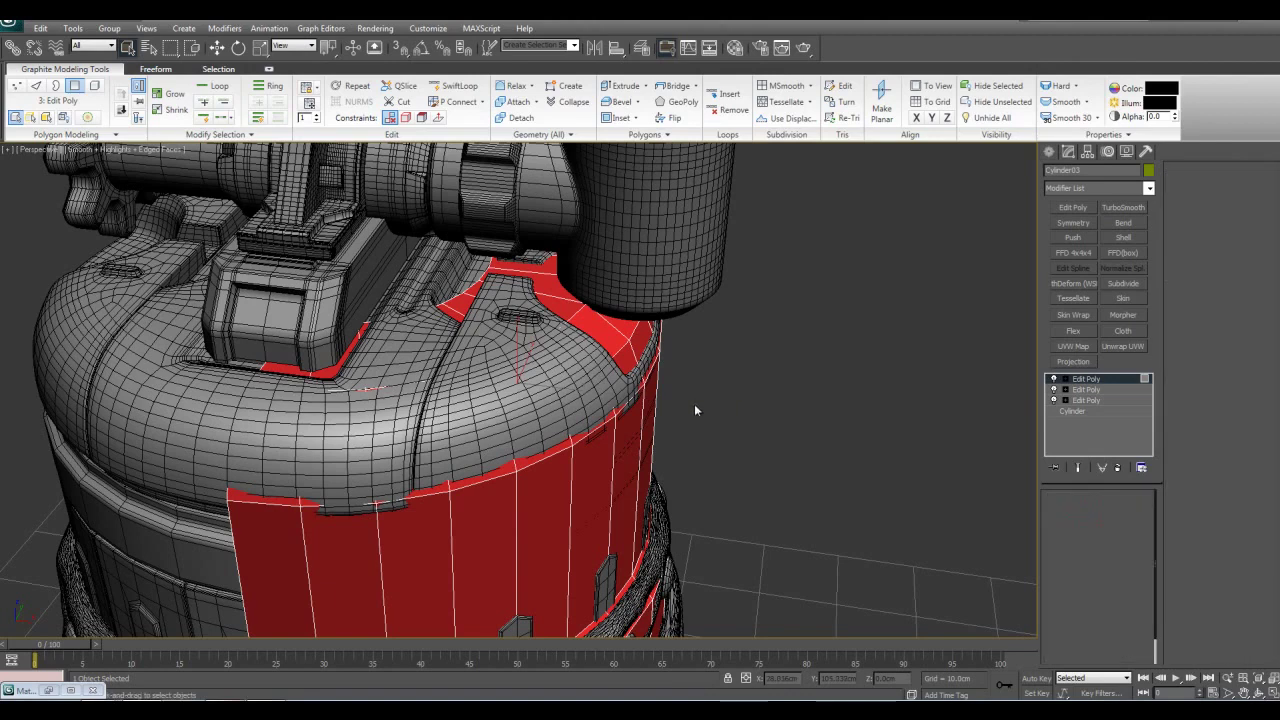
- Isolate the half cylinder together with the high-poly dome pieces
ctrl+click(575, 372)
key(alt+q)
click(715, 345)
scroll(706, 443, up, 5)
mouse_move(715, 345)
middle_down()
mouse_move(706, 443)
mouse_move(686, 343)
mouse_move(706, 340)
middle_up()
click(614, 288)
- Delete half of the remaining half cylinder so that only a quarter section is left beside the dome's side recess
scroll(679, 446, down, 5)
key(4)
drag(726, 180, 519, 606)
key(Delete)
middle_drag(572, 382, 674, 474)
scroll(651, 362, up, 5)
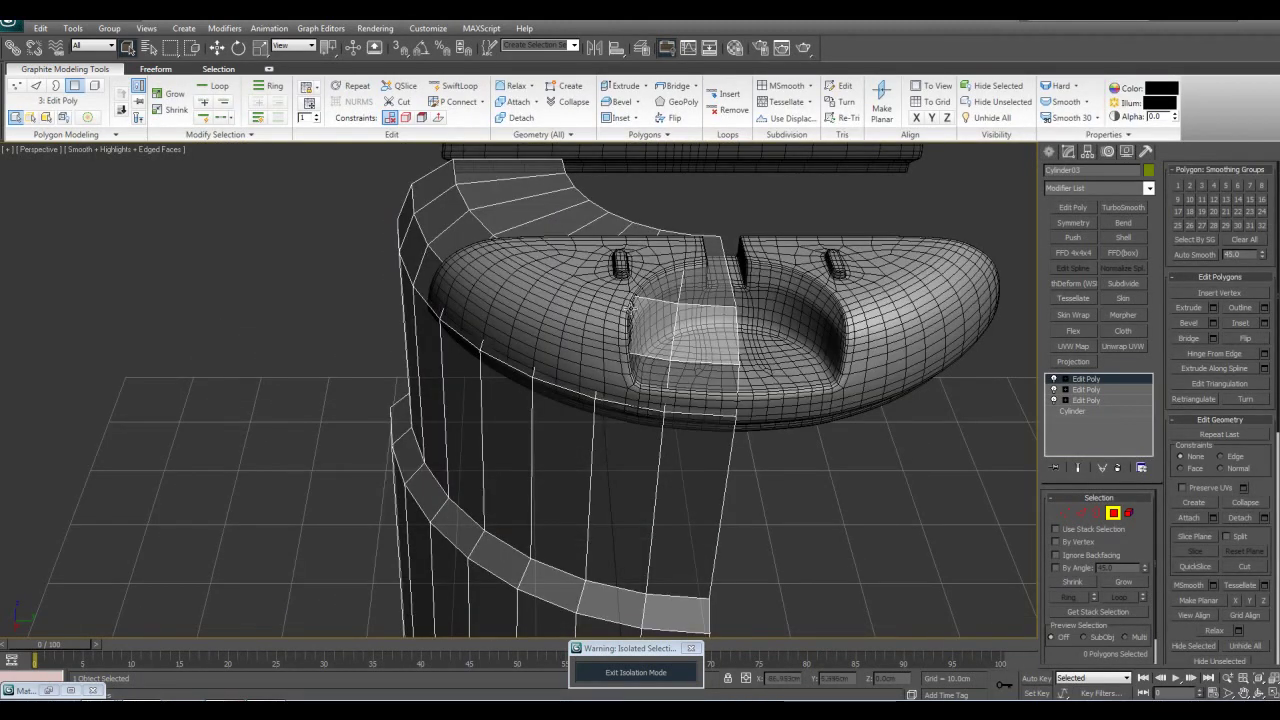
- Examine where the see-through quarter cylinder cuts across the rounded side recess of the dome piece
scroll(633, 296, down, 4)
alt+middle_drag(666, 398, 733, 330)
alt+middle_drag(494, 322, 668, 308)
scroll(650, 300, up, 3)
key(1)
drag(604, 260, 847, 455)
key(z)
click(746, 408)
mouse_move(746, 408)
alt+middle_down()
mouse_move(701, 415)
mouse_move(733, 411)
mouse_move(716, 449)
mouse_move(722, 417)
mouse_move(751, 400)
alt+middle_up()
scroll(708, 417, down, 4)
key(1)
click(667, 366)
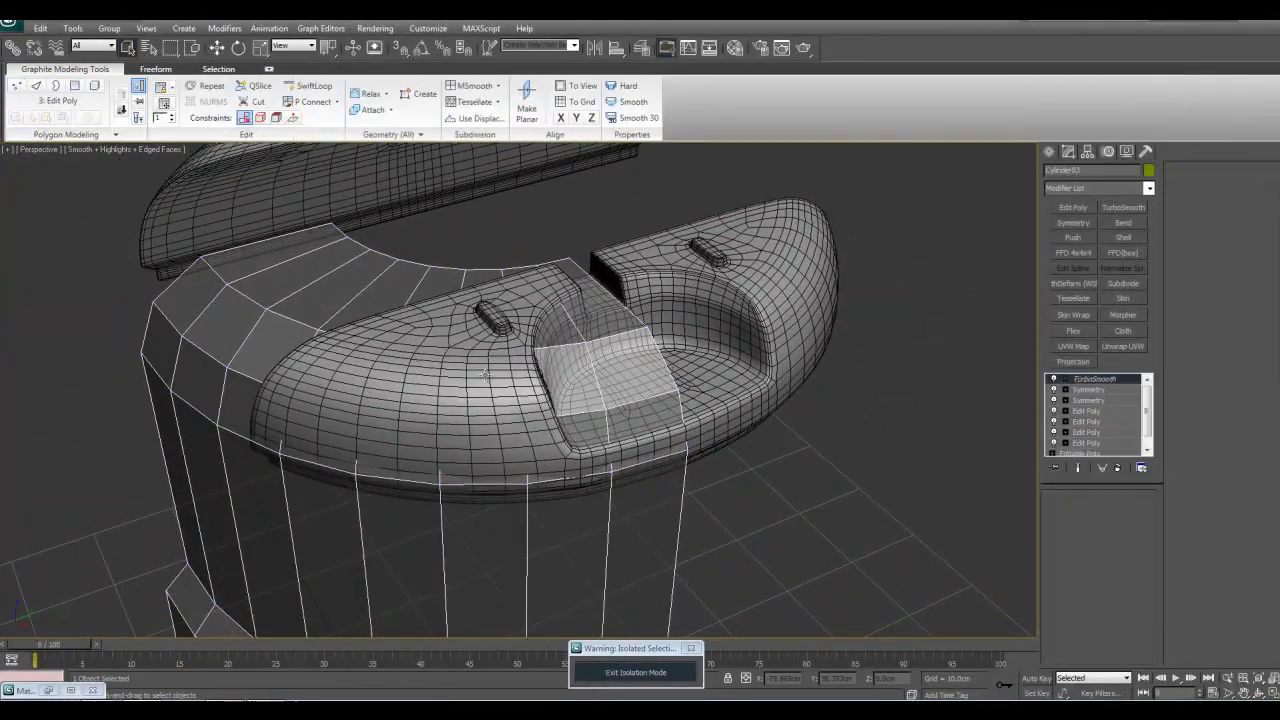
- Turn off the cylinder's see-through display and delete its six polygons that cover the dome's side recess
key(alt+x)
click(764, 516)
click(620, 402)
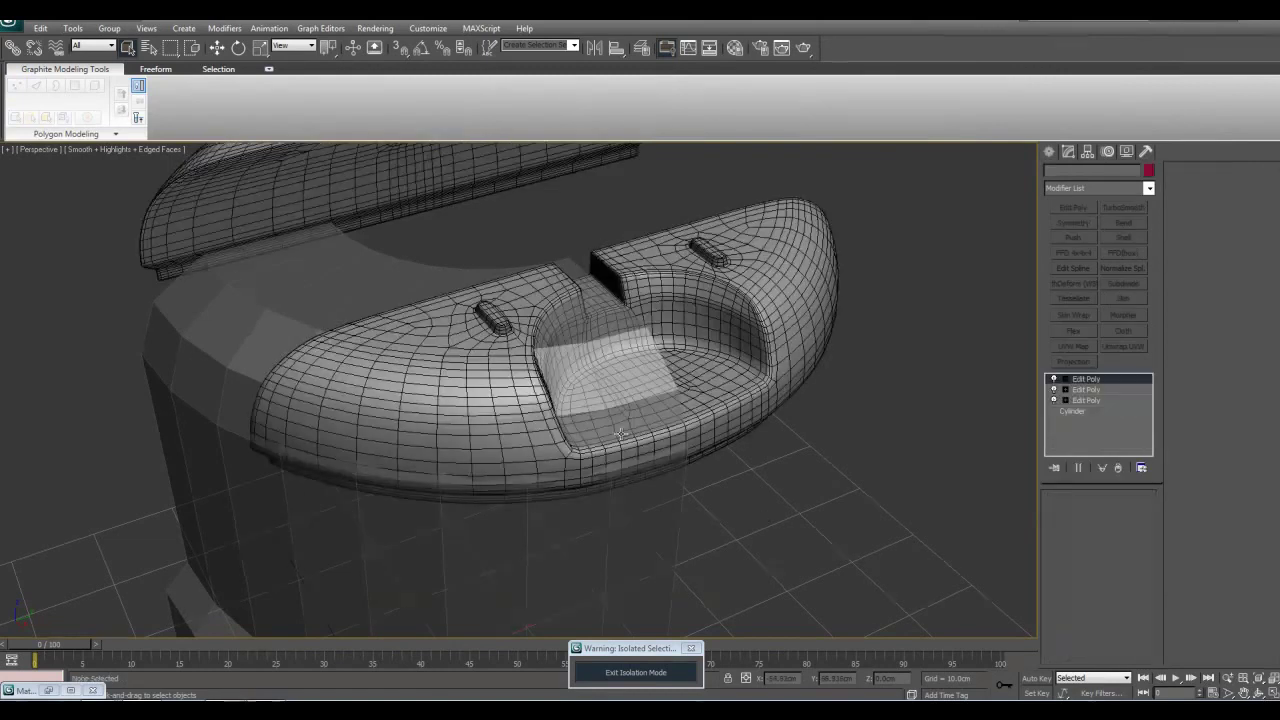
alt+middle_drag(620, 434, 957, 398)
key(4)
click(626, 424)
ctrl+click(625, 401)
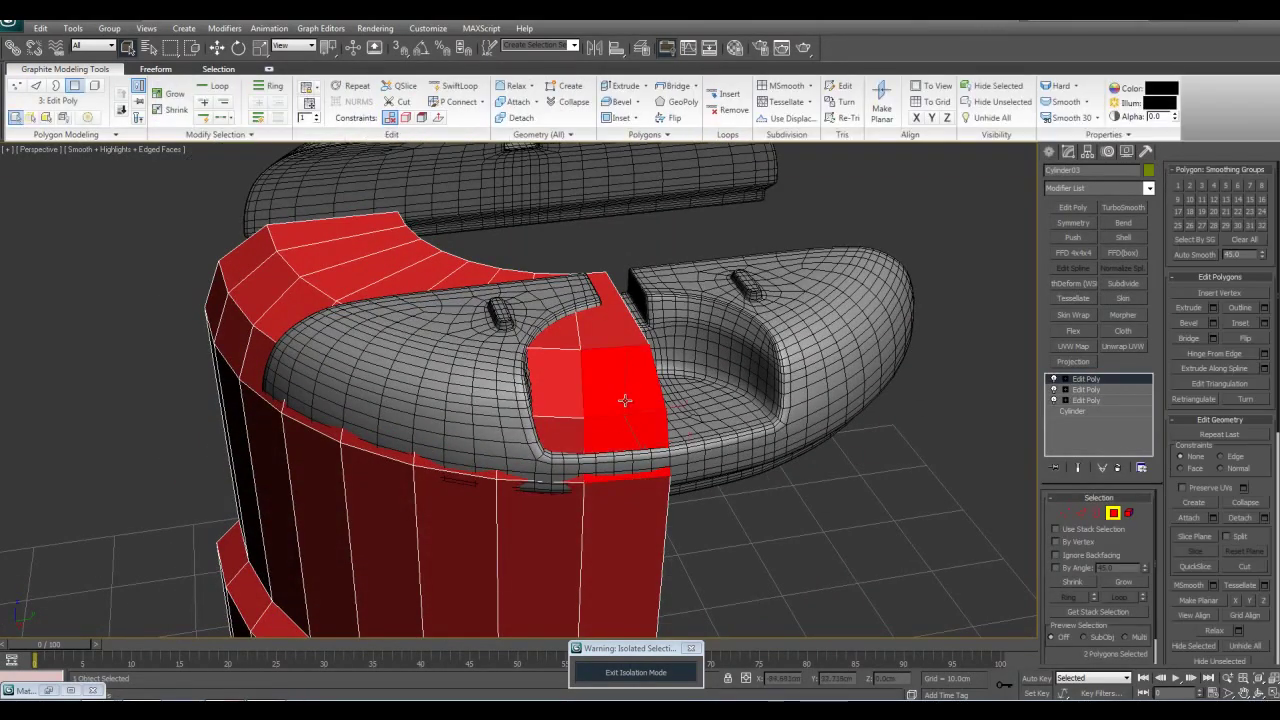
ctrl+click(570, 431)
ctrl+click(560, 386)
ctrl+click(562, 338)
ctrl+click(620, 324)
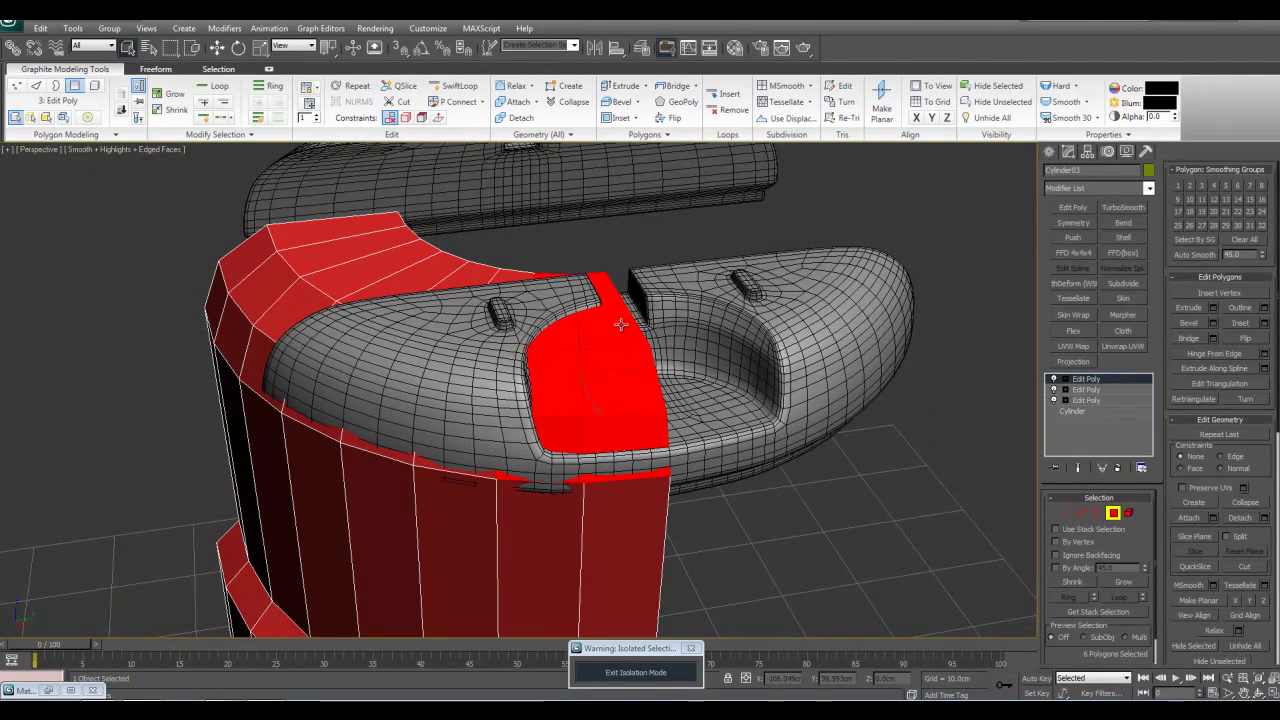
key(Delete)
- Set PolyDraw to draw on the surface of Object05 with an offset of 0.1 and activate Step Build in vertex mode
scroll(630, 328, up, 2)
key(1)
scroll(636, 332, down, 2)
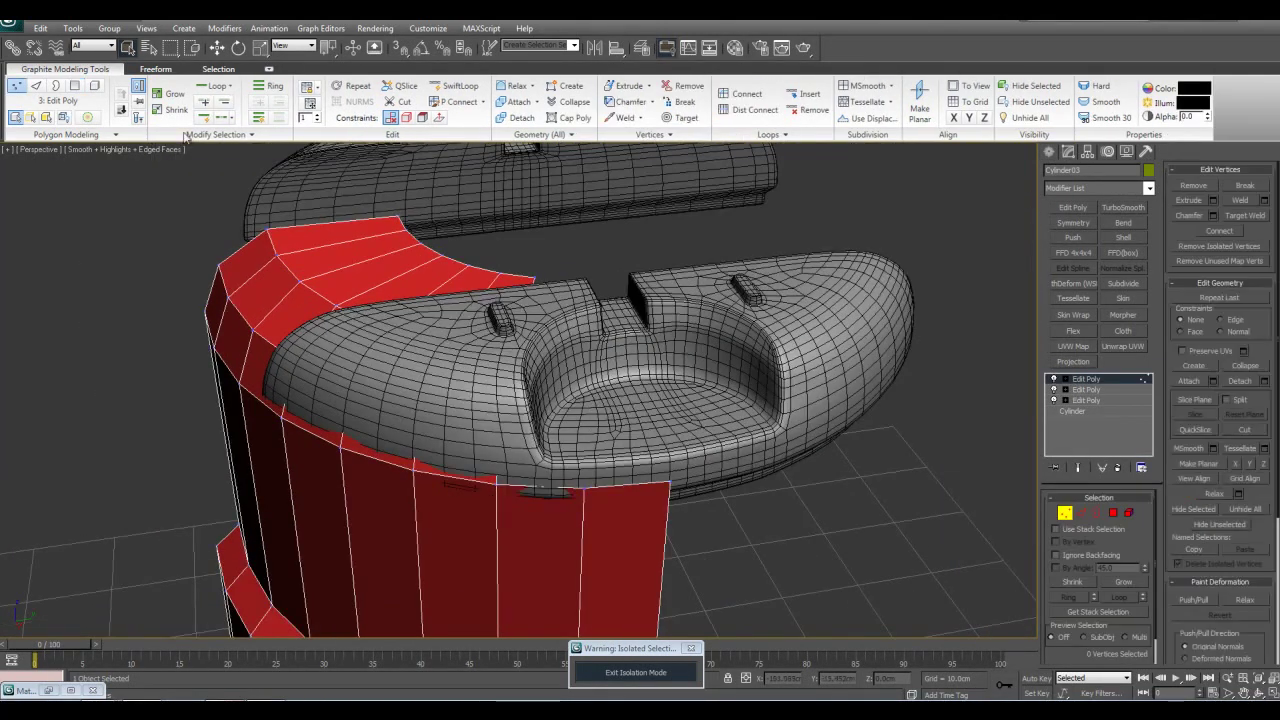
click(156, 69)
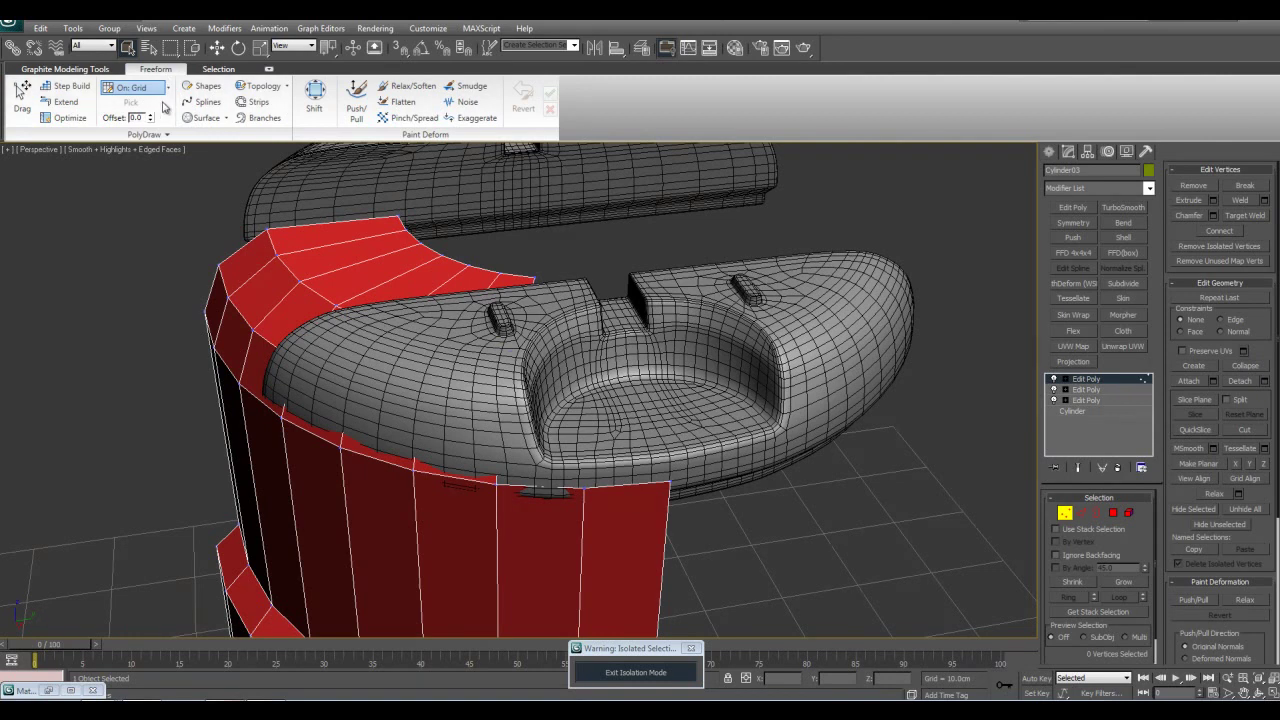
click(168, 88)
click(137, 100)
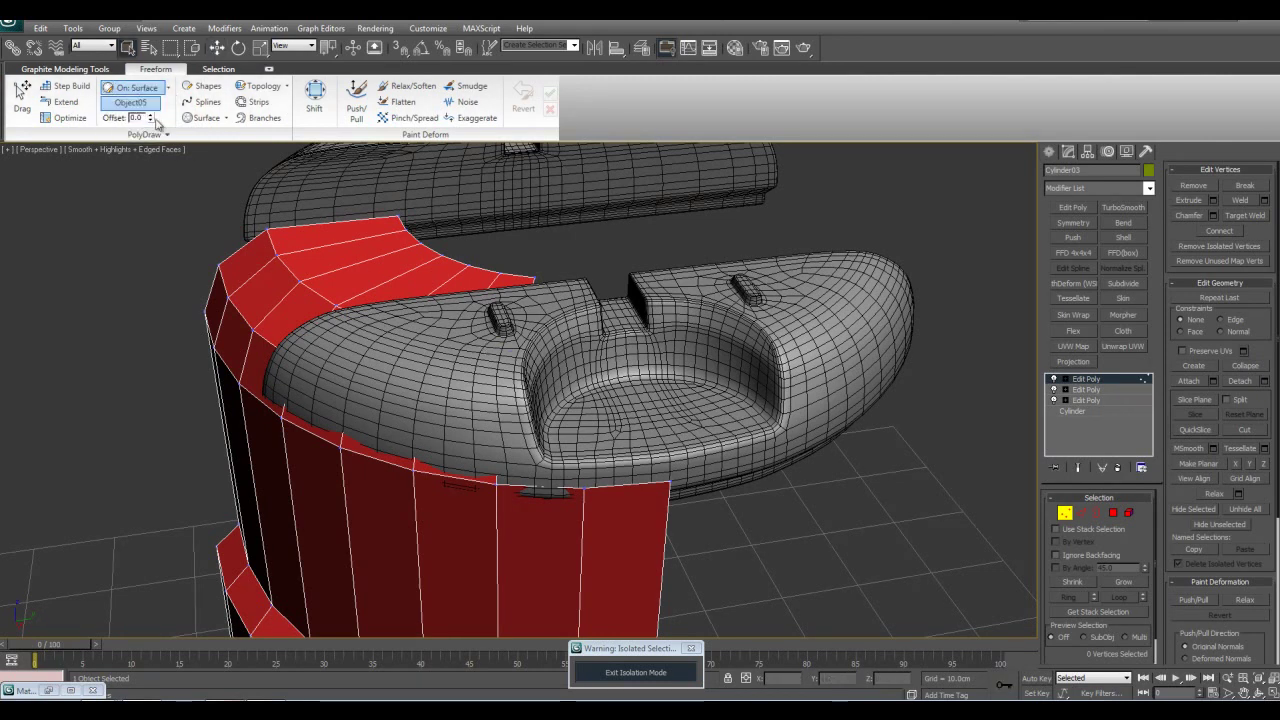
text(.1)
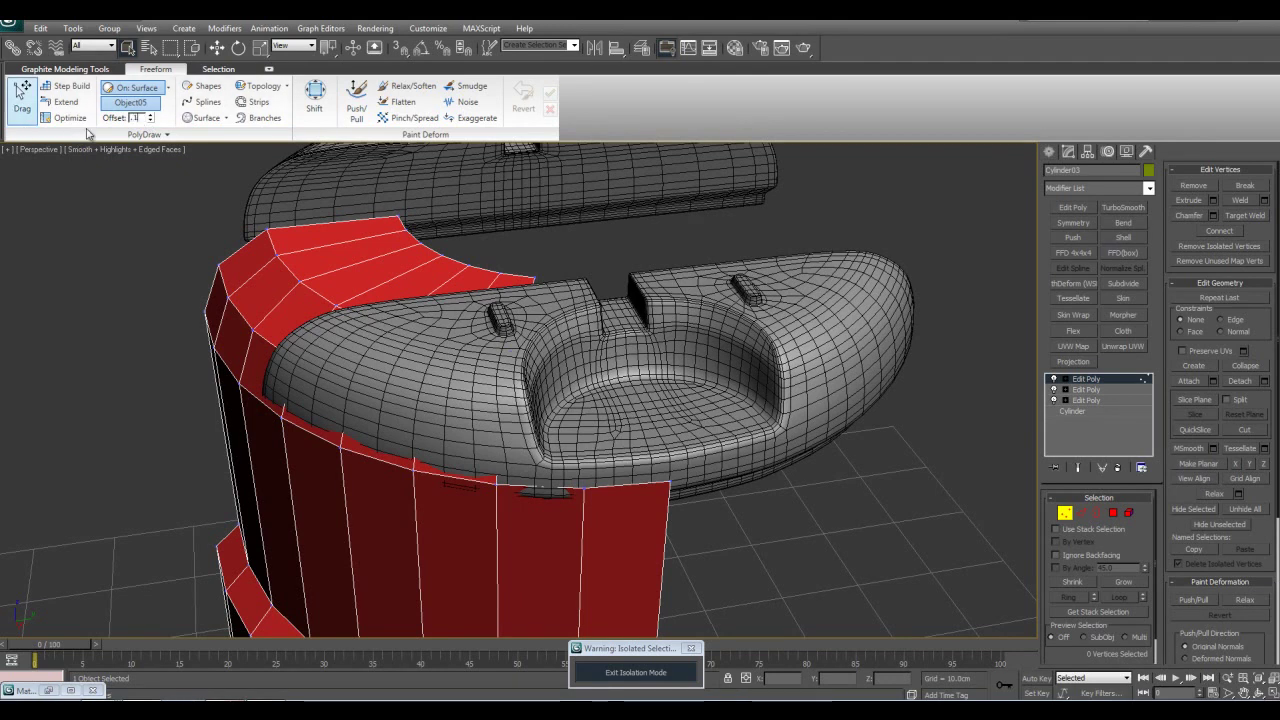
key(Return)
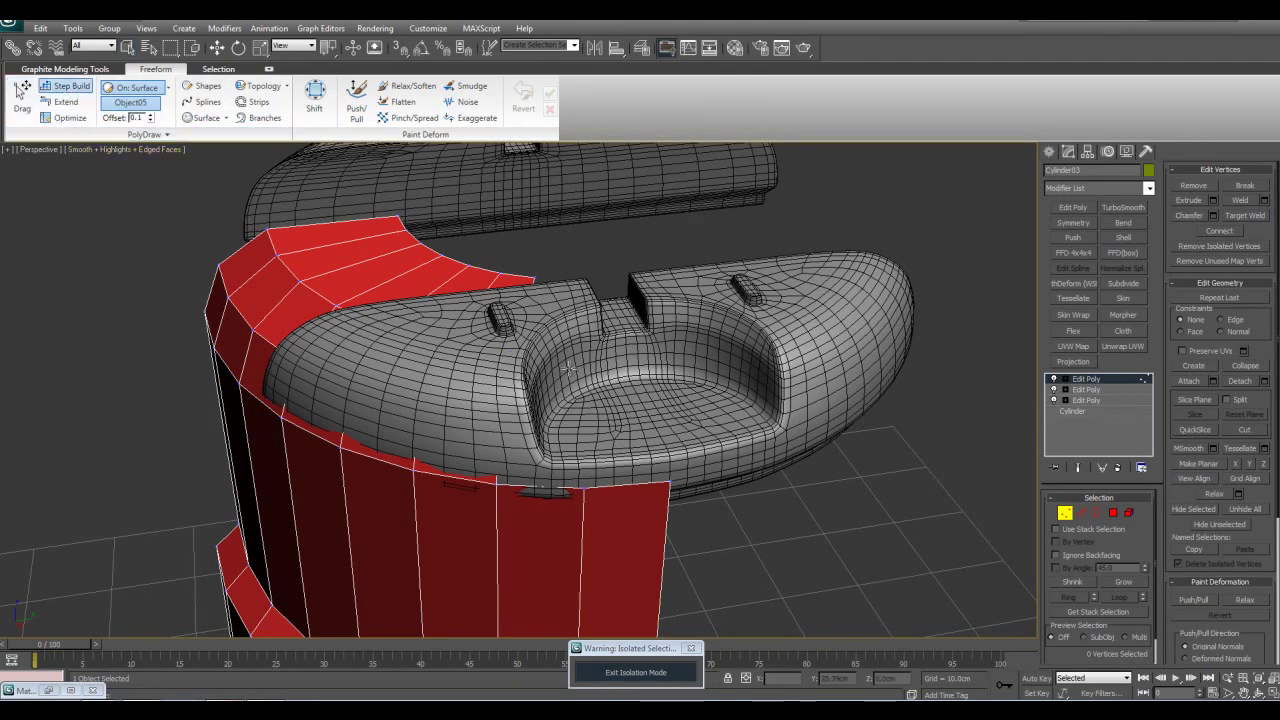
- Place vertices on the recess's back wall below the notch and build the first narrow quad from them
scroll(492, 341, up, 4)
alt+middle_drag(562, 302, 556, 358)
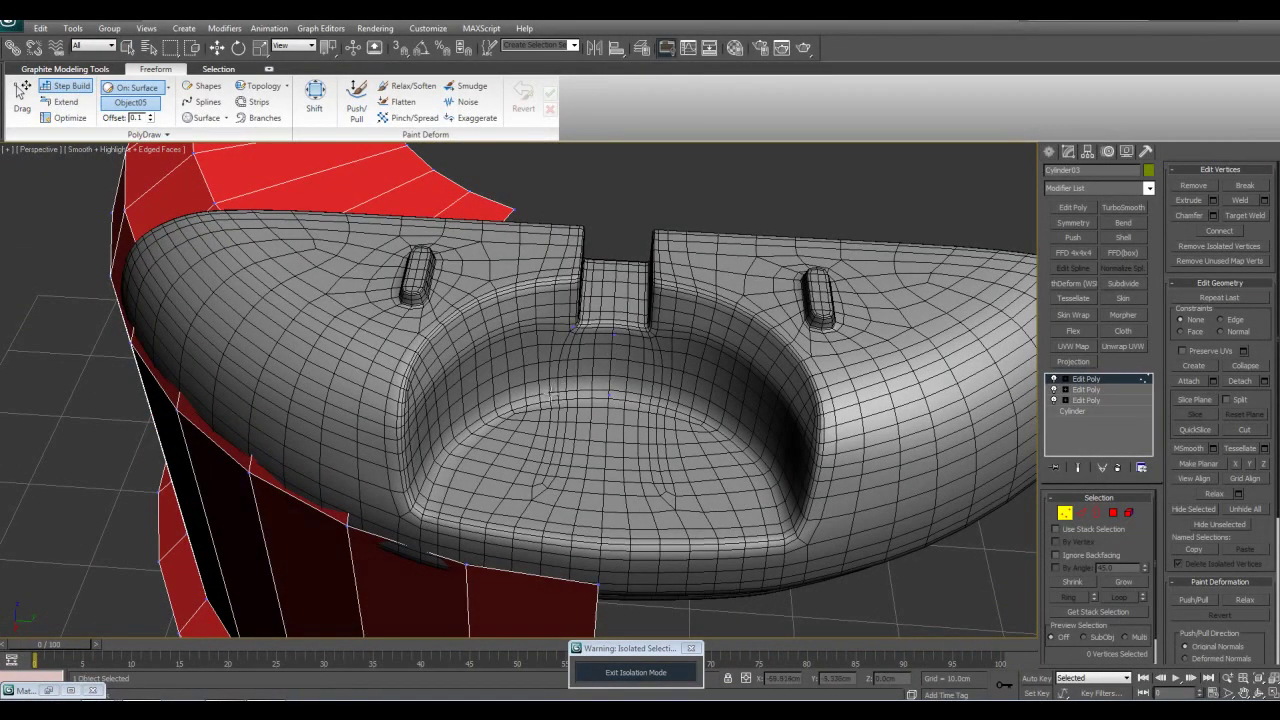
click(551, 397)
shift+click(589, 389)
alt+middle_drag(564, 389, 417, 440)
click(491, 409)
click(482, 339)
shift+click(506, 373)
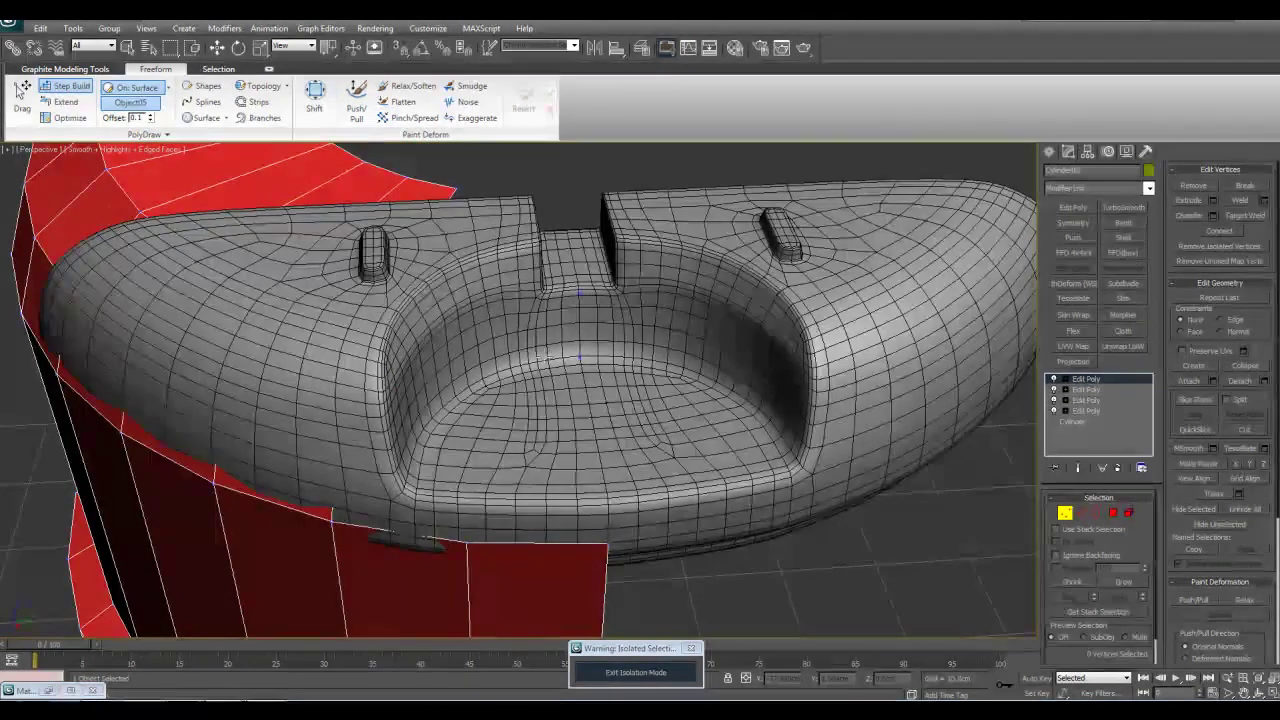
shift+click(551, 338)
- Extend the strip along the curved recess wall with two more quads, placing new vertices along its upper and lower edges
alt+middle_drag(555, 374, 557, 341)
click(465, 306)
alt+middle_drag(465, 306, 481, 311)
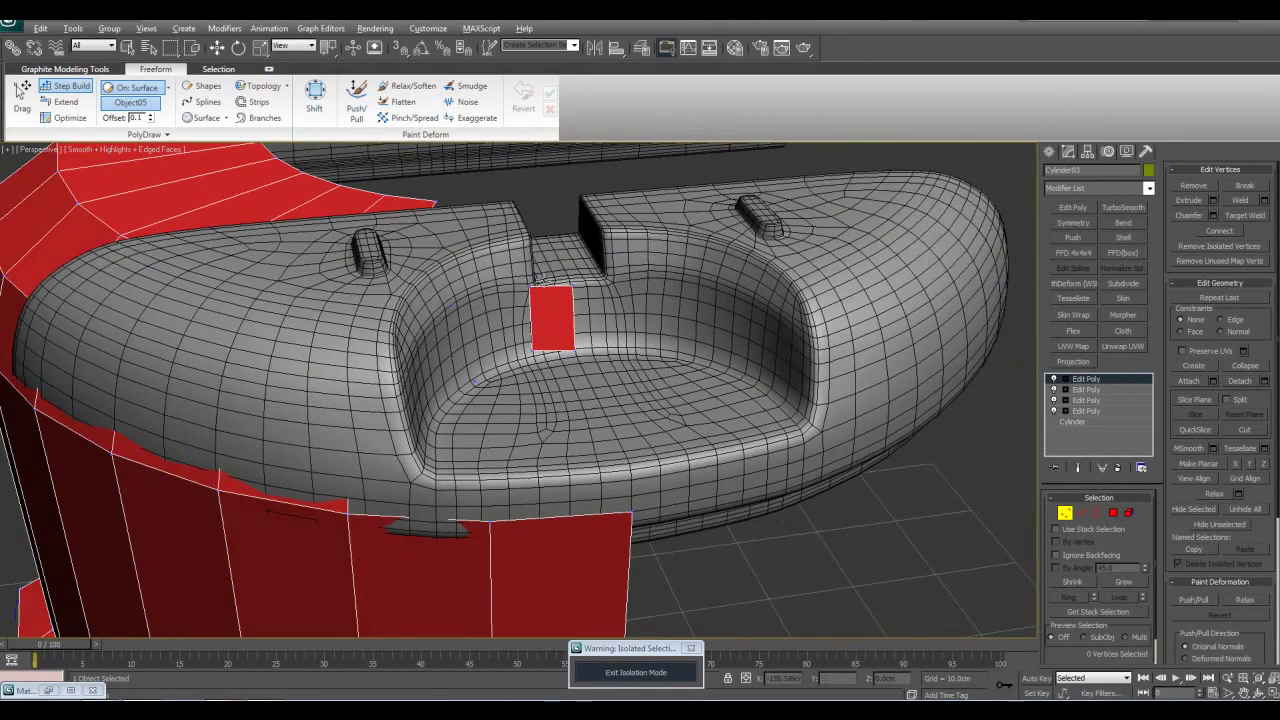
shift+click(457, 303)
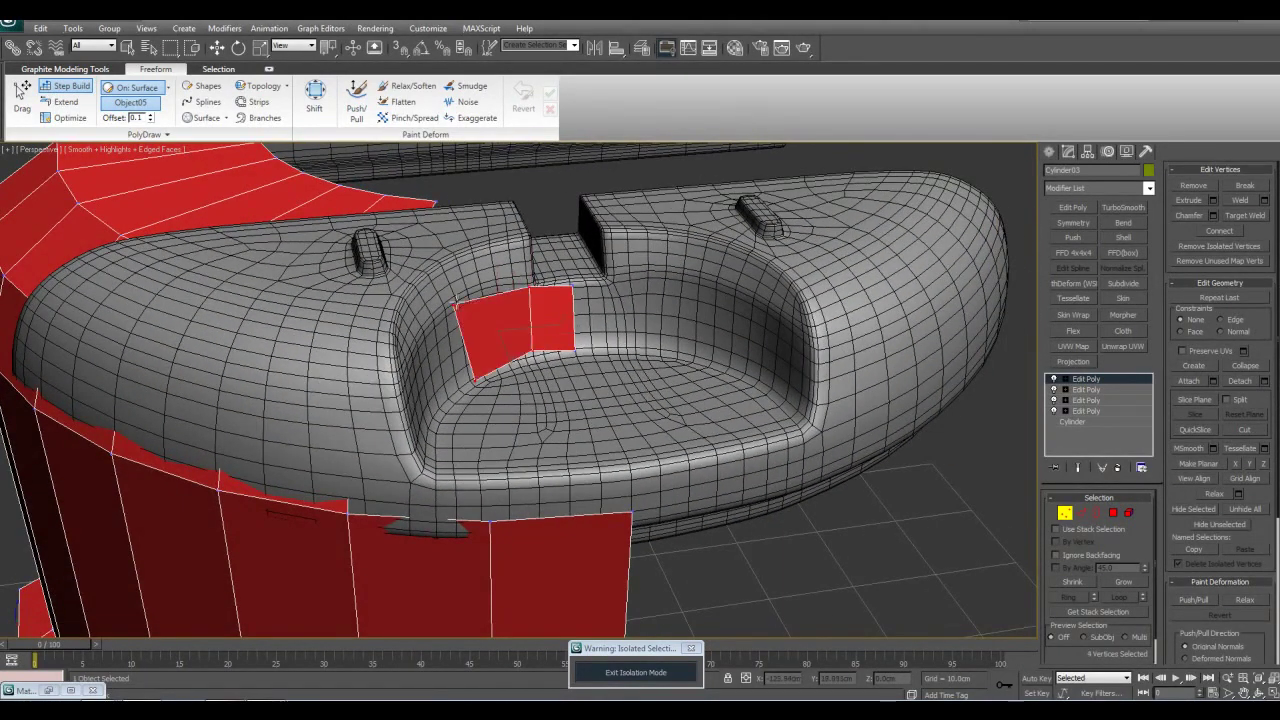
alt+middle_drag(567, 355, 491, 377)
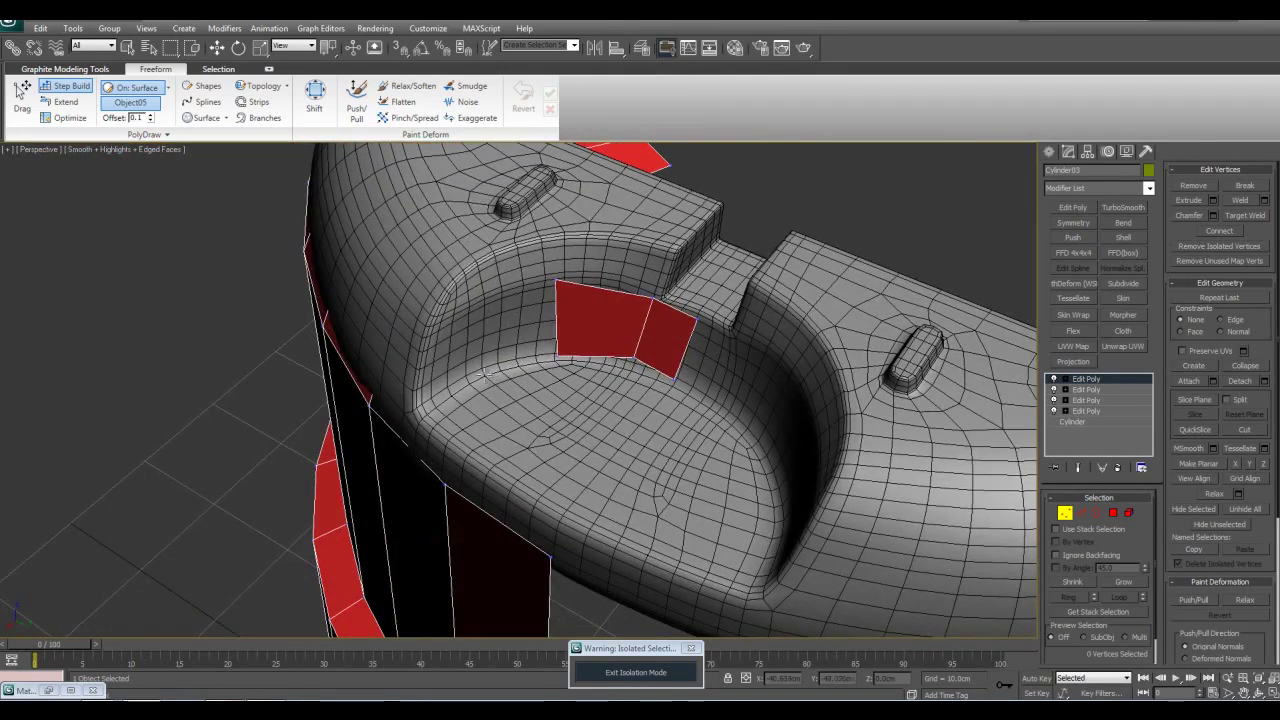
alt+middle_drag(478, 310, 527, 452)
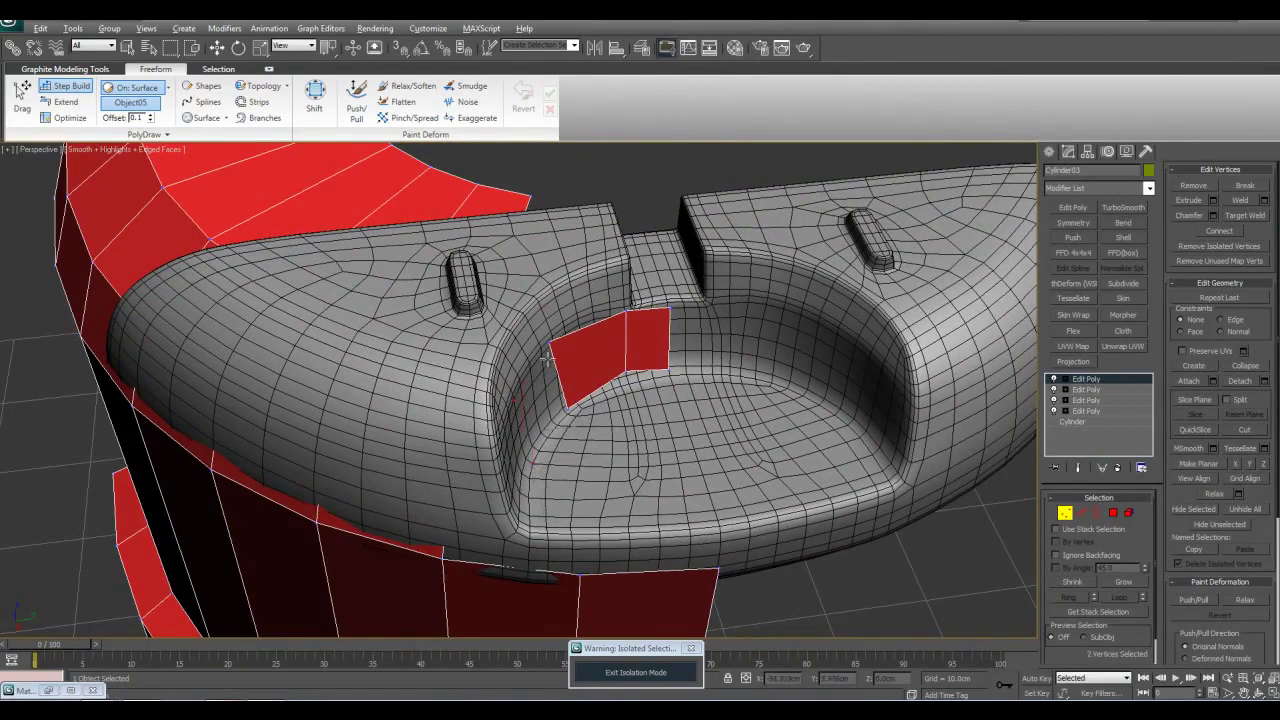
shift+click(552, 409)
alt+middle_drag(552, 410, 531, 469)
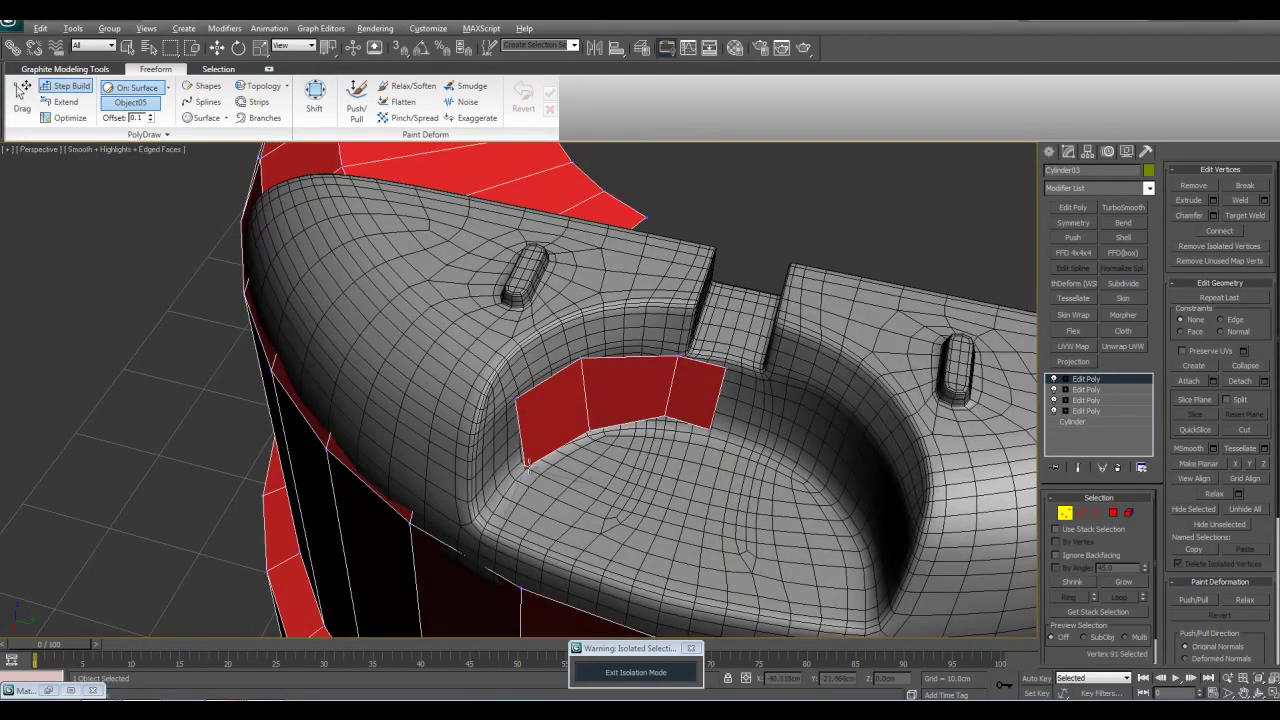
- Add a fourth quad that carries the wall strip to the outer front corner of the recess
alt+middle_drag(600, 400, 597, 314)
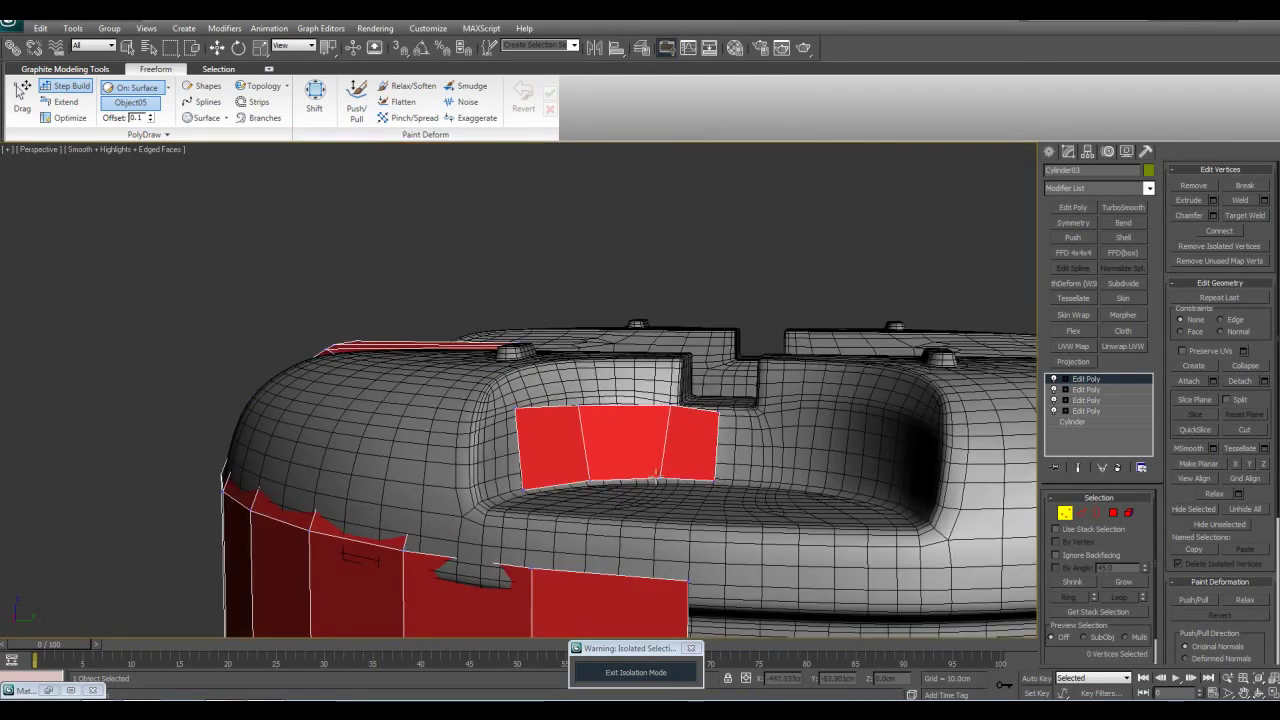
alt+middle_drag(521, 488, 485, 513)
click(476, 417)
alt+middle_drag(476, 417, 489, 456)
shift+click(500, 471)
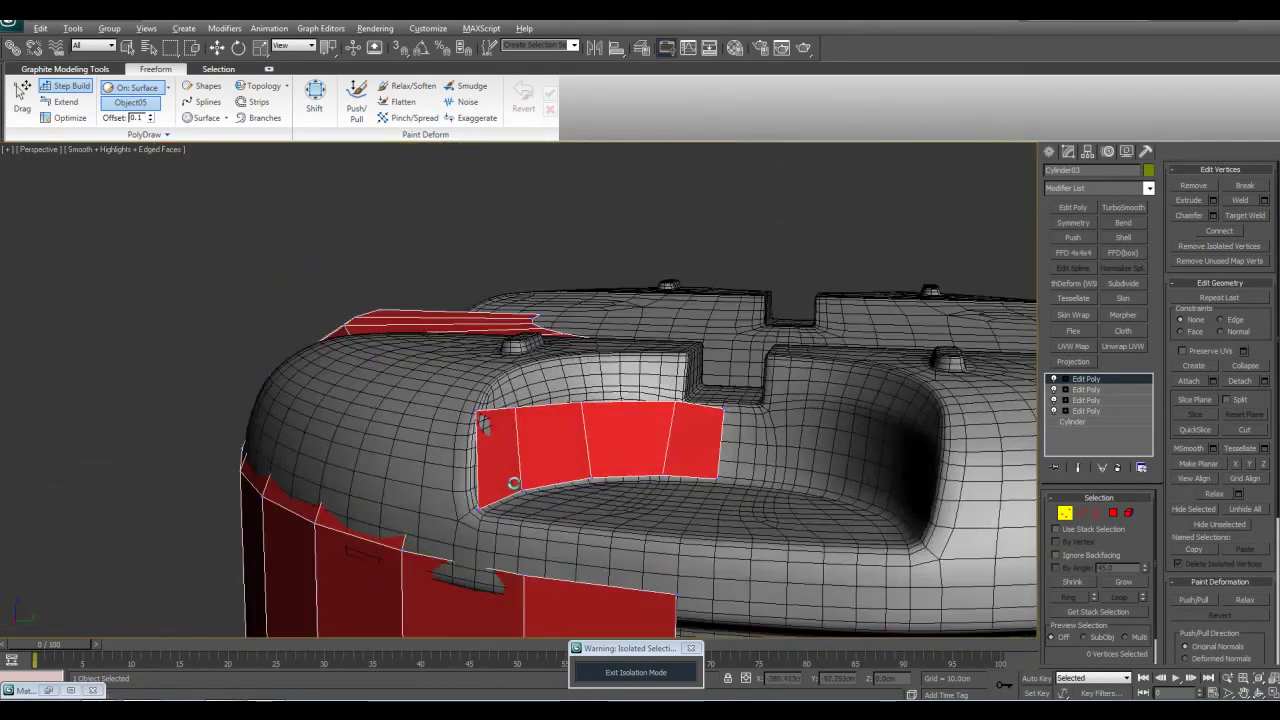
alt+middle_drag(538, 429, 480, 433)
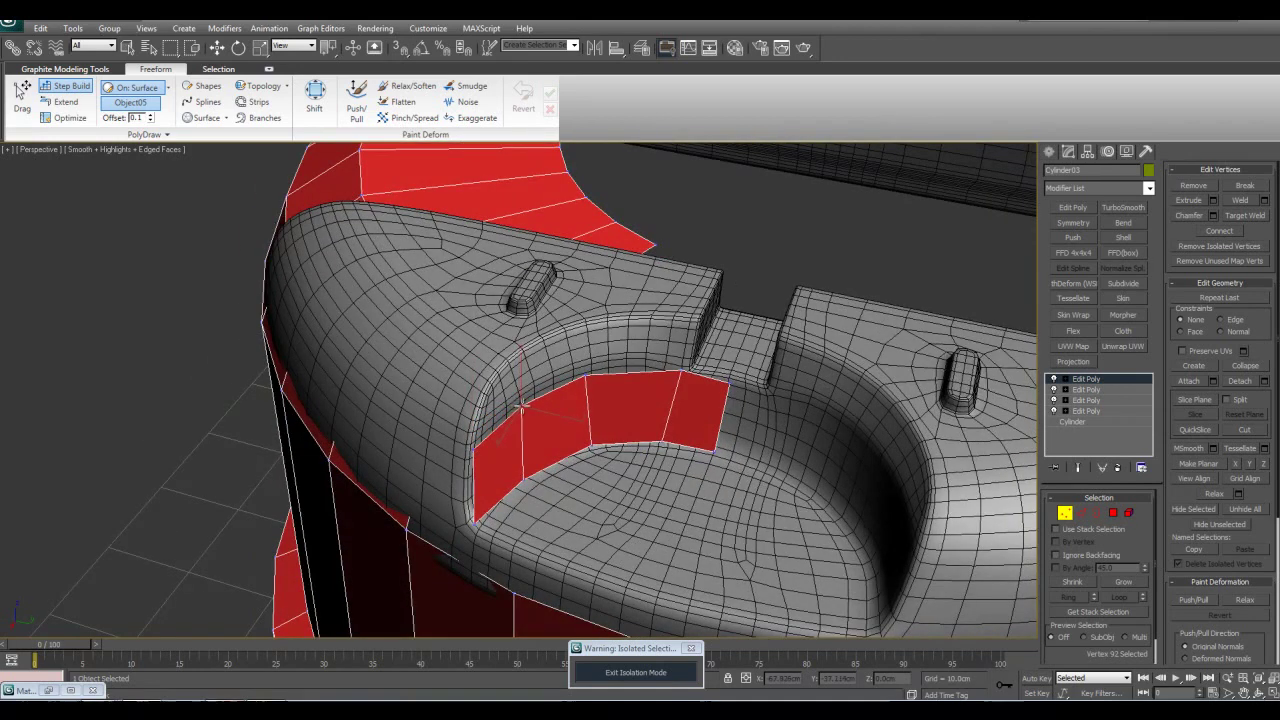
- Start an upper row of polygons between the wall strip and the recess rim, and shift its rim vertices to fit the curve
alt+shift+click(474, 453)
alt+middle_drag(569, 397, 465, 450)
shift+click(566, 348)
ctrl+alt+shift+drag(515, 361, 497, 377)
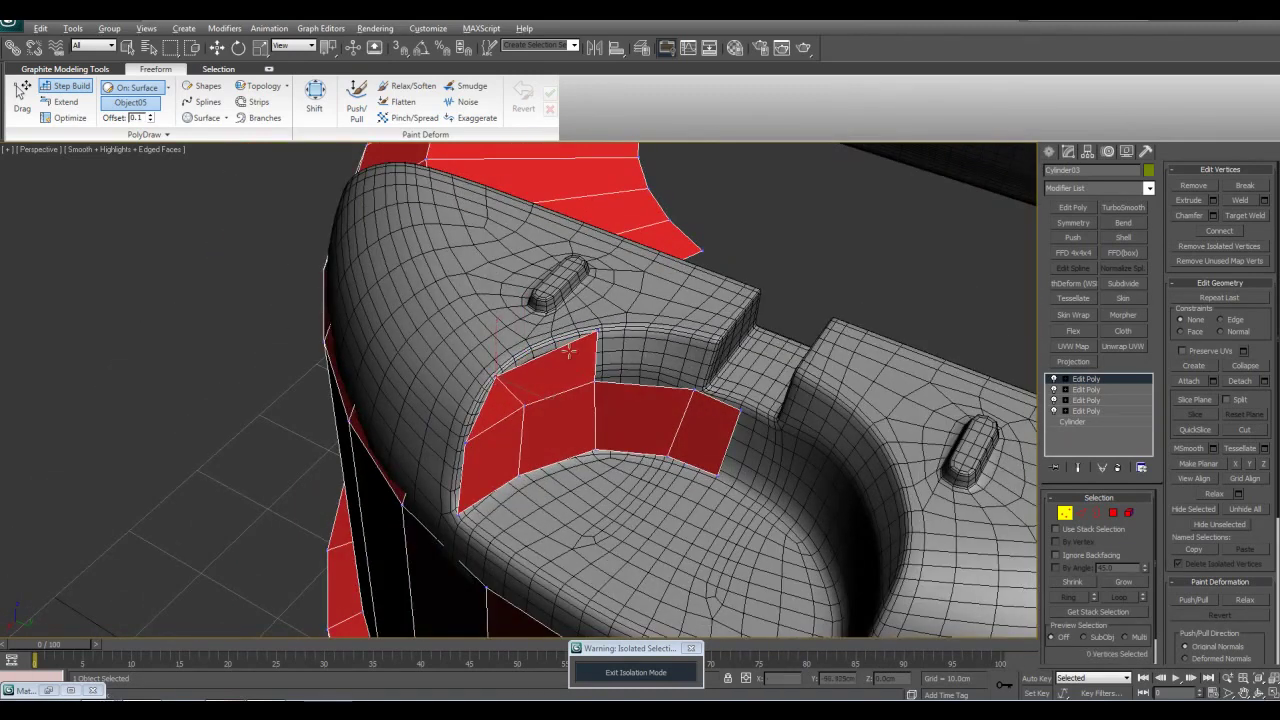
ctrl+alt+shift+drag(595, 333, 548, 341)
- Complete the upper row along the recess rim with a quad that reaches the edge of the notch
alt+middle_drag(560, 352, 614, 329)
click(579, 312)
shift+click(541, 385)
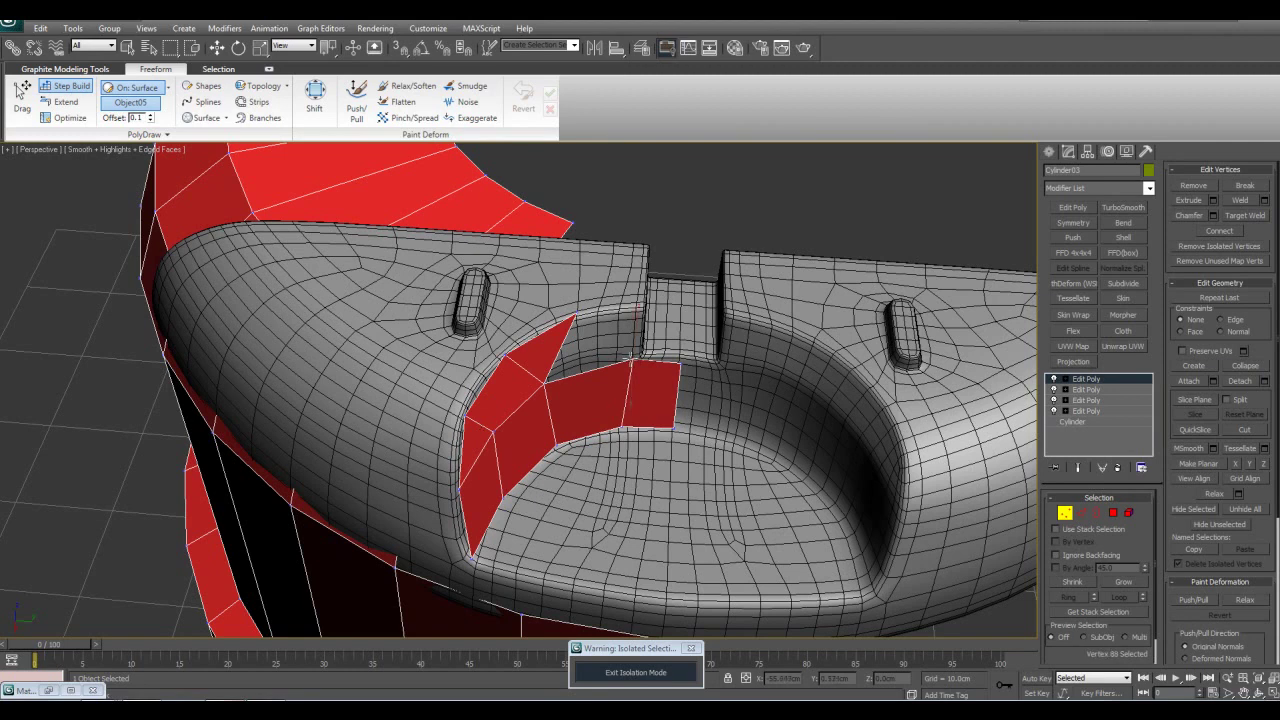
shift+click(618, 329)
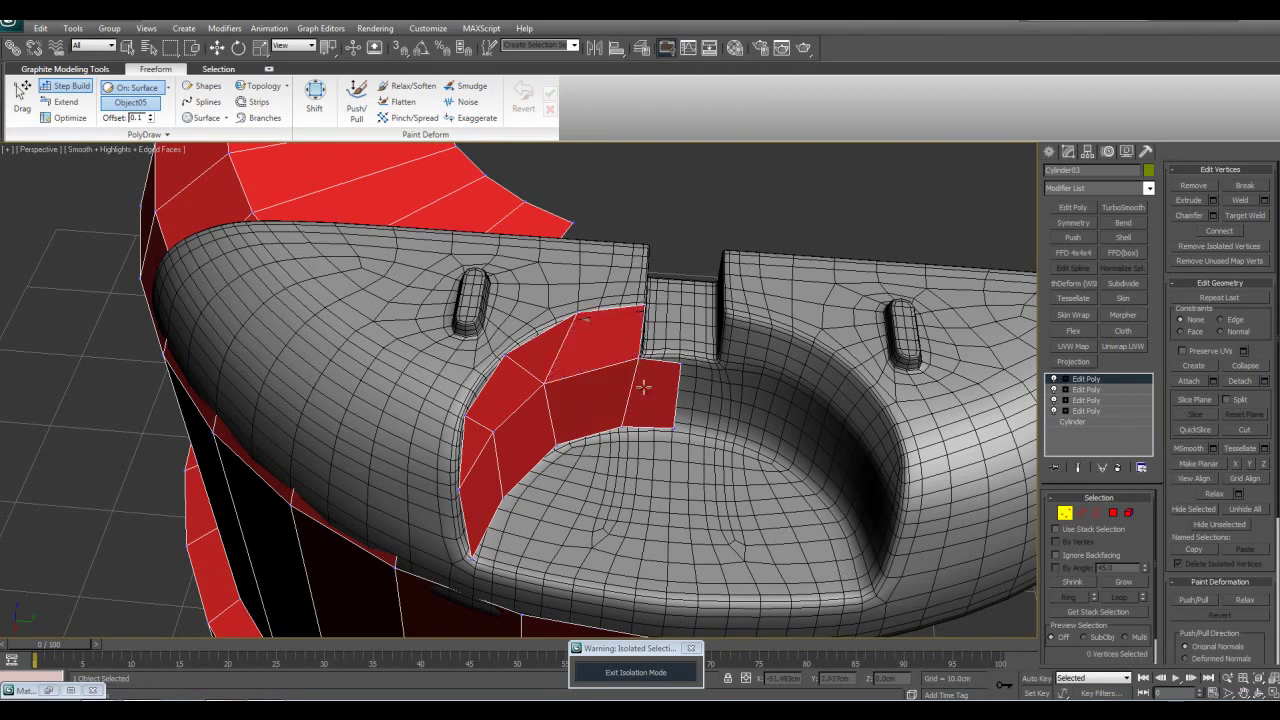
alt+middle_drag(626, 383, 641, 409)
alt+middle_drag(640, 510, 668, 464)
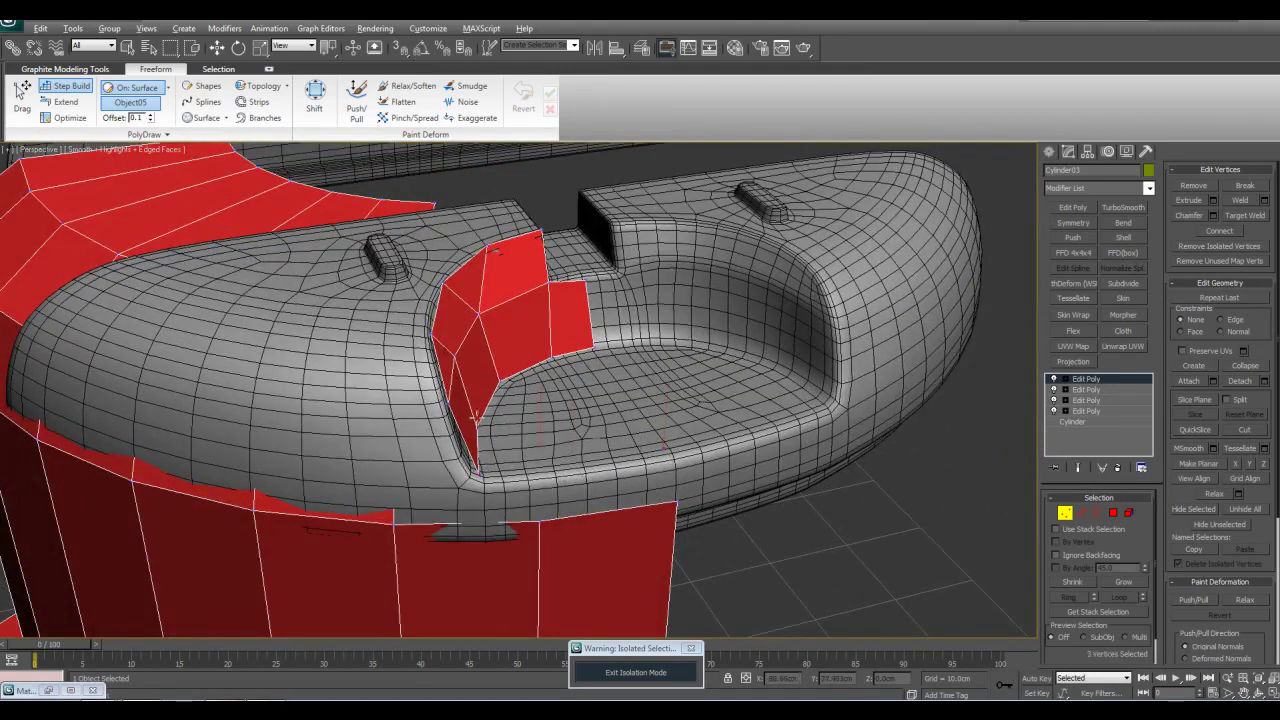
shift+click(592, 423)
alt+middle_drag(592, 423, 561, 439)
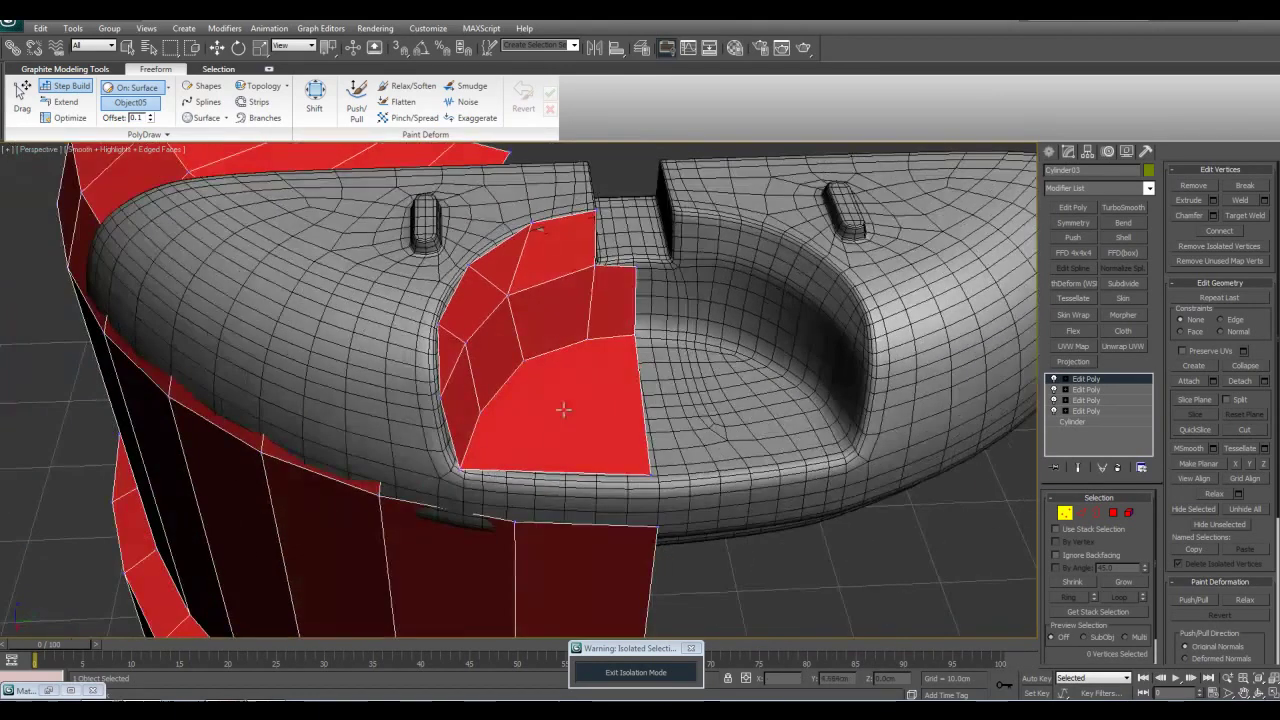
- Cover the recess floor from the wall strip to the front edge with two quads and fit their corner vertices to the surface
ctrl+alt+shift+drag(585, 340, 594, 337)
alt+middle_drag(598, 487, 548, 476)
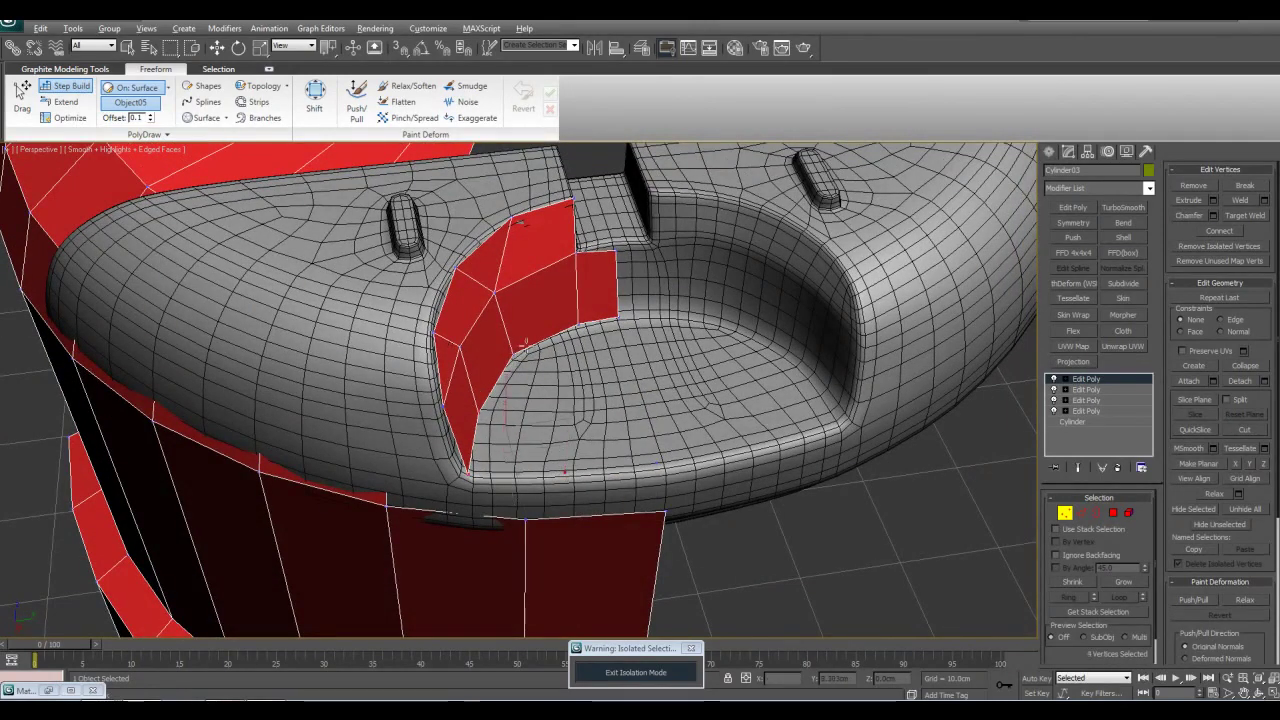
alt+shift+click(582, 322)
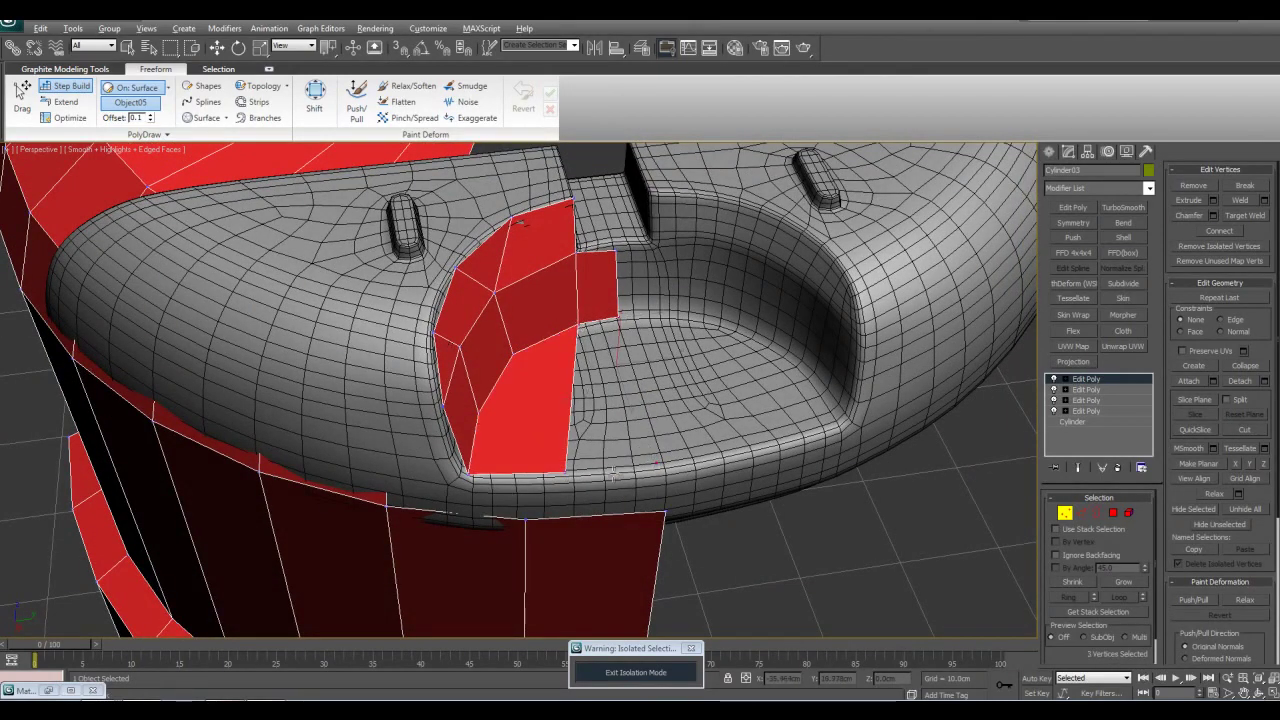
alt+shift+click(570, 474)
alt+middle_drag(591, 451, 580, 492)
ctrl+alt+shift+drag(556, 460, 561, 466)
ctrl+alt+shift+drag(648, 456, 651, 464)
alt+middle_drag(664, 414, 624, 445)
- Add a polygon on the notch's side wall and delete the misshapen polygon drawn across the notch floor
shift+click(604, 339)
click(622, 330)
shift+click(582, 390)
key(w)
key(4)
key(q)
click(594, 363)
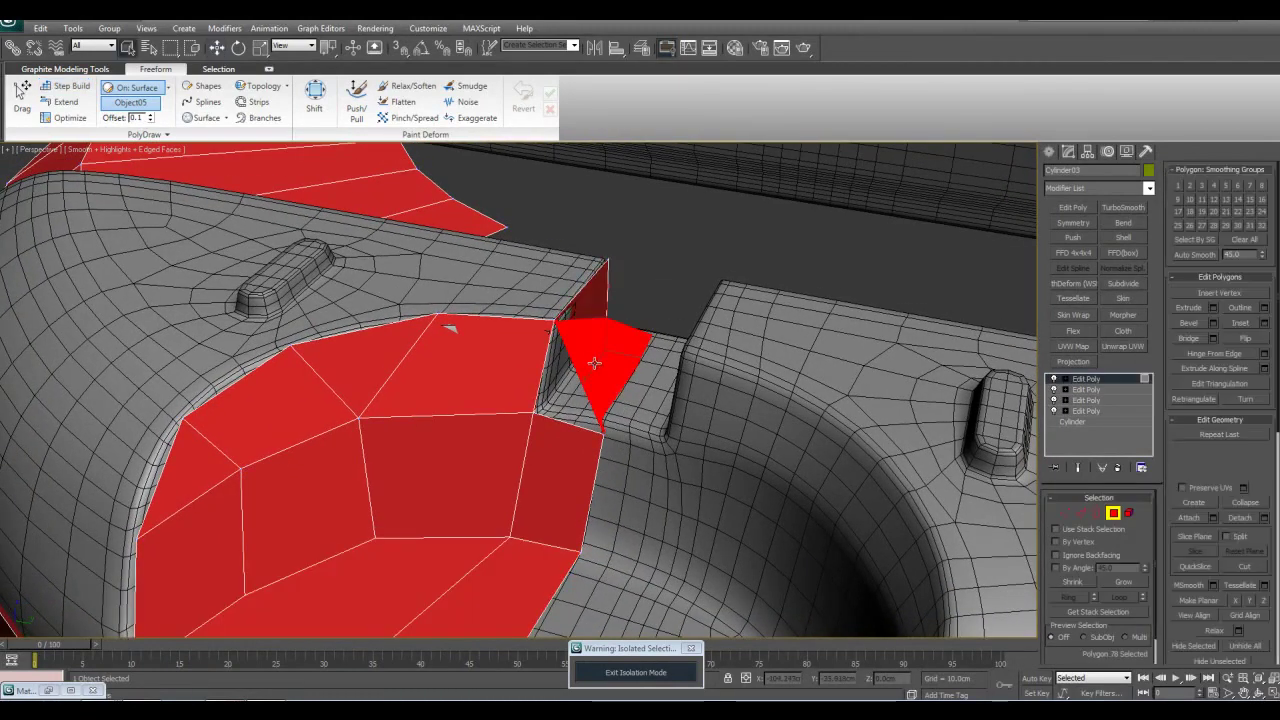
key(Delete)
- Build a quad on the notch floor with Step Build, placing two vertices along the back edge and adjusting the front one
key(1)
click(68, 90)
alt+middle_drag(492, 290, 638, 299)
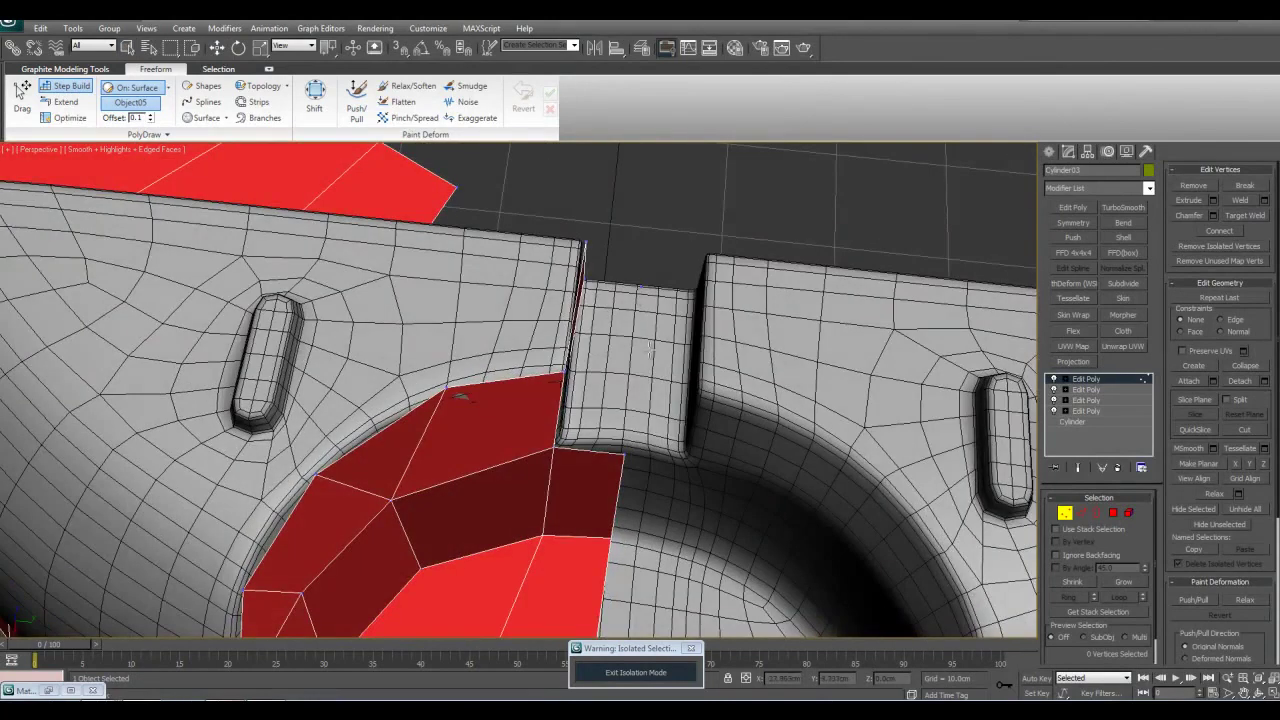
alt+middle_drag(642, 343, 641, 304)
click(638, 309)
click(573, 301)
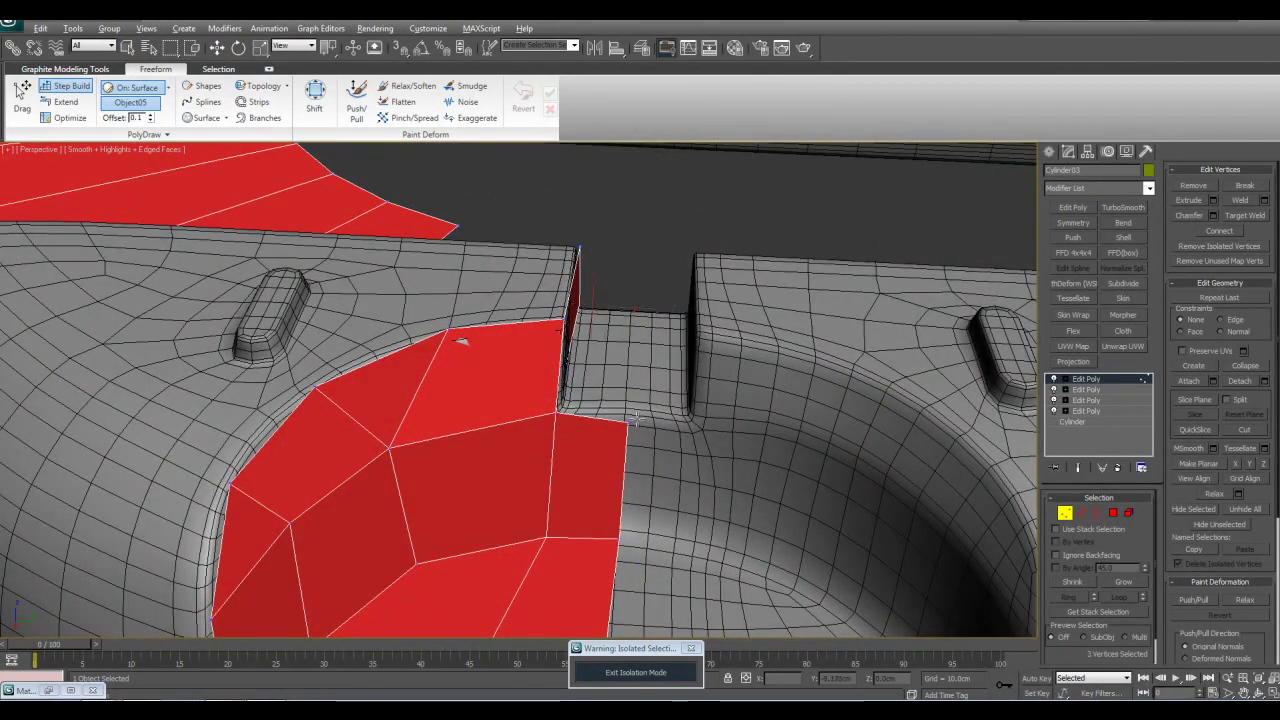
shift+click(605, 365)
alt+middle_drag(608, 362, 608, 385)
ctrl+alt+shift+drag(628, 404, 630, 398)
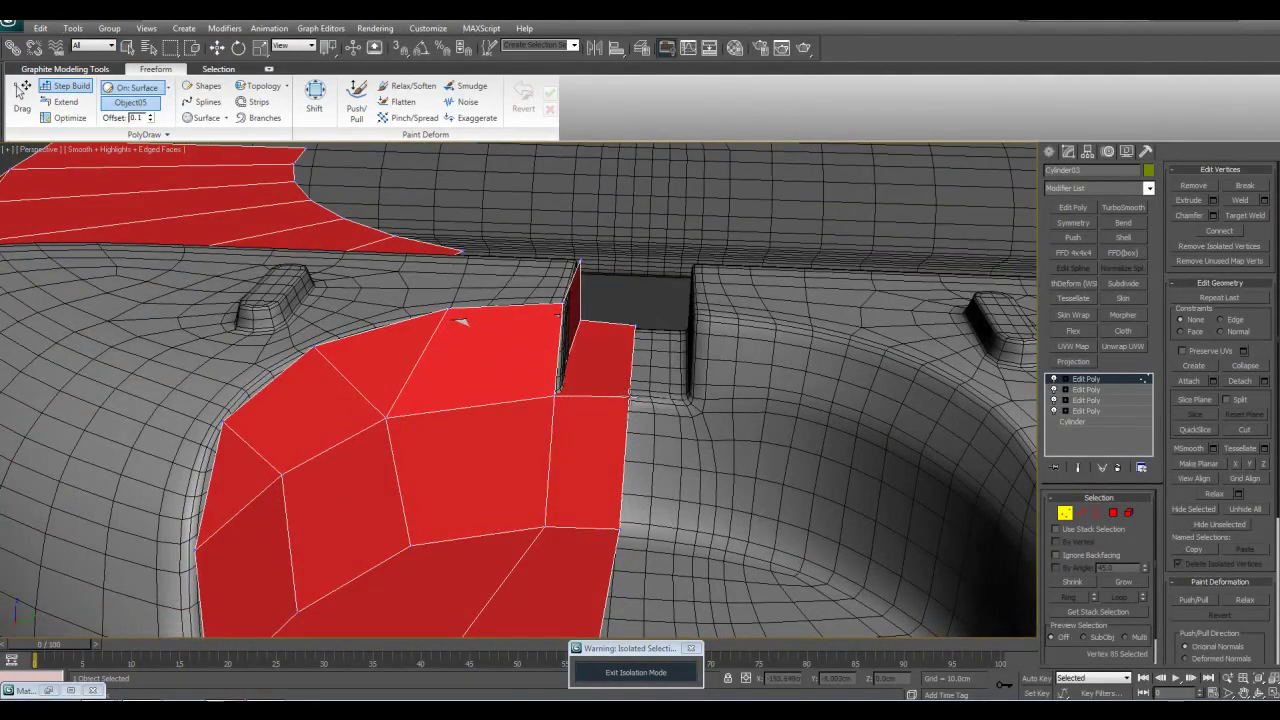
- Nudge the vertices of the notch floor and side wall to fit the high-poly notch
alt+middle_drag(616, 406, 611, 364)
key(w)
drag(510, 333, 662, 396)
middle_drag(682, 390, 684, 414)
key(z)
scroll(662, 383, up, 3)
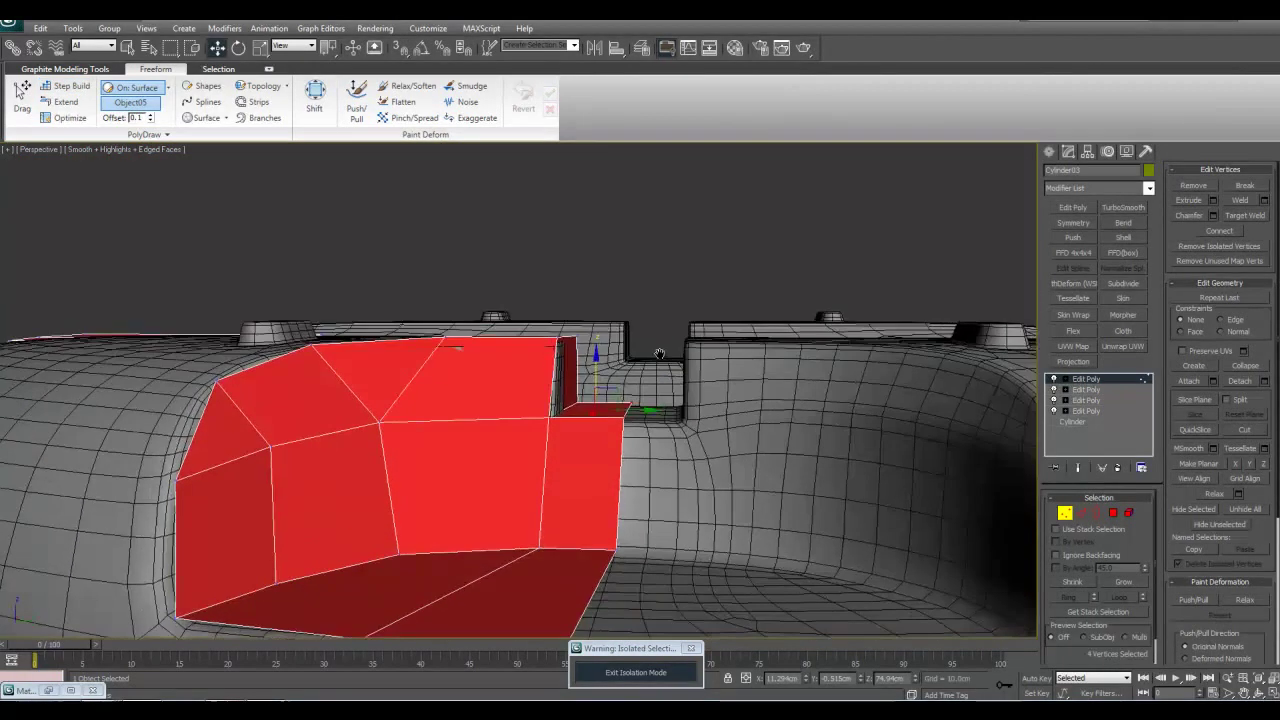
drag(632, 380, 632, 386)
alt+middle_drag(631, 388, 628, 374)
drag(518, 266, 644, 480)
alt+middle_drag(646, 481, 652, 503)
mouse_move(635, 358)
mouse_down()
mouse_move(615, 362)
mouse_move(627, 361)
mouse_up()
key(q)
alt+middle_drag(728, 377, 664, 442)
click(811, 431)
- Exit the current isolation and isolate the low-poly mesh together with the dome's side and centre high-poly pieces
scroll(737, 432, down, 6)
scroll(700, 437, up, 3)
key(1)
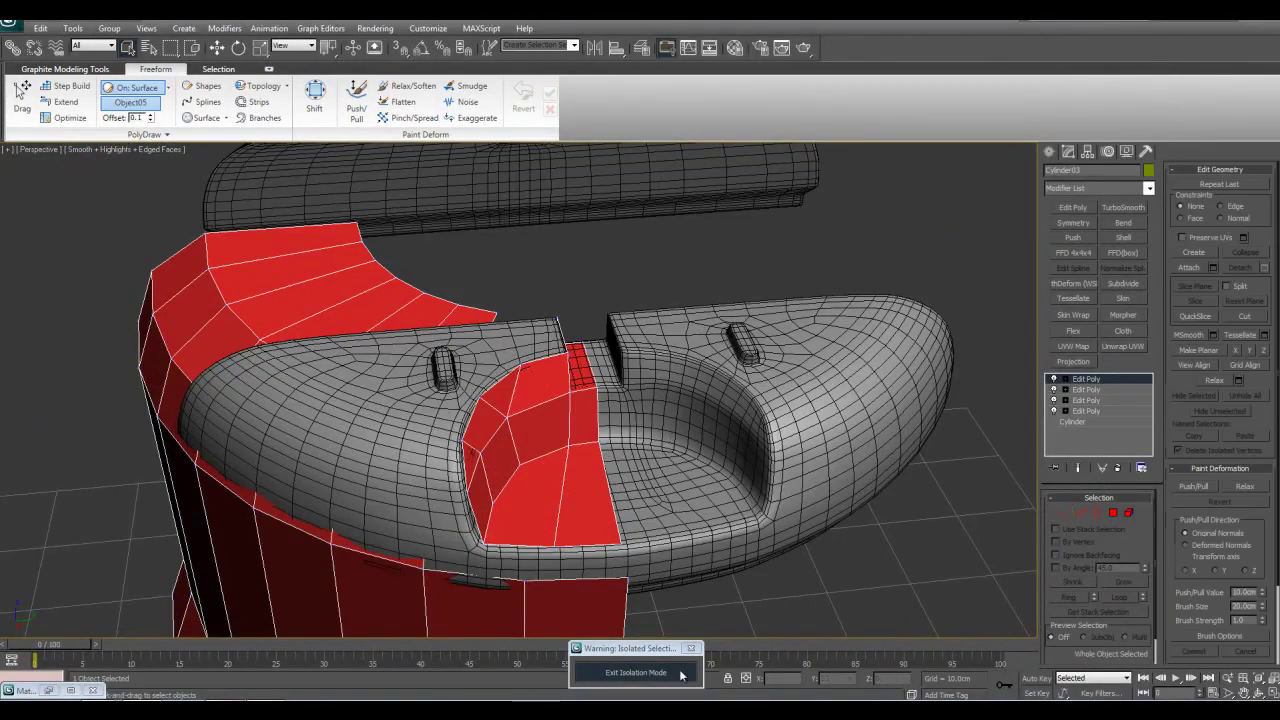
click(683, 672)
scroll(644, 355, down, 3)
middle_drag(649, 560, 650, 525)
scroll(650, 525, up, 5)
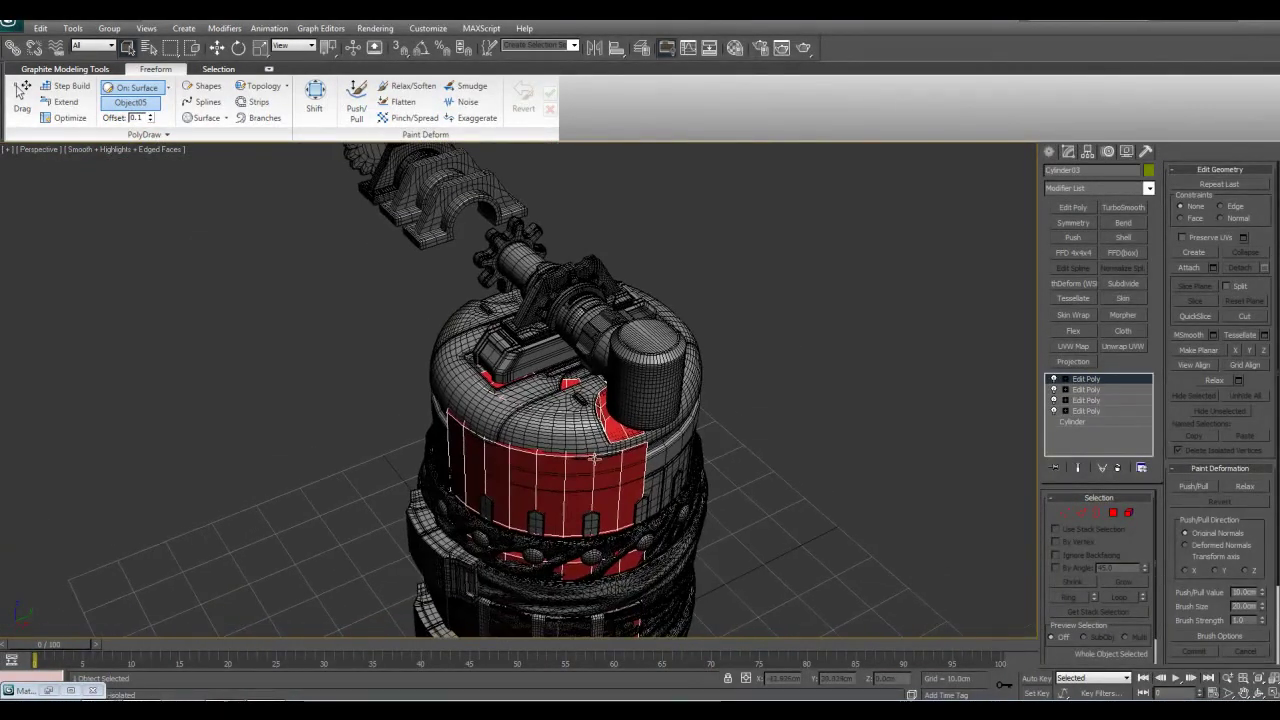
ctrl+click(641, 400)
scroll(654, 415, up, 4)
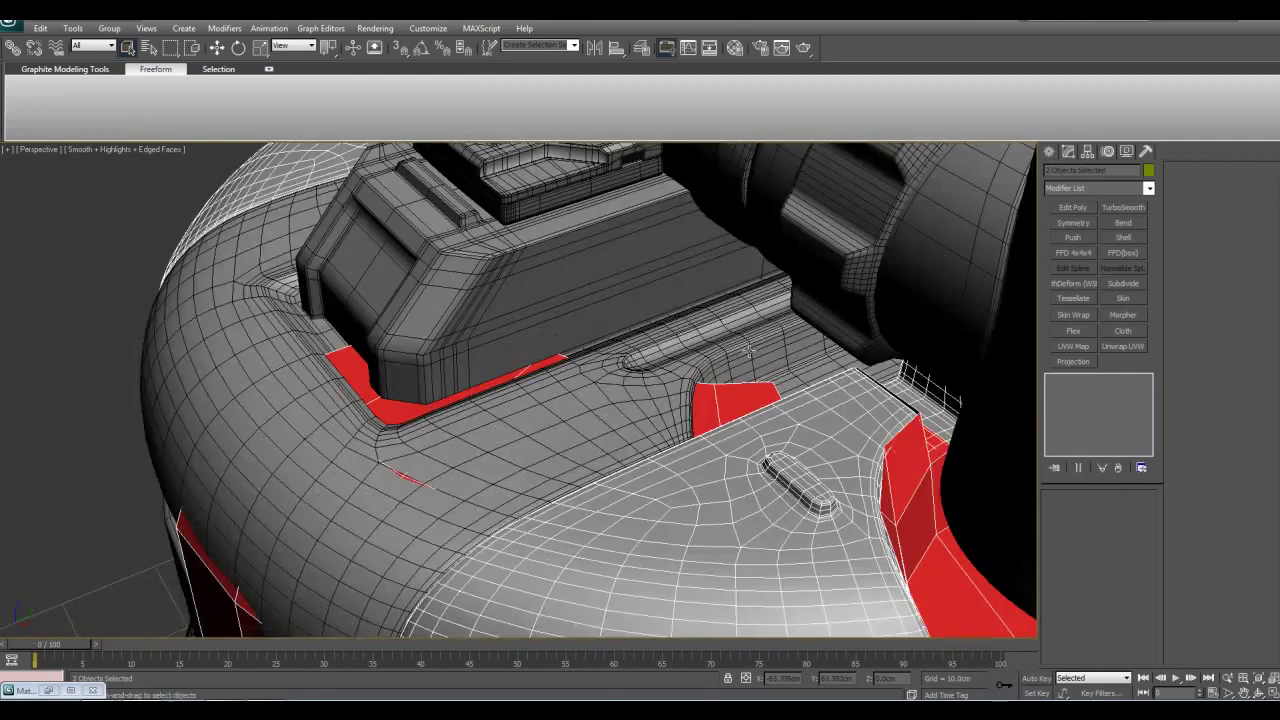
ctrl+click(760, 355)
middle_drag(785, 367, 697, 303)
key(alt+q)
click(704, 349)
middle_drag(703, 349, 688, 470)
scroll(671, 369, up, 4)
- Turn off the lower Symmetry modifier on Object03 and the upper Symmetry modifier on Object05
click(663, 236)
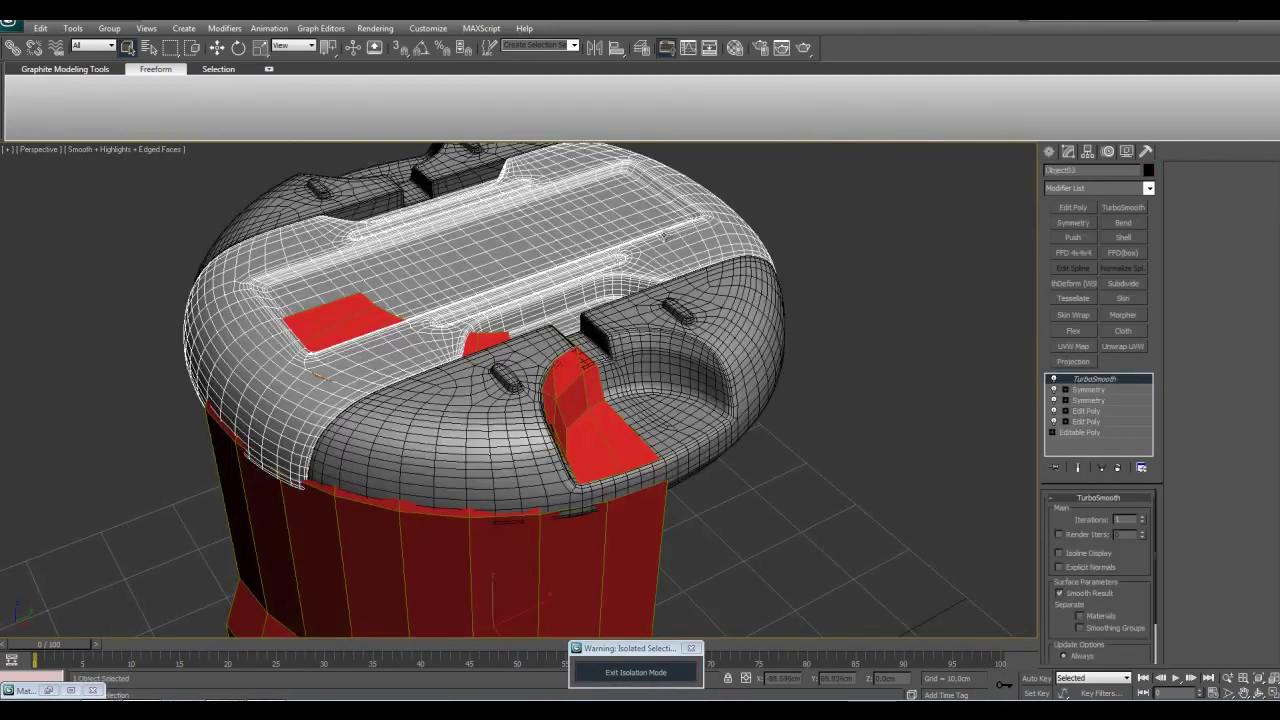
click(1055, 391)
click(1055, 391)
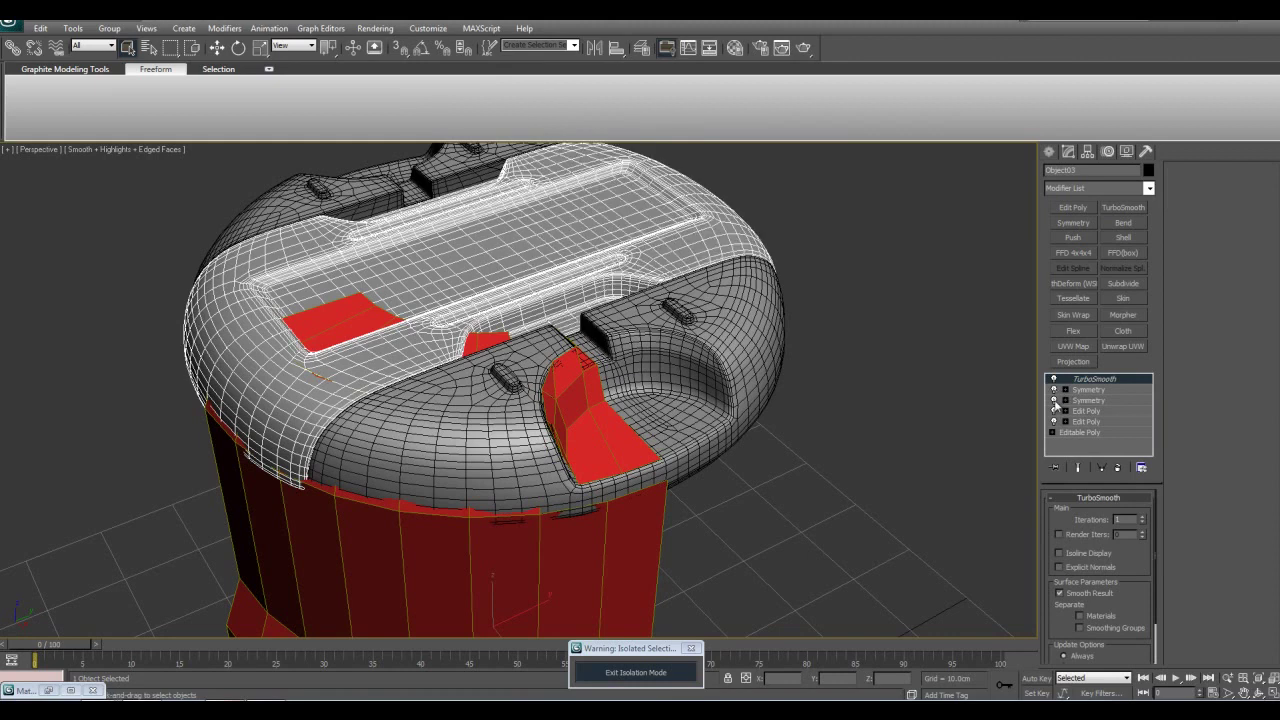
click(1055, 401)
click(757, 373)
click(1055, 400)
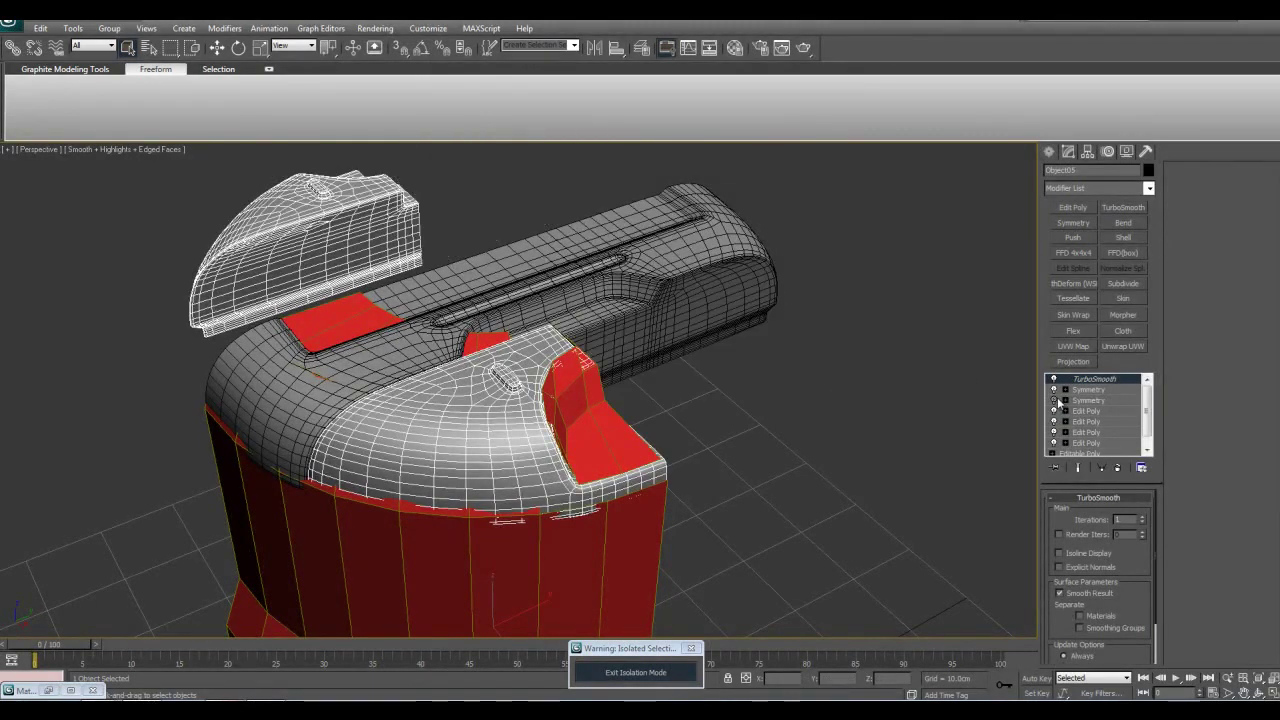
click(1056, 401)
click(1055, 390)
click(941, 390)
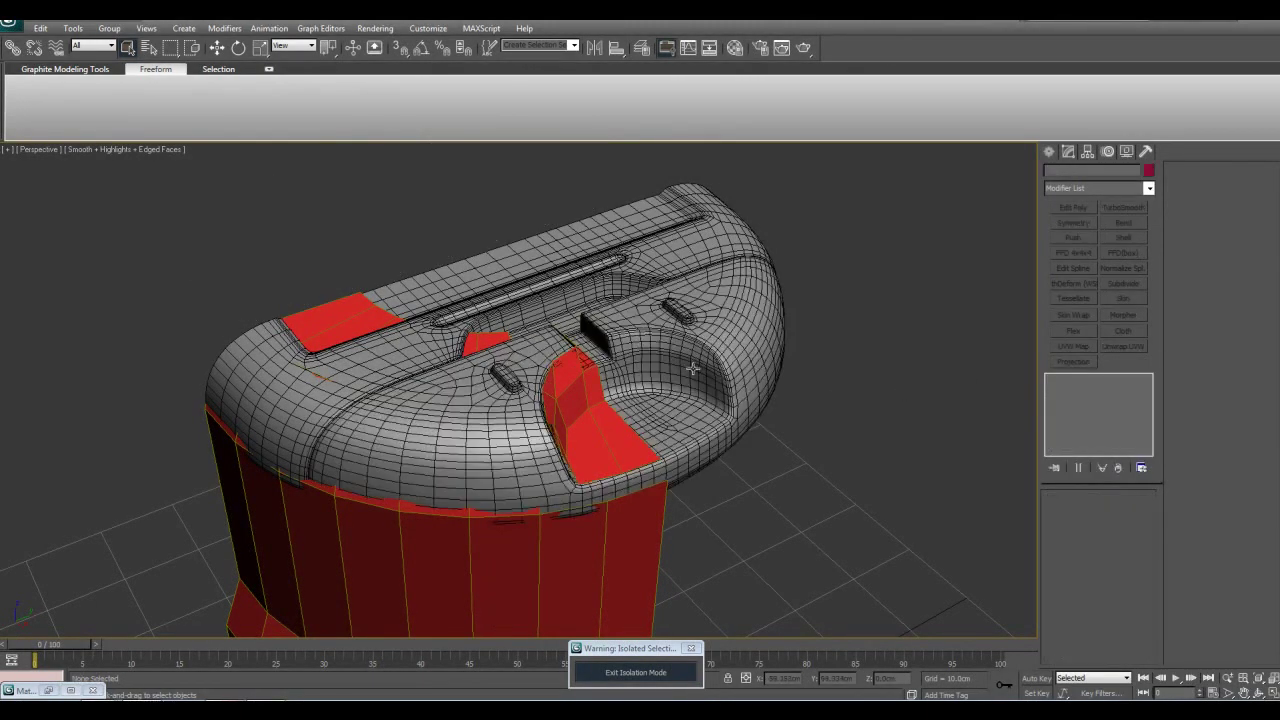
- Change the low-poly mesh's object color to black
click(601, 430)
click(1149, 171)
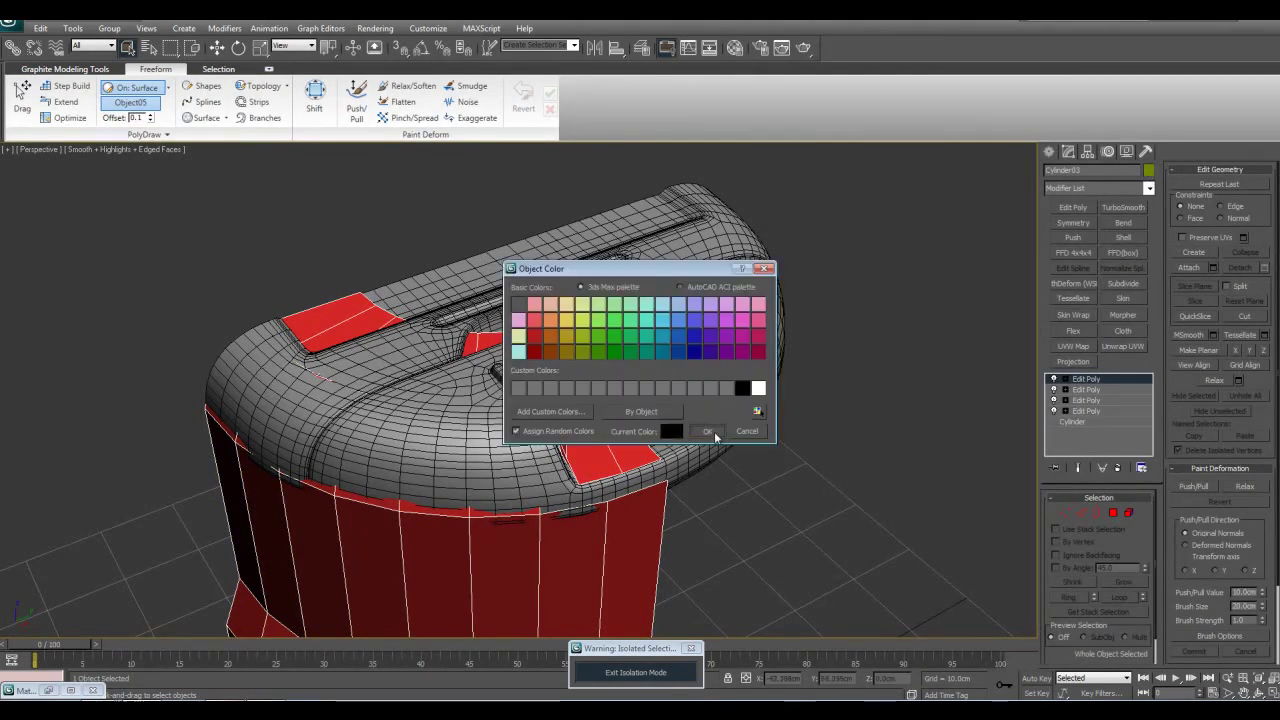
click(714, 433)
- Delete the two low-poly polygons at the end of the long recess beside the dome's seam
key(1)
scroll(741, 358, up, 5)
alt+middle_drag(741, 358, 614, 404)
scroll(614, 404, down, 3)
key(4)
click(560, 334)
ctrl+click(555, 306)
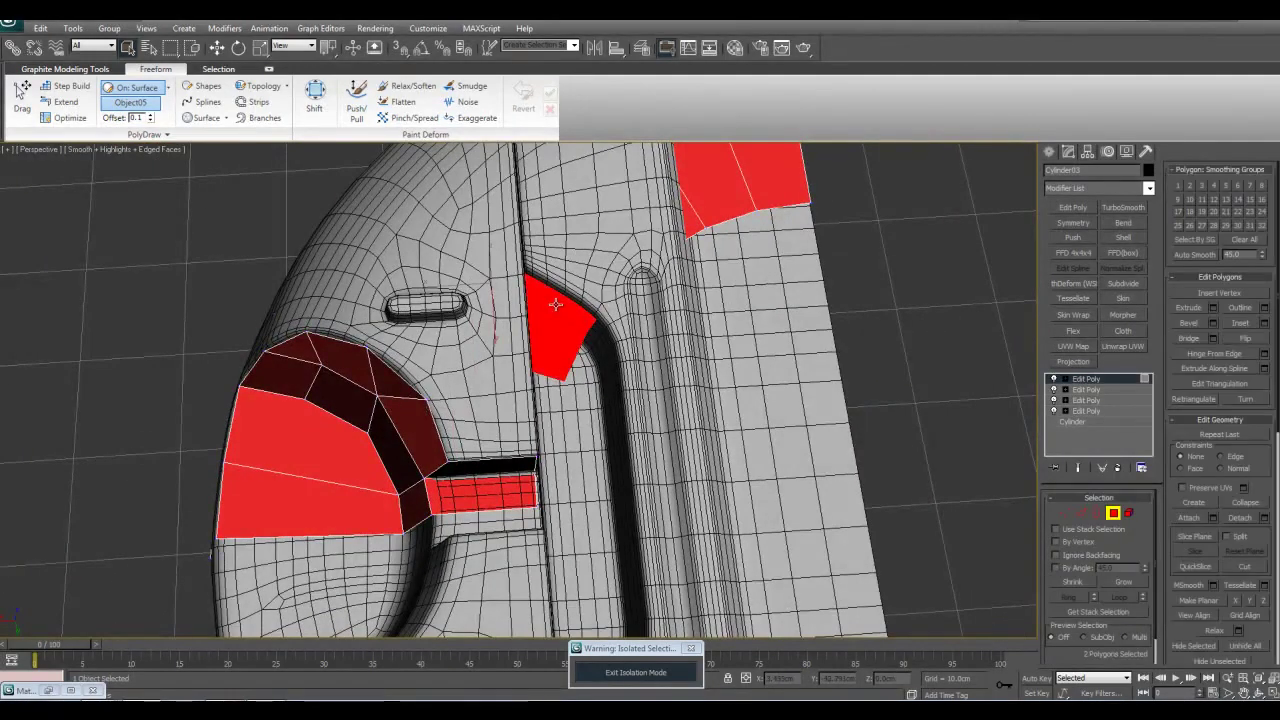
key(Delete)
- Set Object03 as the PolyDraw surface and activate Step Build in vertex mode
key(1)
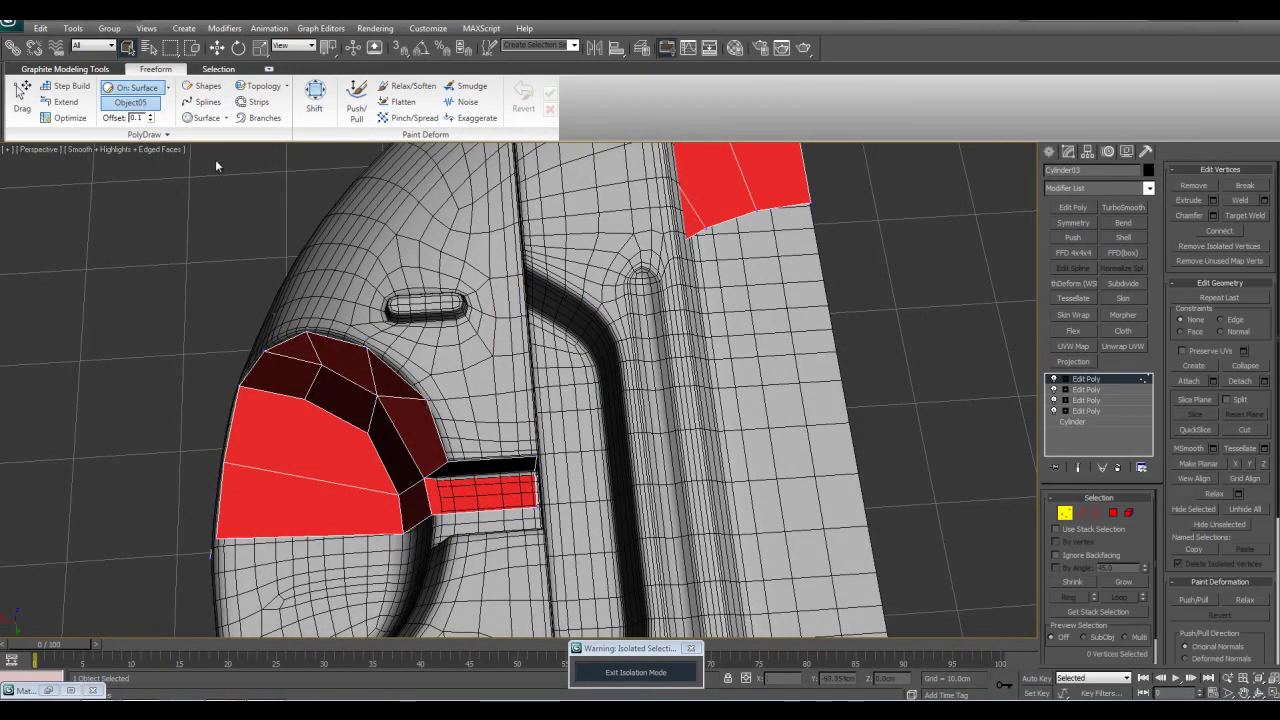
click(146, 108)
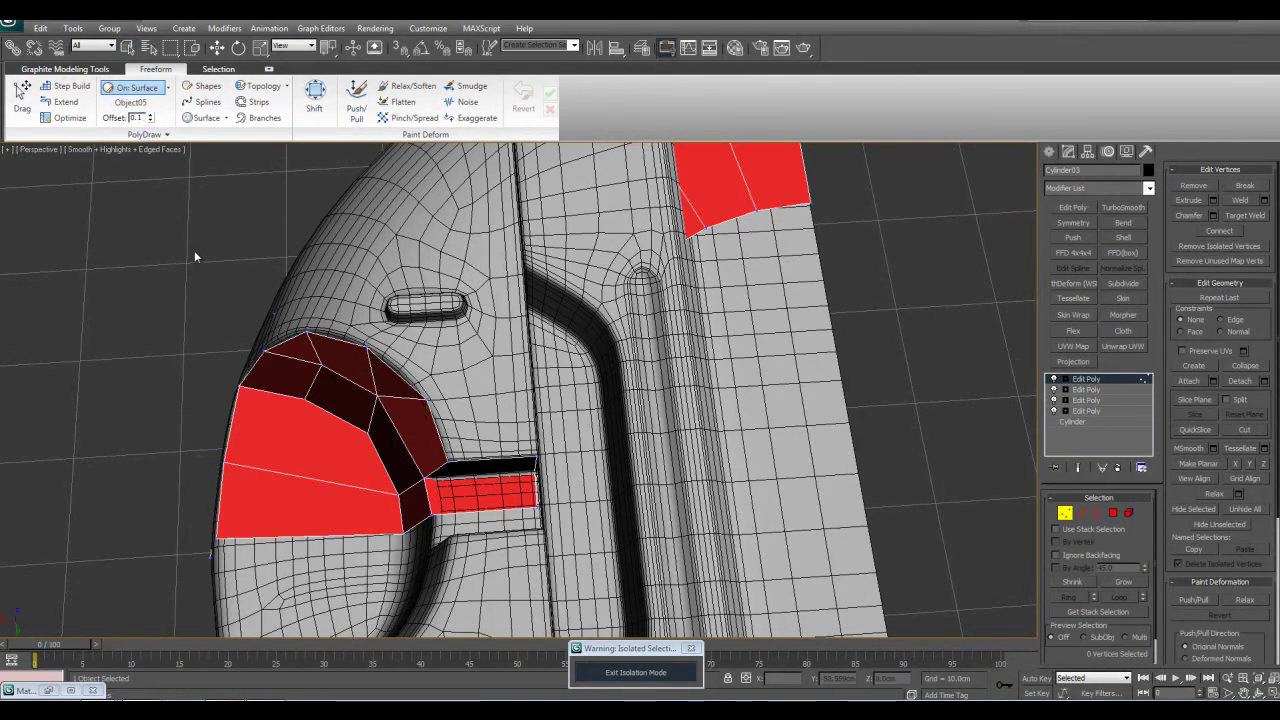
click(603, 291)
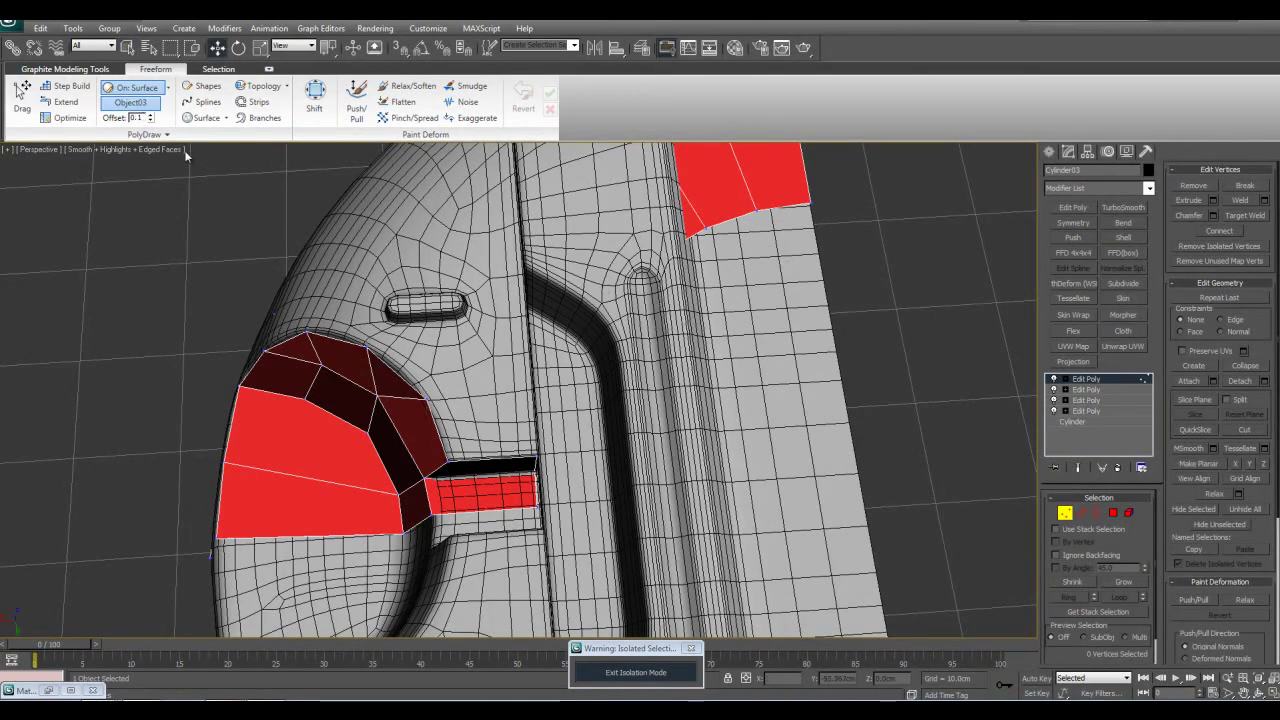
click(70, 87)
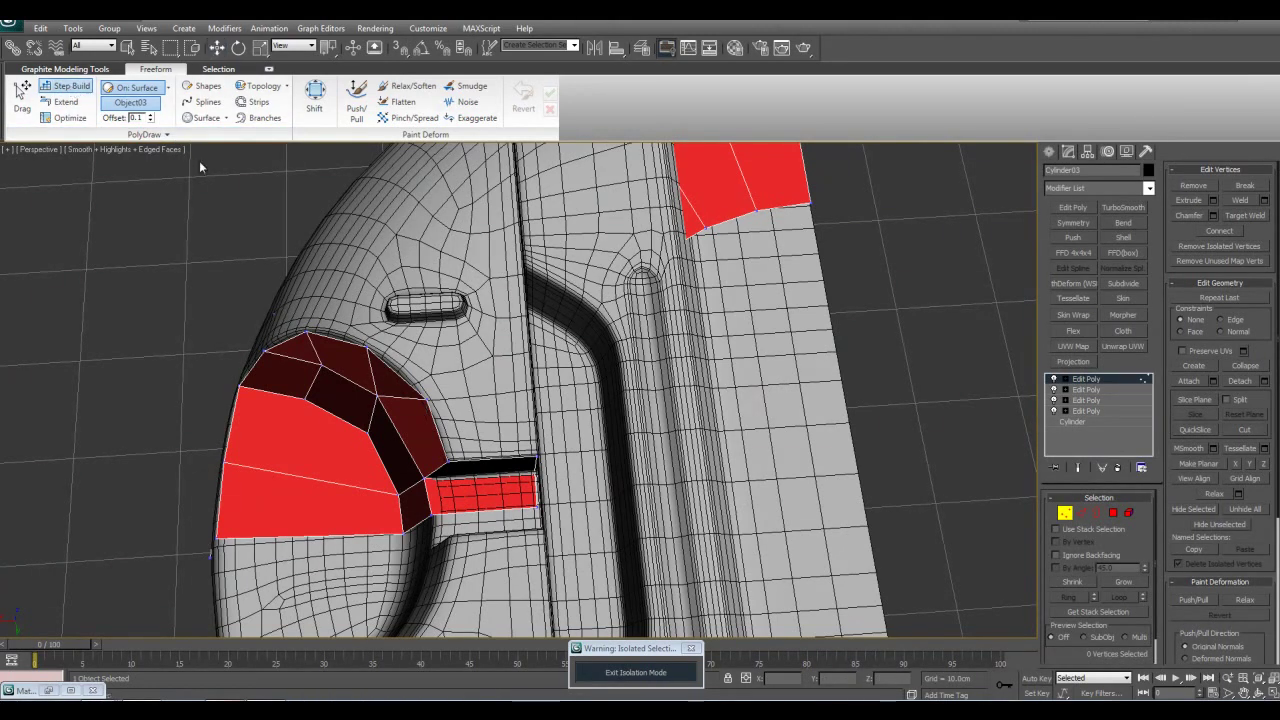
- Build a strip of quads around the curved end wall of the long recess, placing and adjusting vertices on Object03
alt+middle_drag(568, 364, 635, 313)
scroll(632, 288, up, 2)
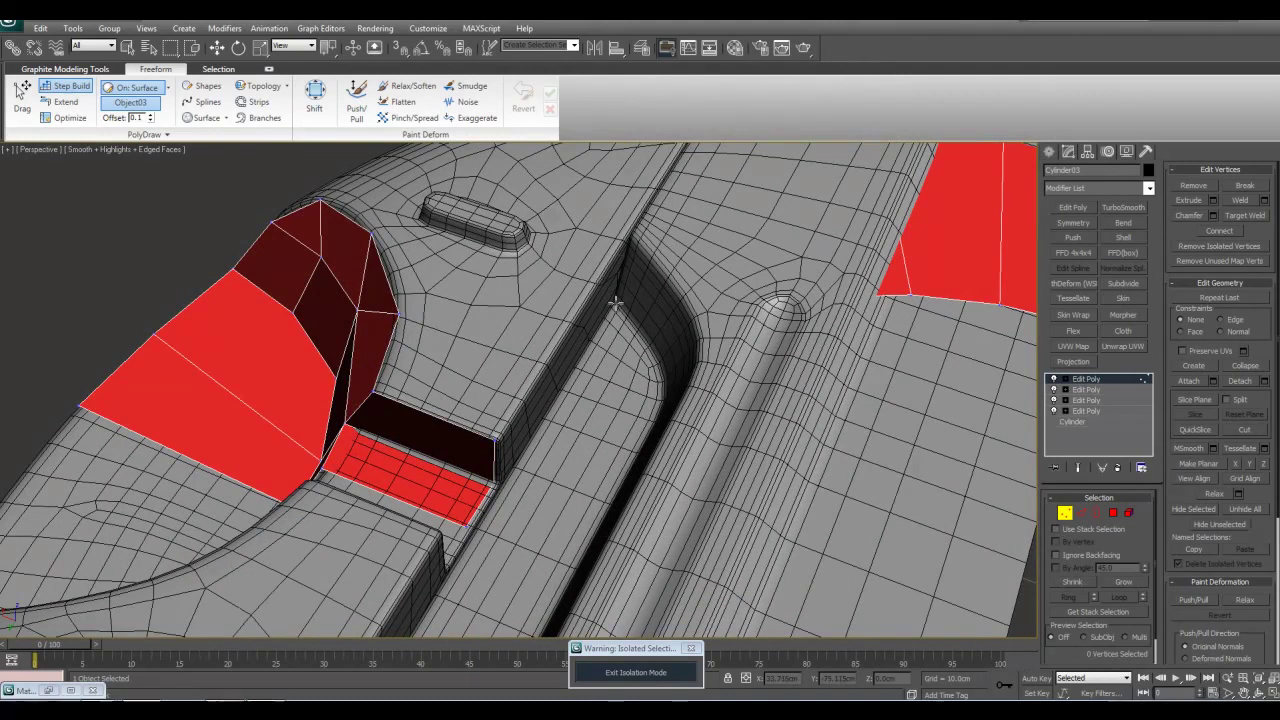
alt+middle_drag(659, 281, 541, 203)
click(582, 263)
click(588, 215)
shift+click(562, 237)
ctrl+alt+shift+drag(528, 203, 521, 196)
alt+middle_drag(527, 248, 540, 284)
shift+click(484, 265)
alt+middle_drag(533, 287, 555, 303)
- Extrude the strip's end edge along the straight recess wall in Y and reset its Y coordinate
key(w)
key(2)
click(500, 264)
shift+drag(555, 302, 622, 299)
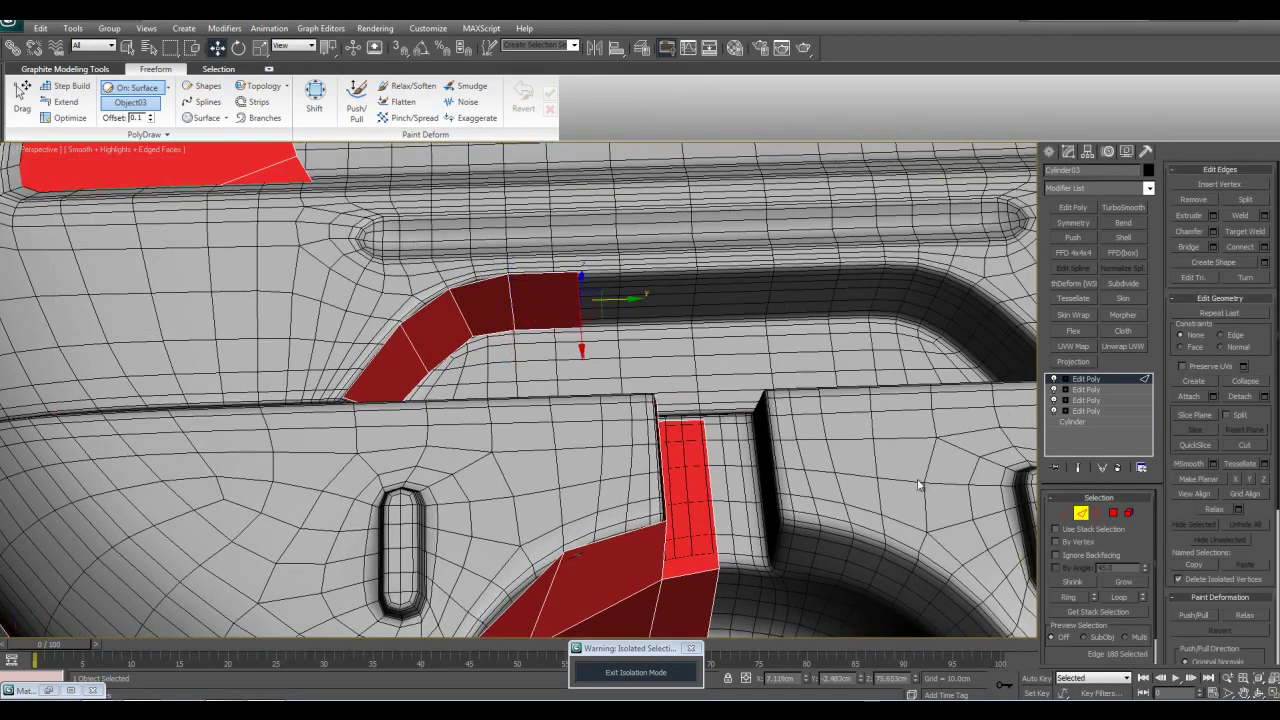
right_click(861, 679)
key(q)
click(815, 406)
alt+middle_drag(815, 406, 687, 330)
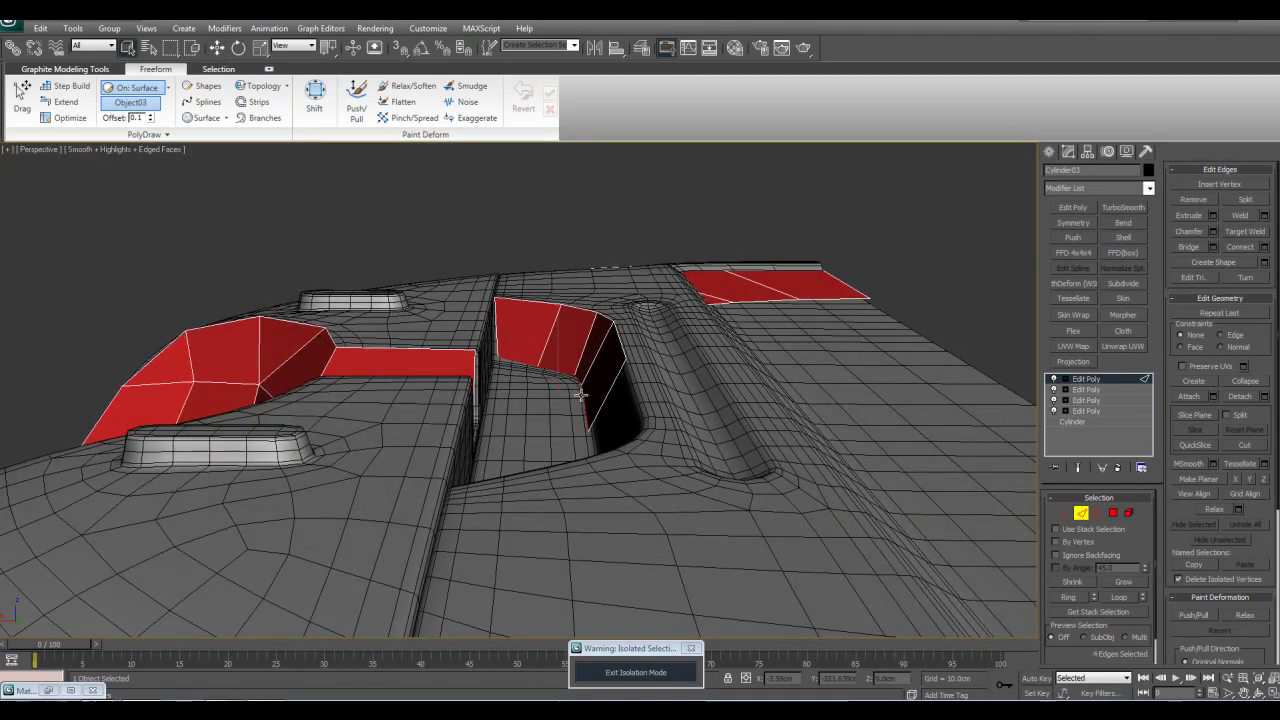
- Bridge the recess strip's starting edge to the notch's side wall, and bridge the two edges at the notch's inner corner
key(w)
alt+middle_drag(564, 351, 465, 367)
key(q)
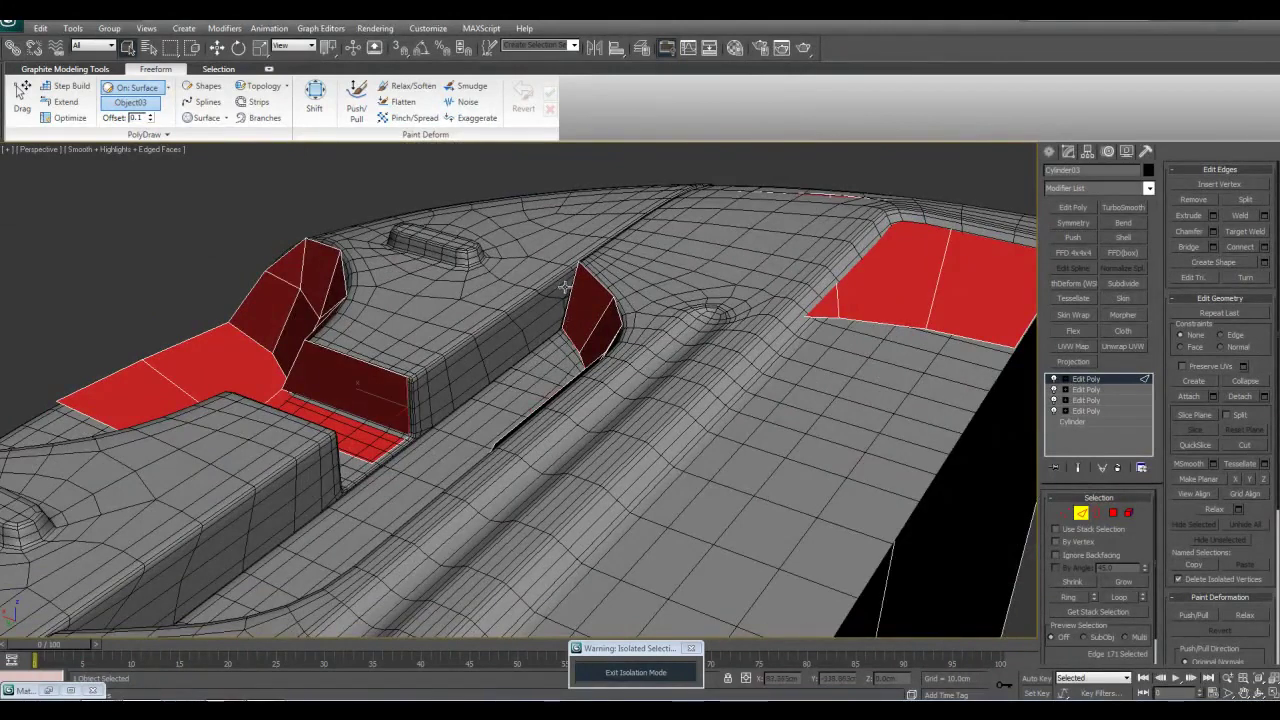
key(ctrl+shift+b)
click(638, 400)
alt+middle_drag(636, 399, 550, 409)
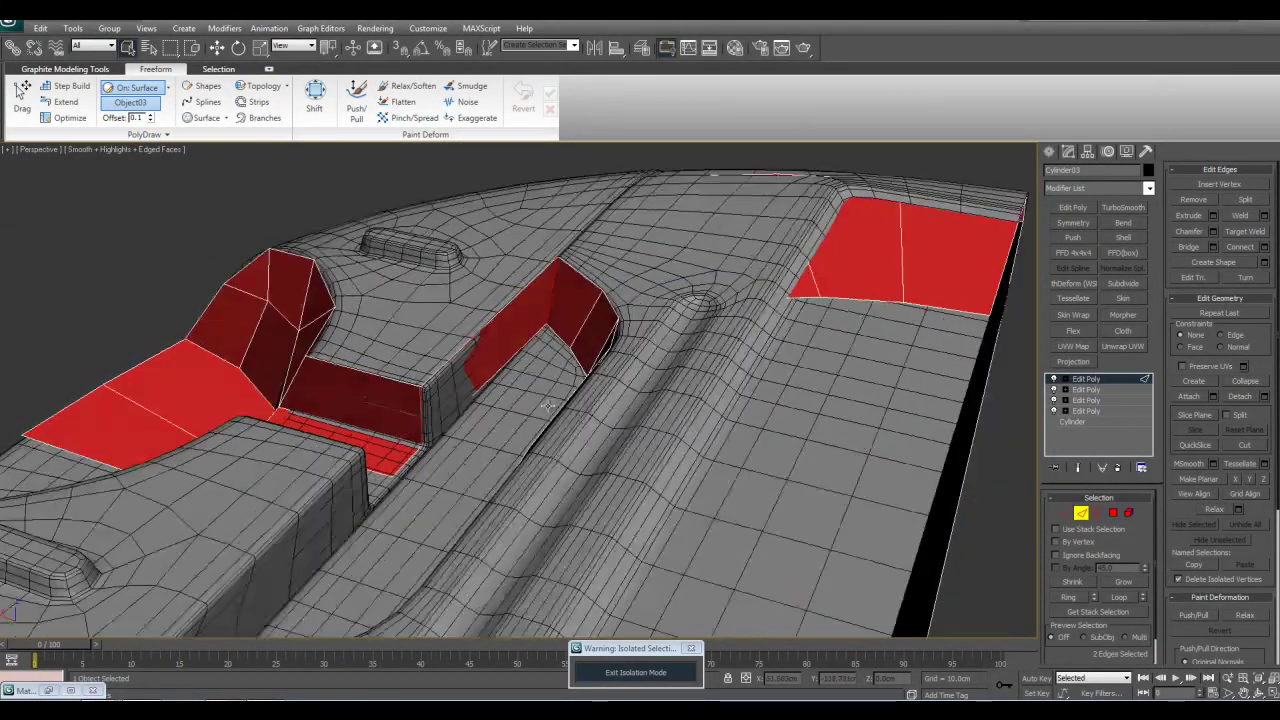
click(419, 443)
ctrl+click(421, 438)
key(w)
alt+middle_drag(415, 440, 421, 446)
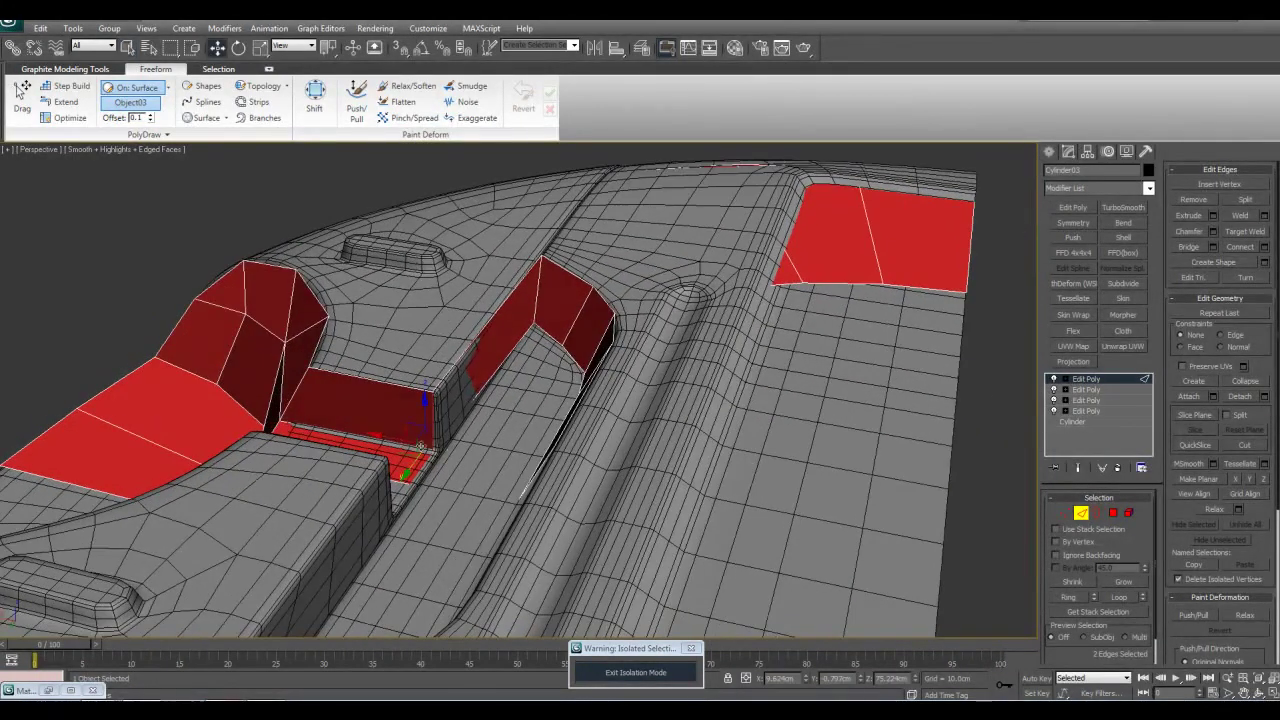
key(ctrl+shift+b)
key(q)
- Select the bridged polygon between the notch and the recess end, and move it to fit the high-poly wall
alt+middle_drag(506, 434, 507, 348)
key(4)
click(490, 343)
key(w)
drag(442, 350, 481, 378)
key(q)
click(503, 376)
- Bridge the notch floor's inner edge to the lower edge of the opposite recess wall
alt+middle_drag(510, 378, 598, 403)
key(2)
click(451, 463)
ctrl+click(558, 460)
key(ctrl+shift+b)
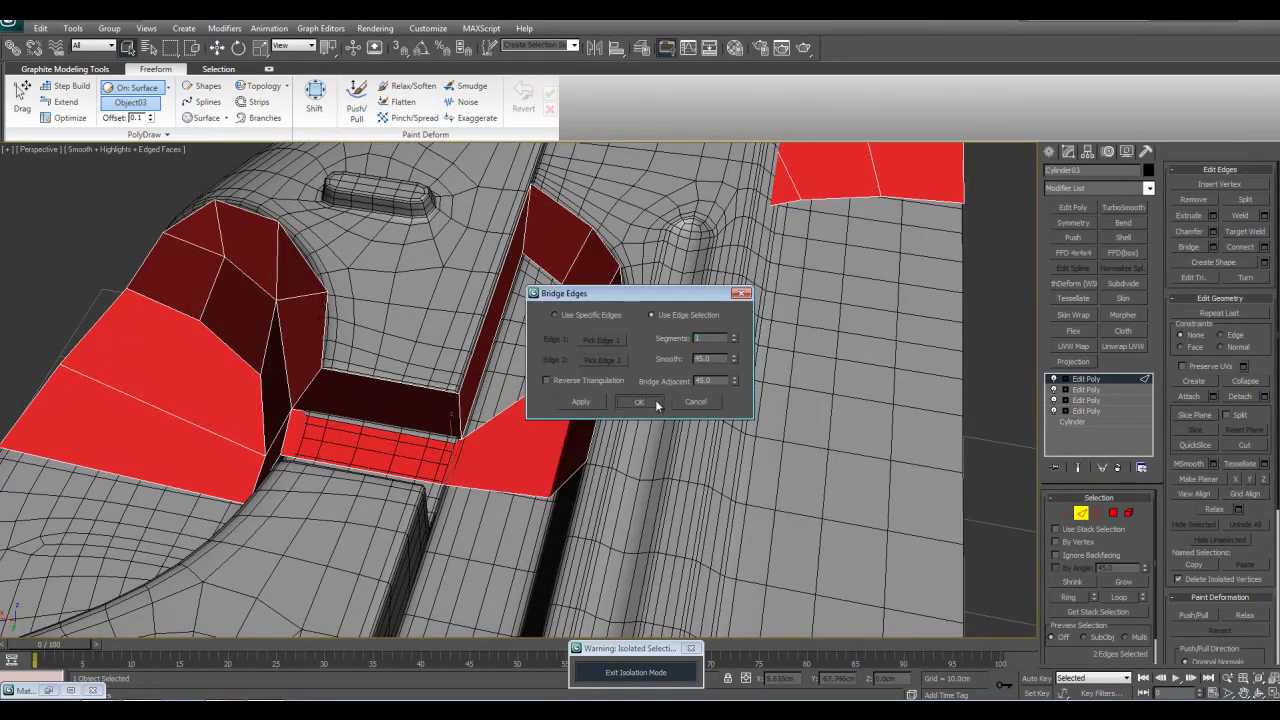
click(653, 404)
- Cap the open border left in the long recess's floor
key(3)
alt+middle_drag(594, 394, 622, 415)
click(561, 380)
key(alt+p)
- Select the three floor polygons of the notch and long recess, and lower them slightly along Z
scroll(789, 412, down, 3)
middle_drag(760, 418, 731, 429)
key(4)
click(520, 426)
ctrl+click(518, 380)
ctrl+click(455, 458)
scroll(454, 457, up, 5)
key(w)
scroll(606, 459, down, 3)
alt+middle_drag(609, 457, 636, 438)
alt+middle_drag(538, 412, 474, 391)
drag(515, 385, 515, 391)
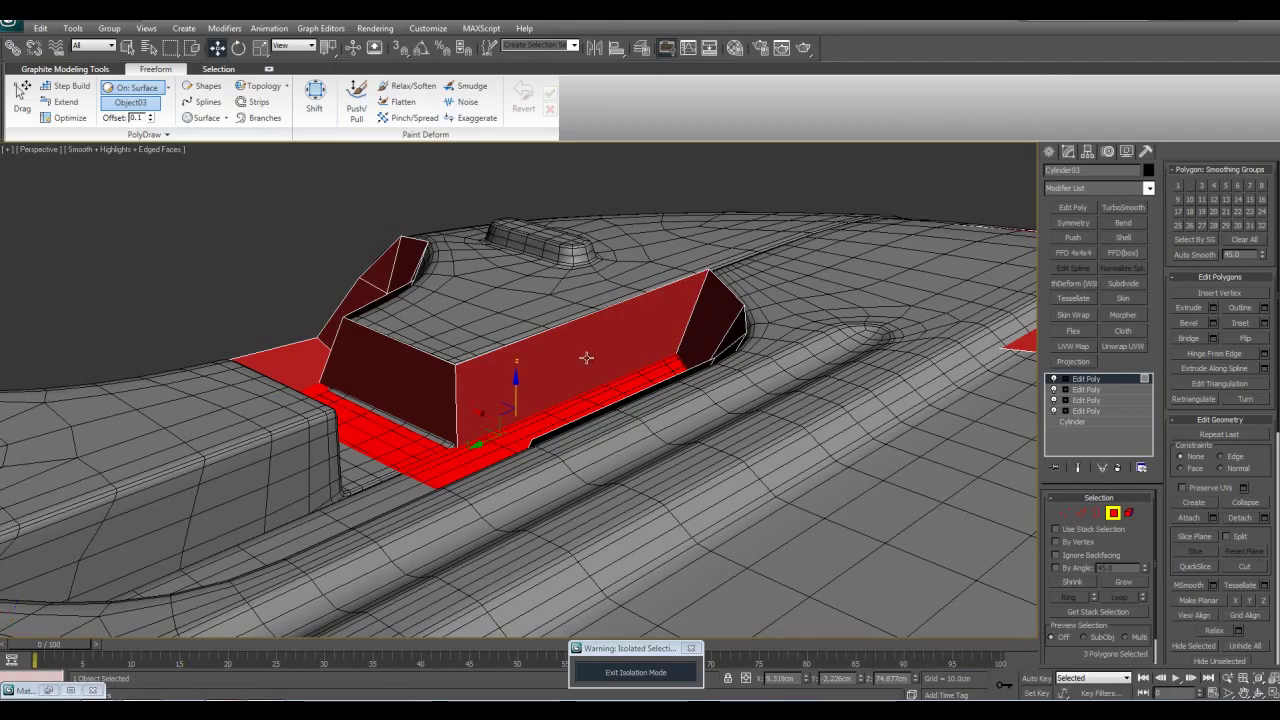
alt+middle_drag(585, 359, 687, 422)
key(q)
click(658, 396)
- Check the low-poly dome in isolation and exit isolation mode to bring back the whole tank
scroll(731, 476, down, 5)
scroll(733, 485, up, 5)
scroll(690, 405, down, 5)
key(4)
click(626, 440)
click(580, 400)
key(alt+q)
scroll(687, 422, up, 3)
alt+middle_drag(577, 298, 612, 345)
click(656, 670)
scroll(706, 406, down, 5)
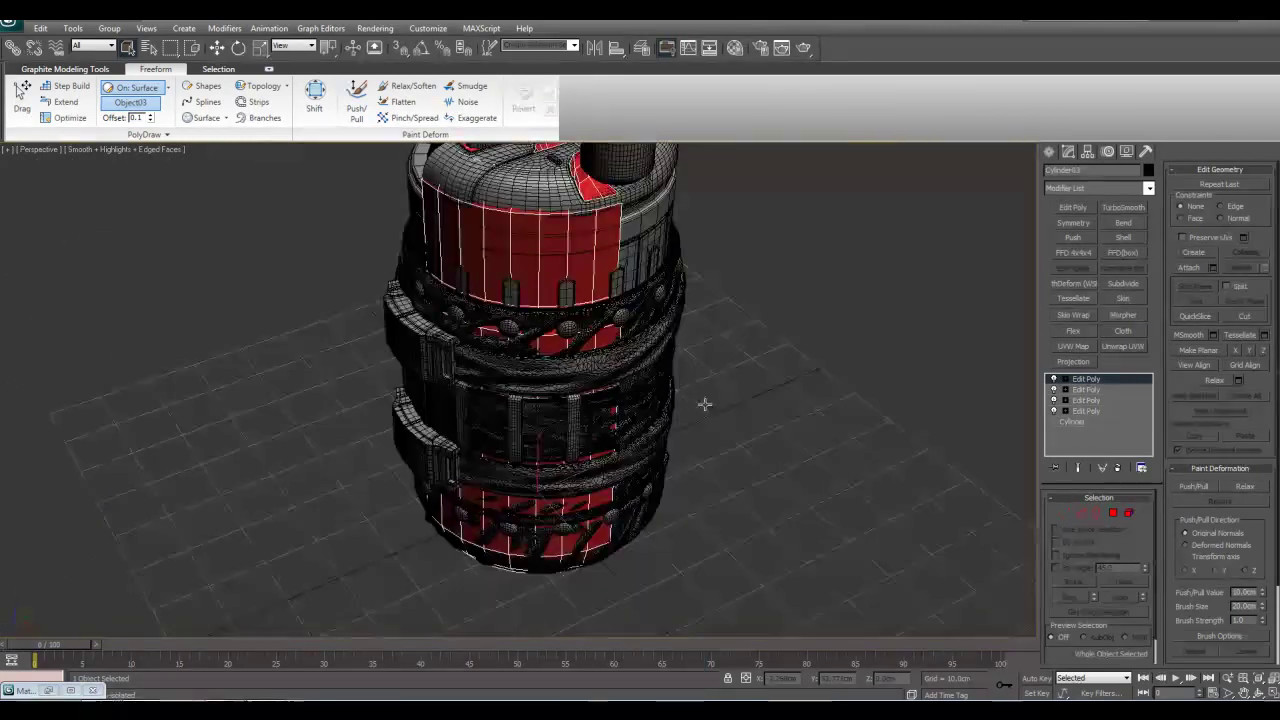
- Isolate the low-poly tank, extrude the long recess wall's three upper edges toward the centre, and flatten the new edges at zero X
scroll(640, 346, down, 2)
middle_drag(692, 298, 690, 492)
scroll(711, 403, up, 5)
scroll(690, 480, up, 5)
alt+middle_drag(706, 392, 677, 398)
key(alt+q)
middle_drag(582, 366, 598, 510)
key(2)
click(540, 291)
scroll(542, 291, up, 7)
middle_drag(542, 291, 600, 395)
scroll(648, 465, down, 2)
middle_drag(650, 465, 674, 298)
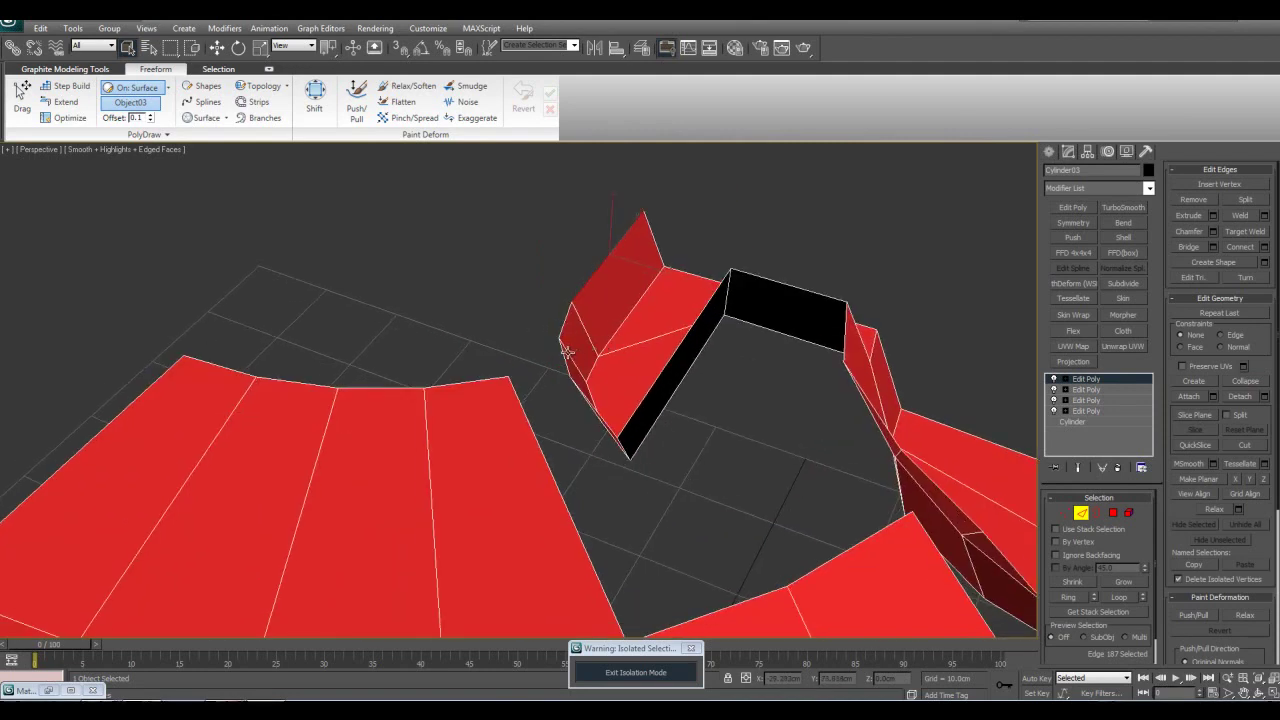
ctrl+click(561, 328)
key(w)
alt+middle_drag(631, 336, 680, 330)
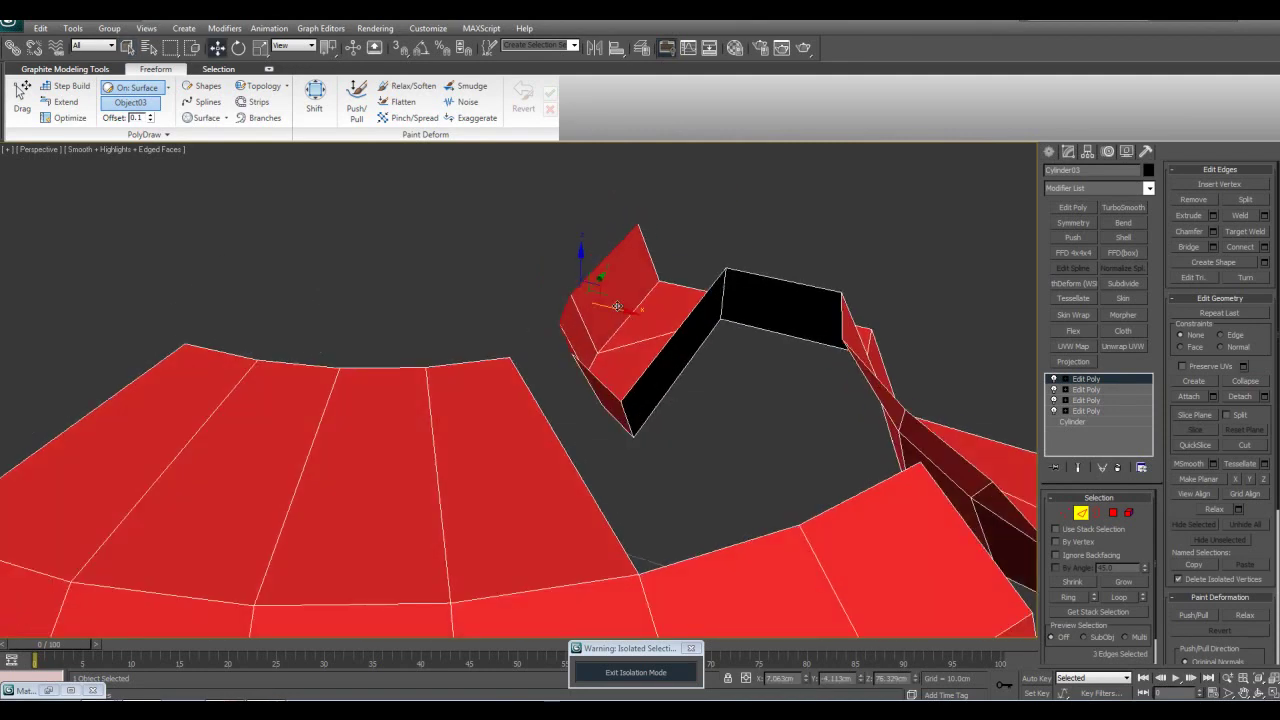
shift+drag(628, 306, 489, 266)
alt+middle_drag(489, 266, 530, 320)
click(1235, 479)
right_click(806, 682)
- Target weld the top ring's inner corner to the extruded surface's corner, and merge the neighbouring inner ring vertices
key(q)
middle_drag(698, 457, 586, 397)
key(1)
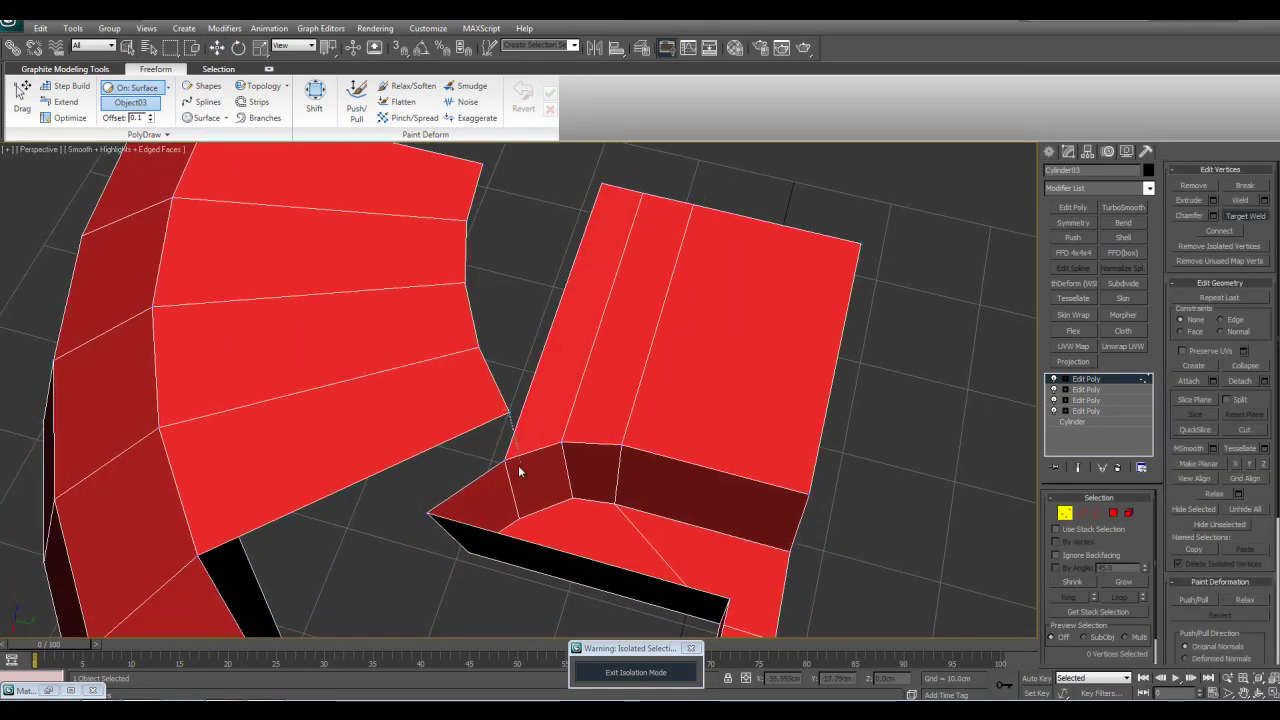
scroll(512, 410, down, 2)
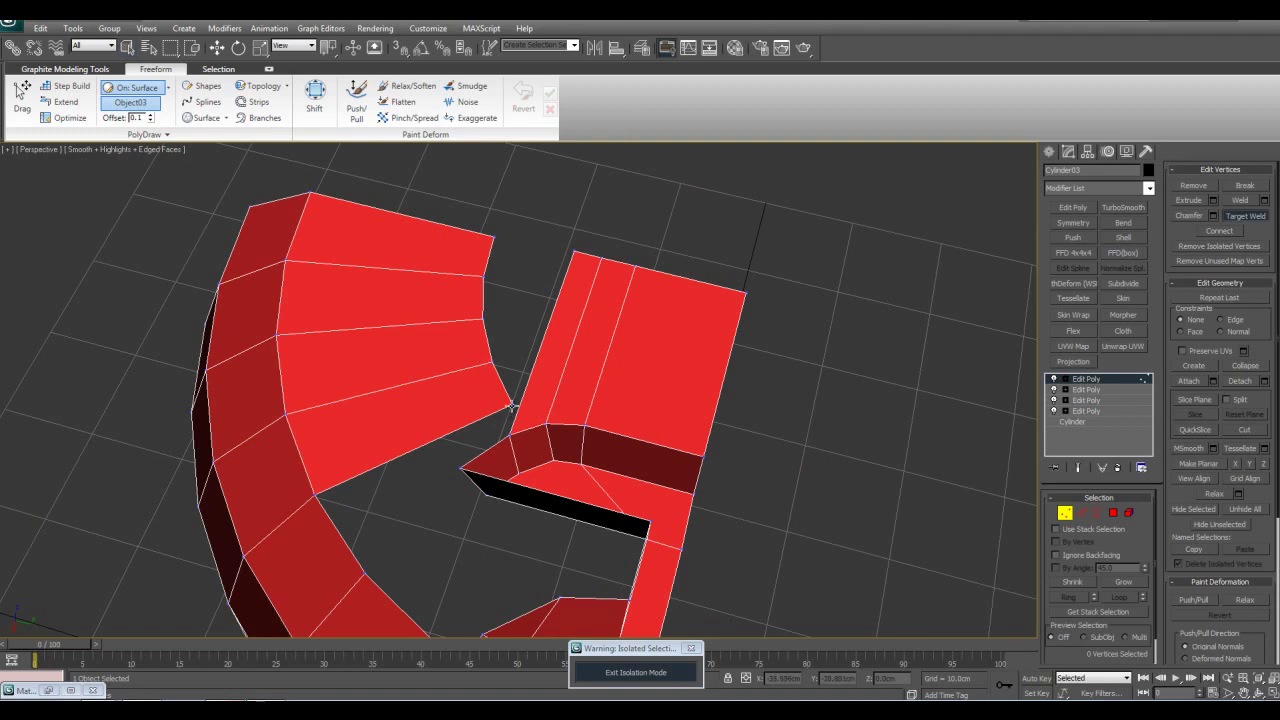
alt+middle_drag(469, 374, 446, 357)
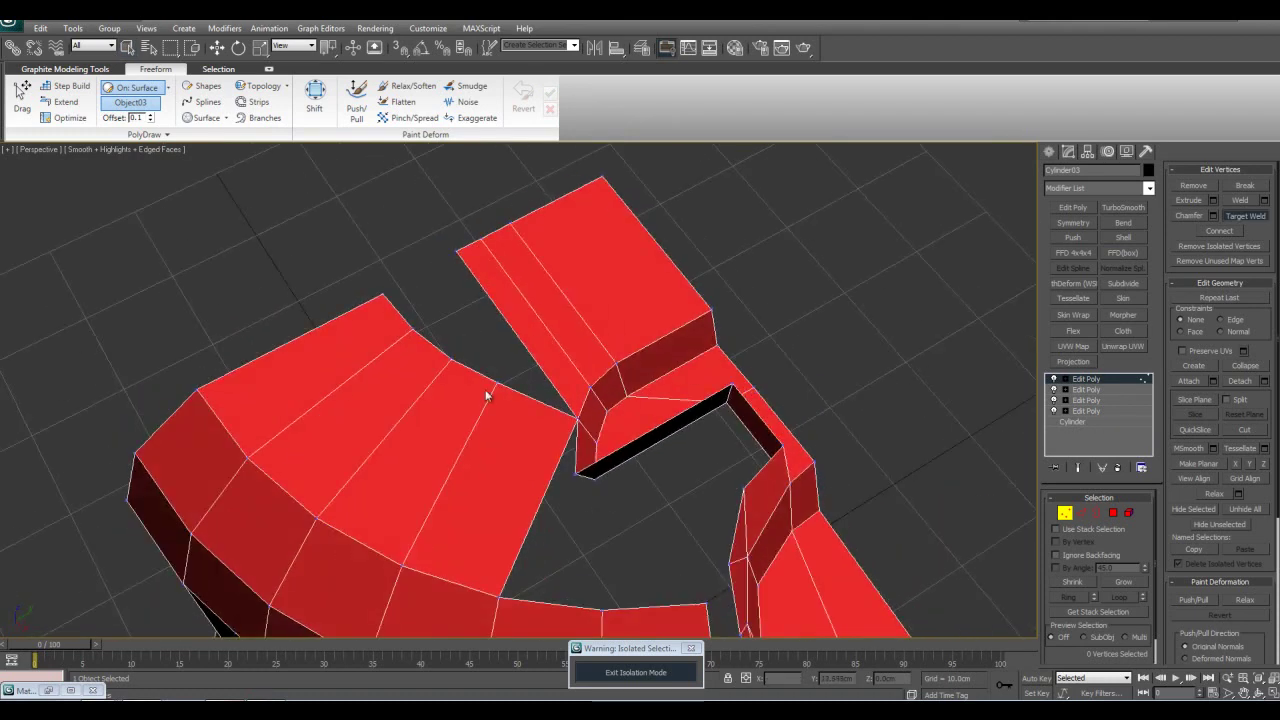
click(497, 384)
click(499, 382)
- Bridge the top ring's open end edge to the side recess wall, and target weld the ring corner to the wall's corner
right_click(590, 442)
middle_drag(590, 456, 608, 419)
alt+middle_drag(655, 396, 546, 420)
key(2)
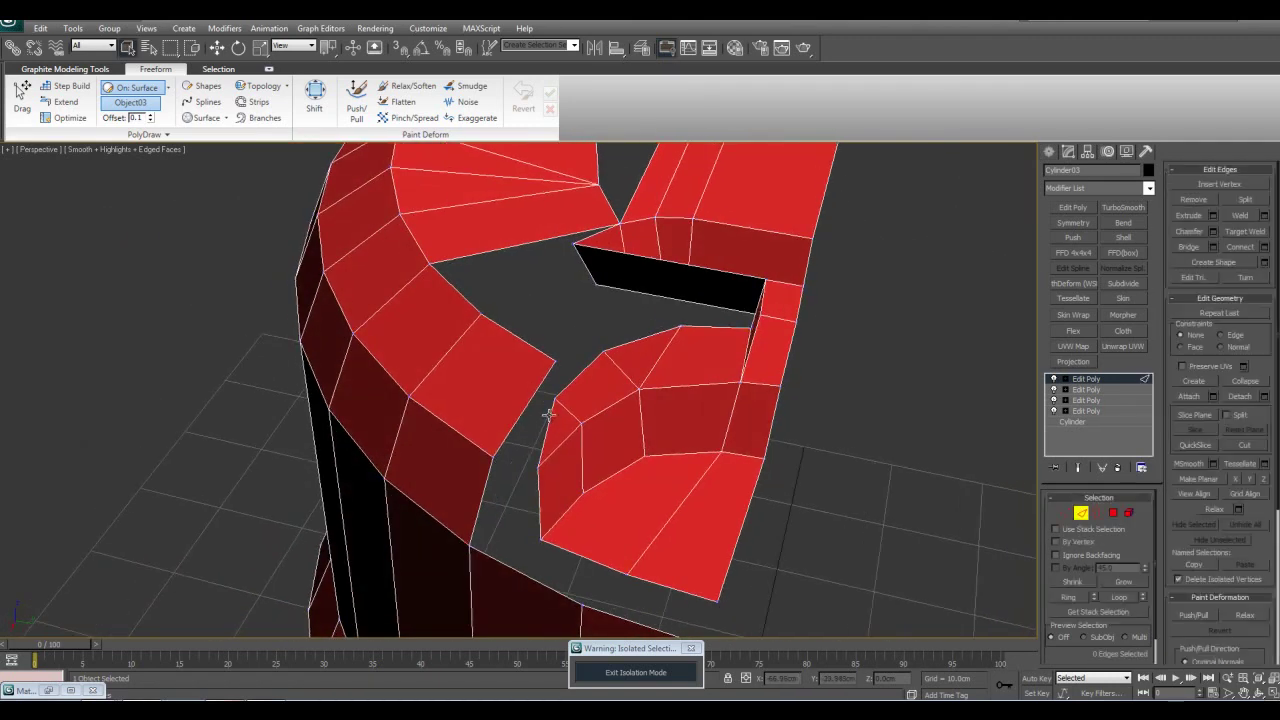
key(ctrl+b)
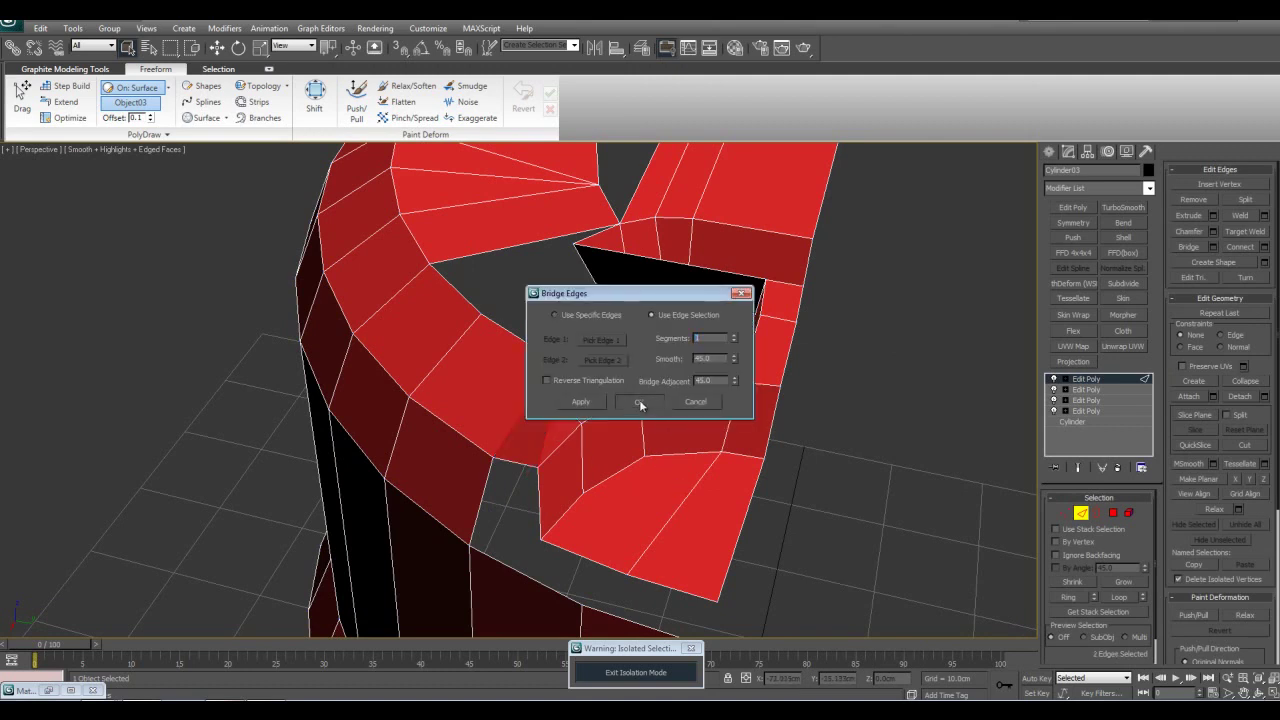
click(640, 402)
key(1)
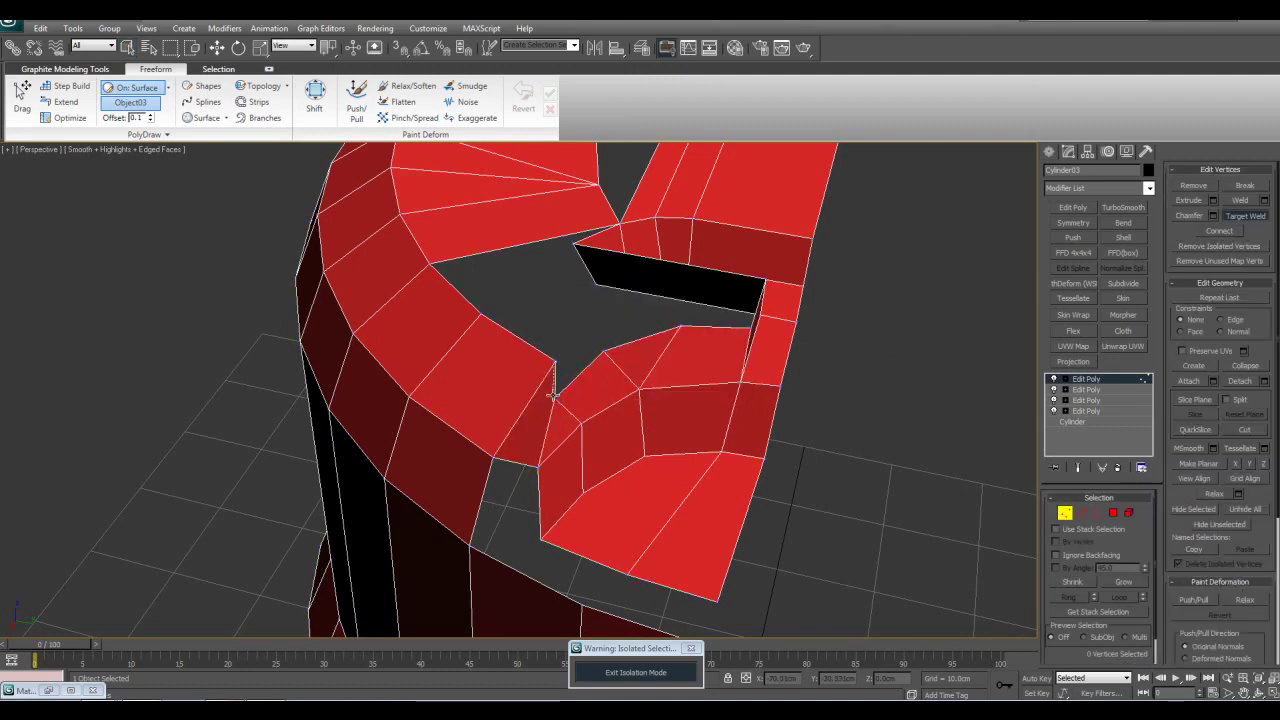
alt+middle_drag(553, 396, 675, 409)
- Bridge the notch's long upper edge to the facing edge of the side recess, and select the border of the leftover hole
key(2)
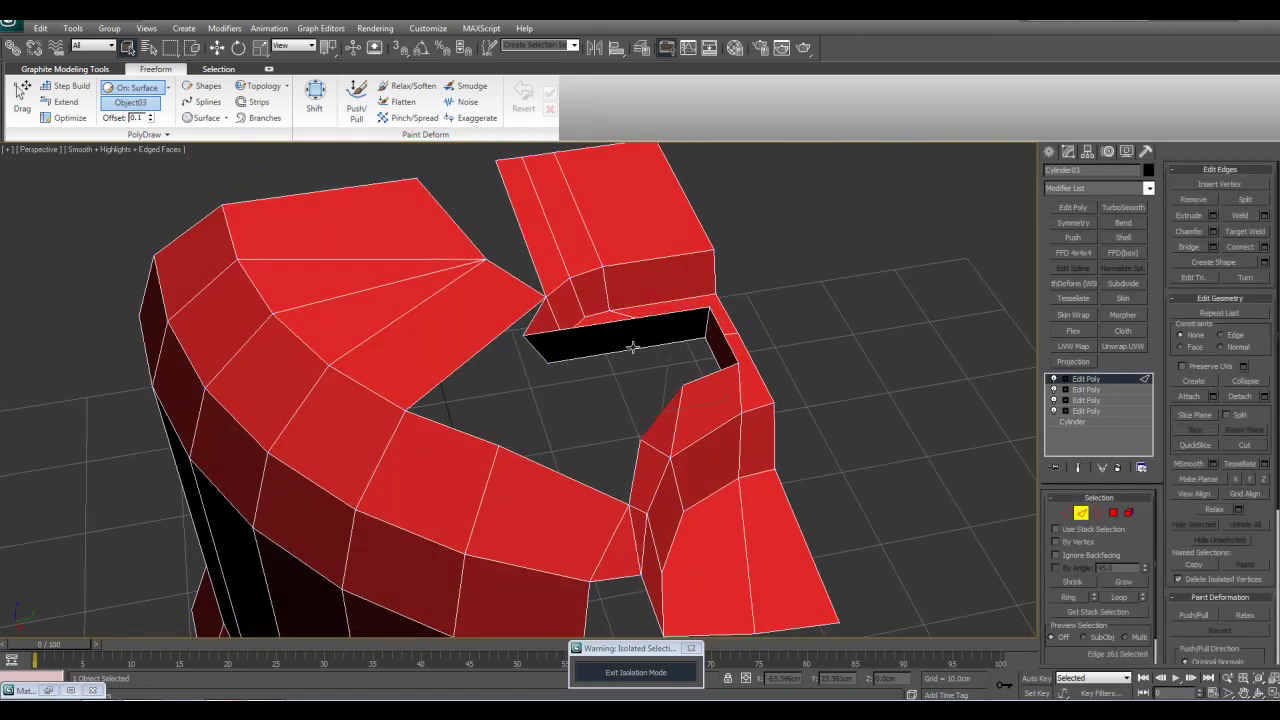
key(ctrl+b)
click(694, 399)
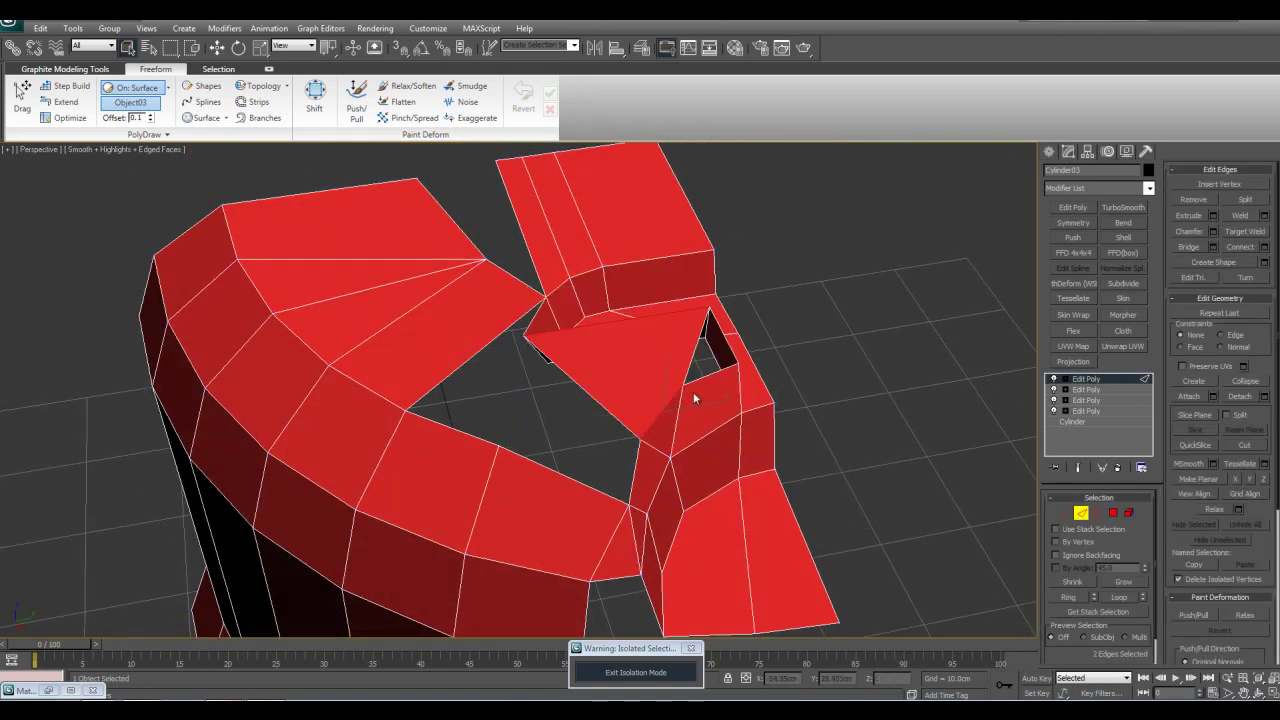
key(3)
click(709, 376)
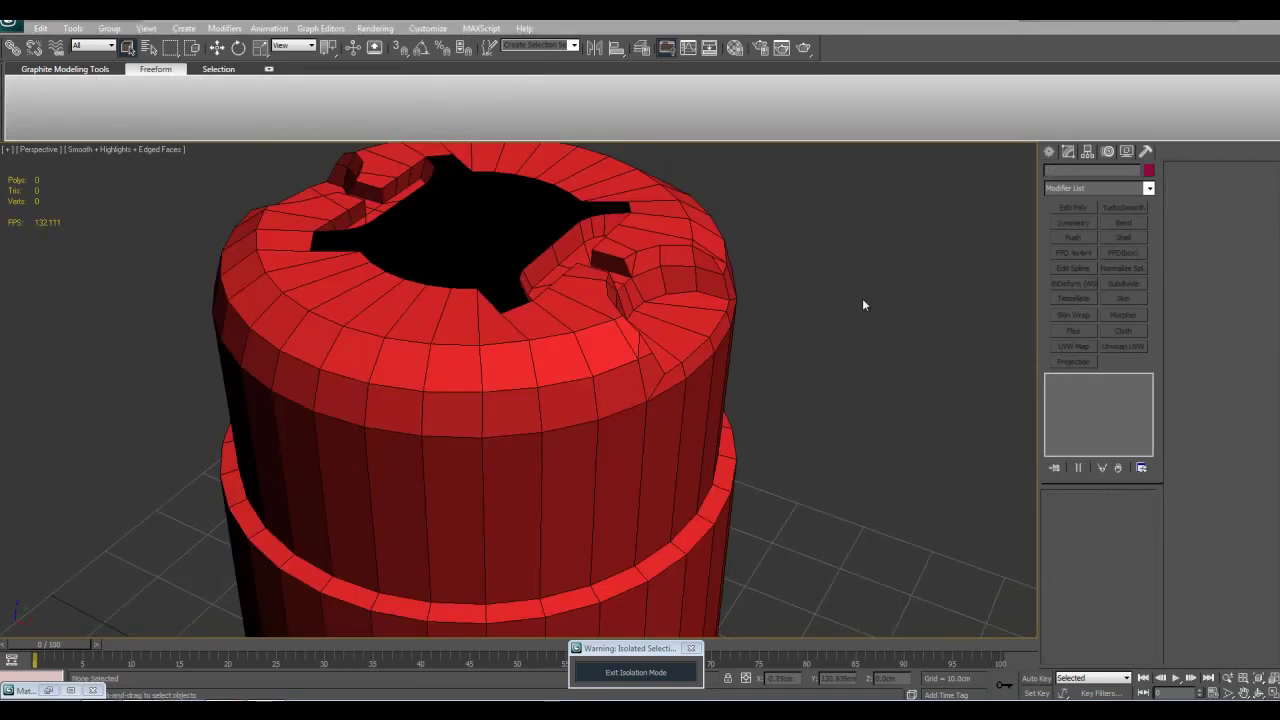
- Select the mirrored low-poly dome and examine its top opening and recesses up close
middle_drag(809, 333, 806, 443)
click(629, 413)
middle_drag(667, 432, 677, 441)
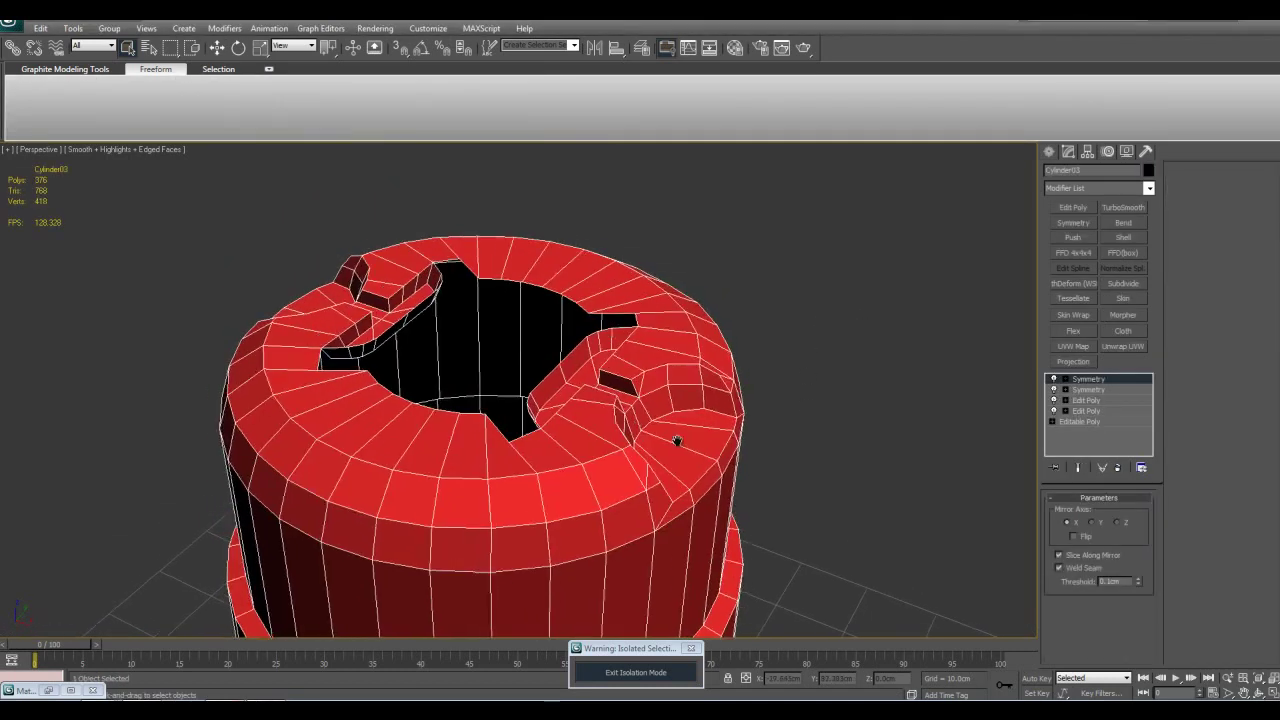
scroll(677, 441, up, 1)
middle_drag(600, 377, 643, 357)
scroll(726, 369, down, 2)
scroll(726, 369, up, 1)
middle_drag(772, 369, 826, 376)
- Compare the quarter section with the mirrored dome by switching both Symmetry modifiers off and back on
click(1055, 379)
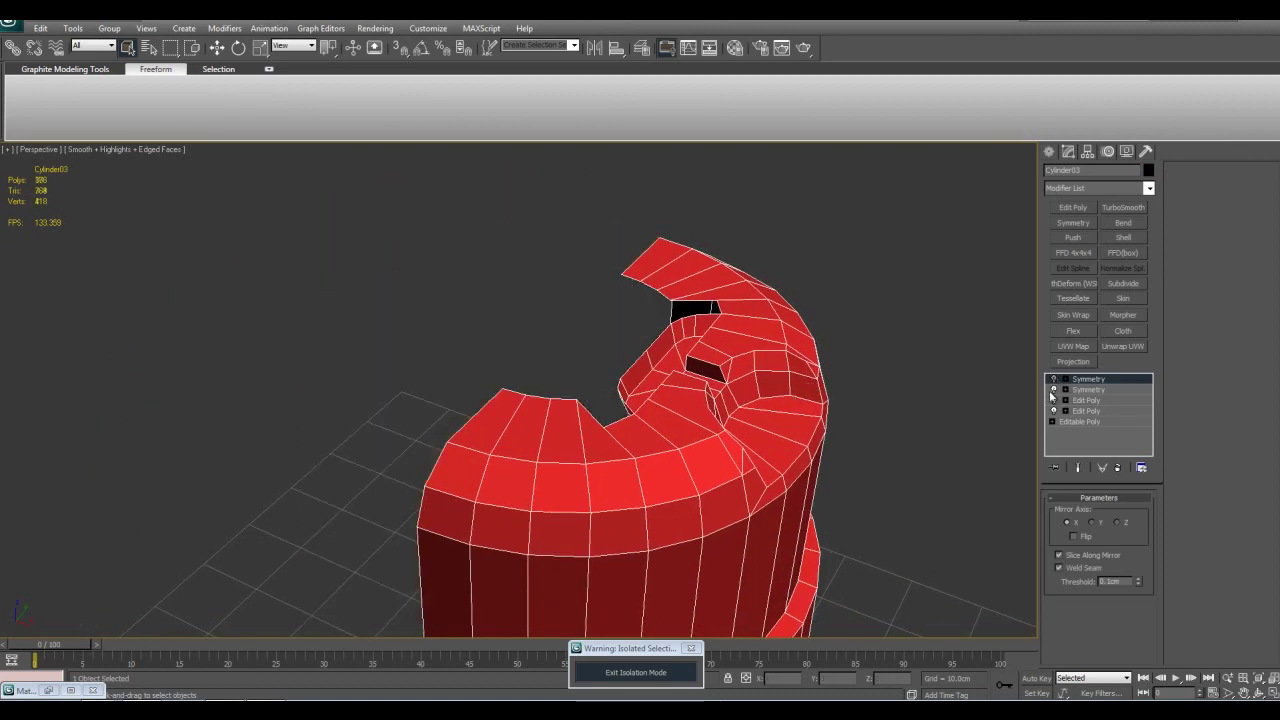
click(1053, 390)
key(z)
scroll(780, 361, up, 1)
scroll(780, 361, up, 2)
alt+middle_drag(780, 361, 762, 386)
middle_drag(762, 386, 746, 423)
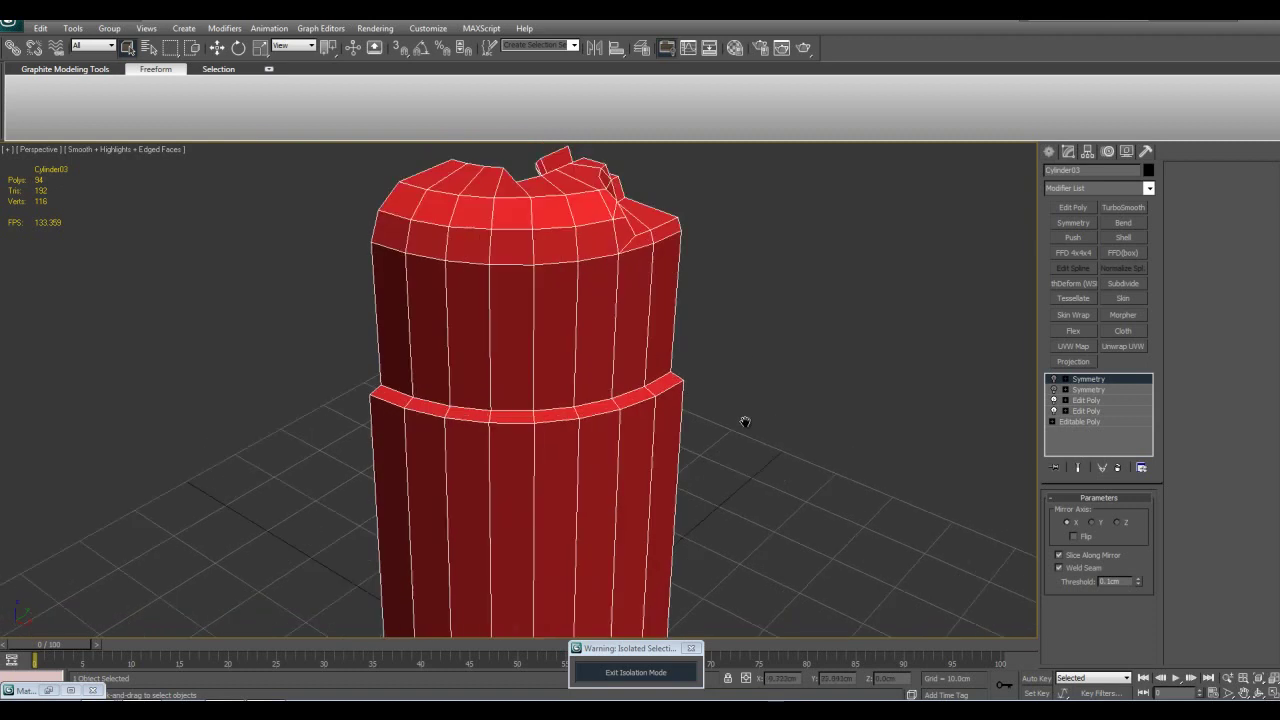
scroll(754, 371, up, 2)
scroll(754, 371, down, 2)
alt+middle_drag(754, 371, 722, 402)
scroll(722, 402, up, 3)
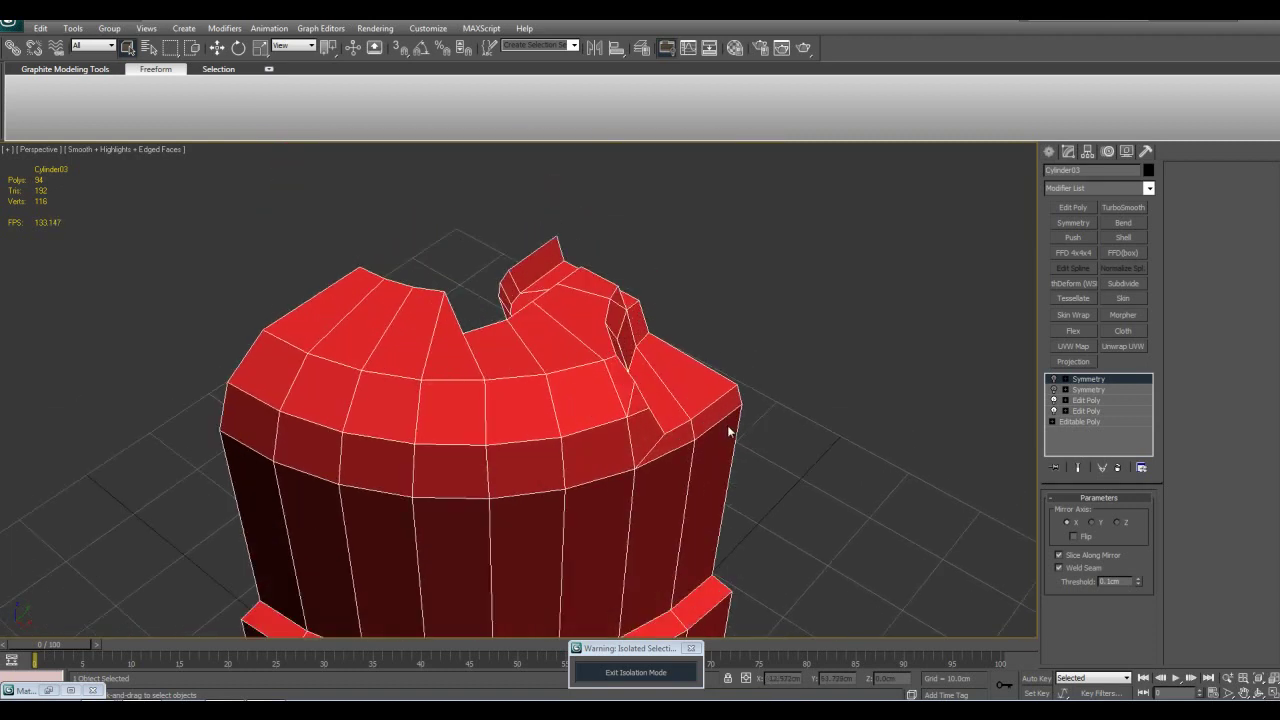
click(1054, 389)
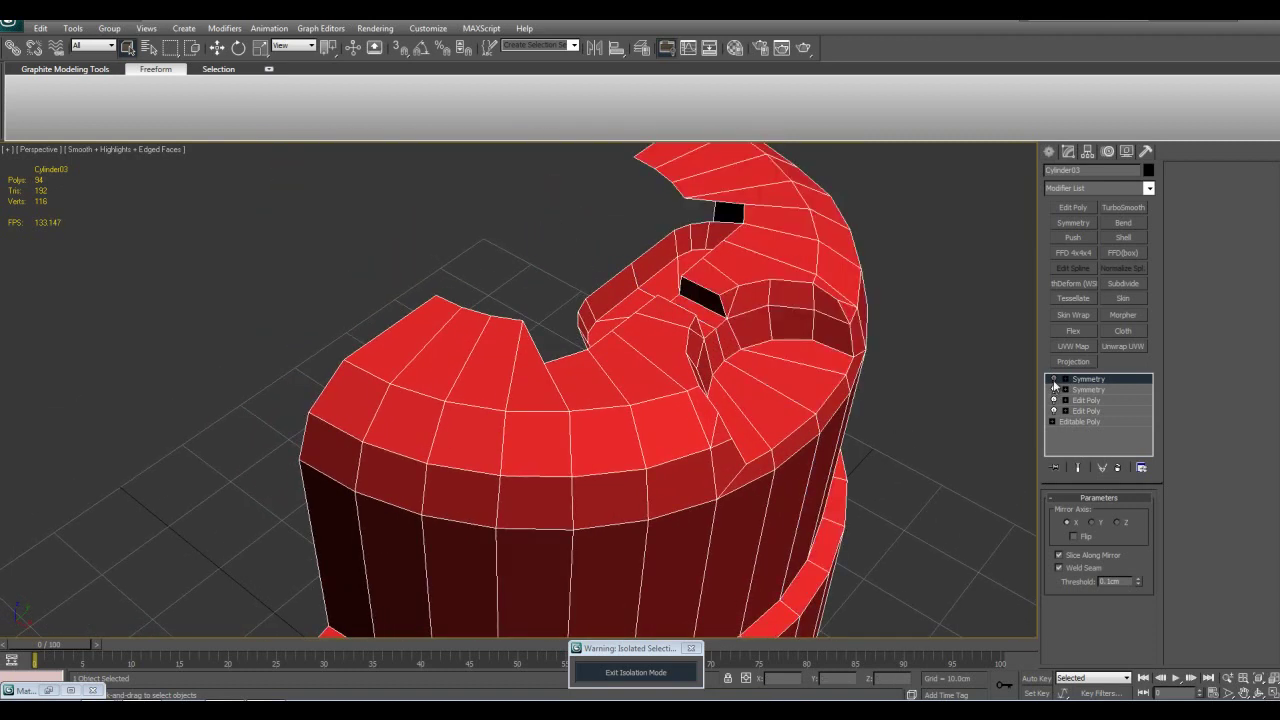
click(1054, 379)
click(1054, 381)
click(1054, 380)
- Add another Edit Poly modifier directly below the two Symmetry modifiers and start editing its vertices
click(1086, 401)
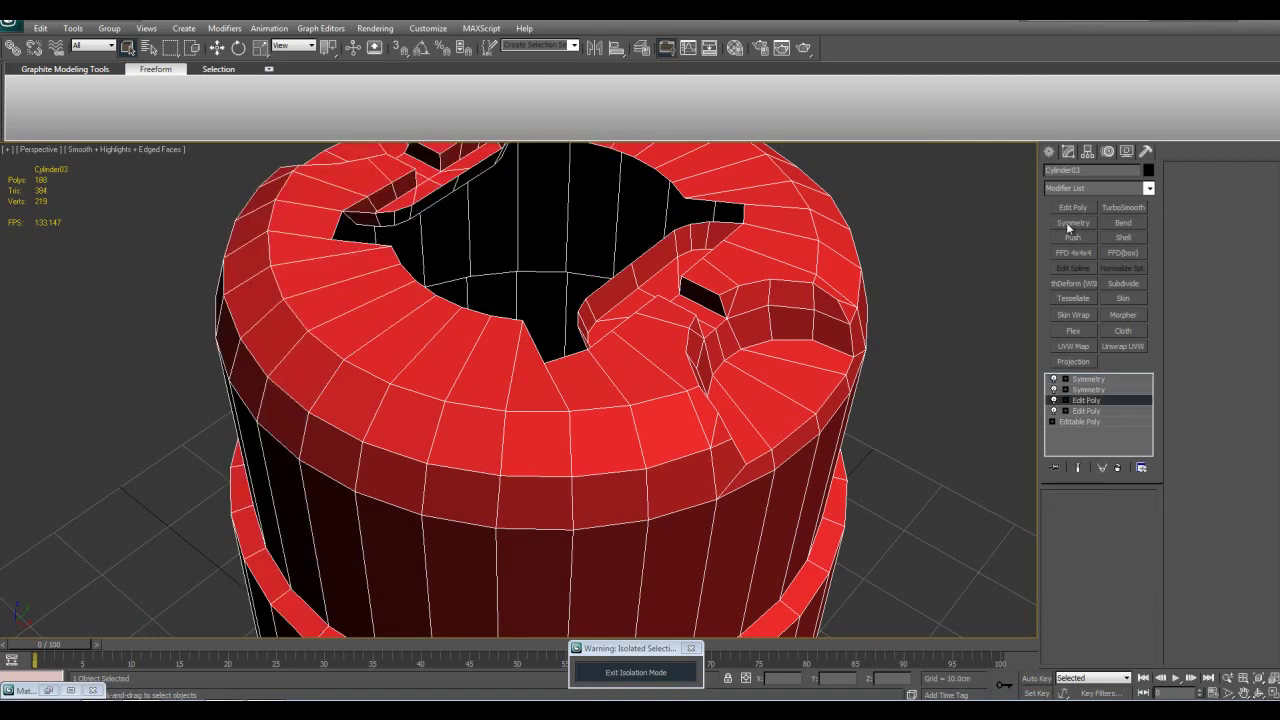
click(1072, 209)
alt+middle_drag(729, 276, 726, 284)
key(1)
- Extrude the long recess wall's three upper edges toward the centre, make them planar in X and set their X position to 0
scroll(692, 395, up, 5)
alt+middle_drag(692, 395, 630, 373)
scroll(634, 363, down, 4)
scroll(630, 373, up, 2)
key(2)
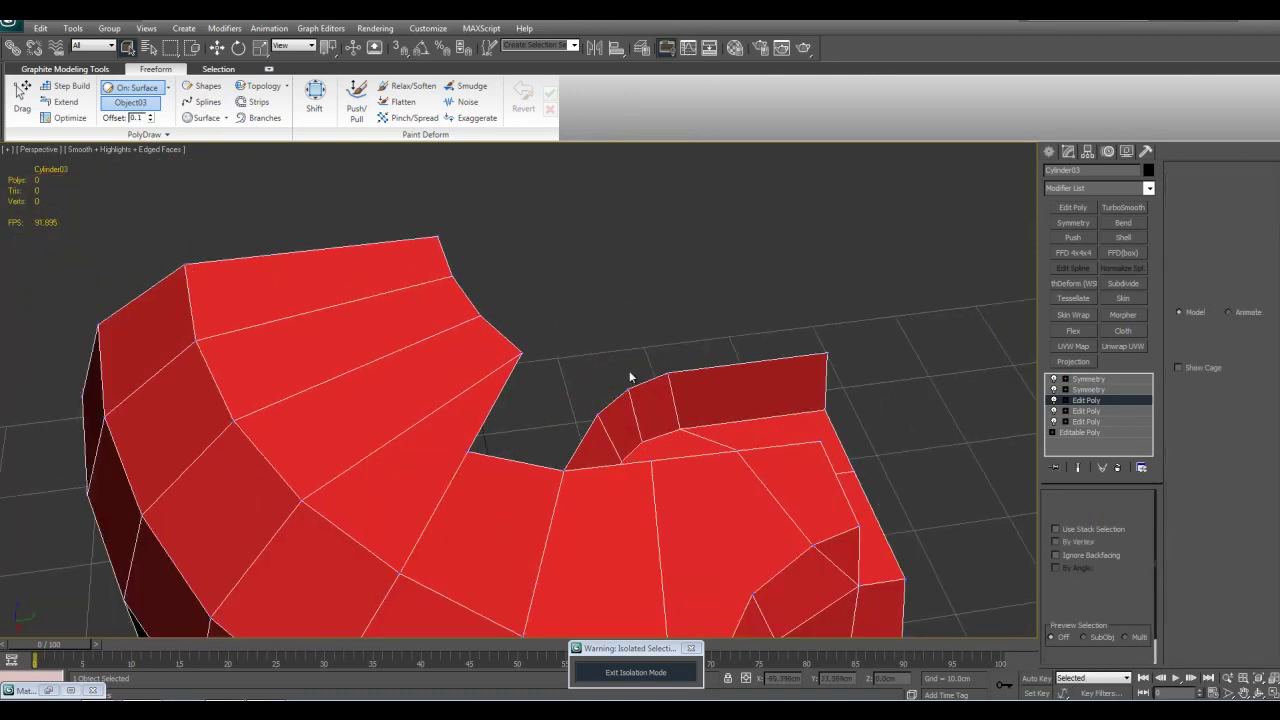
scroll(603, 379, up, 3)
key(alt+x)
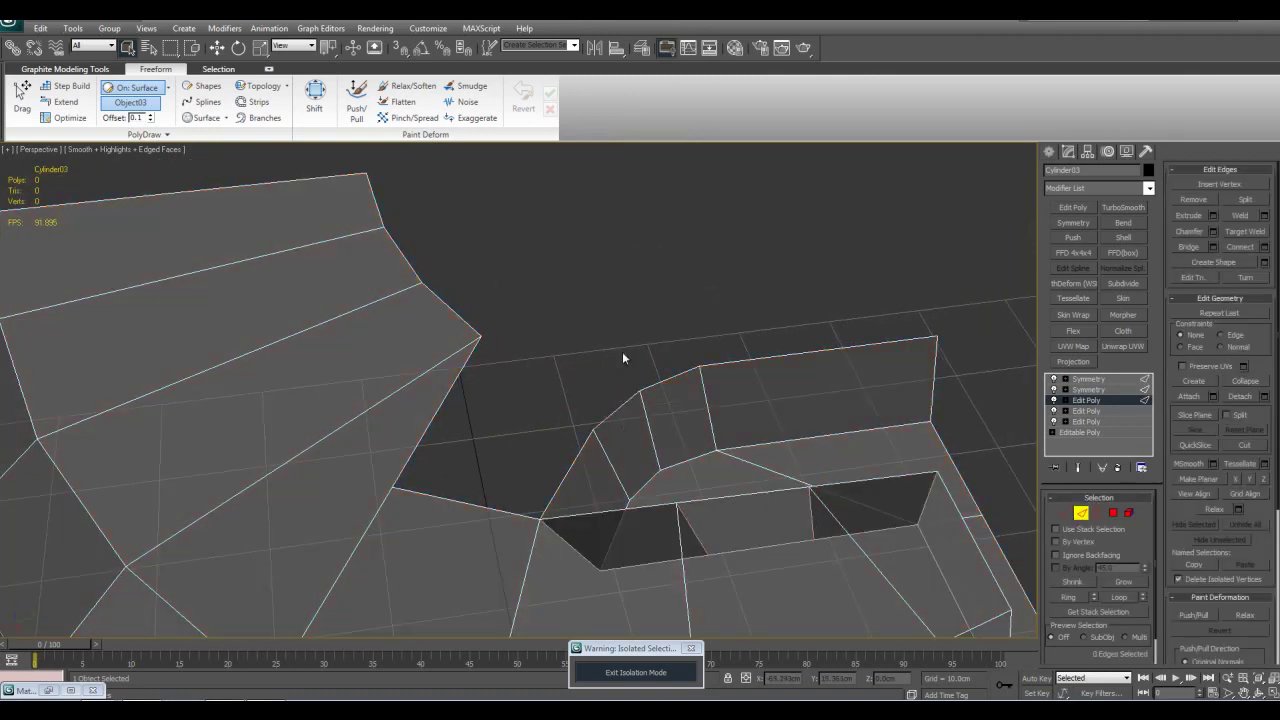
ctrl+drag(740, 398, 742, 404)
key(w)
alt+middle_drag(742, 404, 720, 425)
key(alt+x)
click(1235, 480)
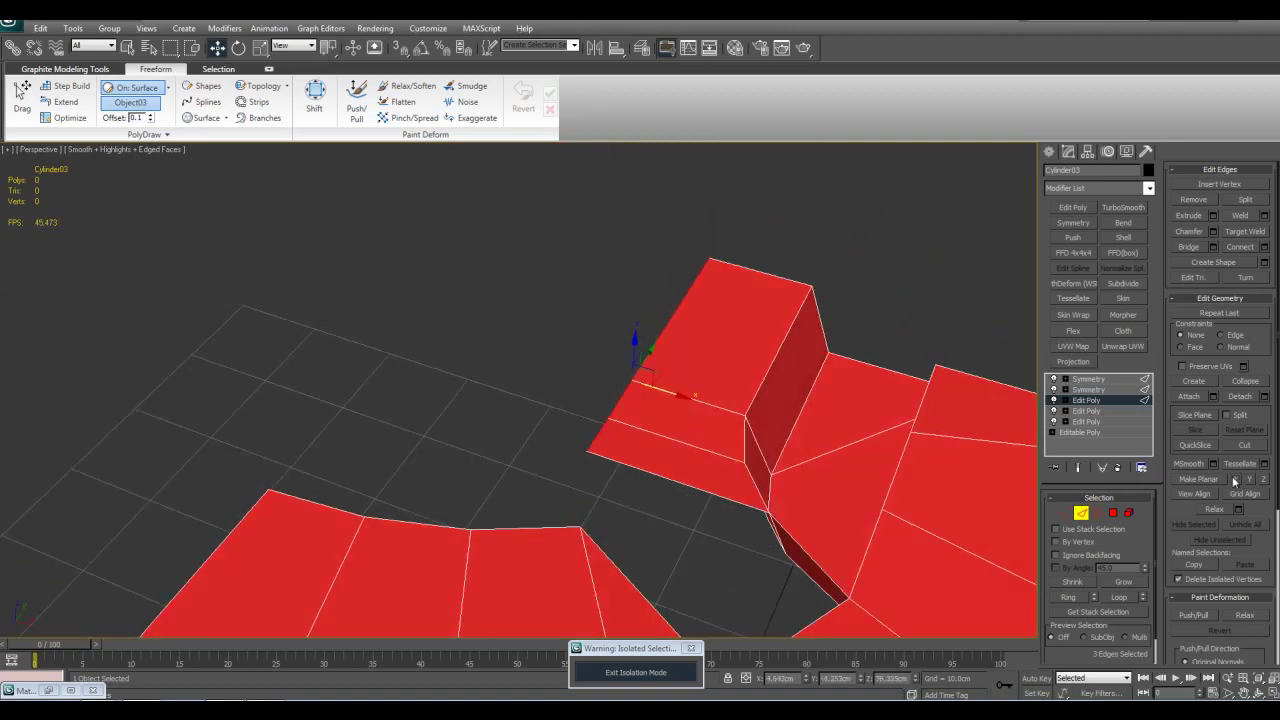
right_click(806, 679)
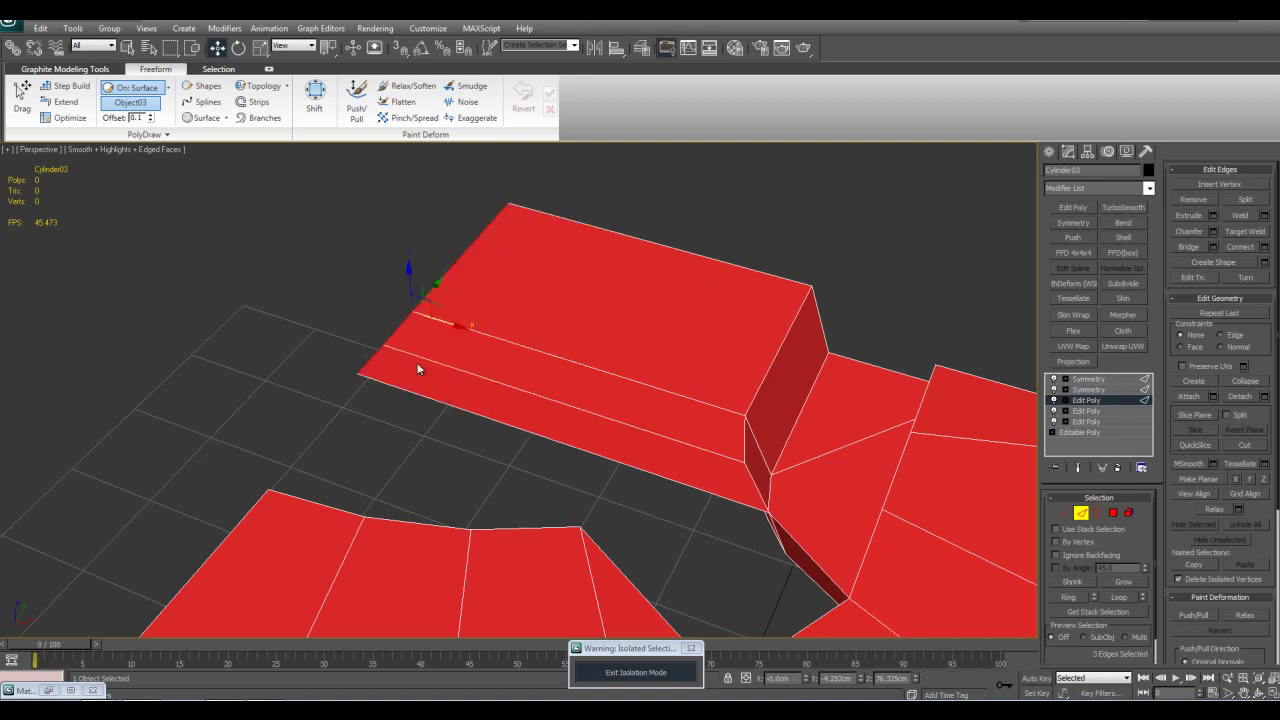
- Select the three radial edges on the dome's top ring beside the opening
scroll(418, 369, down, 4)
key(q)
alt+middle_drag(651, 415, 528, 350)
click(590, 476)
scroll(534, 457, up, 2)
scroll(540, 350, down, 4)
key(1)
scroll(565, 347, up, 4)
key(2)
drag(316, 390, 525, 498)
alt+middle_drag(525, 498, 515, 441)
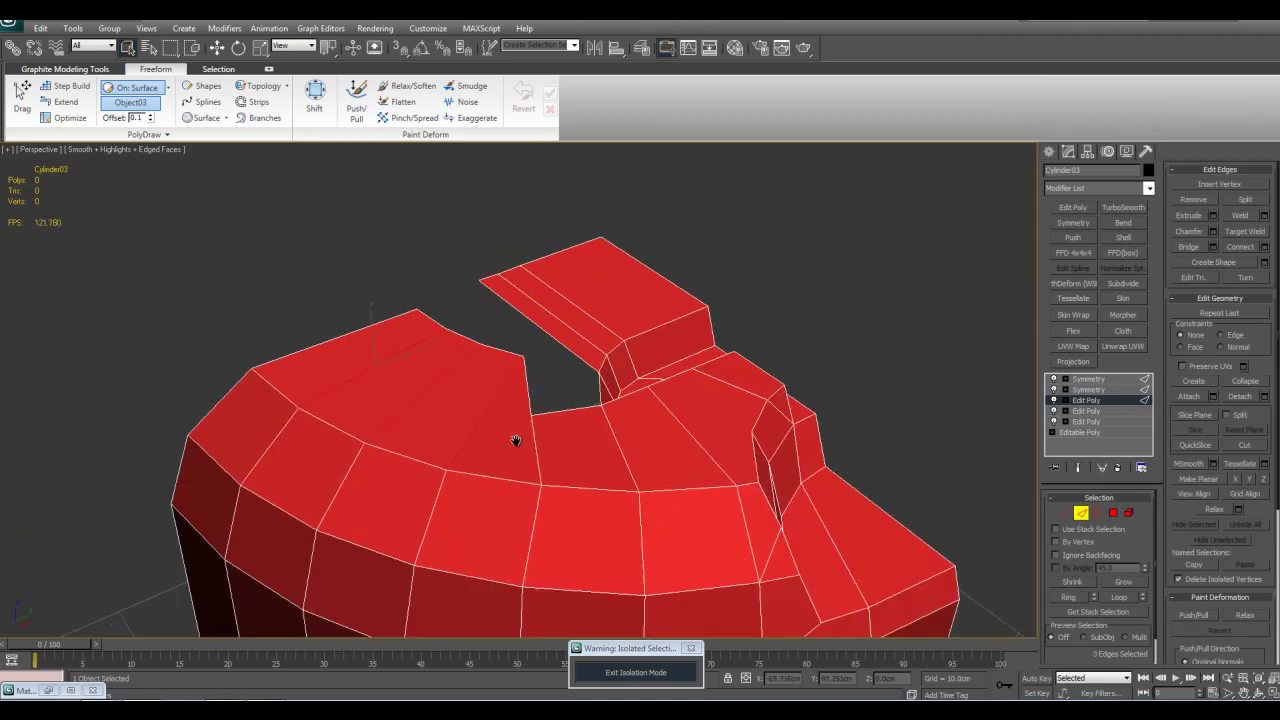
alt+middle_drag(421, 352, 390, 335)
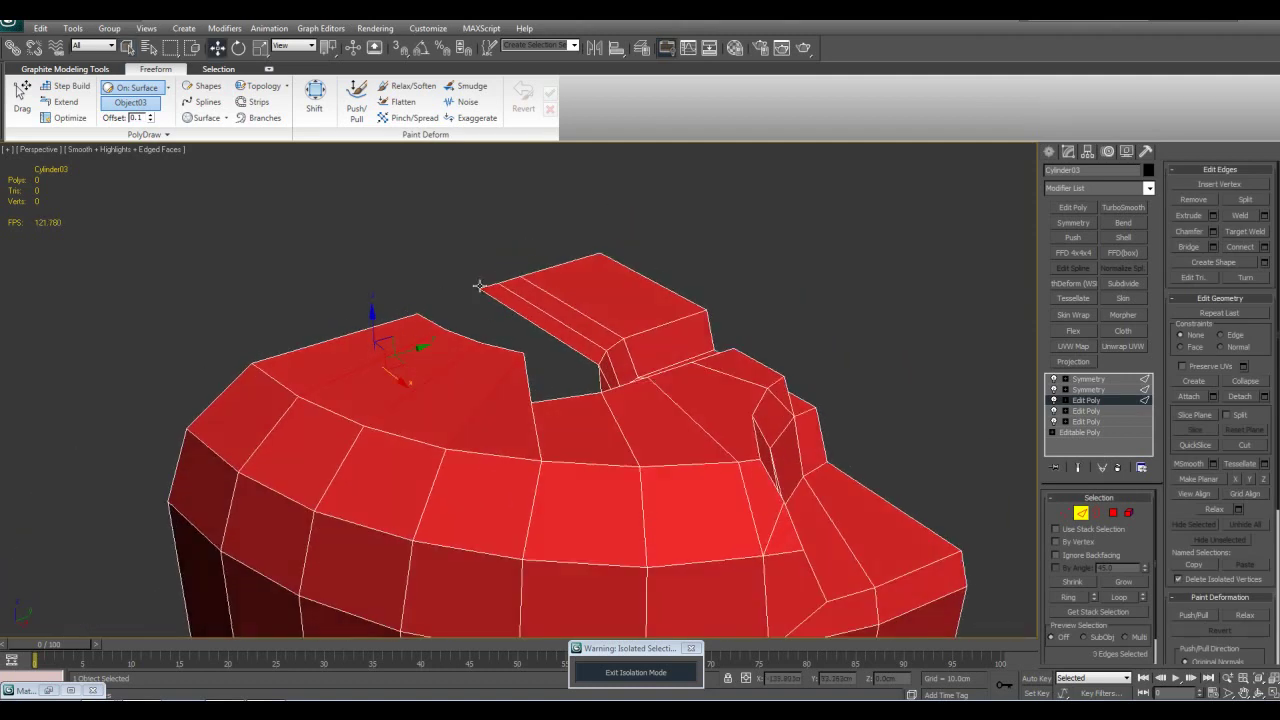
- Change the low-poly material's diffuse colour from red to light blue in the Material Editor
key(m)
alt+middle_drag(628, 319, 607, 336)
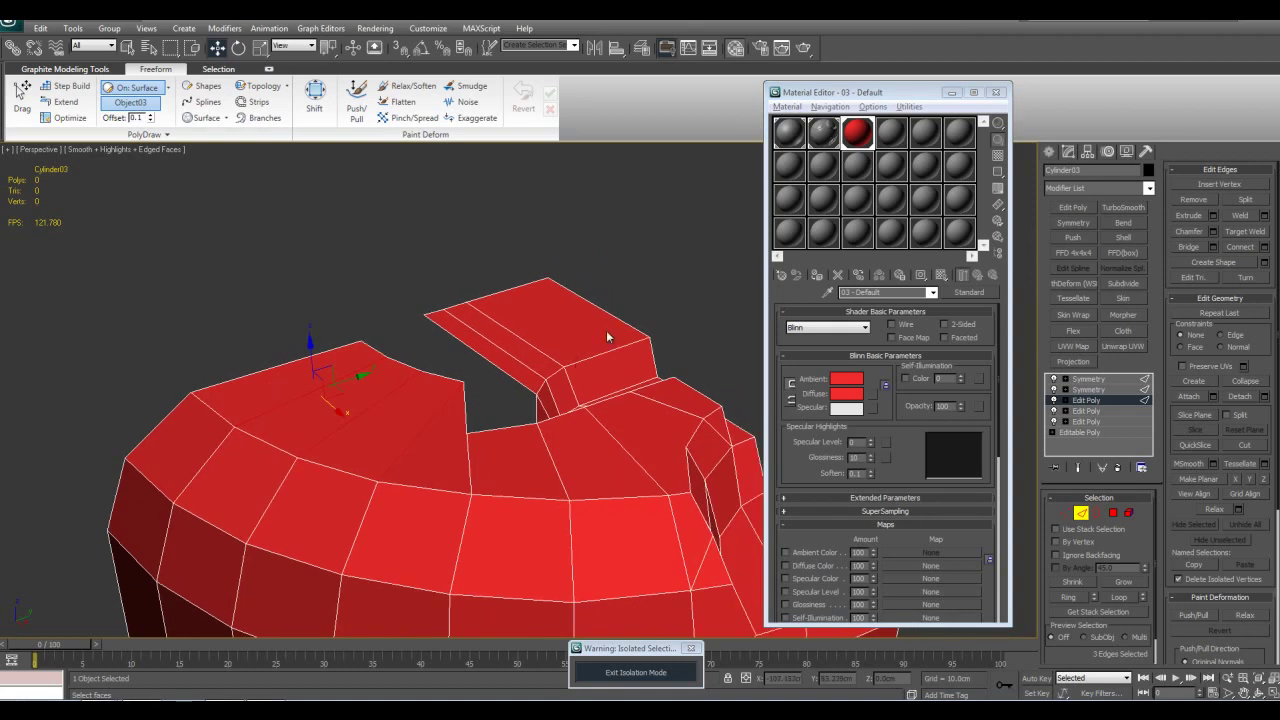
click(847, 395)
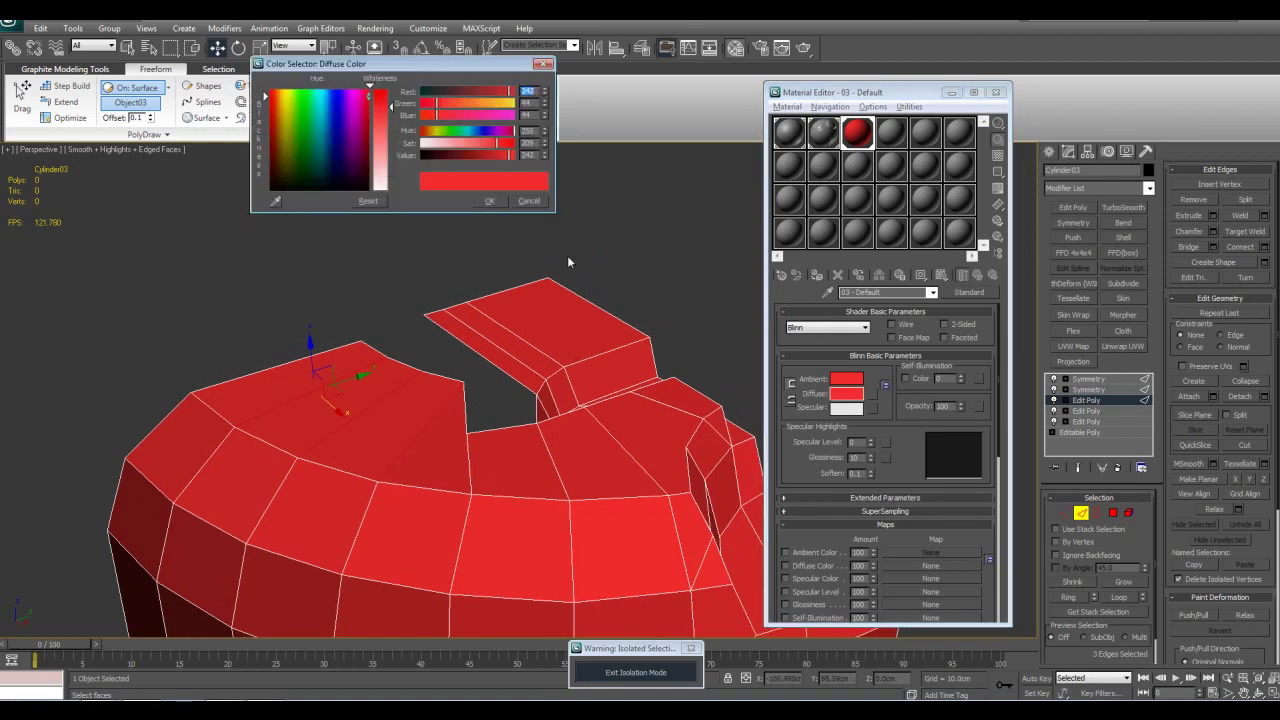
drag(458, 131, 472, 131)
click(498, 204)
- Try to lower the selected radial edges of the top ring along Z, and undo the move
alt+middle_drag(572, 287, 477, 411)
alt+middle_drag(627, 467, 503, 385)
drag(336, 311, 331, 348)
key(ctrl+z)
- Examine the top ring's polygons by selecting them one after another
key(4)
click(330, 348)
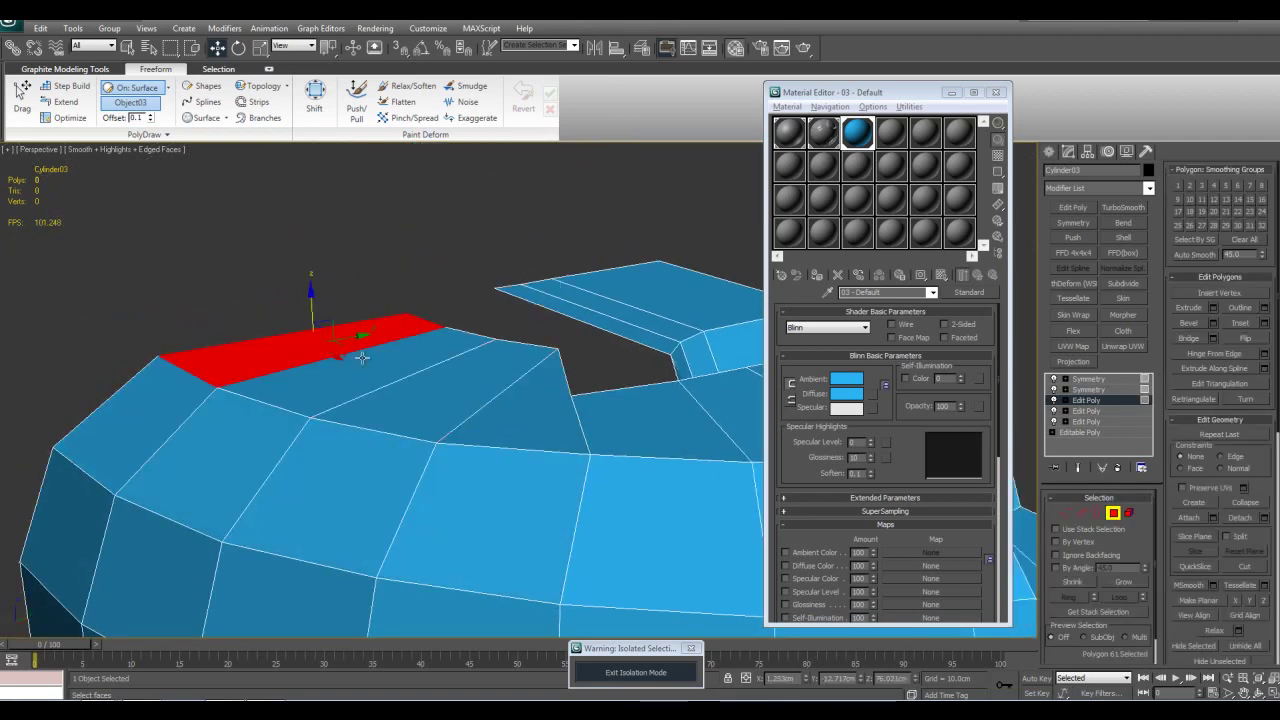
click(390, 366)
mouse_move(466, 383)
alt+middle_down()
mouse_move(450, 391)
mouse_move(568, 410)
mouse_move(498, 370)
mouse_move(523, 451)
mouse_move(533, 411)
mouse_move(519, 378)
mouse_move(543, 405)
mouse_move(512, 380)
alt+middle_up()
key(q)
click(489, 353)
- Target weld the top ring's inner corner vertices together and onto the extruded top surface's corner at the long recess wall
scroll(489, 354, down, 3)
scroll(562, 400, up, 1)
key(1)
key(alt+x)
right_click(488, 402)
key(alt+x)
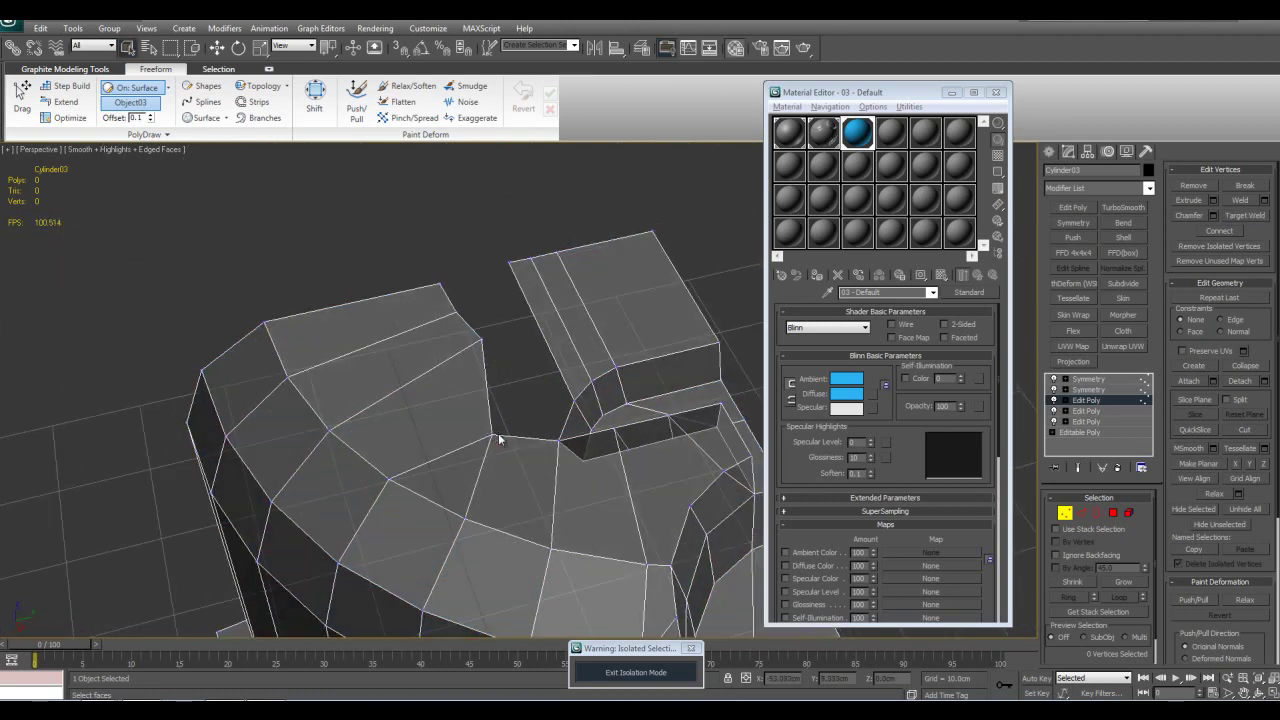
click(574, 399)
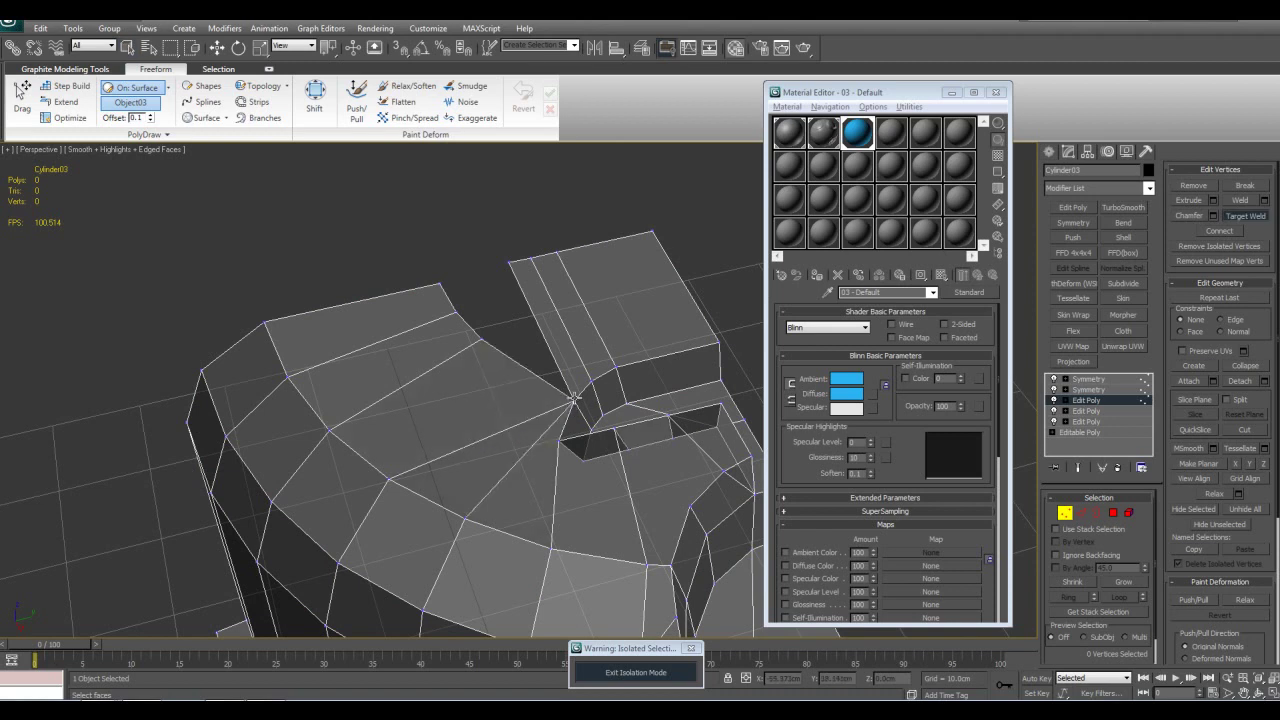
- Connect the top ring's outer vertex to the welded recess corner with a new edge
mouse_move(601, 461)
alt+middle_down()
mouse_move(600, 420)
mouse_move(637, 429)
mouse_move(649, 494)
mouse_move(625, 541)
mouse_move(584, 492)
alt+middle_up()
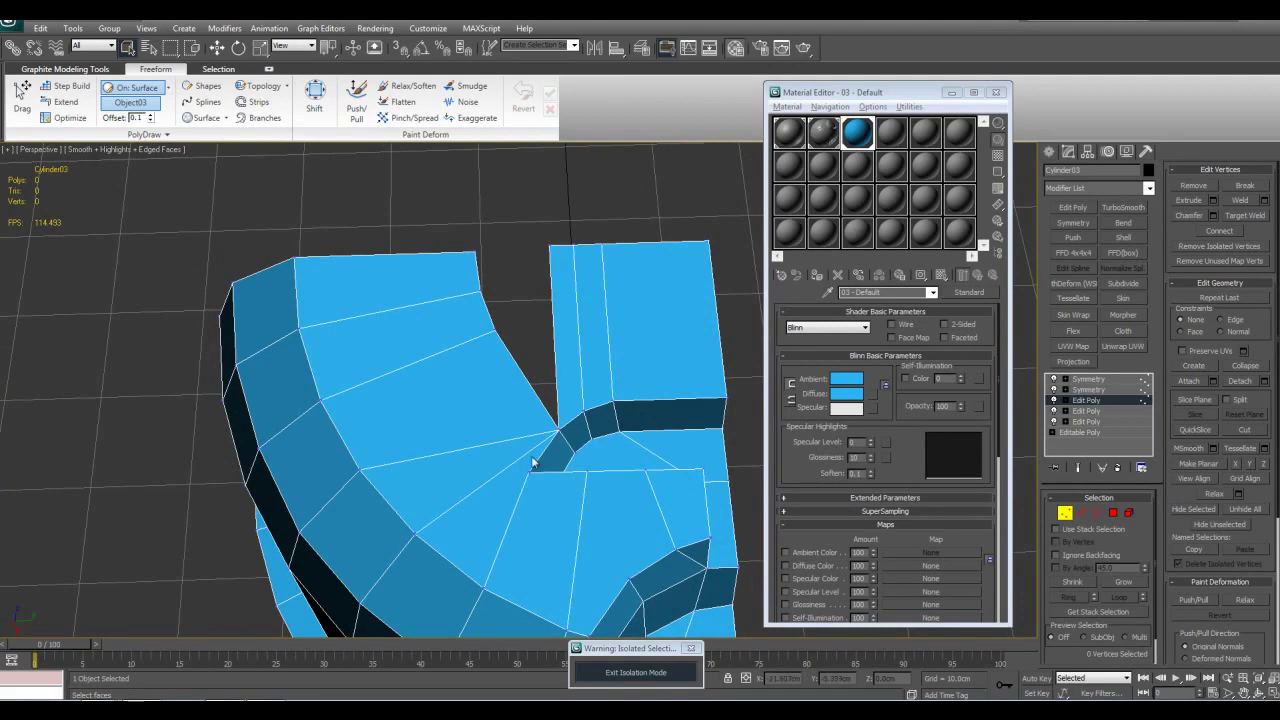
ctrl+drag(382, 517, 446, 556)
key(ctrl+shift+e)
- Target weld the top ring's remaining inner vertices one after another onto its end vertex on the symmetry border
alt+middle_drag(526, 535, 535, 395)
key(alt+x)
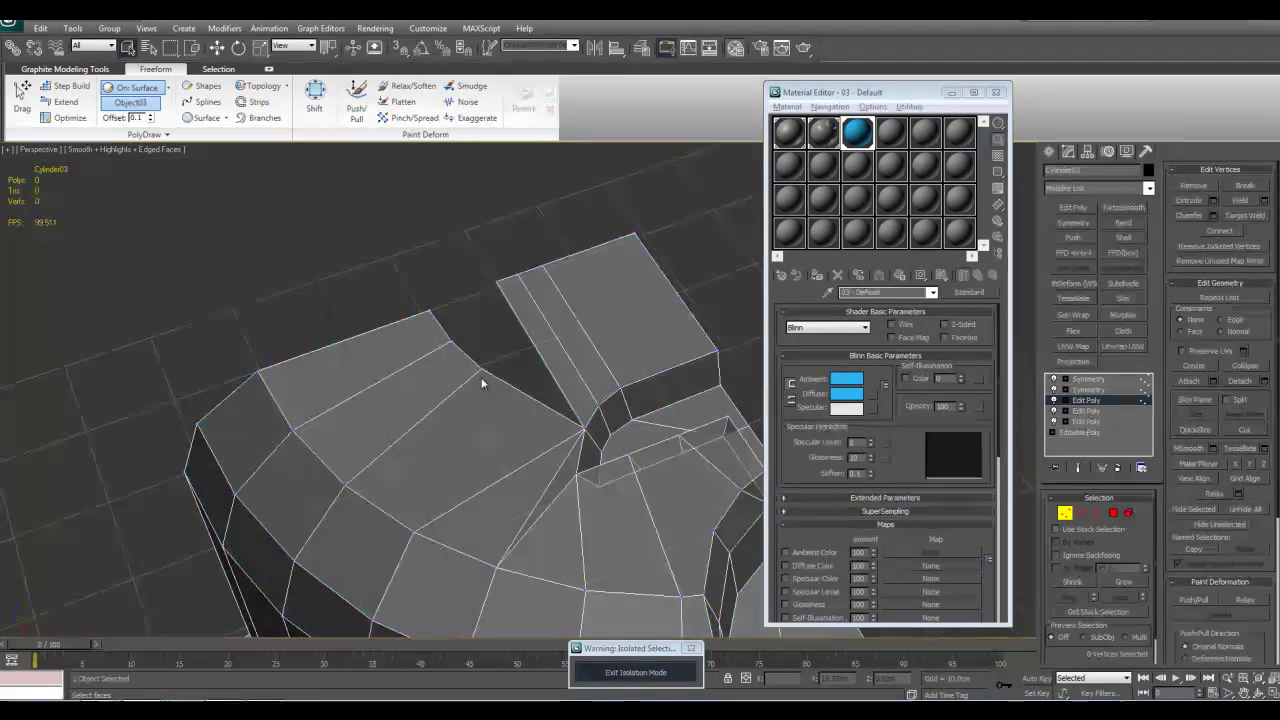
key(ctrl+shift+w)
click(450, 341)
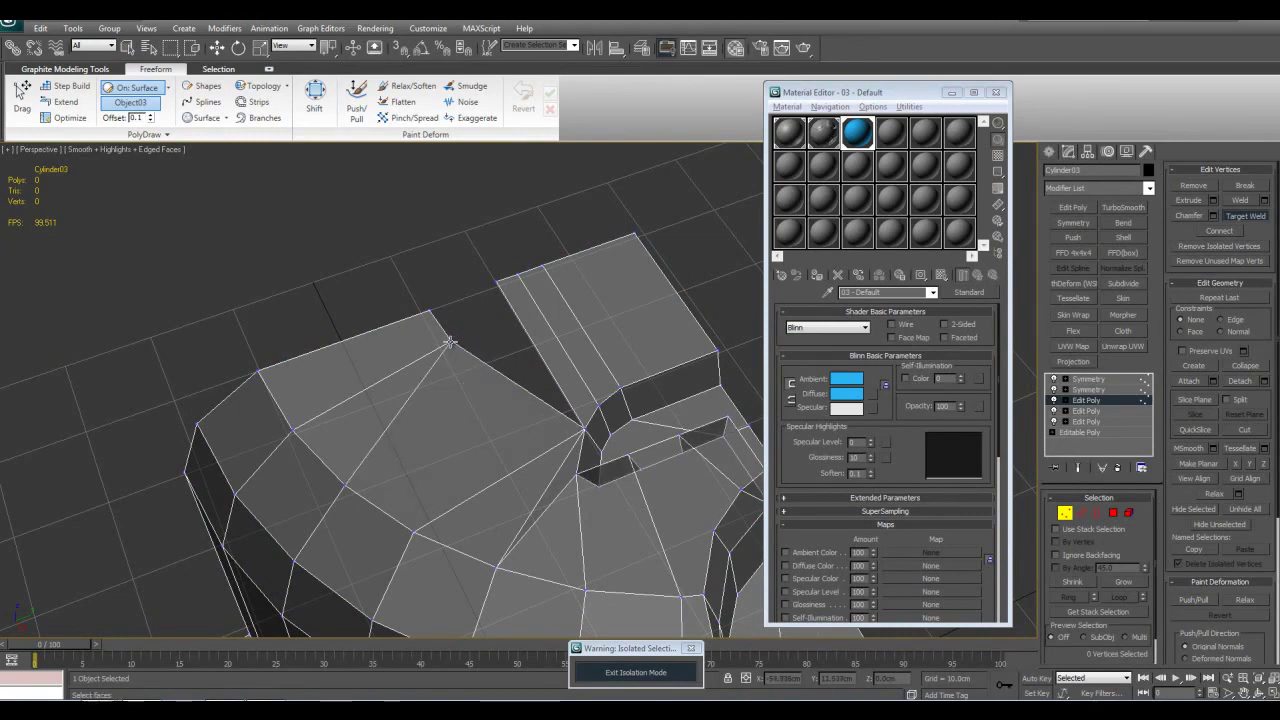
click(428, 307)
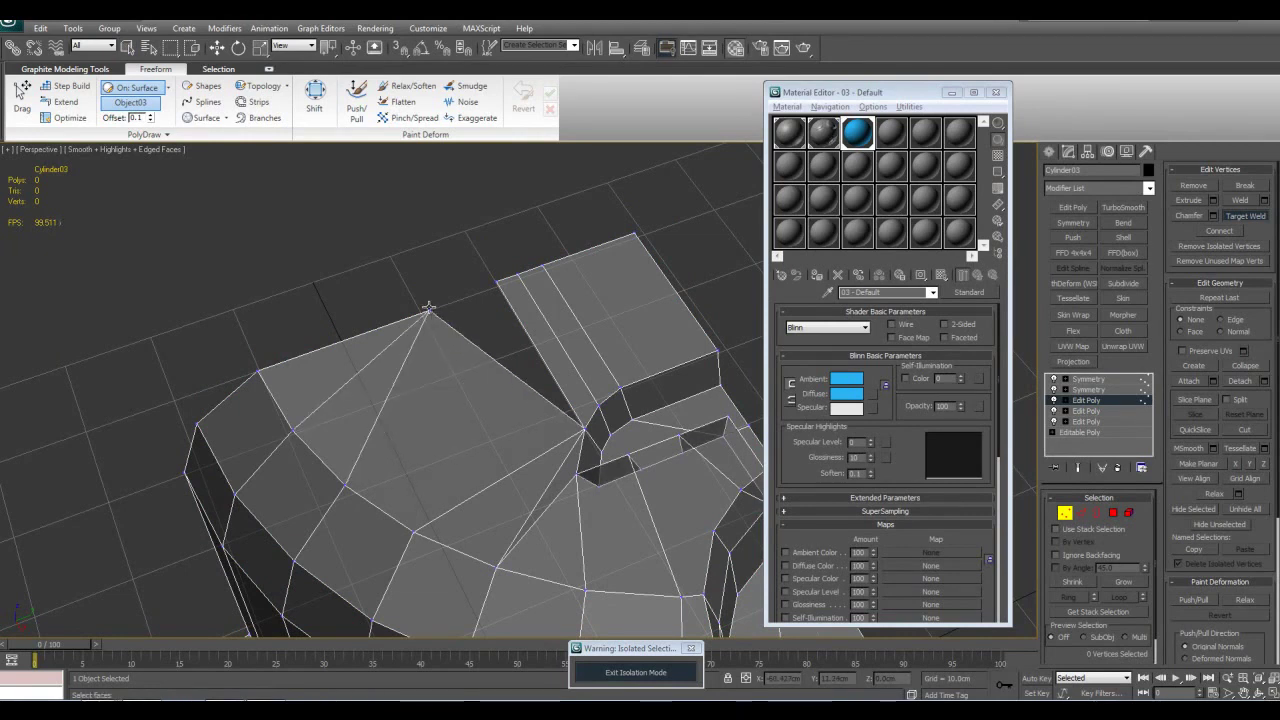
- Target weld the top ring's inner end vertex to the nearest end corner of the extruded top surface
key(ctrl+shift+w)
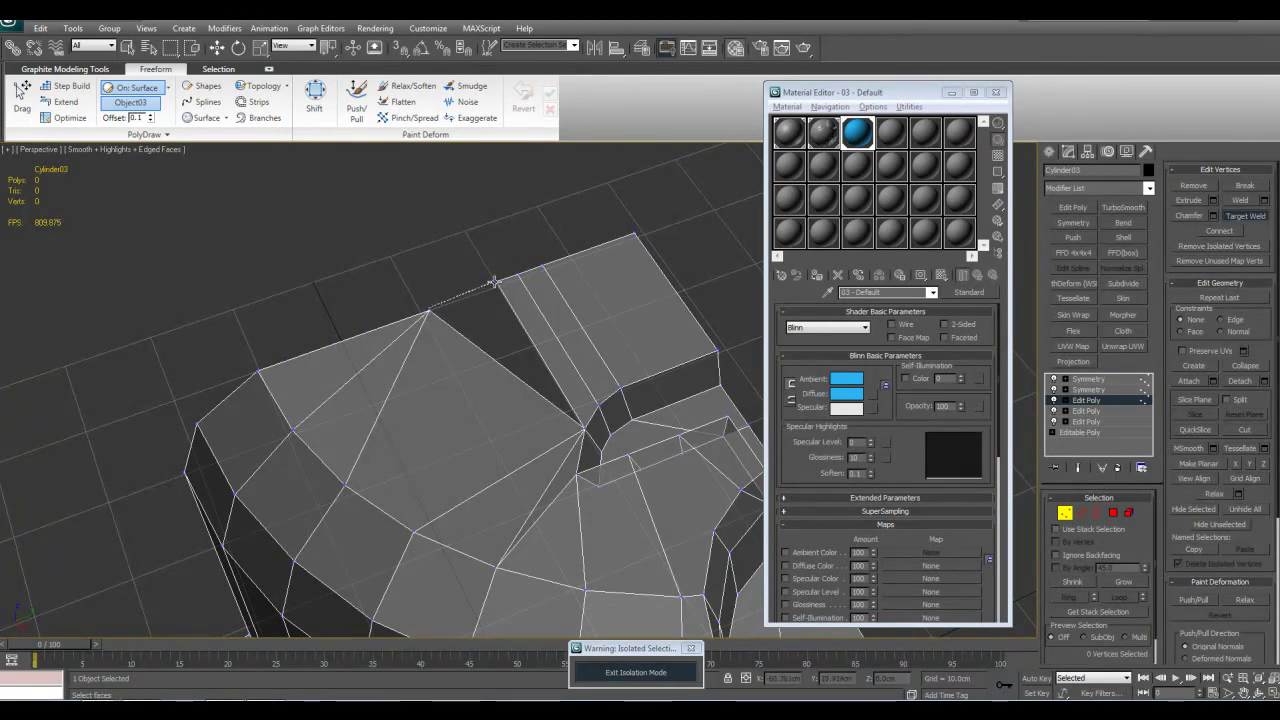
click(494, 282)
right_click(550, 310)
key(alt+x)
- Select the closed top surface's polygons to check how they span between the ring and the long recess
mouse_move(555, 313)
alt+middle_down()
mouse_move(585, 354)
mouse_move(511, 374)
alt+middle_up()
key(4)
click(458, 356)
ctrl+drag(485, 372, 592, 374)
- Target weld the top surface's inner vertices on the symmetry border to the ring's outer corner
alt+middle_drag(684, 398, 599, 383)
key(1)
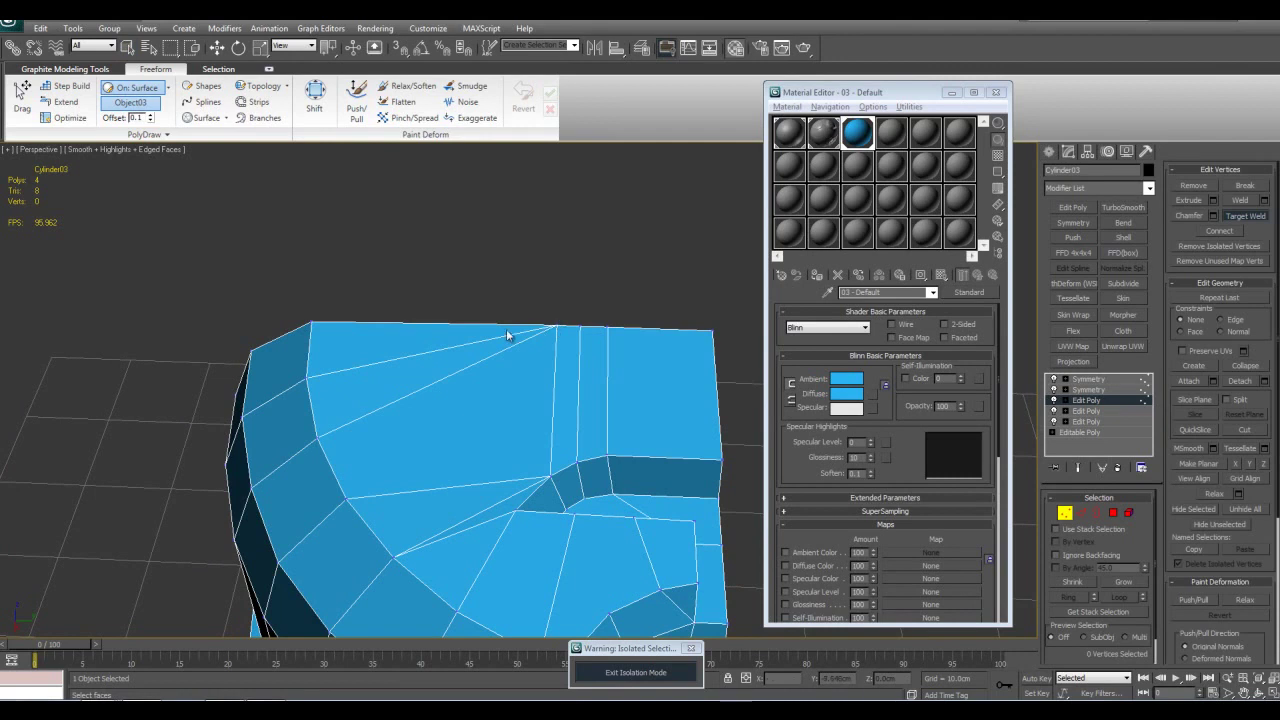
alt+middle_drag(310, 317, 572, 345)
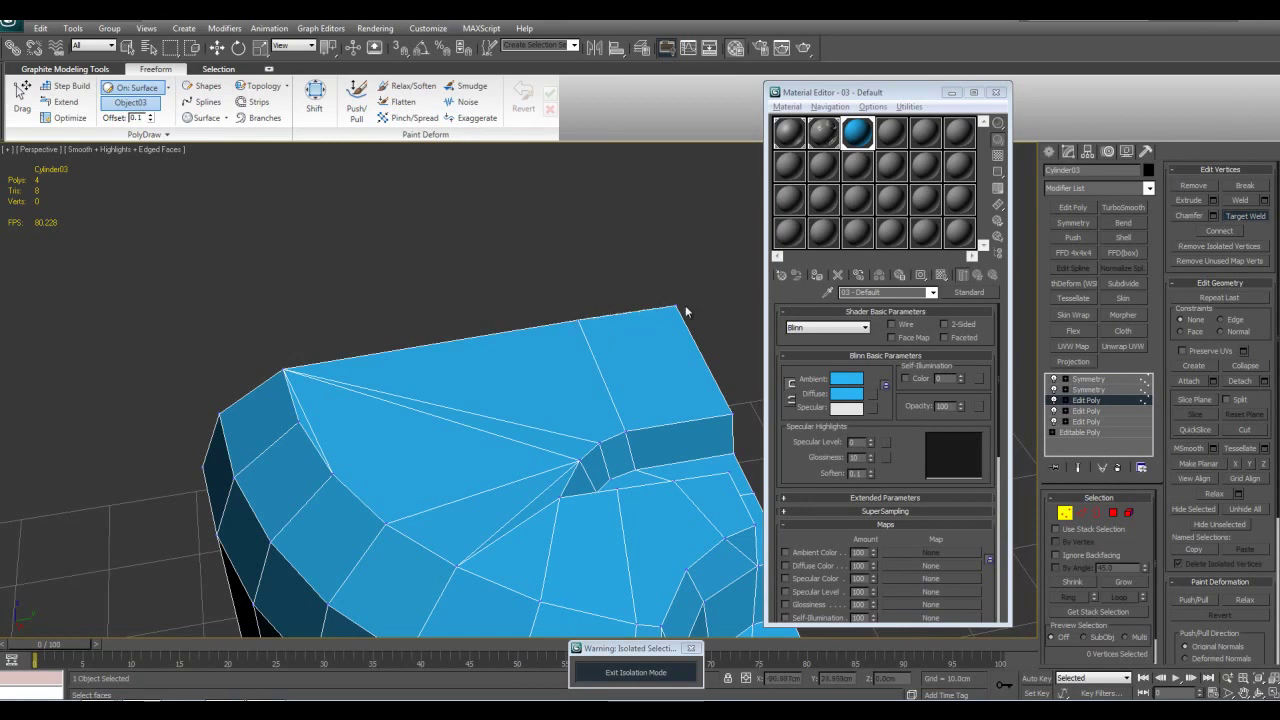
- Target weld the surplus mid-wall vertex of the block between the two recesses to the wall's corner
alt+middle_drag(601, 320, 592, 490)
middle_drag(592, 490, 228, 400)
scroll(517, 445, up, 5)
scroll(550, 416, up, 2)
middle_drag(518, 402, 527, 435)
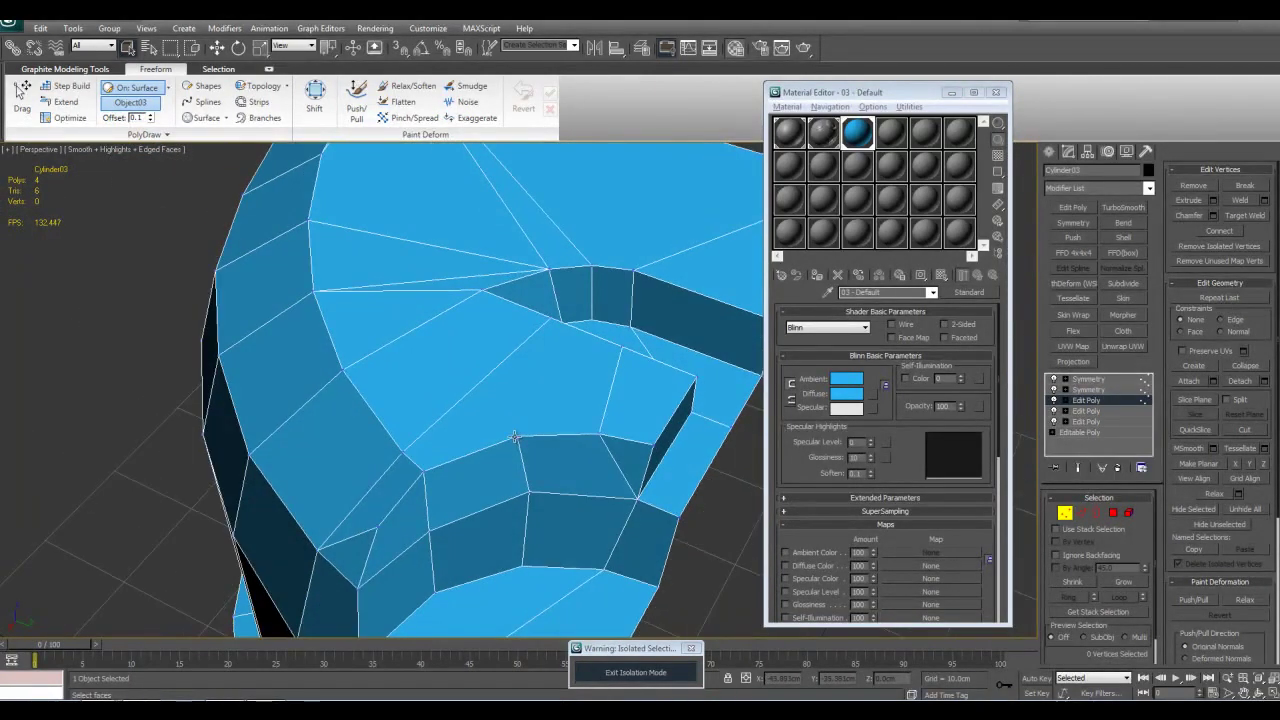
alt+middle_drag(549, 315, 563, 418)
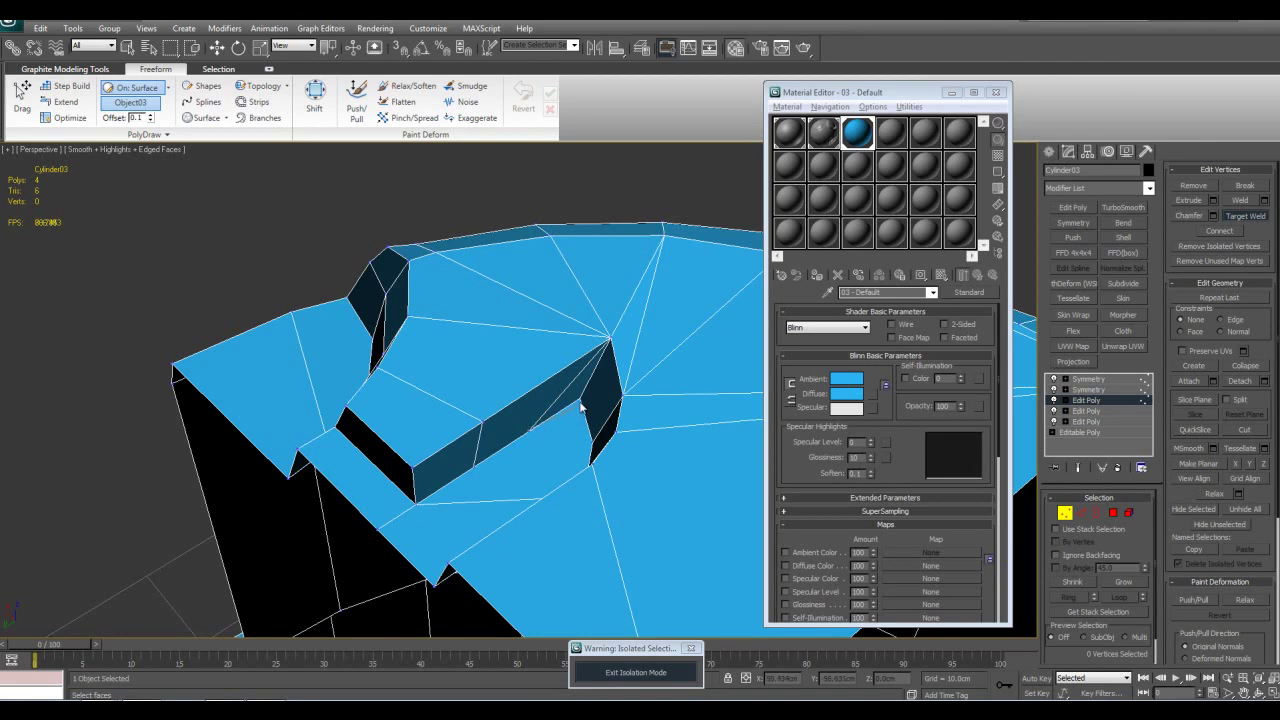
alt+middle_drag(546, 446, 509, 374)
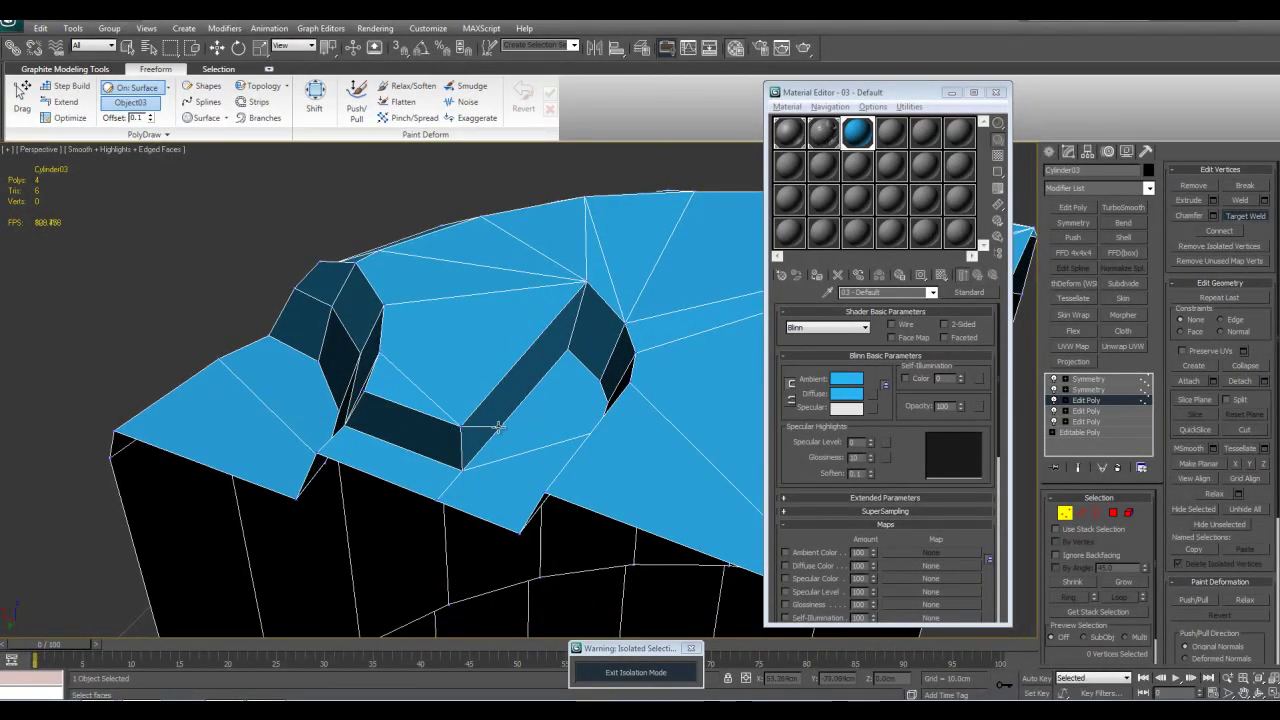
alt+middle_drag(457, 479, 528, 488)
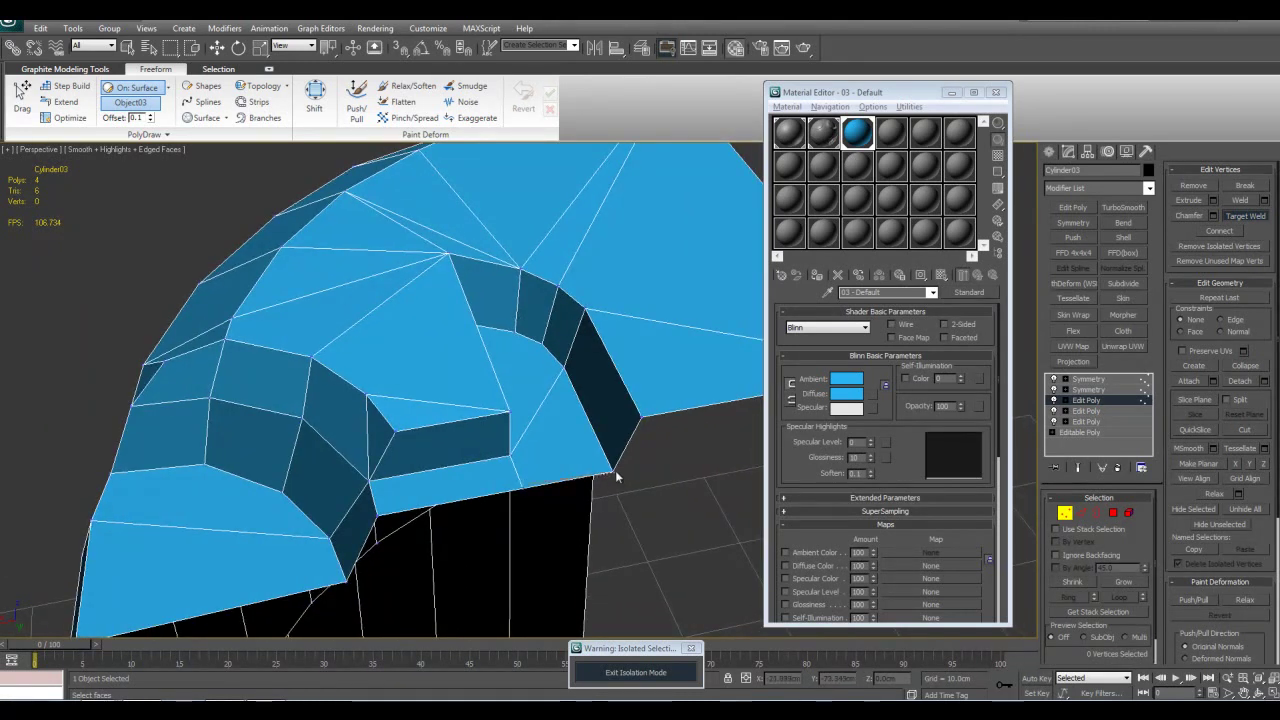
right_click(594, 446)
- Select the diagonal edge at the block's rim corner to check how the round recess's wall is divided
scroll(525, 433, down, 2)
alt+middle_drag(525, 433, 588, 414)
scroll(533, 433, up, 2)
key(2)
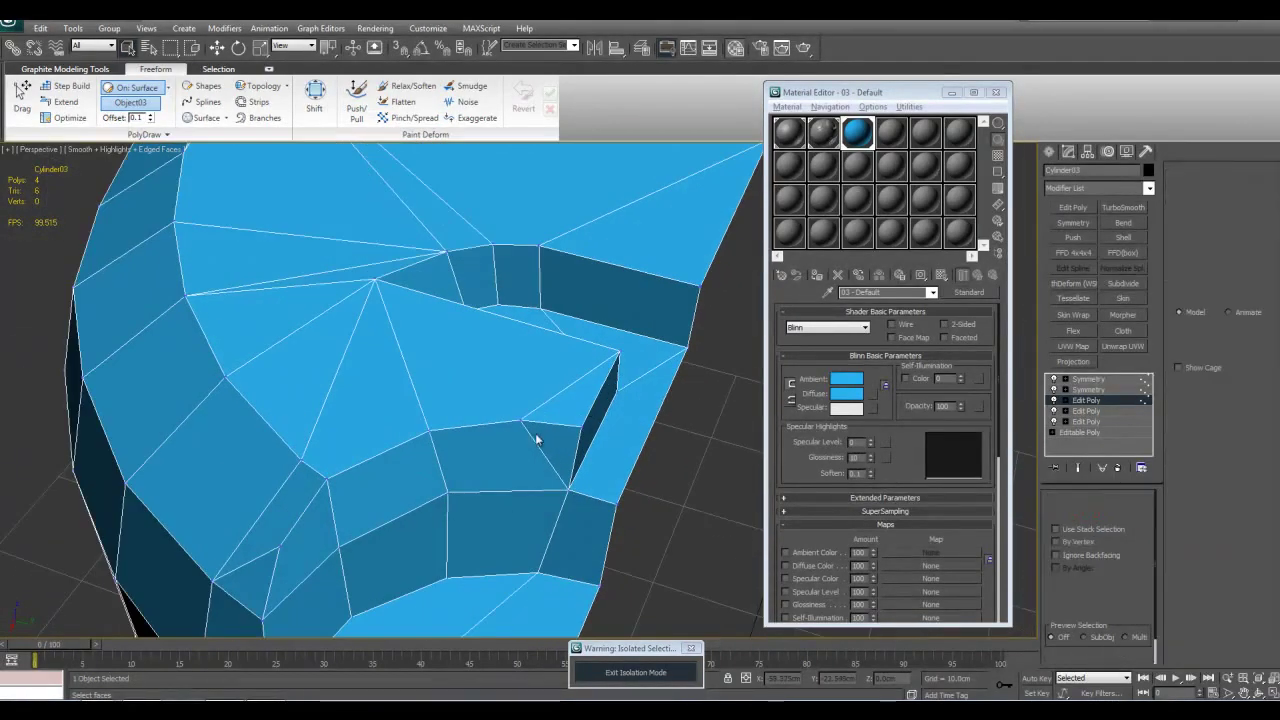
click(531, 428)
alt+middle_drag(546, 458, 499, 424)
- Exit isolation and isolate the low-poly cylinder together with the high-poly dome pieces
click(645, 682)
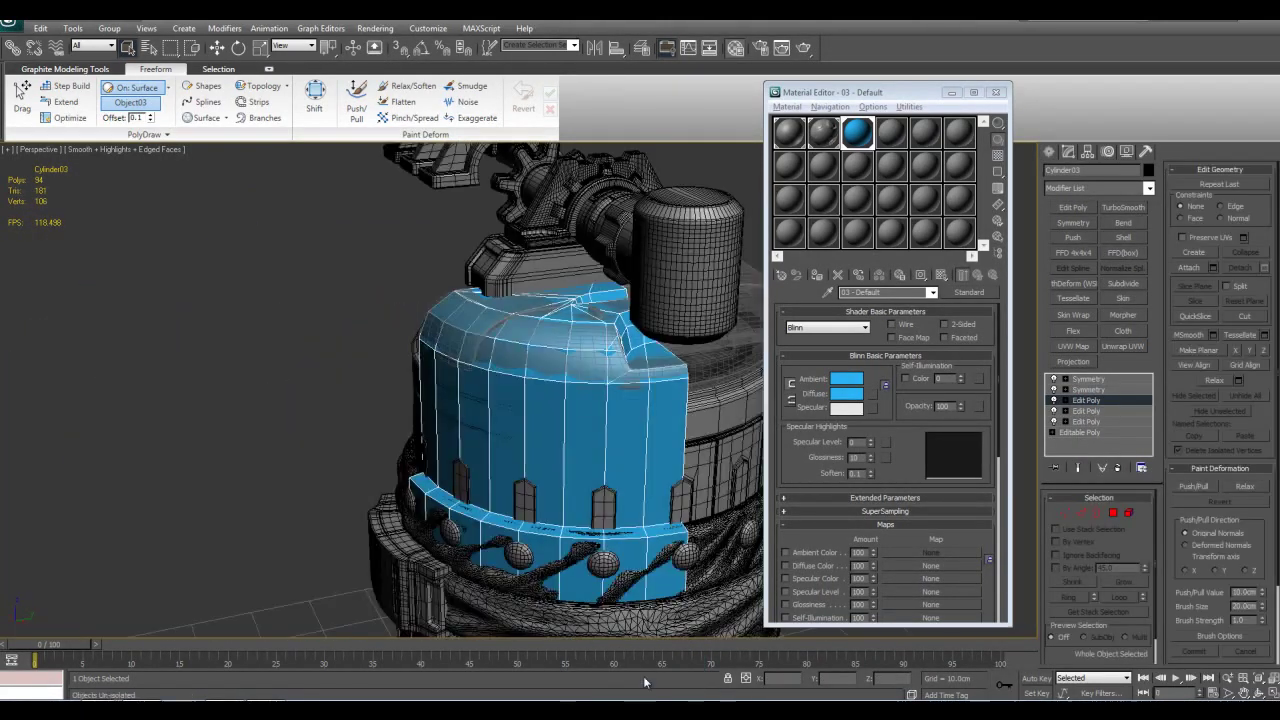
key(z)
middle_drag(615, 431, 570, 600)
scroll(570, 600, up, 3)
ctrl+click(598, 335)
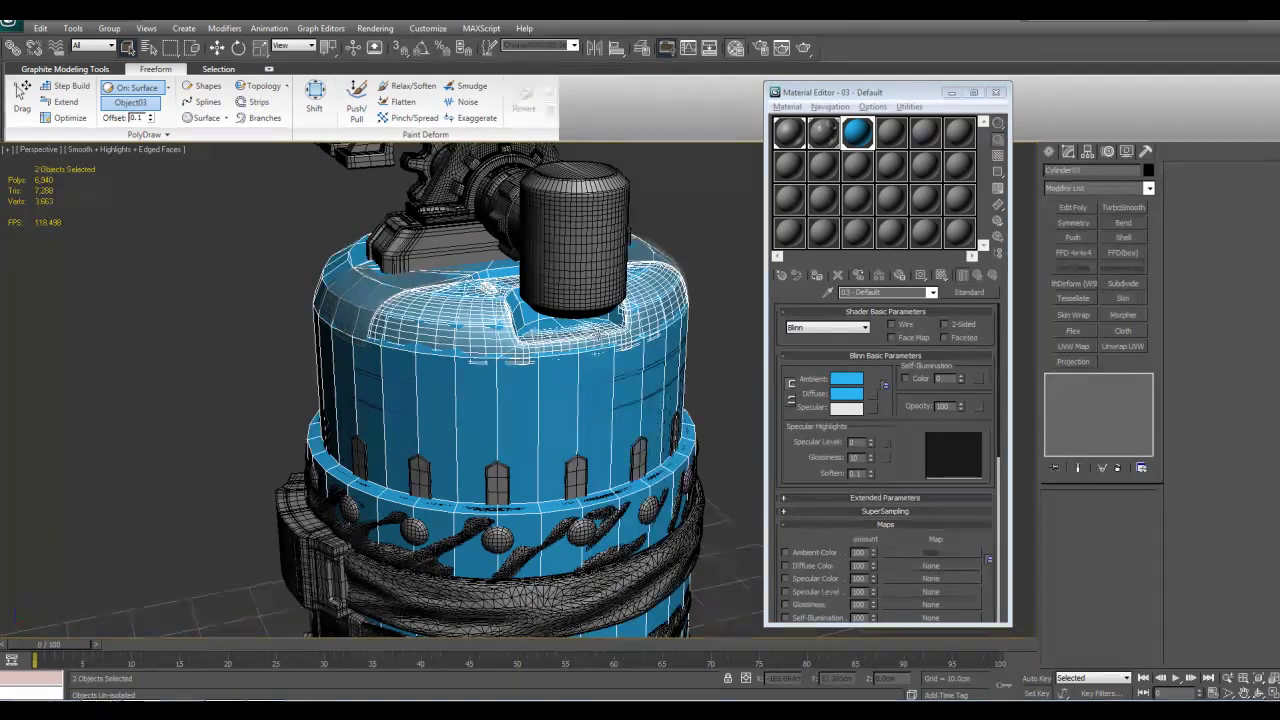
ctrl+click(360, 287)
key(alt+q)
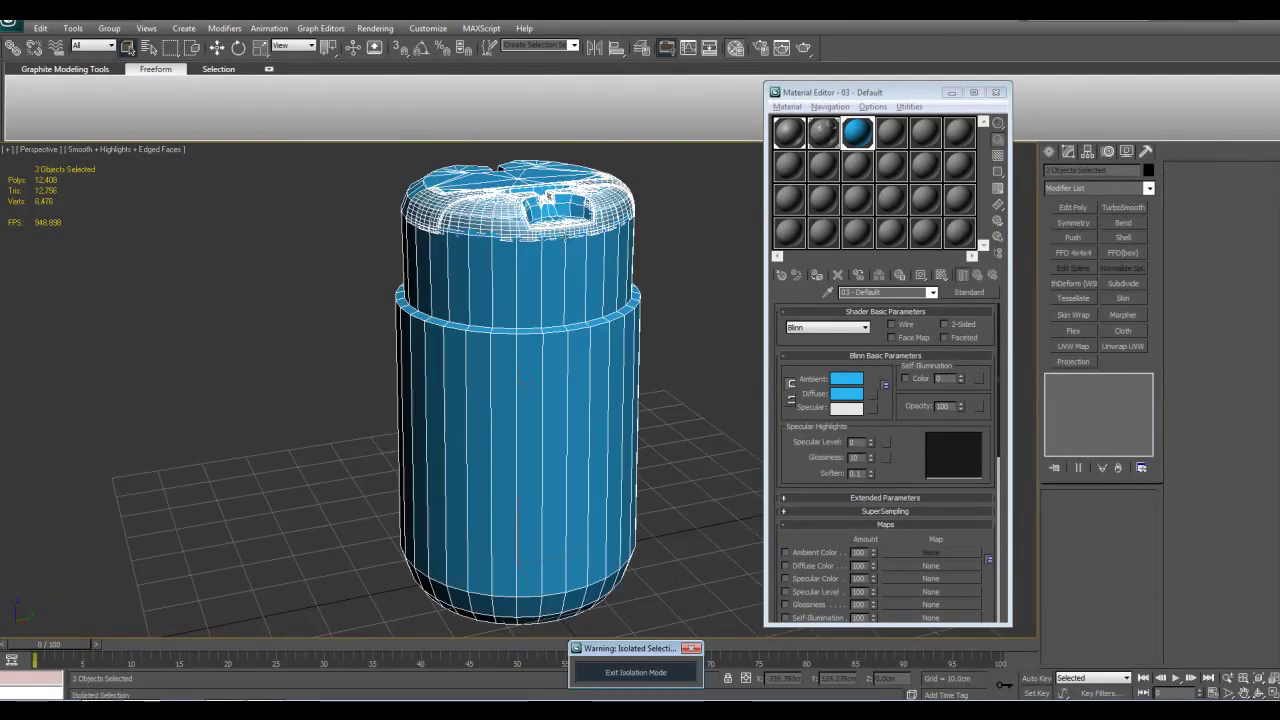
- Move the low-poly vertex on the round recess's outer rim onto the high-poly edge
click(549, 242)
click(551, 224)
middle_drag(551, 224, 503, 411)
scroll(550, 395, up, 4)
scroll(503, 411, up, 3)
click(494, 347)
middle_drag(494, 347, 556, 401)
scroll(583, 446, up, 2)
scroll(581, 418, up, 1)
key(1)
click(571, 403)
key(w)
drag(552, 394, 552, 405)
alt+middle_drag(580, 404, 594, 439)
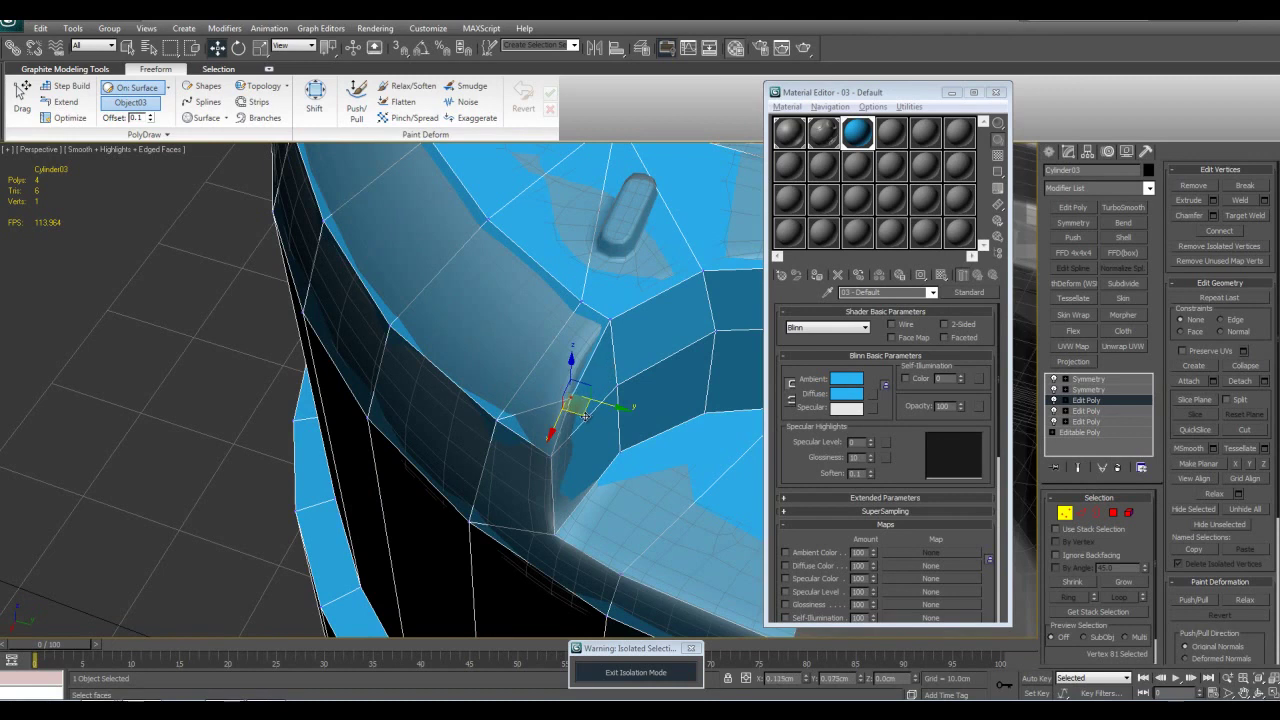
- Shift the neighbouring dome-band vertex slightly so it follows the high-poly curvature
alt+middle_drag(659, 466, 477, 397)
key(alt+1)
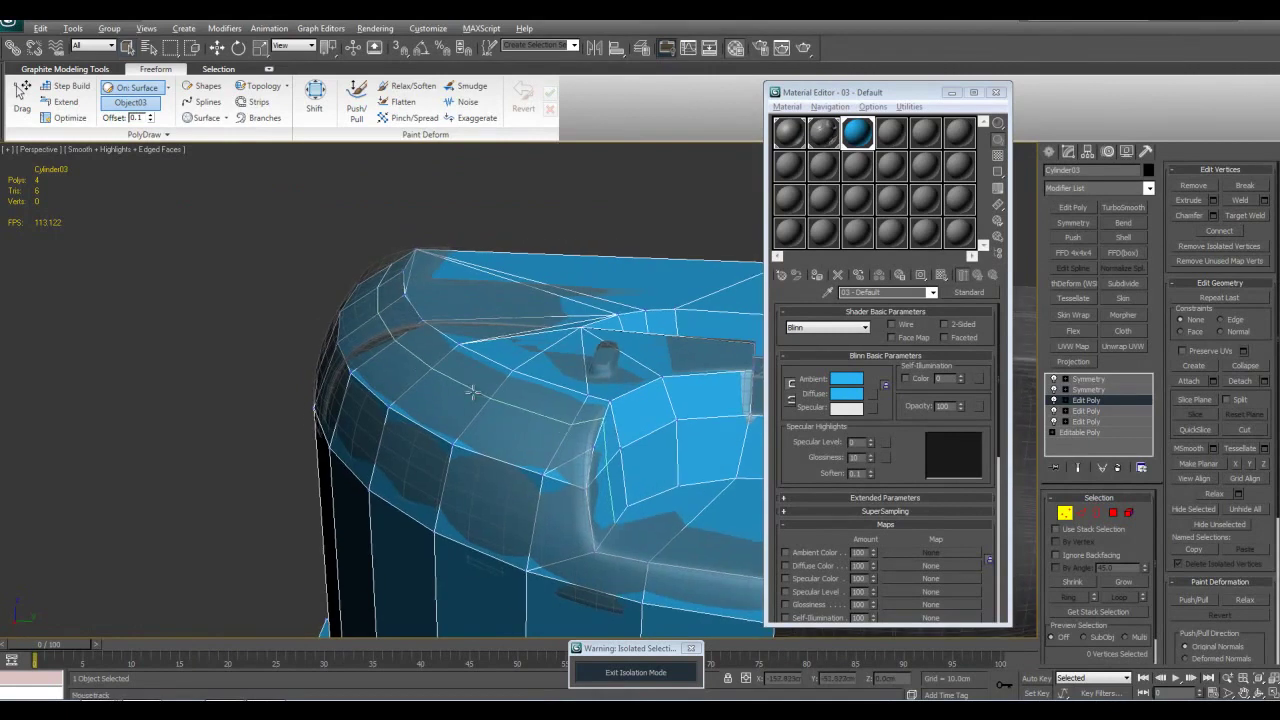
click(462, 400)
key(w)
drag(514, 394, 520, 397)
alt+middle_drag(514, 410, 506, 488)
- Select the three surplus edges beside the round recess's side wall in see-through display and remove them with their vertices
scroll(506, 488, down, 2)
key(q)
key(alt+x)
drag(371, 239, 520, 443)
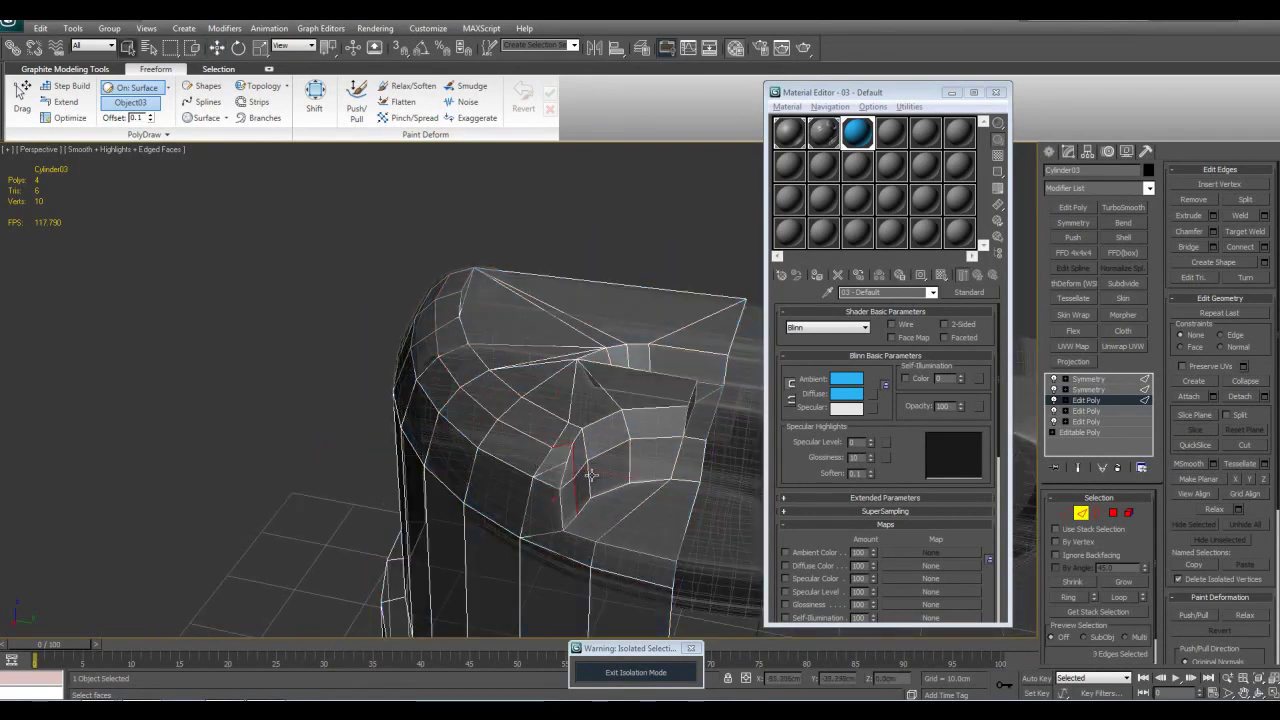
scroll(580, 466, up, 2)
key(ctrl+BackSpace)
alt+middle_drag(597, 464, 570, 427)
key(alt+x)
key(1)
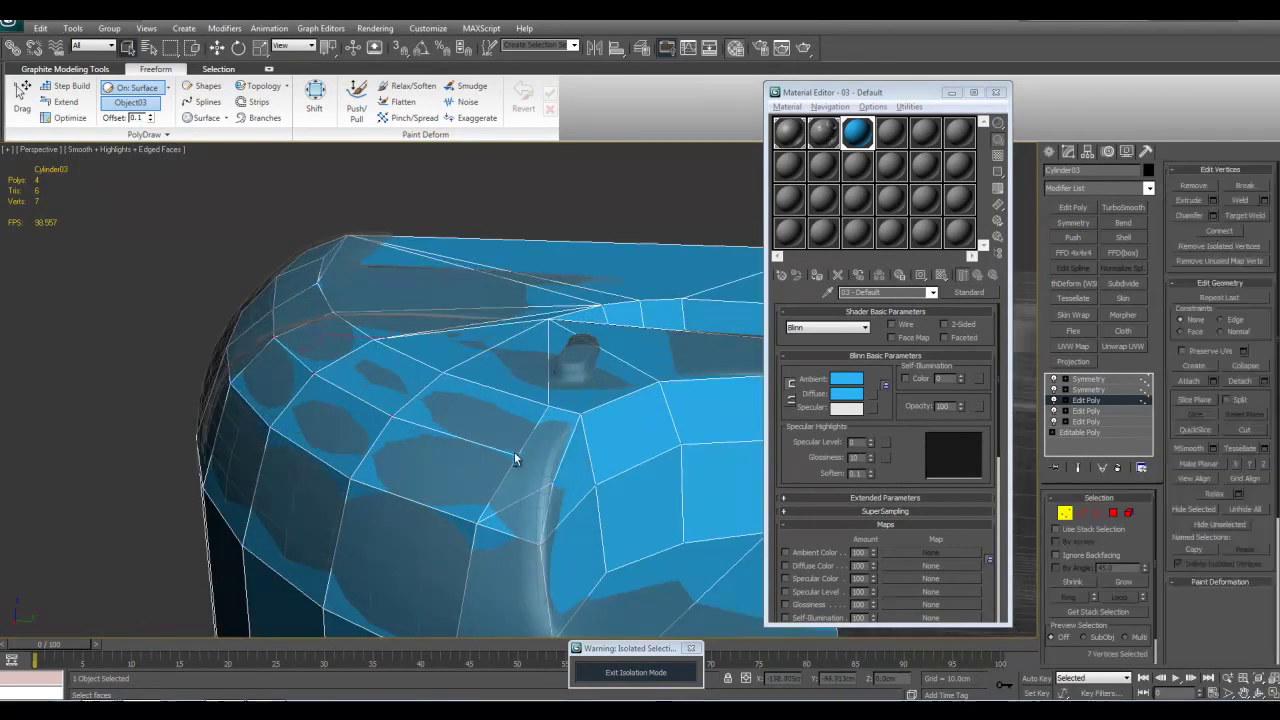
- Connect the loose dome-band vertex to the vertex on the round recess's side wall with a new edge
click(517, 456)
key(alt+x)
ctrl+click(556, 487)
key(ctrl+shift+e)
- Reposition the lower vertex on the round recess's rim in small moves to match the high-poly edge
key(2)
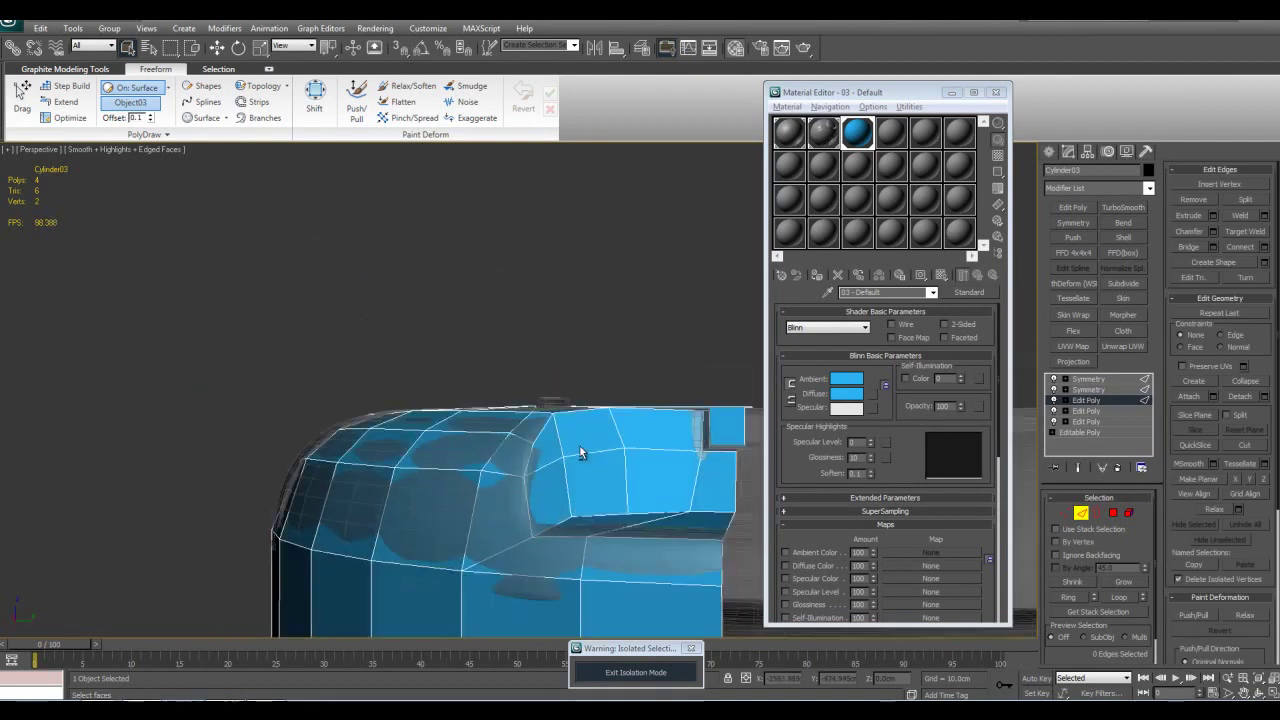
alt+middle_drag(580, 452, 524, 464)
scroll(532, 452, up, 2)
key(1)
scroll(554, 404, up, 2)
click(521, 467)
key(w)
drag(519, 441, 520, 434)
alt+middle_drag(589, 458, 648, 514)
drag(651, 493, 645, 491)
alt+middle_drag(571, 448, 556, 446)
drag(559, 437, 562, 434)
middle_drag(600, 507, 561, 568)
drag(512, 526, 562, 568)
middle_drag(567, 560, 574, 512)
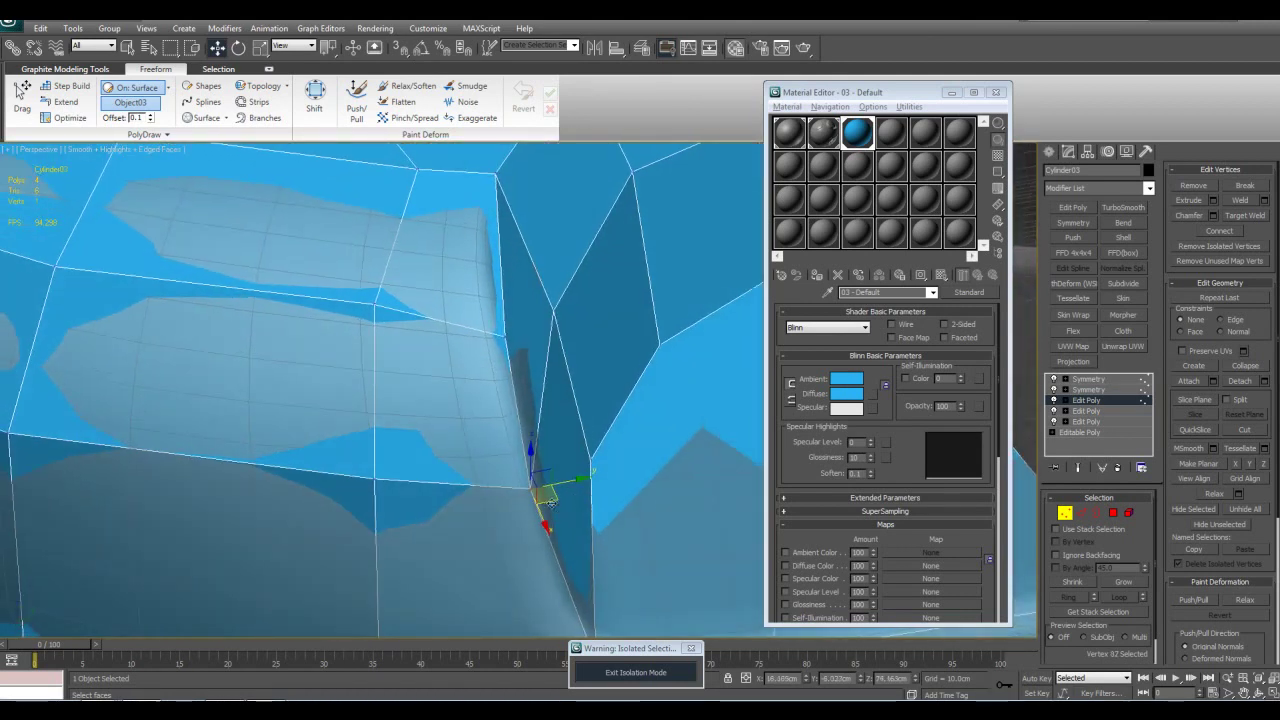
drag(553, 500, 557, 499)
scroll(600, 510, down, 4)
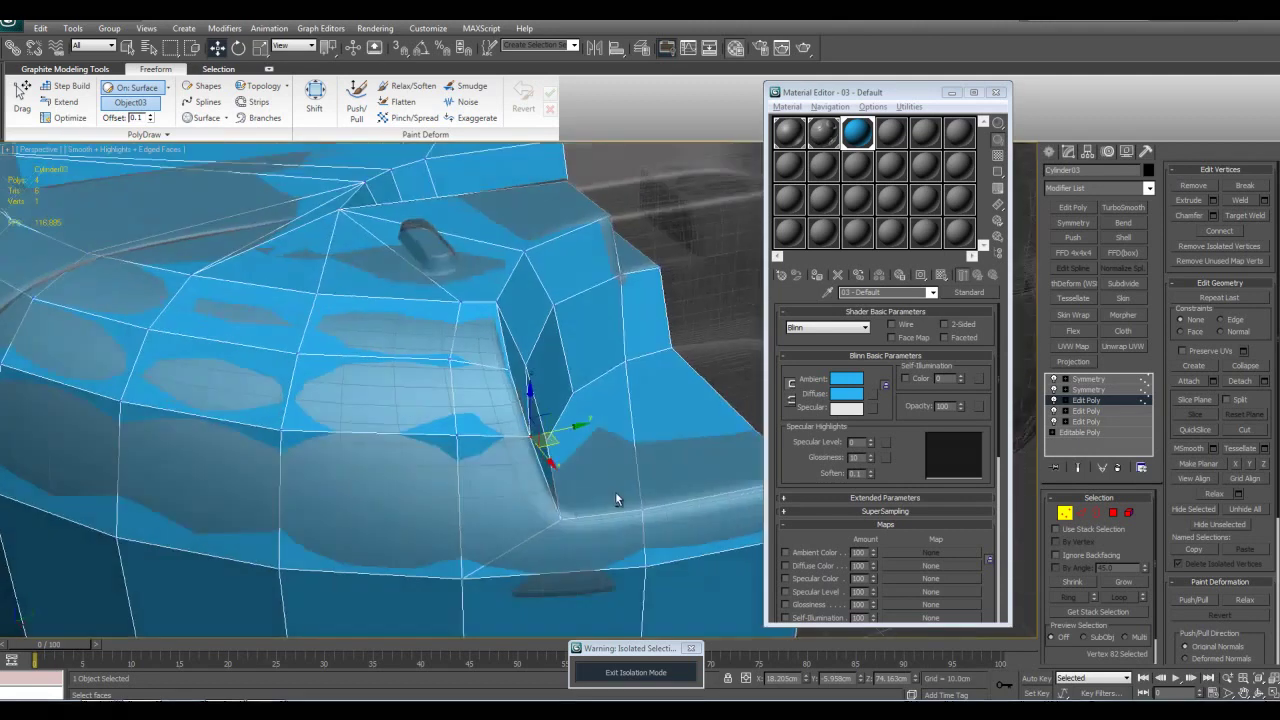
- Move the next vertex up the round recess's rim onto the high-poly edge
alt+middle_drag(615, 498, 551, 385)
key(q)
scroll(551, 400, up, 3)
alt+middle_drag(551, 430, 508, 456)
drag(505, 458, 588, 557)
key(w)
middle_drag(568, 473, 572, 440)
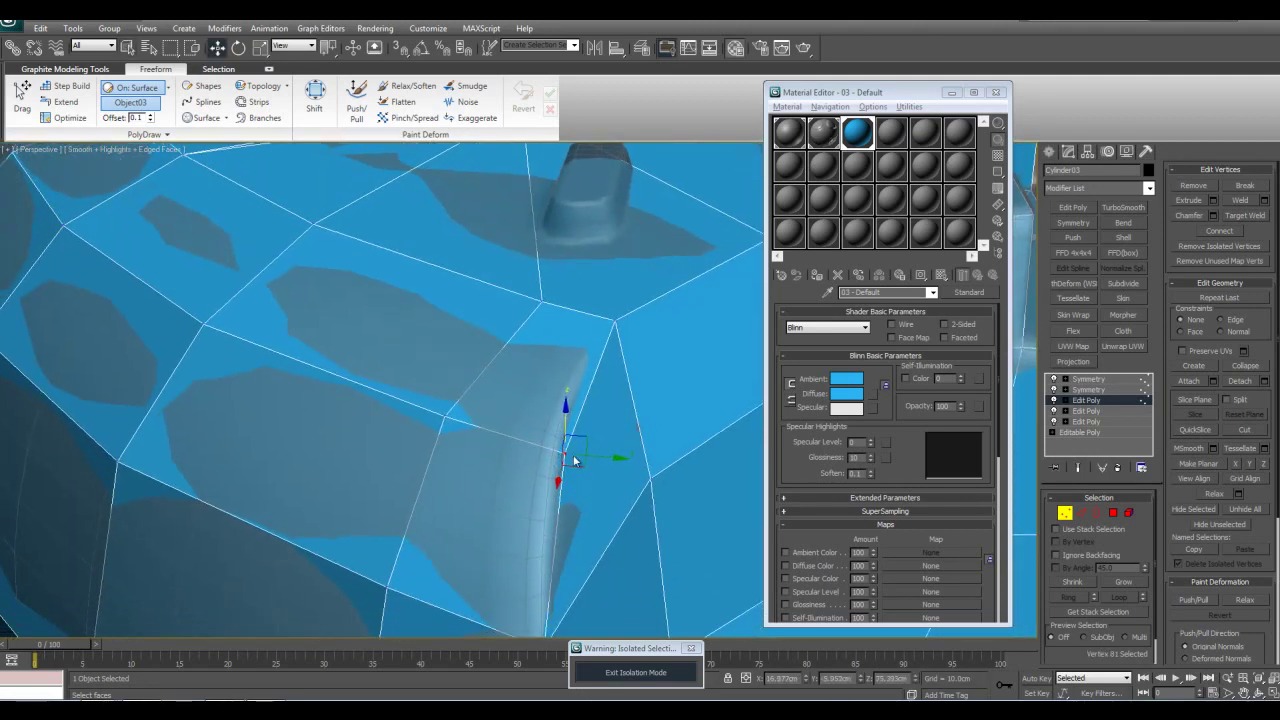
drag(575, 469, 568, 471)
scroll(611, 503, down, 3)
- Connect the vertices across the round recess's floor corner in see-through display, and restore the solid display
key(q)
click(603, 512)
alt+middle_drag(603, 512, 516, 379)
key(alt+x)
drag(538, 497, 556, 512)
key(ctrl+shift+e)
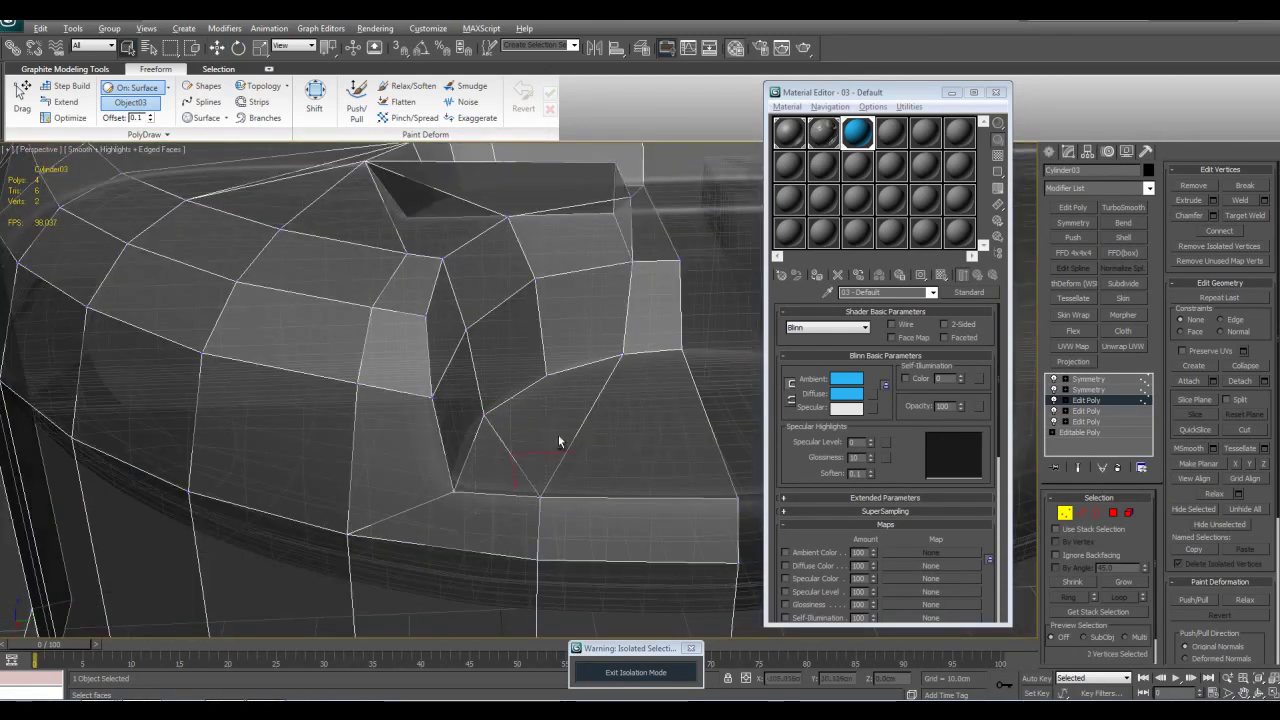
drag(506, 359, 586, 524)
key(ctrl+shift+e)
click(667, 429)
alt+middle_drag(667, 428, 604, 412)
key(alt+x)
middle_drag(597, 364, 503, 404)
scroll(538, 457, down, 4)
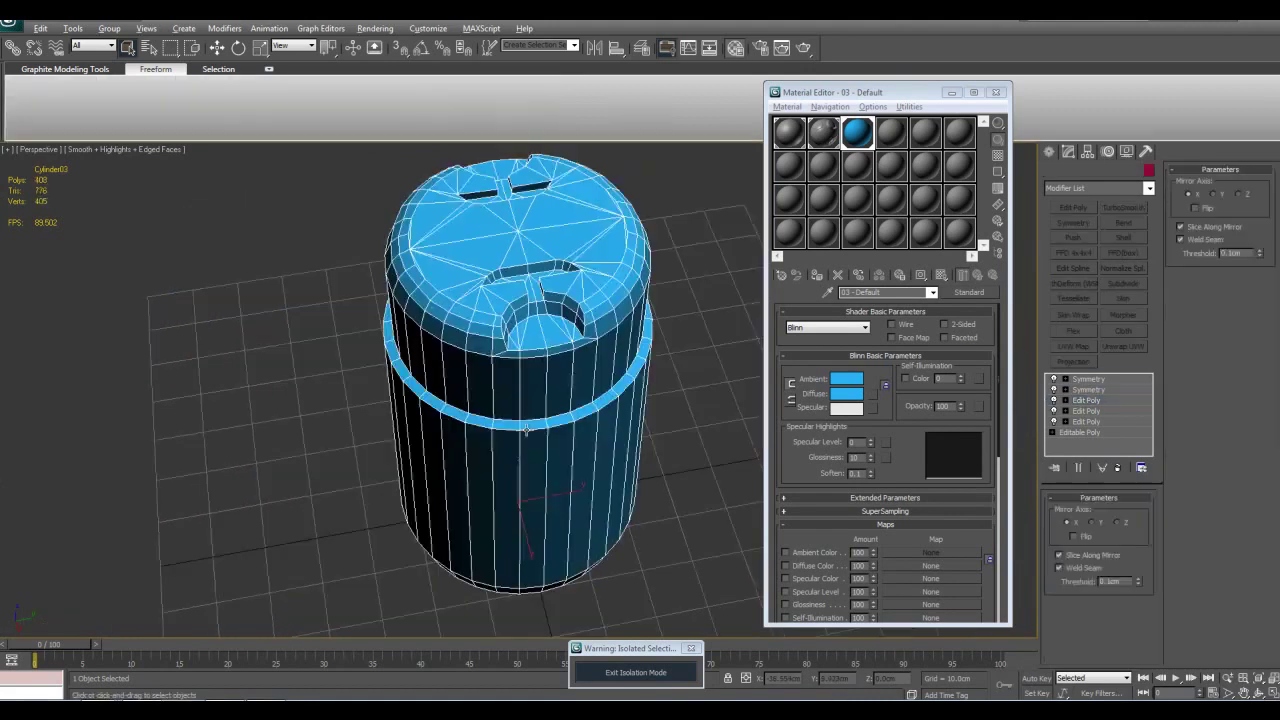
- Return from the Symmetry result to the upper Edit Poly level and select all polygons to reach their smoothing groups
click(1088, 379)
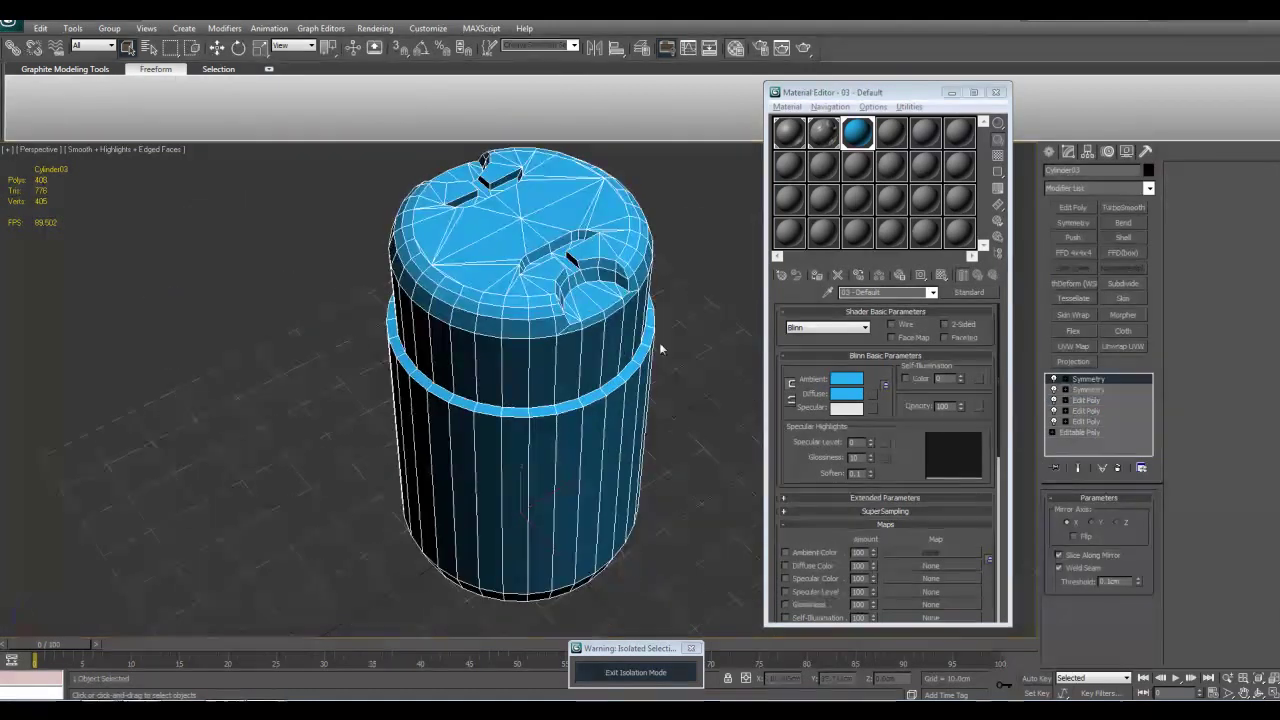
click(1091, 402)
middle_drag(717, 301, 691, 369)
scroll(691, 369, up, 3)
key(4)
key(ctrl+a)
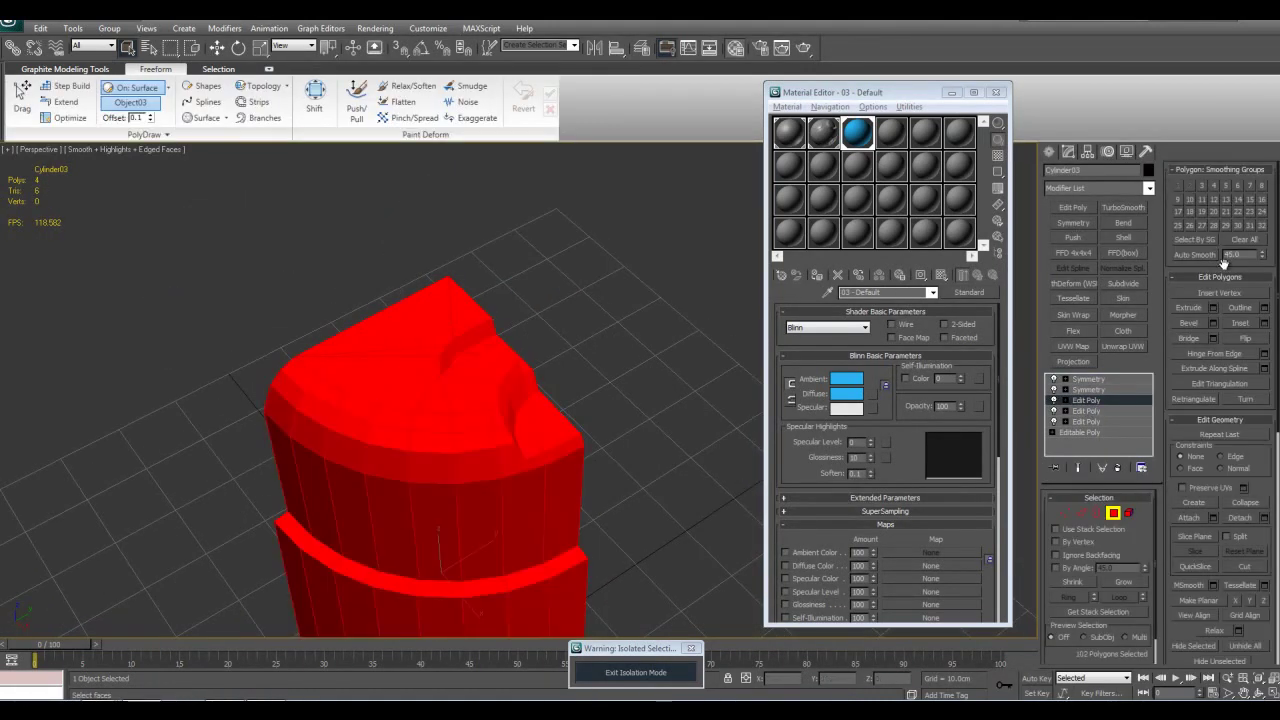
click(640, 272)
- Clear the polygon selection and examine the quarter section's dome band around the round recess for surplus geometry
key(4)
scroll(531, 329, up, 1)
middle_drag(475, 350, 577, 403)
scroll(565, 371, up, 3)
key(4)
click(549, 426)
key(z)
scroll(577, 417, down, 4)
key(ctrl+d)
scroll(611, 465, down, 4)
alt+middle_drag(611, 465, 596, 385)
scroll(596, 385, up, 2)
drag(0, 0, 0, 0)
alt+middle_drag(596, 385, 526, 439)
- Target weld the dome-band vertex beside the round recess to its neighbour and remove the leftover edges above it
key(1)
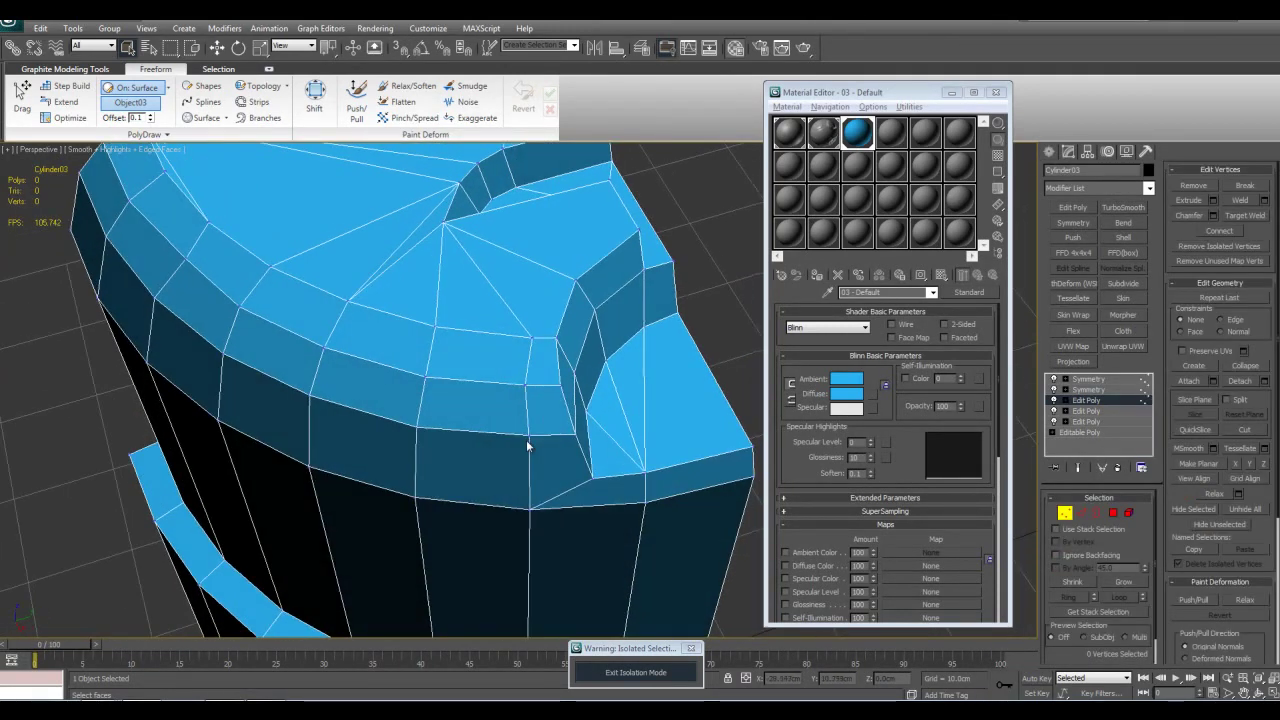
click(418, 430)
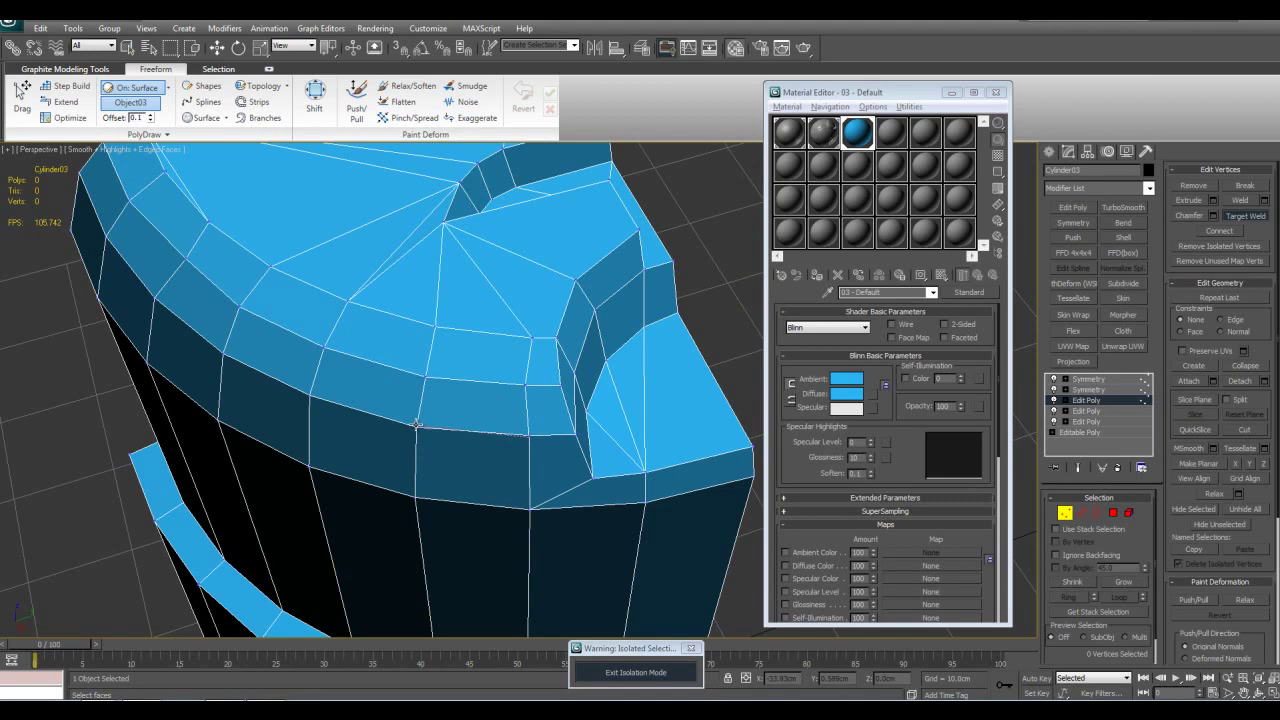
key(2)
click(492, 400)
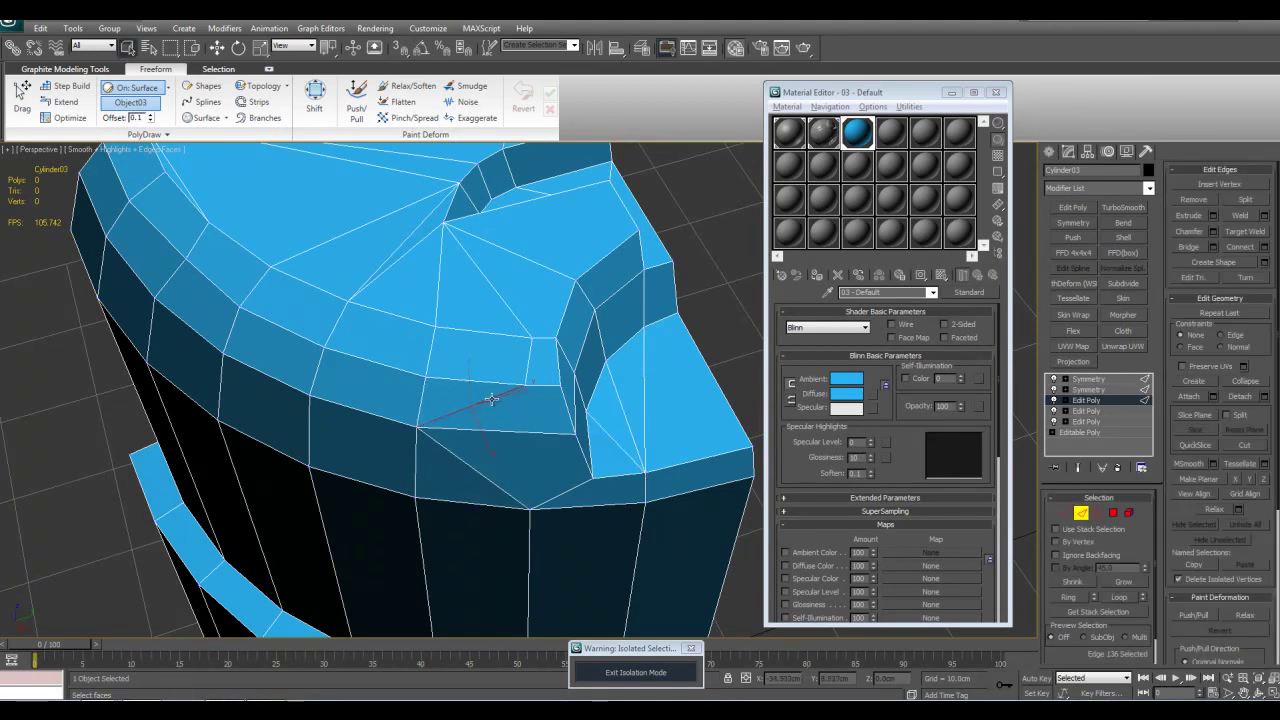
ctrl+click(516, 324)
key(ctrl+BackSpace)
mouse_move(546, 392)
alt+middle_down()
mouse_move(576, 338)
mouse_move(568, 381)
mouse_move(511, 420)
mouse_move(556, 402)
alt+middle_up()
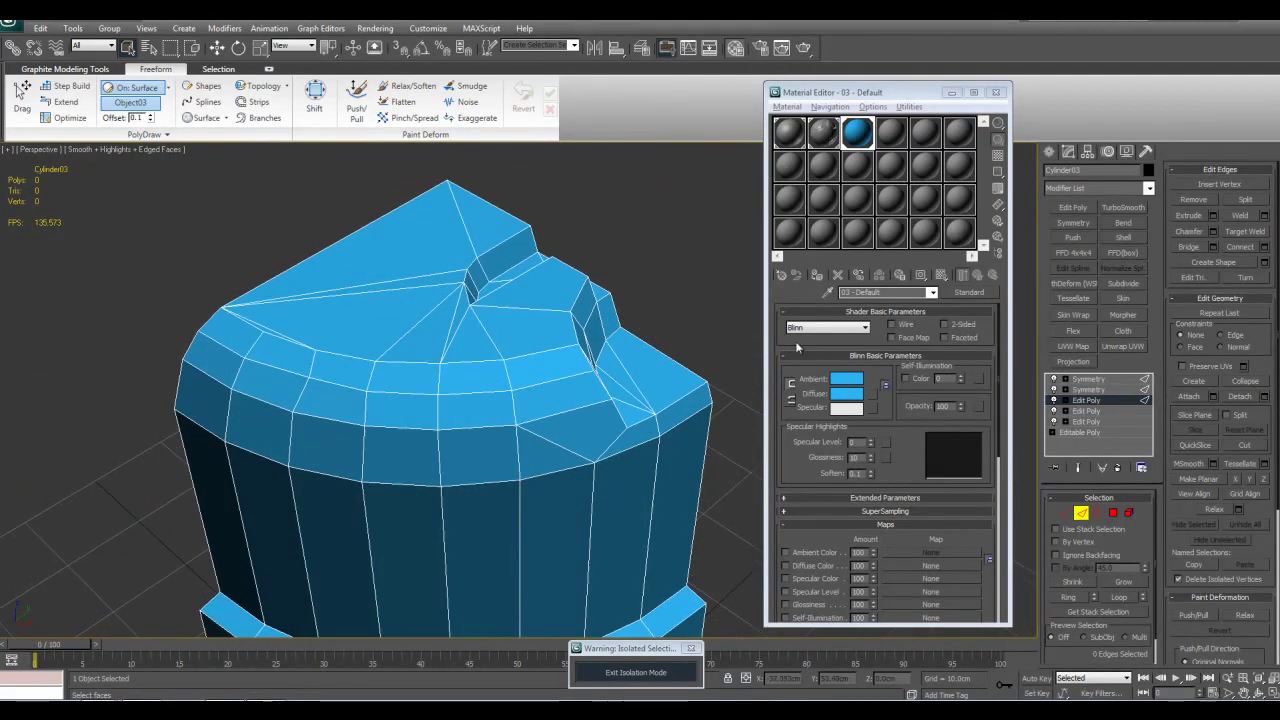
- Target weld the top ring's two vertices on either side of the middle rim vertex onto that vertex
key(1)
scroll(549, 354, up, 3)
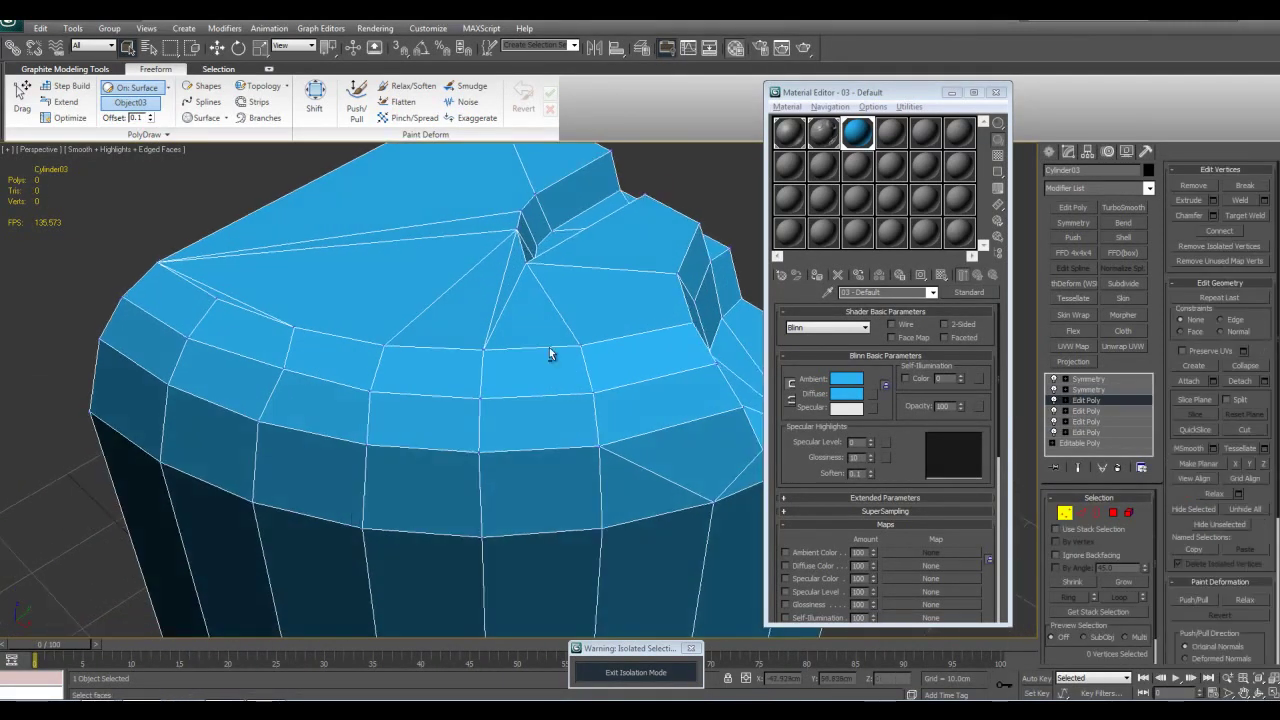
alt+middle_drag(549, 354, 391, 351)
click(480, 356)
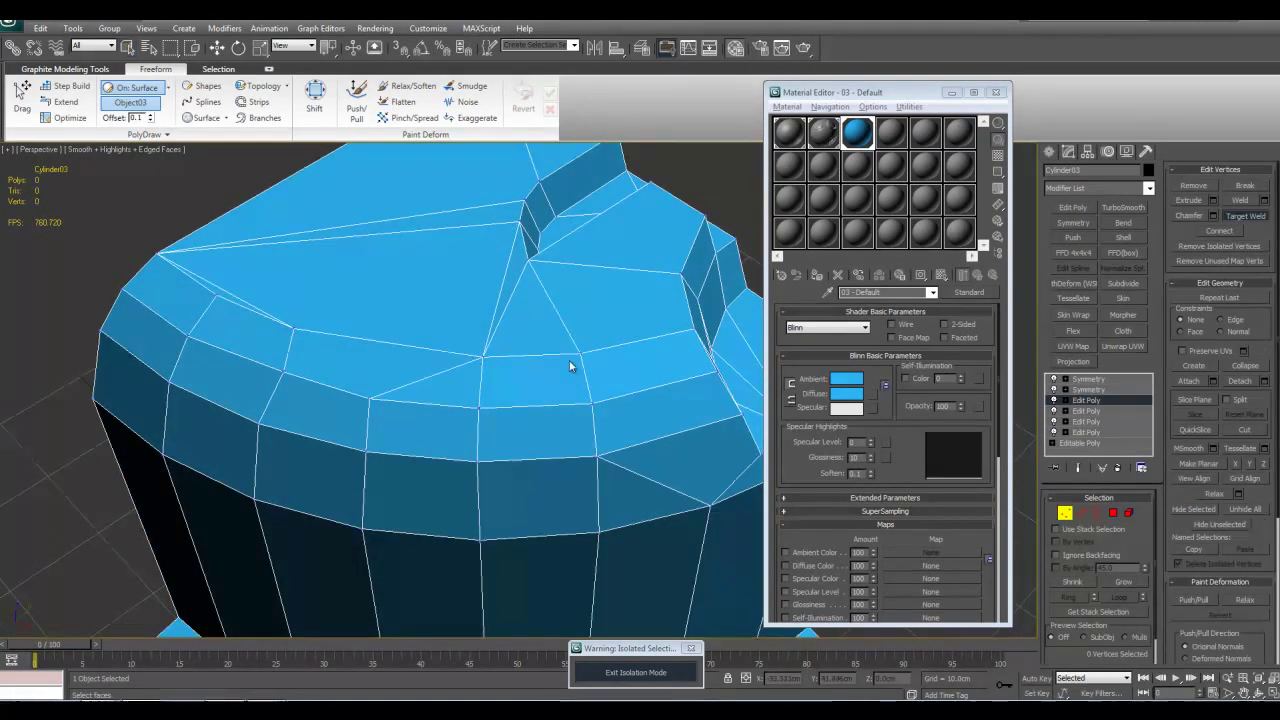
click(482, 356)
right_click(512, 376)
alt+middle_drag(512, 376, 406, 349)
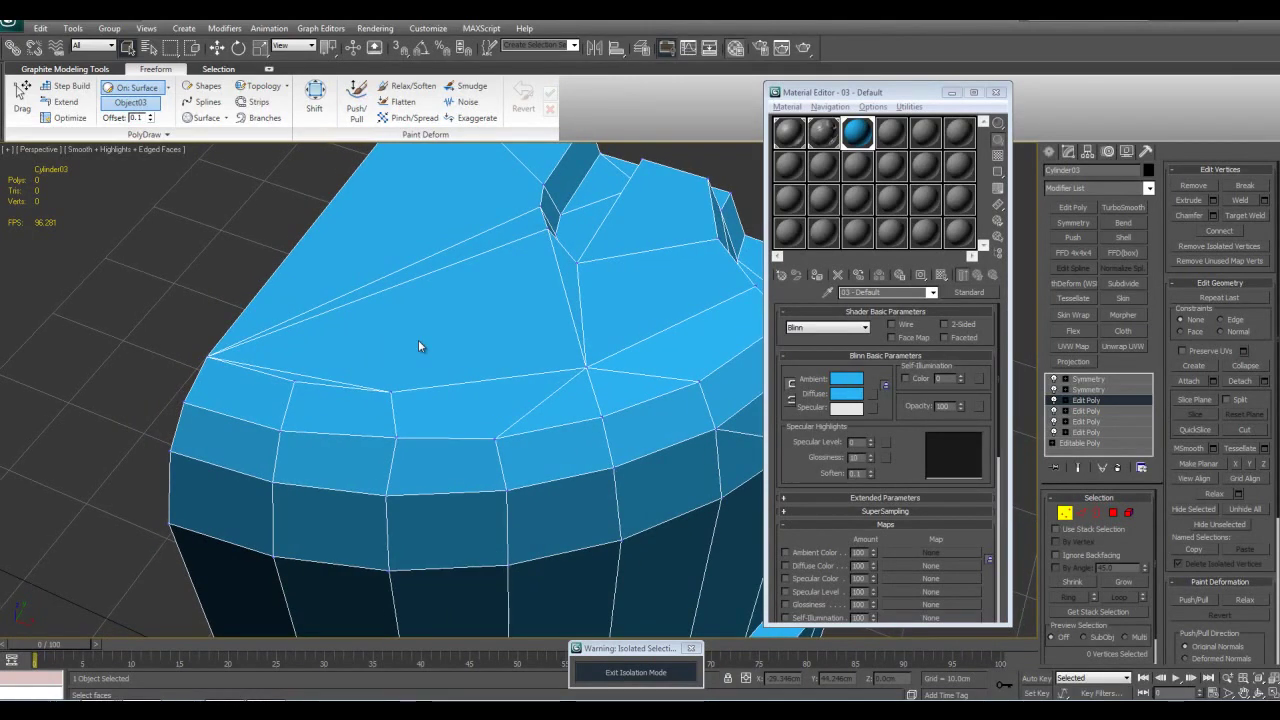
- Inspect the simplified dome top and its outer ring from several sides for further surplus vertices
middle_drag(586, 414, 479, 422)
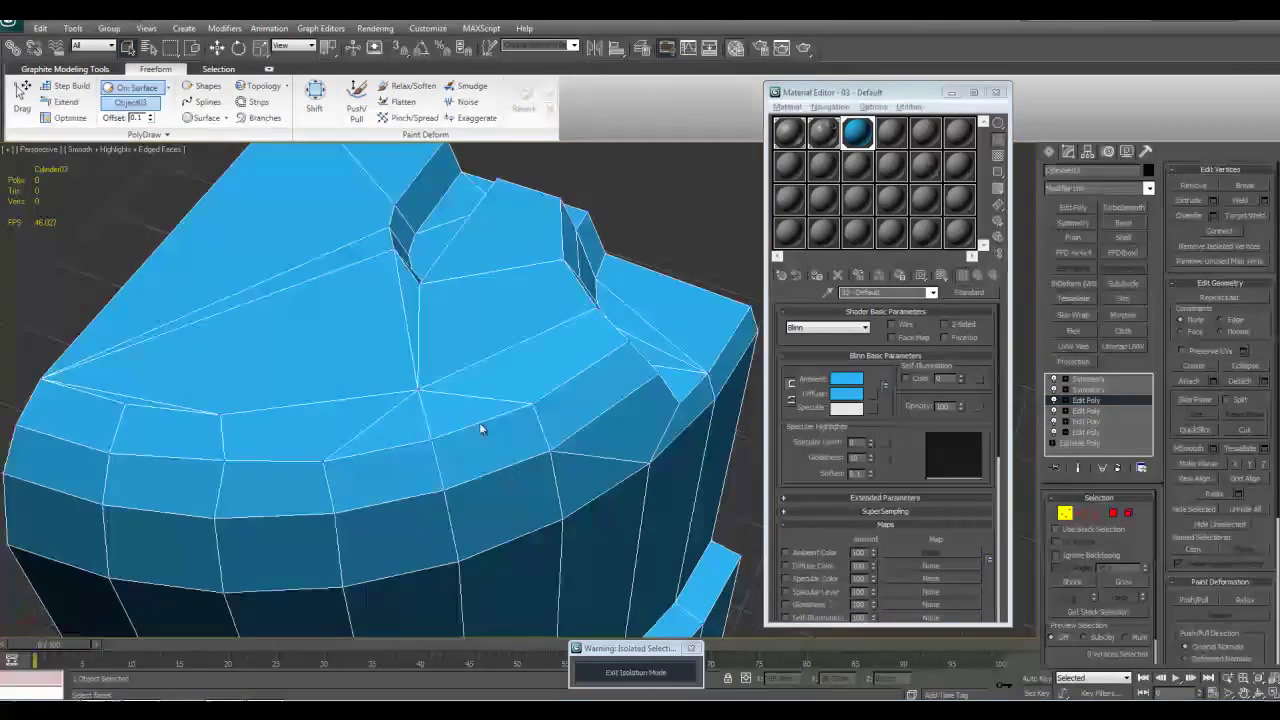
scroll(481, 422, down, 4)
scroll(508, 405, down, 5)
middle_drag(557, 416, 603, 400)
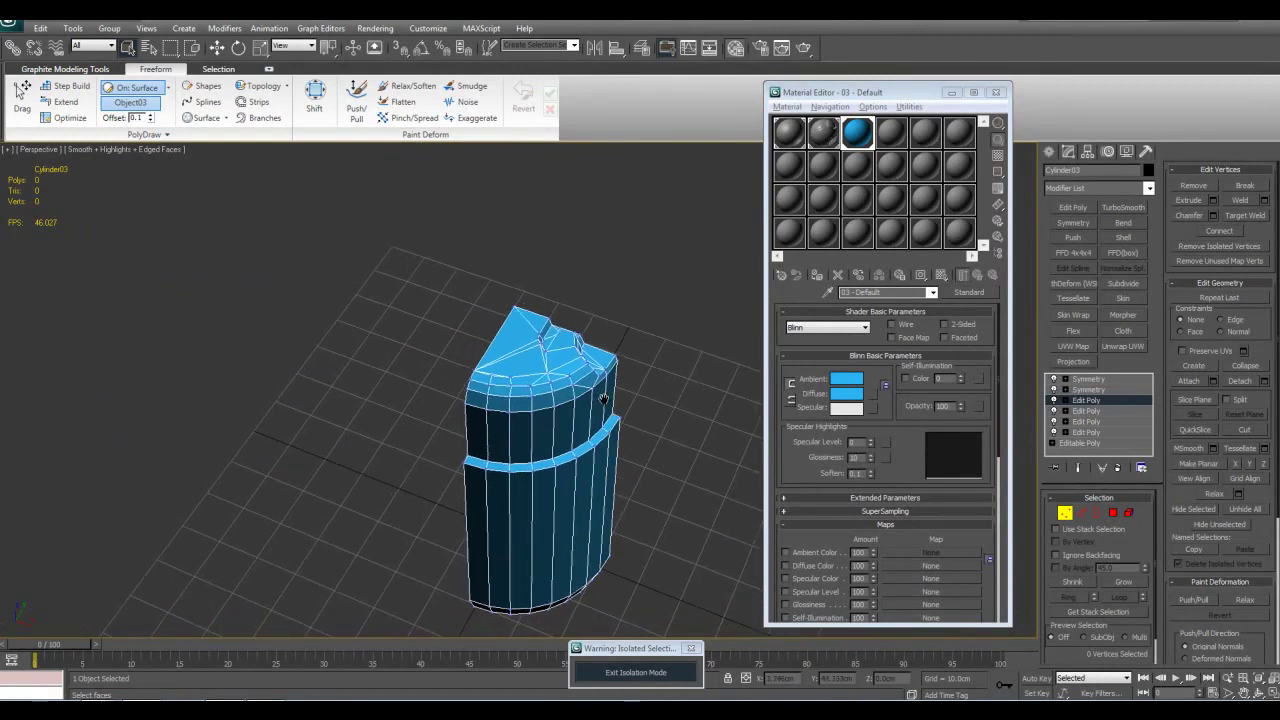
scroll(601, 398, up, 5)
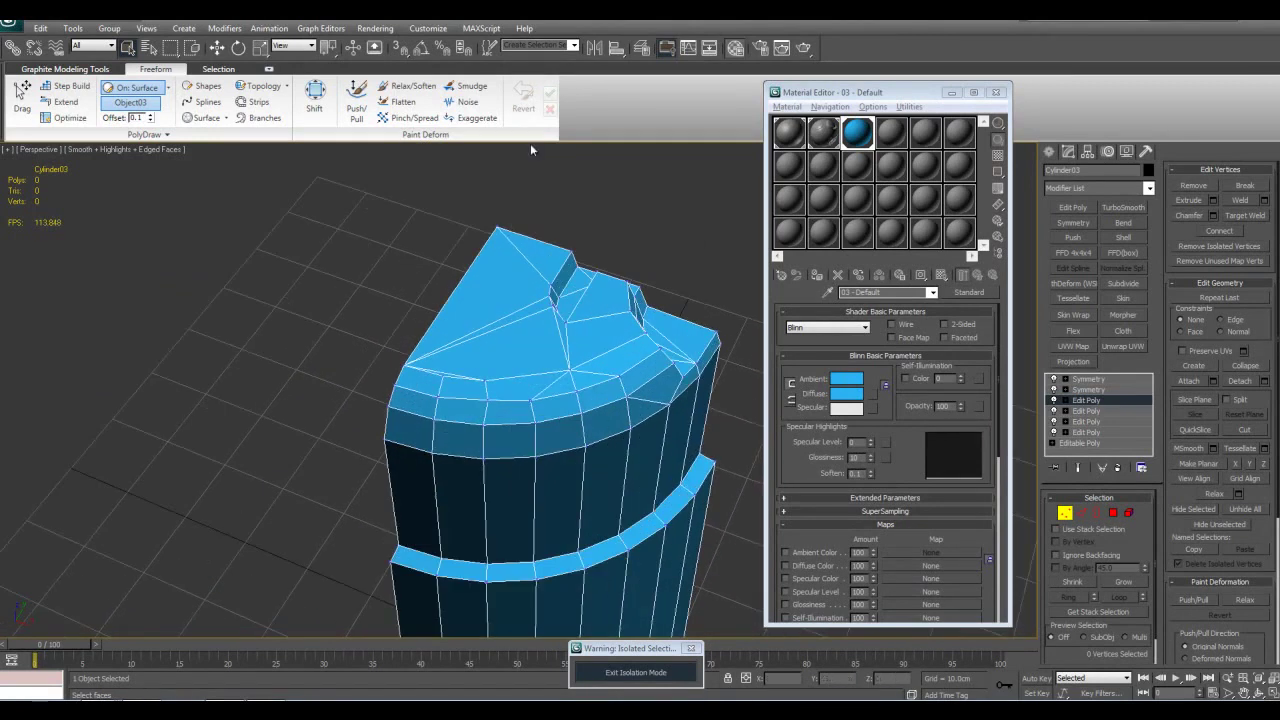
alt+middle_drag(674, 398, 438, 309)
scroll(605, 418, down, 3)
alt+middle_drag(611, 336, 690, 385)
alt+middle_drag(497, 405, 545, 465)
alt+middle_drag(396, 297, 534, 437)
scroll(621, 393, up, 3)
key(4)
scroll(489, 400, up, 3)
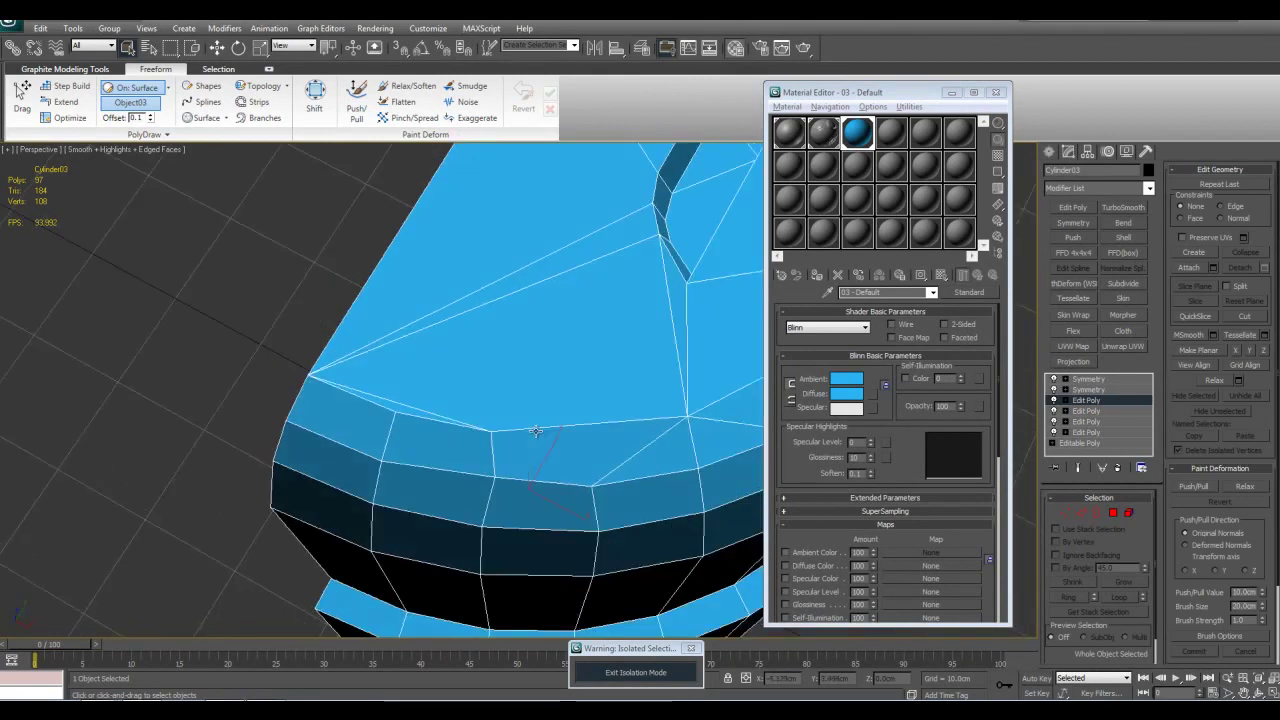
- Target weld the inner ring vertex near the symmetry border to its neighbour on the dome's rim
scroll(534, 432, down, 2)
key(4)
key(1)
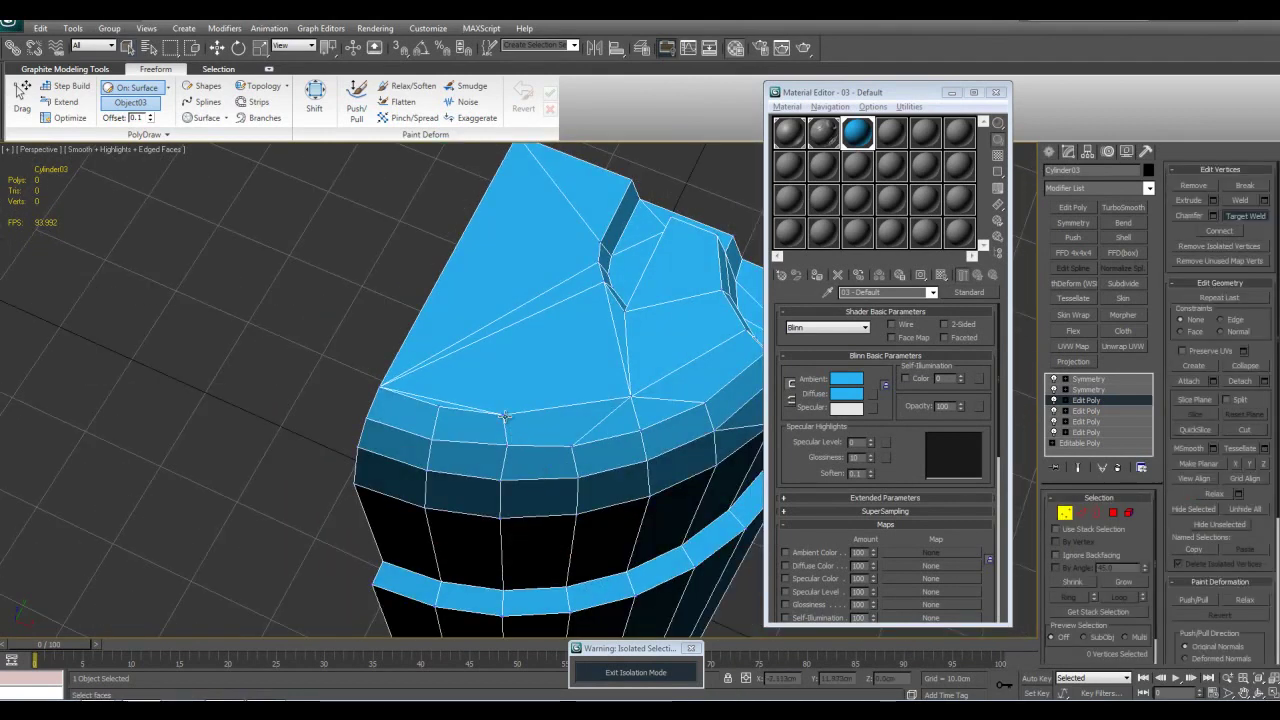
click(436, 405)
right_click(478, 427)
- Return to the topmost Symmetry modifier and inspect the full mirrored tank and its triangle count
alt+middle_drag(502, 444, 557, 406)
scroll(589, 420, down, 2)
key(1)
click(636, 317)
click(602, 353)
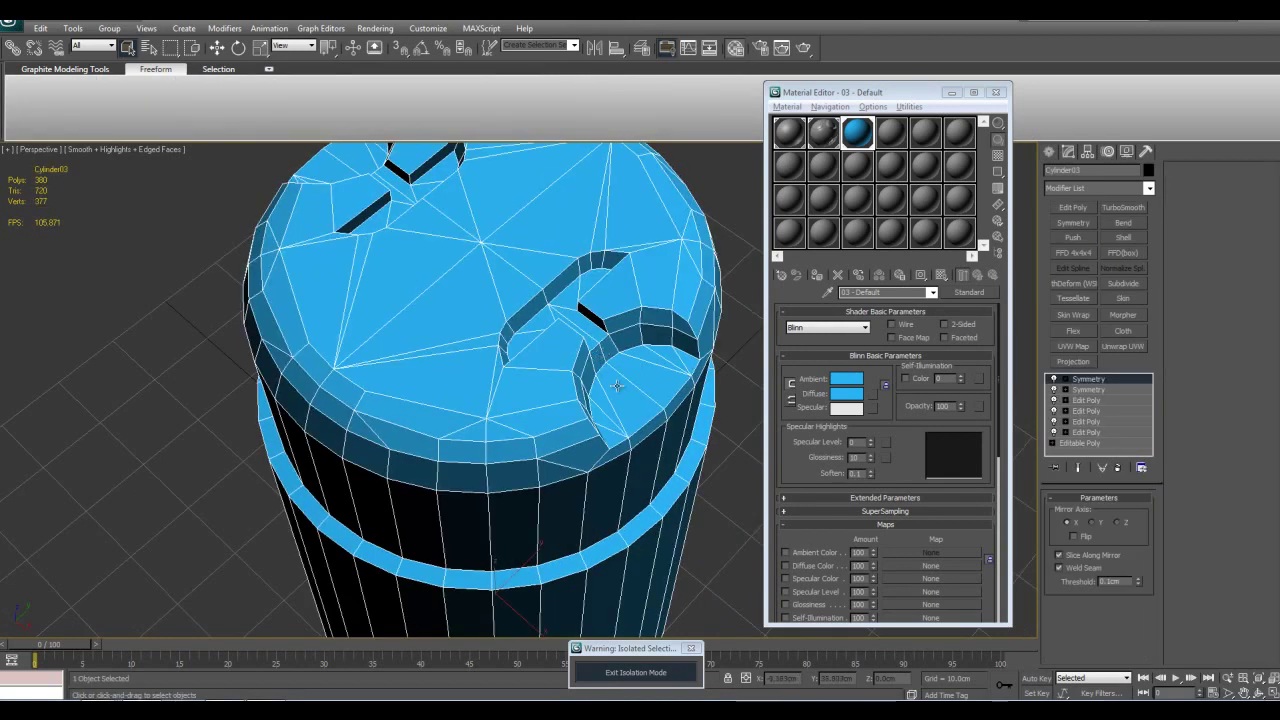
scroll(617, 386, down, 5)
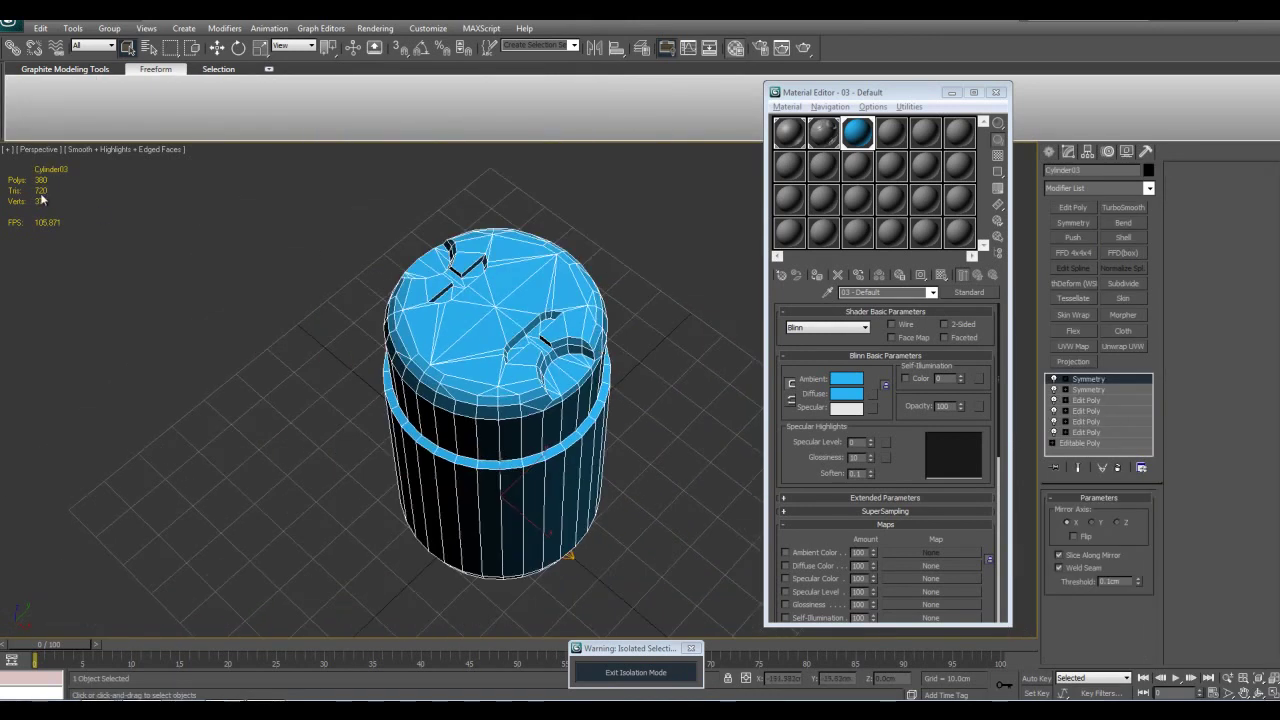
alt+middle_drag(462, 414, 497, 383)
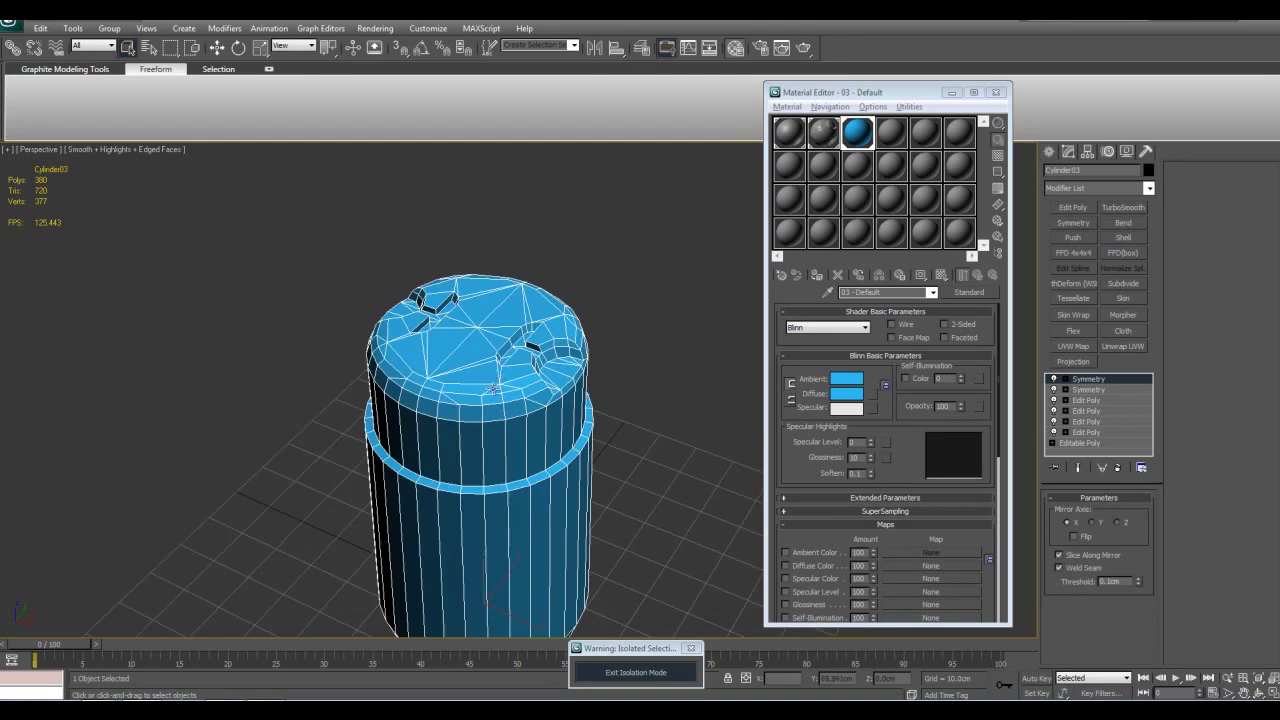
- Add a Subdivide modifier above the tank's Symmetry modifiers and set its size to 500 cm
scroll(577, 394, up, 3)
middle_drag(577, 394, 644, 381)
scroll(643, 381, up, 2)
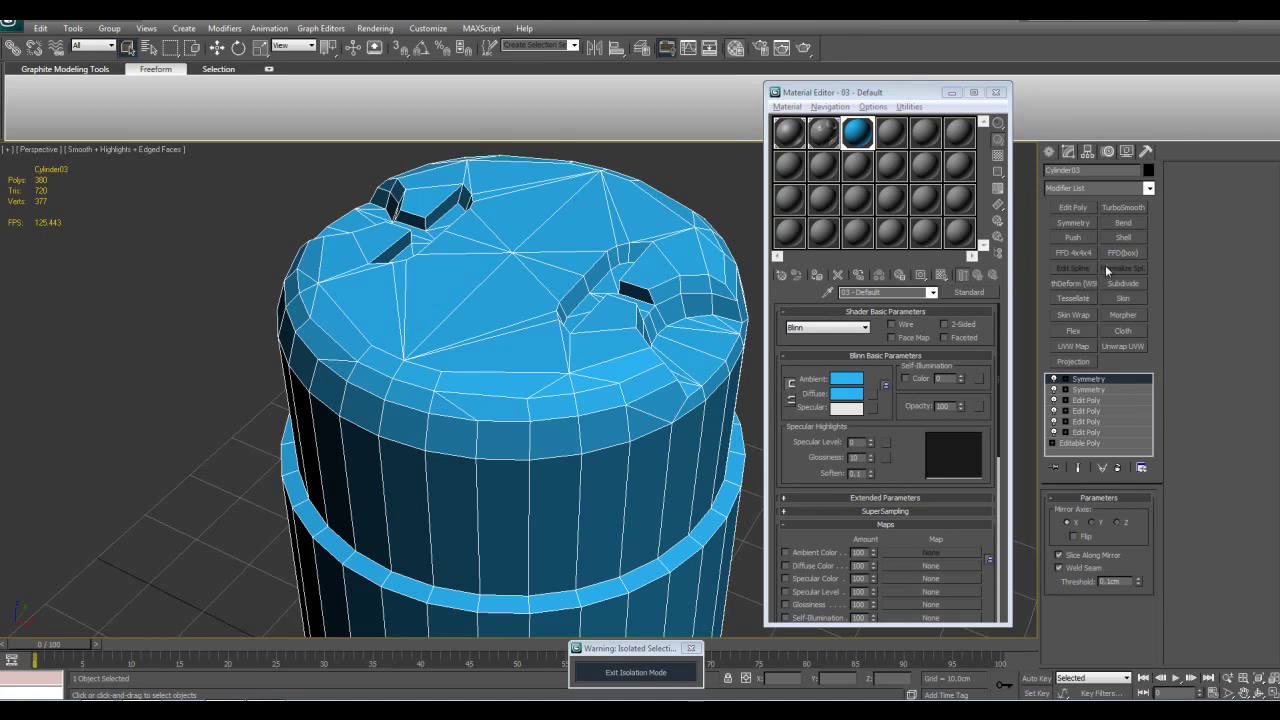
click(1122, 285)
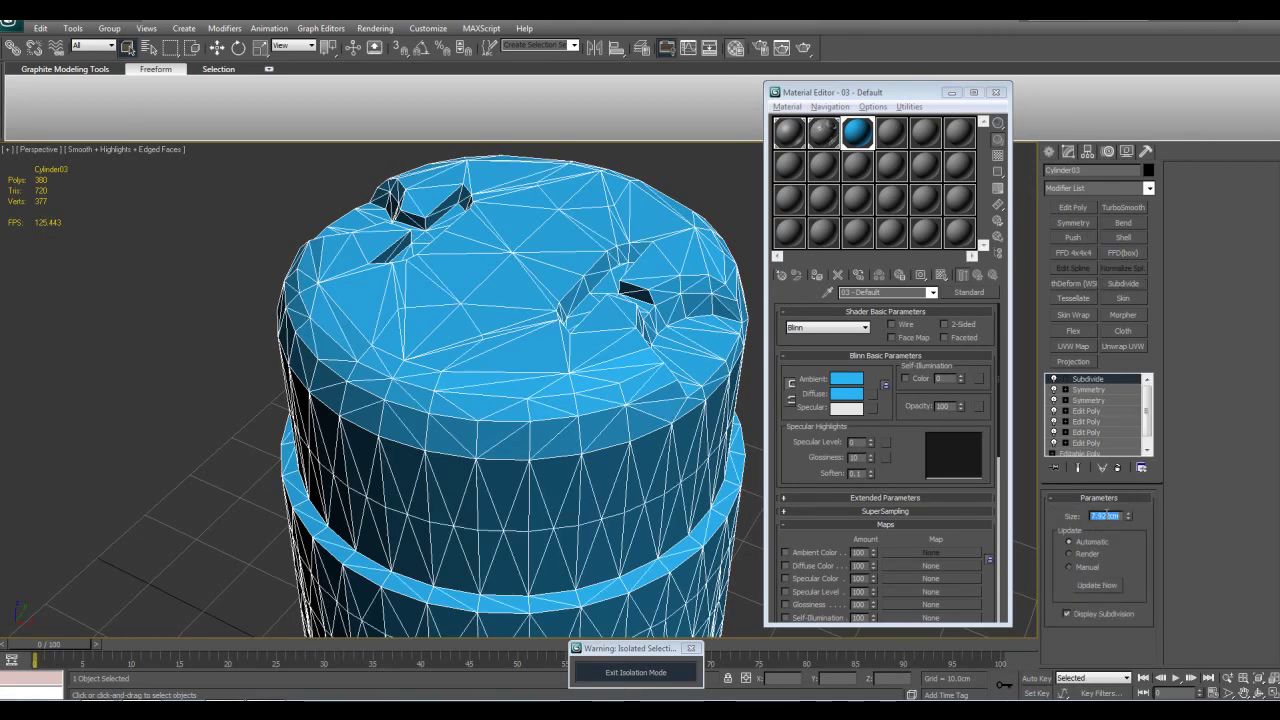
key(Return)
mouse_move(624, 368)
middle_down()
mouse_move(626, 303)
mouse_move(606, 362)
middle_up()
scroll(606, 362, down, 8)
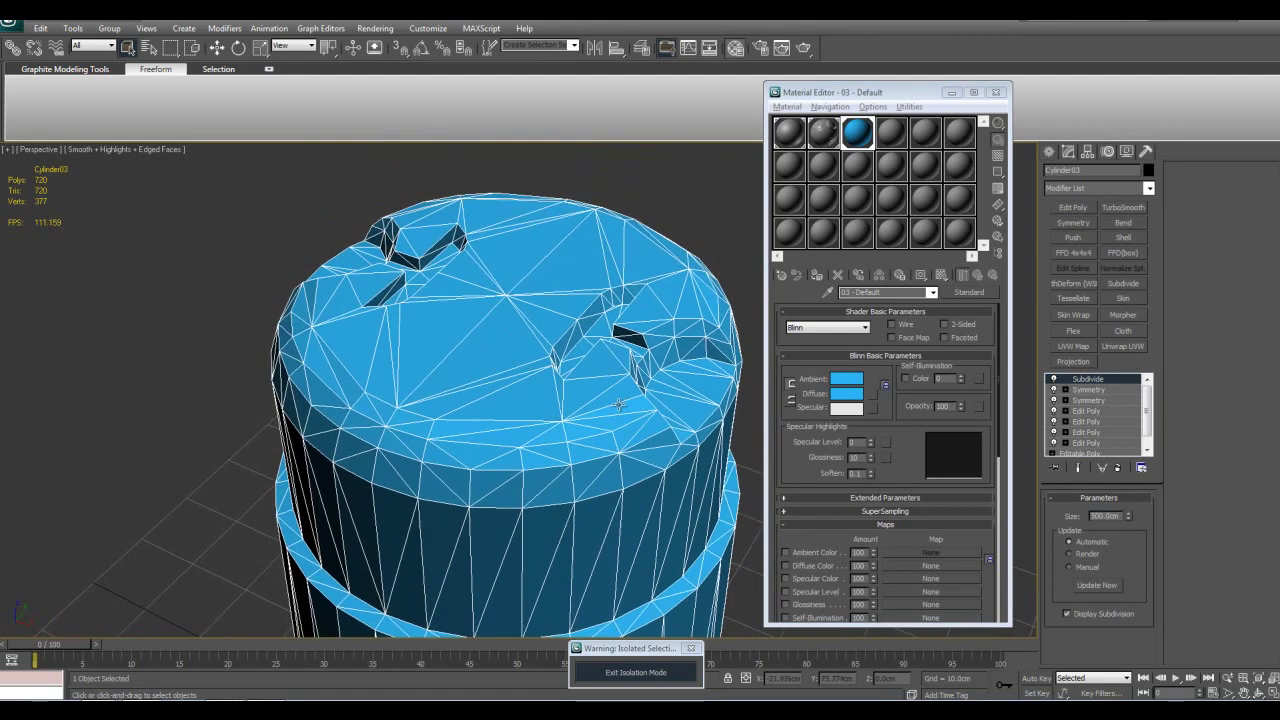
- Compare the tank's edge layout with the Subdivide modifier toggled off and on
scroll(619, 494, up, 5)
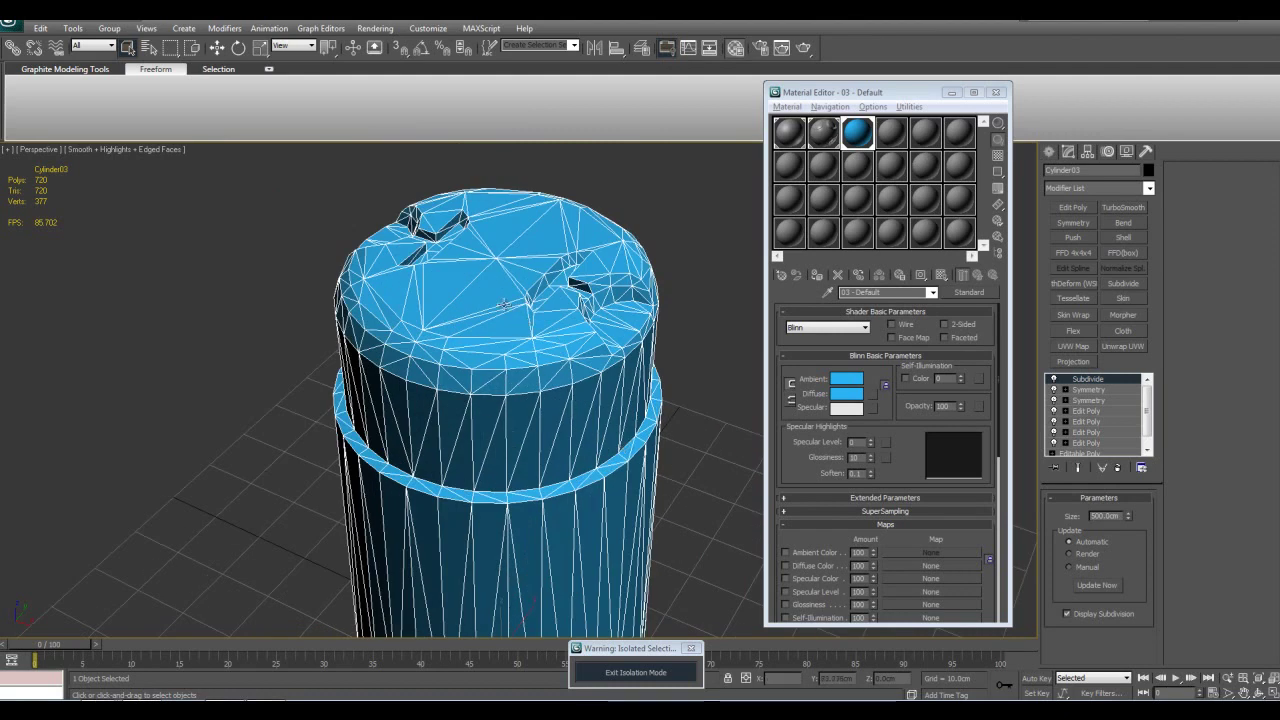
scroll(540, 374, up, 2)
scroll(613, 405, up, 2)
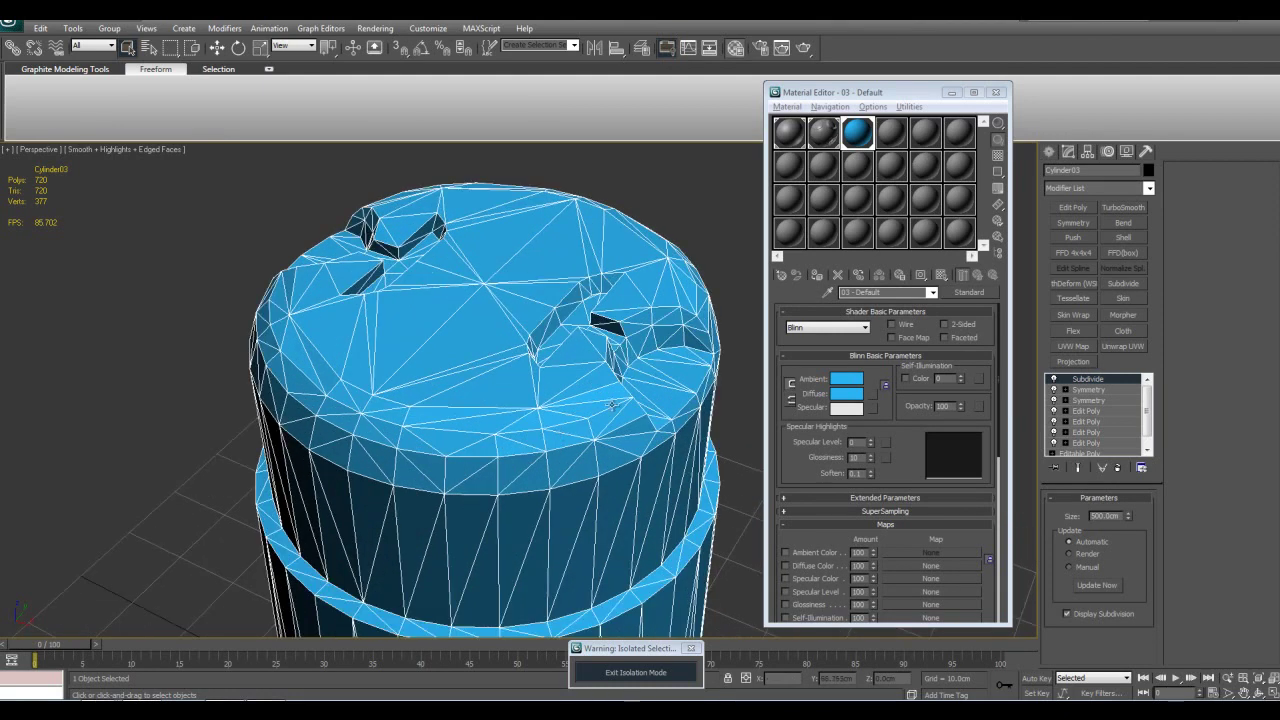
click(1055, 380)
scroll(1022, 379, down, 3)
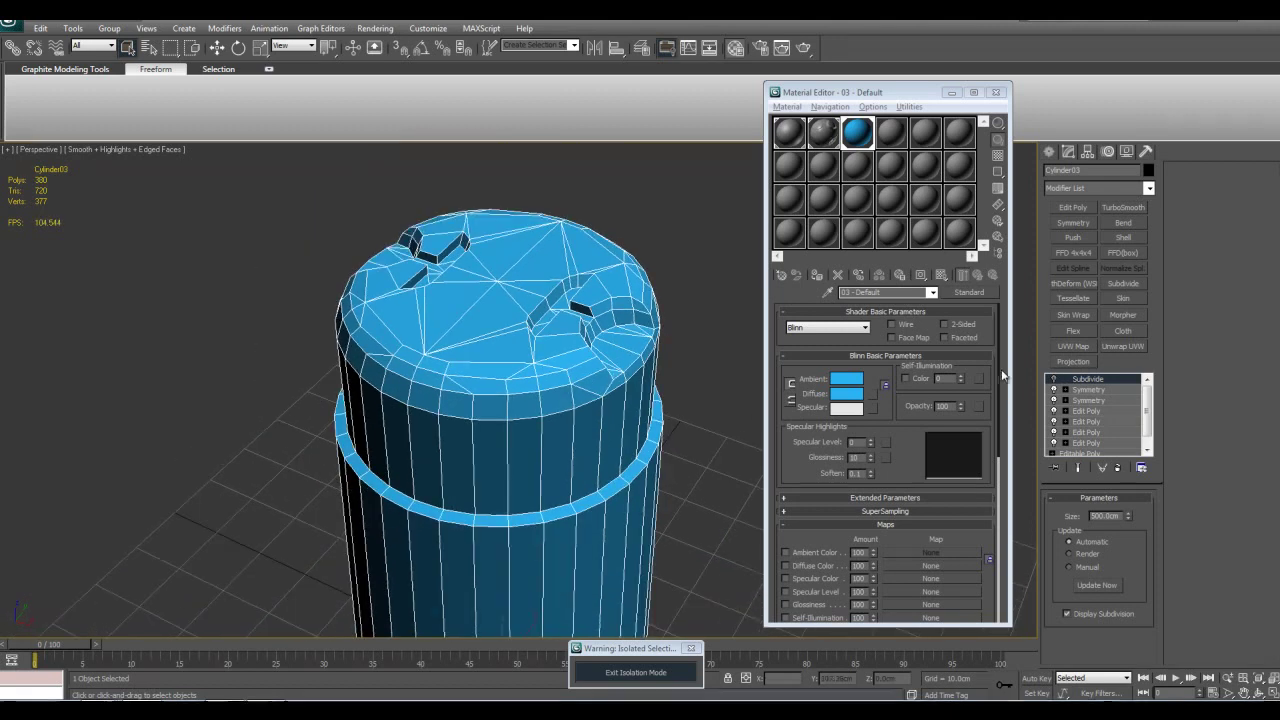
click(1055, 380)
click(1055, 380)
click(1055, 380)
click(1055, 380)
click(1055, 380)
- Examine the triangulated dome with the tank deselected, viewing it with edged faces hidden and shown
click(692, 350)
key(F4)
scroll(650, 358, up, 3)
alt+middle_drag(645, 362, 607, 363)
key(F4)
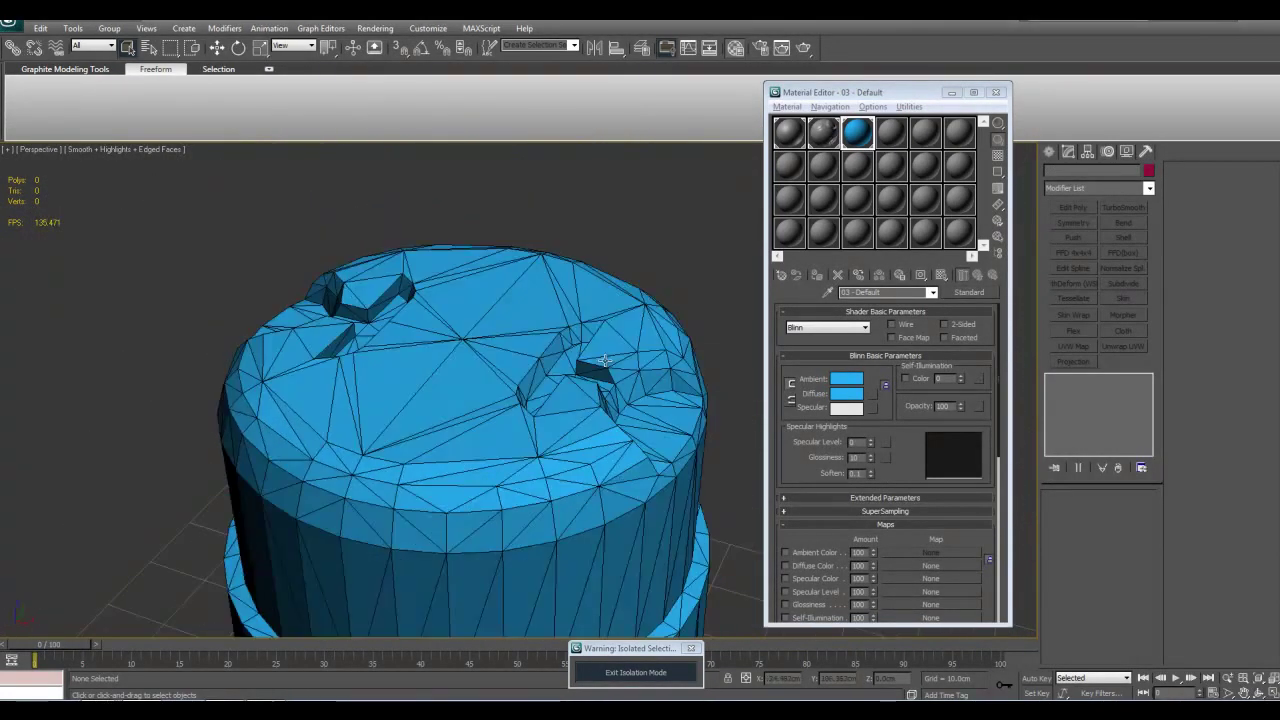
click(607, 363)
scroll(607, 363, down, 3)
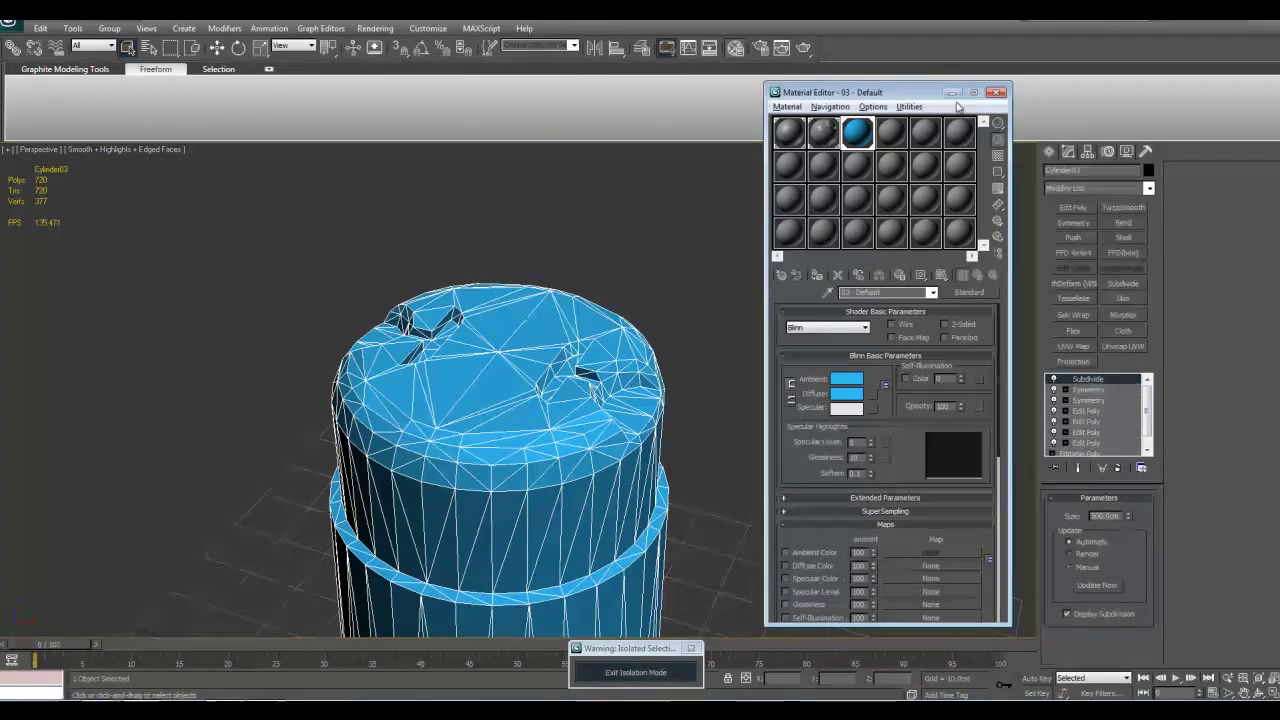
- Minimise the Material Editor, switch off the Subdivide modifier and isolate the tank again with its open underside in view
click(952, 93)
click(1055, 380)
click(645, 672)
scroll(714, 460, down, 3)
middle_drag(610, 552, 580, 300)
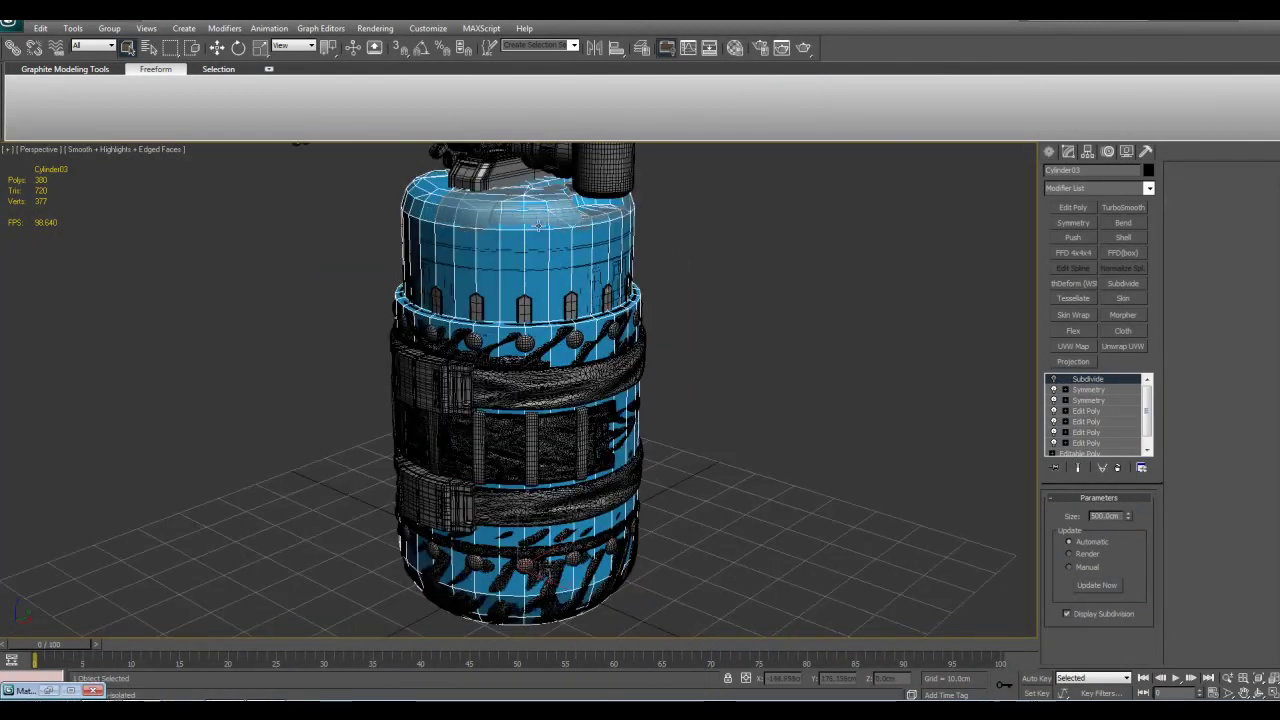
alt+middle_drag(578, 400, 628, 300)
scroll(628, 300, up, 2)
key(alt+q)
middle_drag(687, 378, 682, 267)
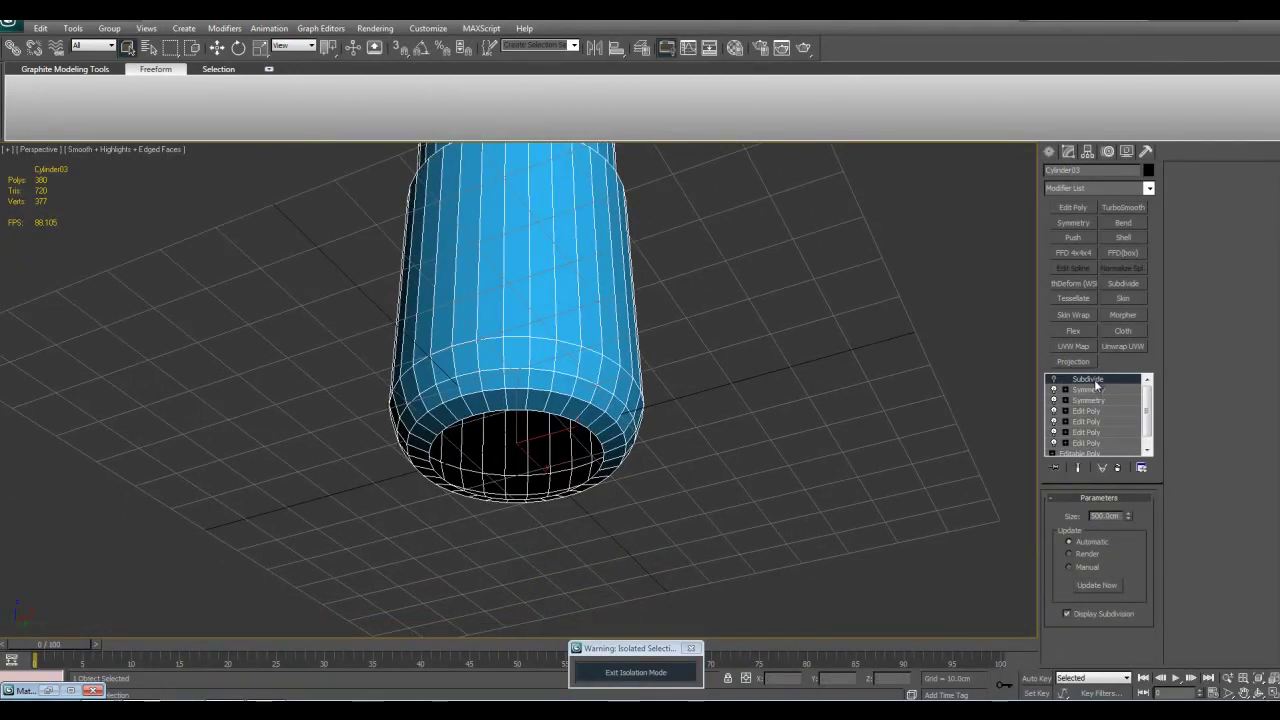
- Add an Edit Poly modifier above the topmost Symmetry and cap the open border at the tank's bottom
click(1091, 390)
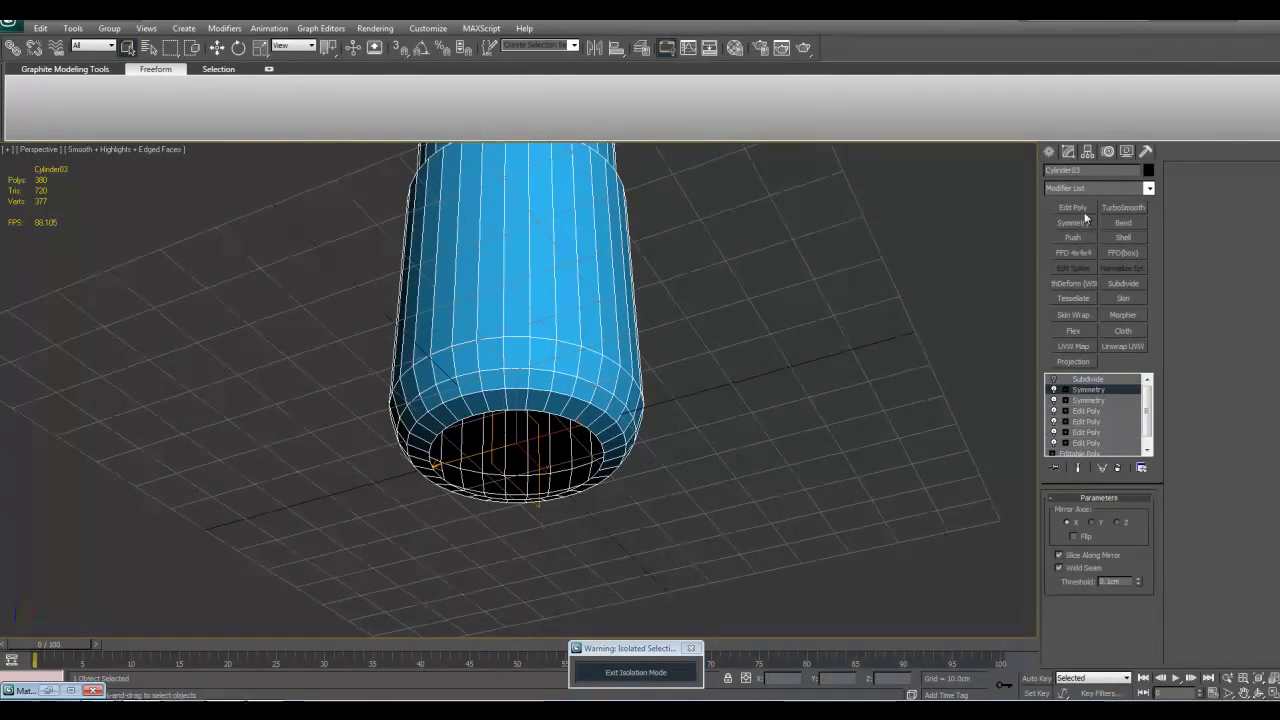
right_click(1087, 401)
click(1118, 455)
middle_drag(837, 459, 861, 417)
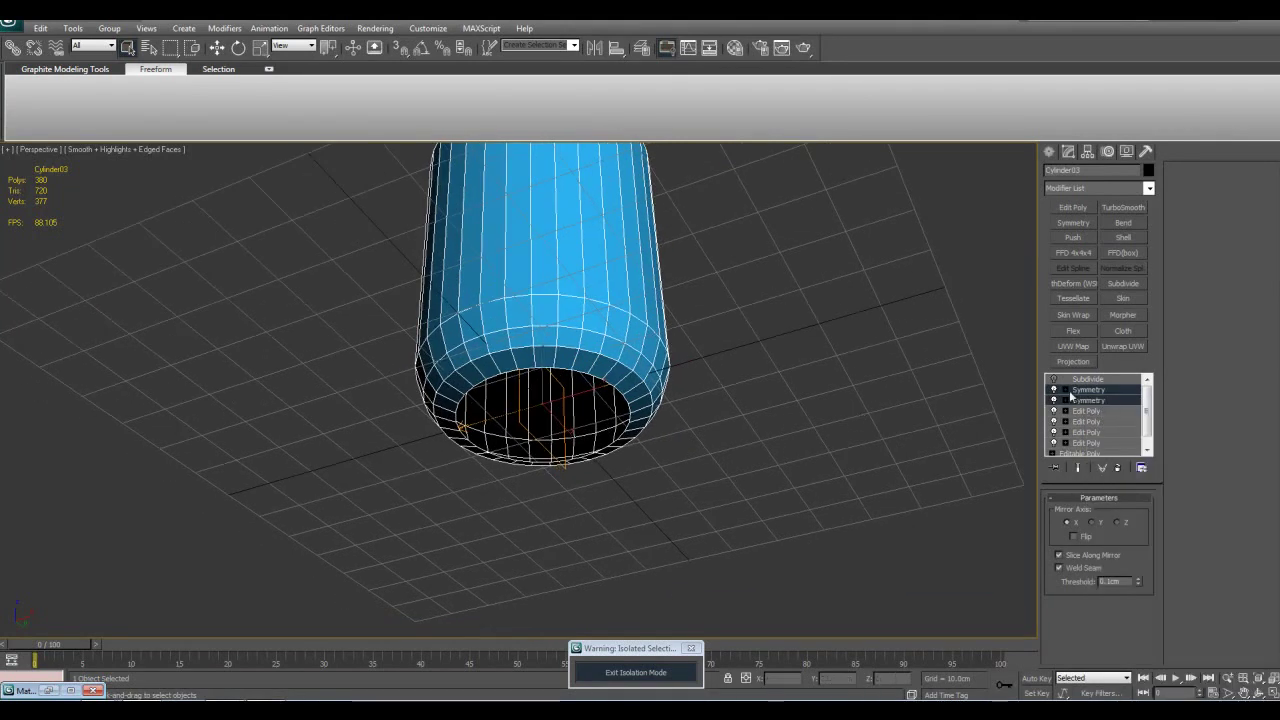
click(1091, 391)
click(1072, 208)
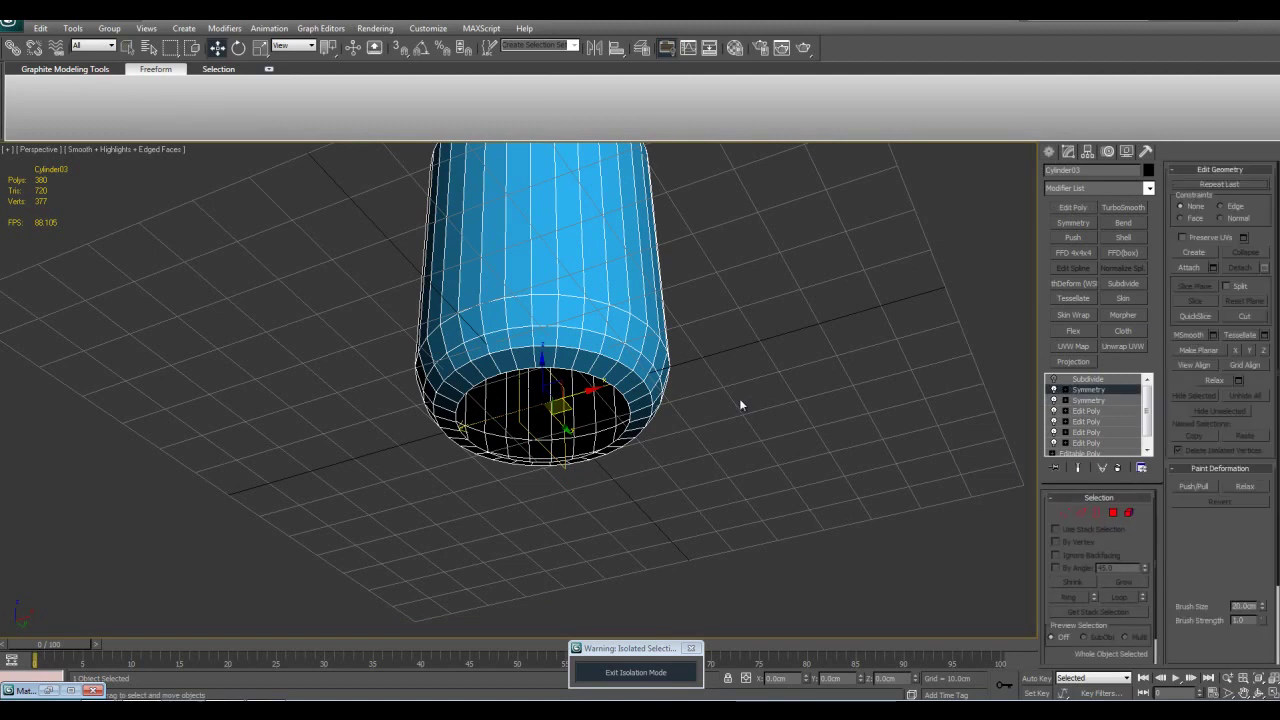
click(600, 377)
key(alt+p)
scroll(750, 424, up, 3)
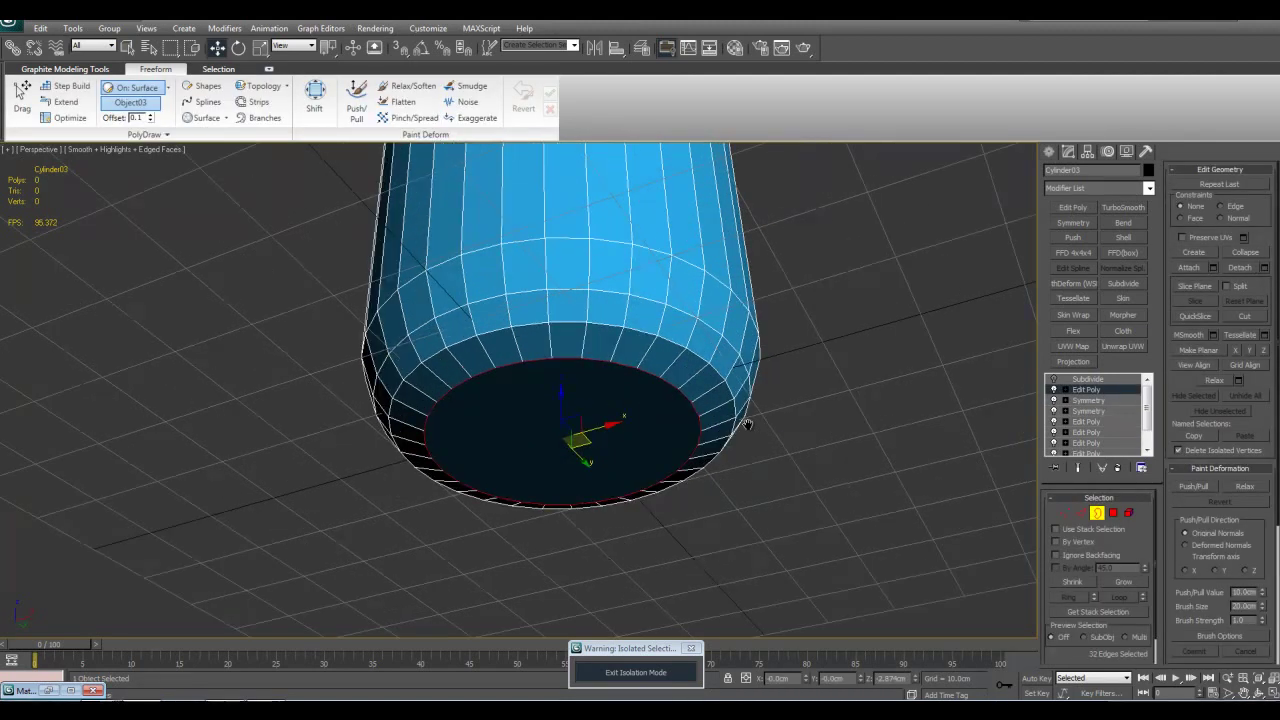
key(q)
click(908, 409)
key(2)
key(2)
- Switch the Subdivide modifier back on and view the triangulation of the capped bottom
click(1084, 380)
click(1055, 379)
alt+middle_drag(826, 410, 765, 358)
middle_drag(667, 355, 593, 358)
key(F4)
key(F4)
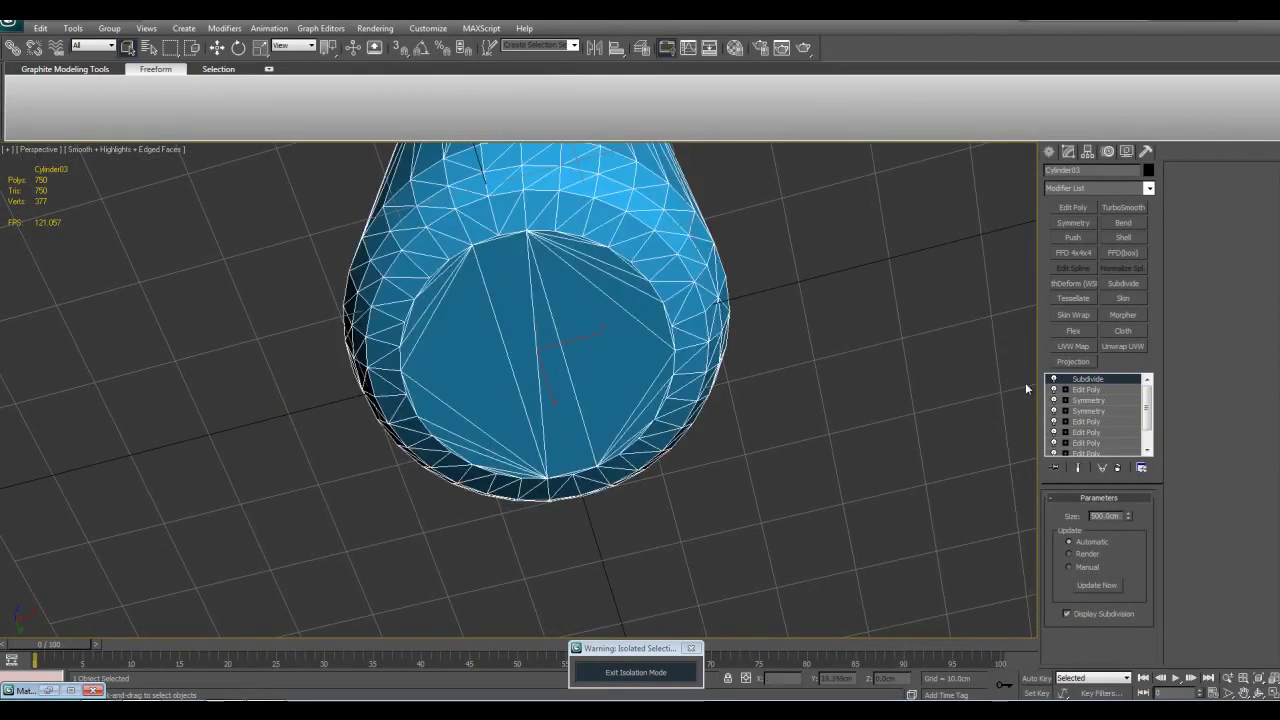
- Compare the capped tank with Subdivide toggled off and on, and check the whole mesh's triangle count
click(1057, 379)
click(1057, 379)
click(1057, 379)
click(1057, 379)
click(1057, 379)
click(1057, 379)
click(921, 380)
alt+middle_drag(800, 368, 752, 410)
scroll(748, 458, down, 3)
click(620, 423)
click(752, 410)
click(615, 400)
middle_drag(655, 389, 585, 425)
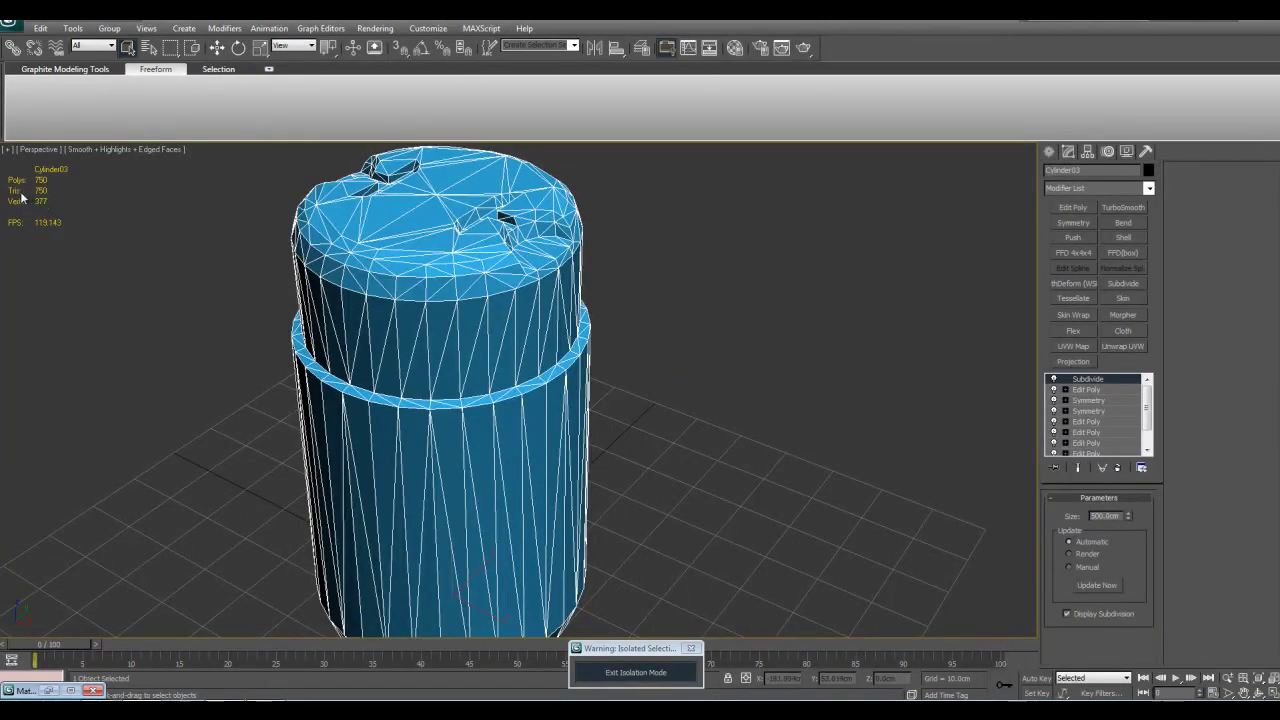
middle_drag(530, 393, 704, 452)
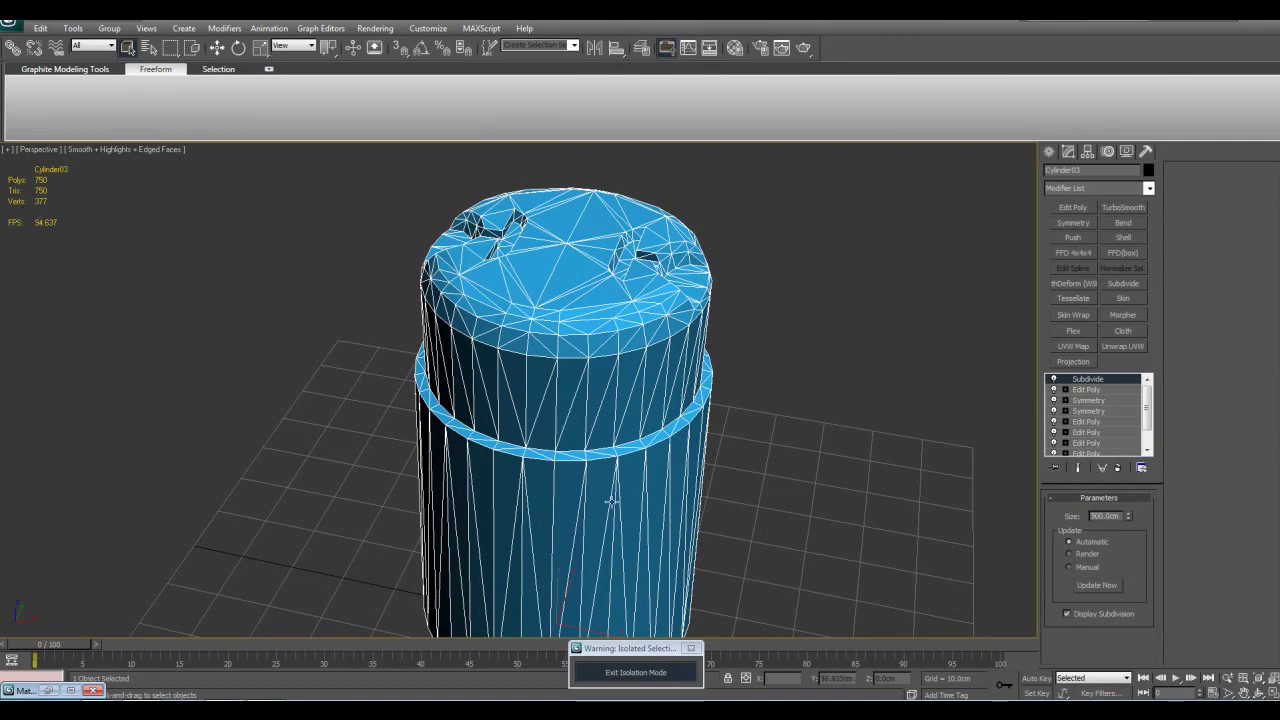
- Exit isolation and view the low-poly tank in place among the high-poly valve parts
click(633, 678)
key(z)
alt+middle_drag(669, 360, 686, 438)
middle_drag(714, 340, 751, 392)
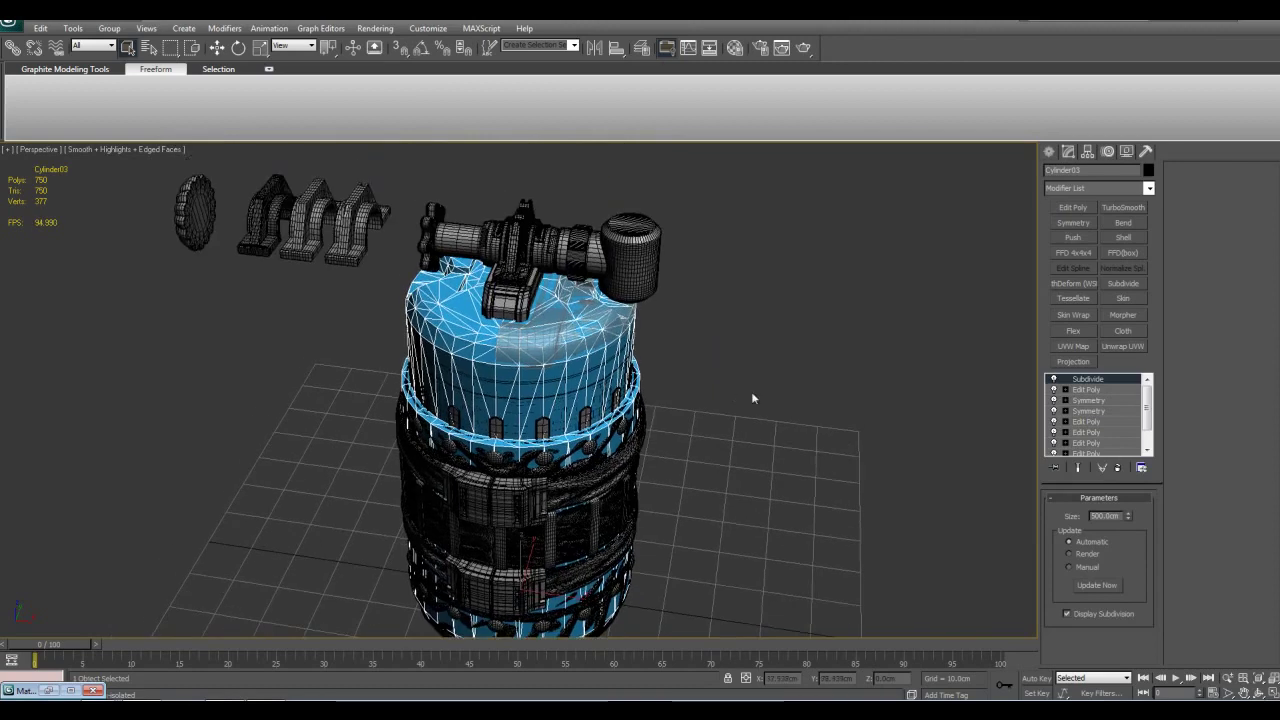
key(ctrl+a)
key(alt+x)
key(alt+x)
click(767, 381)
middle_drag(549, 299, 623, 393)
scroll(620, 416, up, 3)
- Examine the high-poly base block under the arched bracket and the valve assembly above it
click(628, 354)
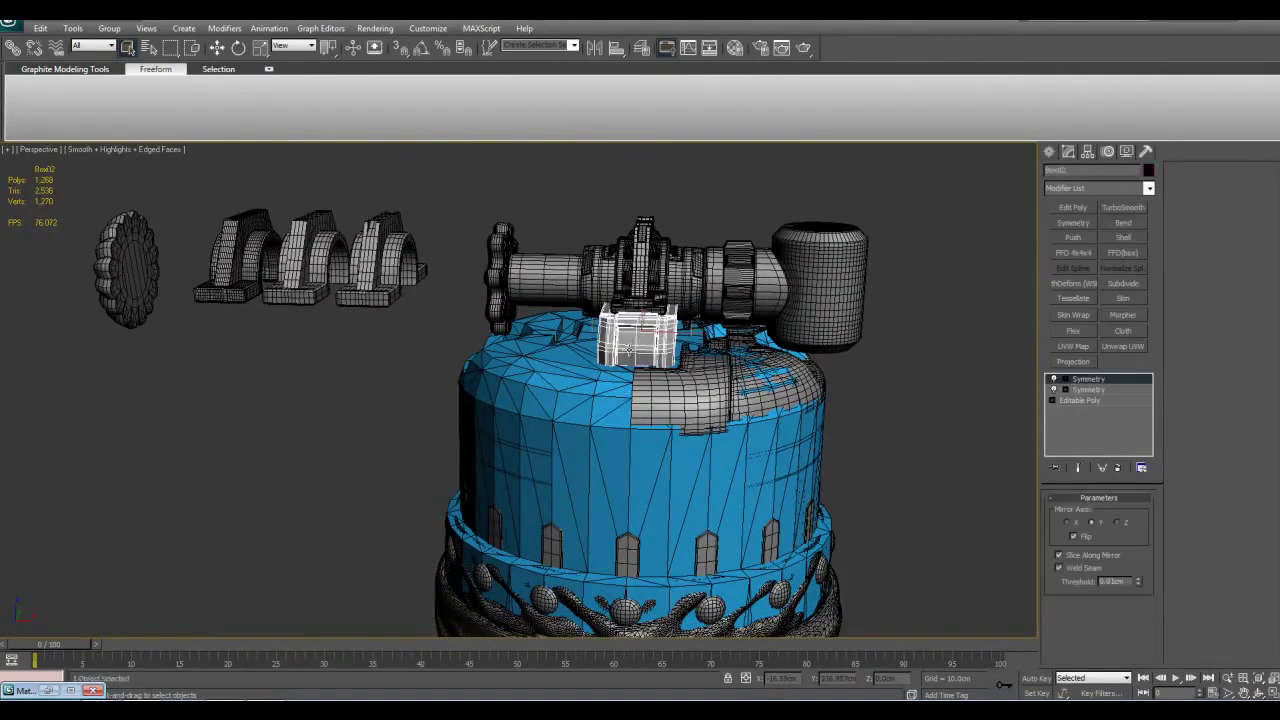
key(z)
scroll(636, 343, down, 8)
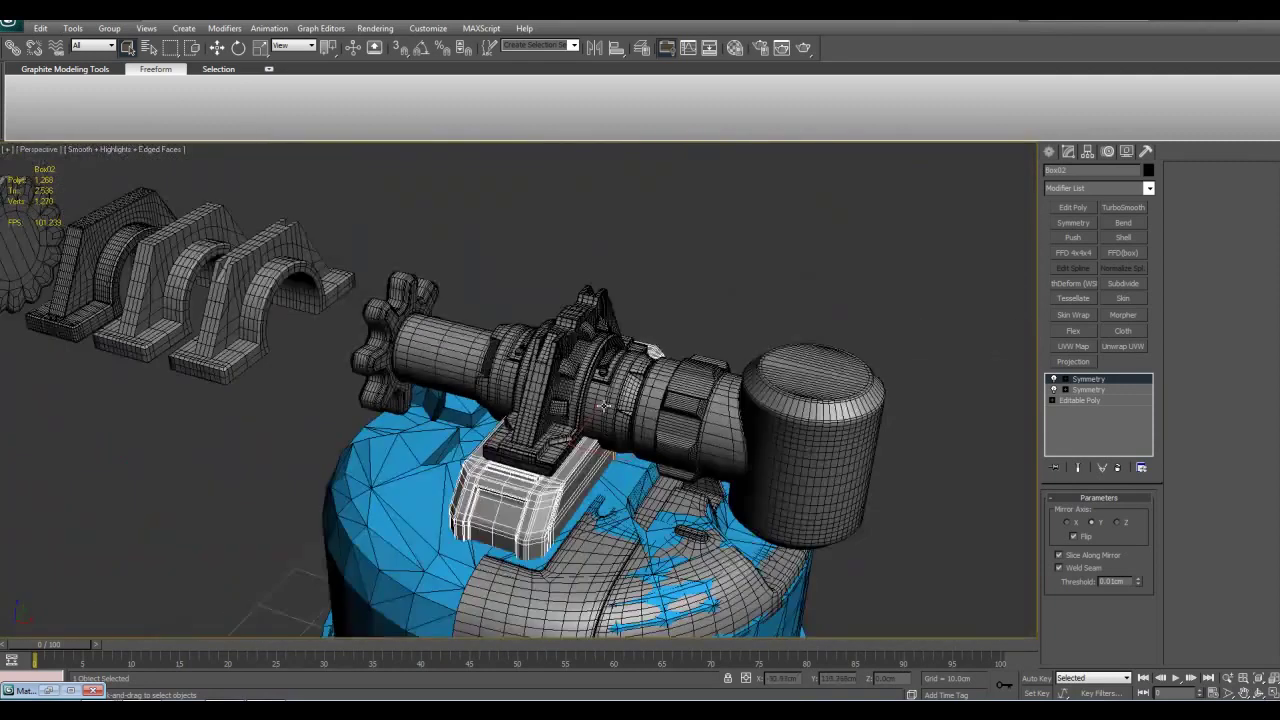
click(492, 270)
middle_drag(546, 290, 657, 323)
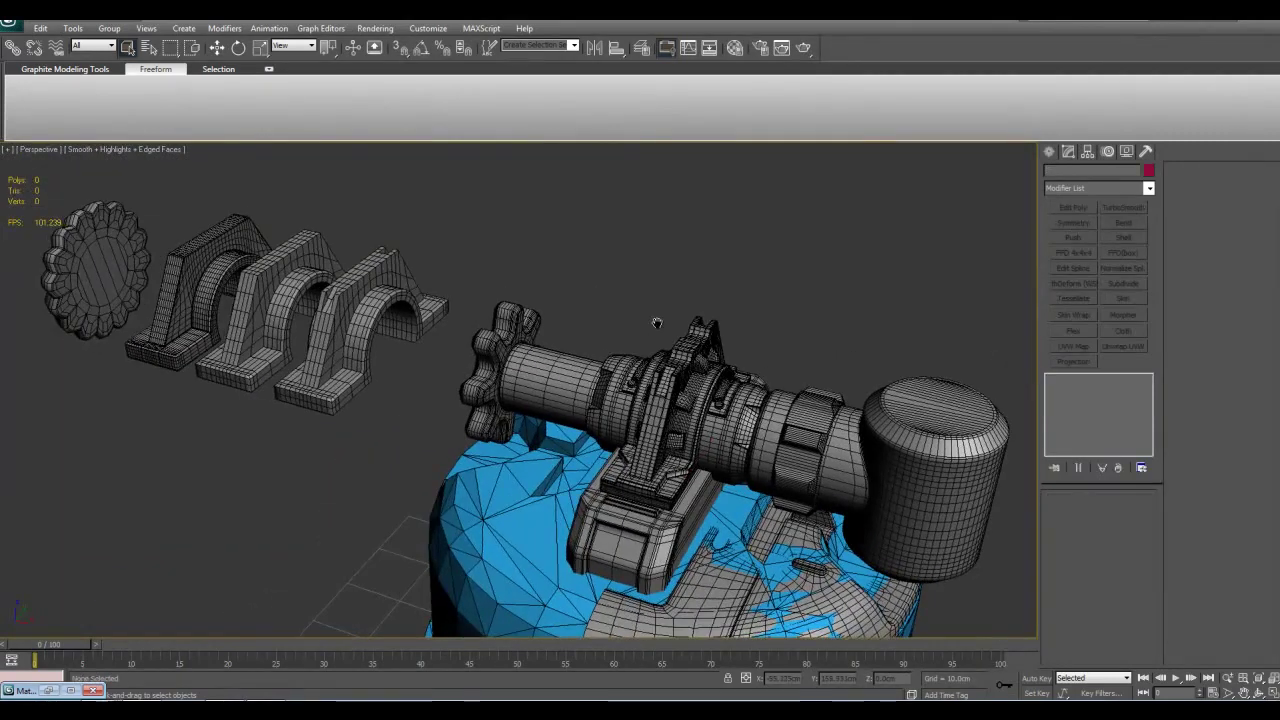
- Isolate the detailed arched bracket together with its base plate
middle_drag(750, 386, 647, 388)
scroll(740, 418, up, 5)
key(F4)
click(678, 420)
key(F4)
key(F4)
scroll(643, 403, down, 3)
scroll(647, 388, up, 3)
key(F4)
ctrl+click(646, 513)
key(alt+q)
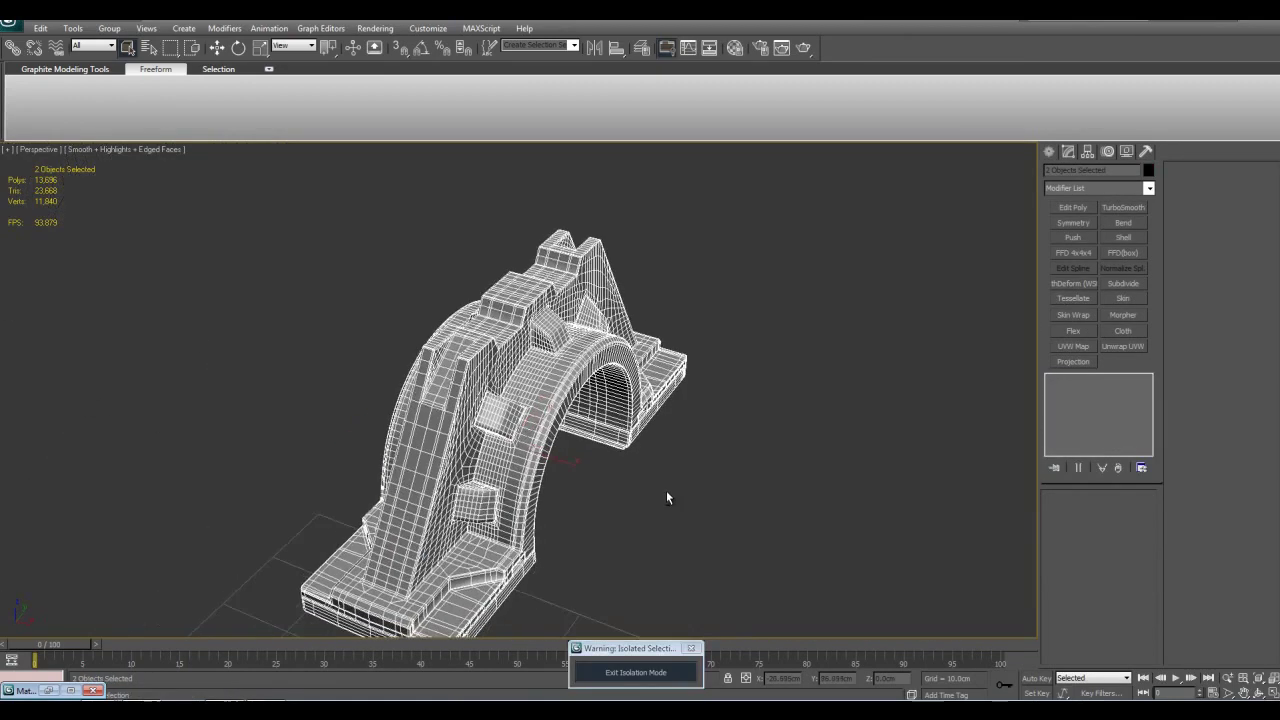
- Examine the isolated bracket's shape in plain shading and the wireframe around its raised blocks
click(672, 494)
key(F4)
scroll(727, 406, up, 3)
alt+middle_drag(737, 451, 705, 374)
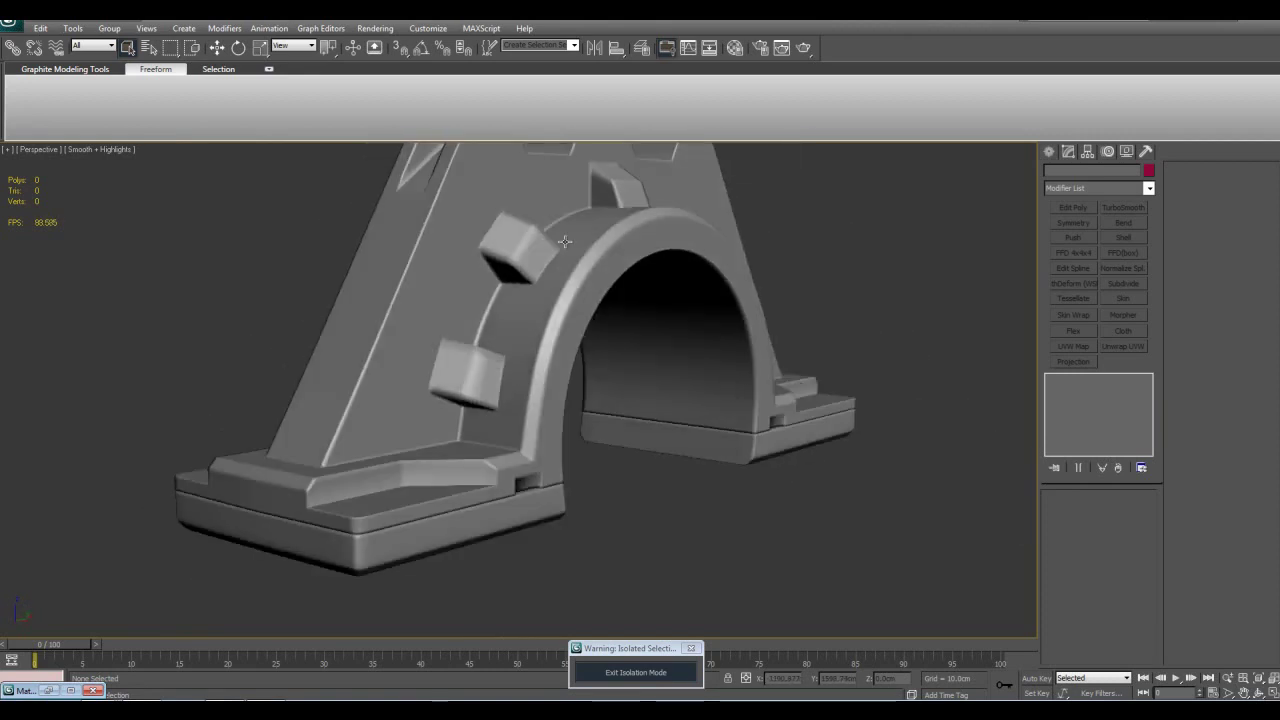
scroll(634, 340, down, 3)
alt+middle_drag(588, 295, 603, 335)
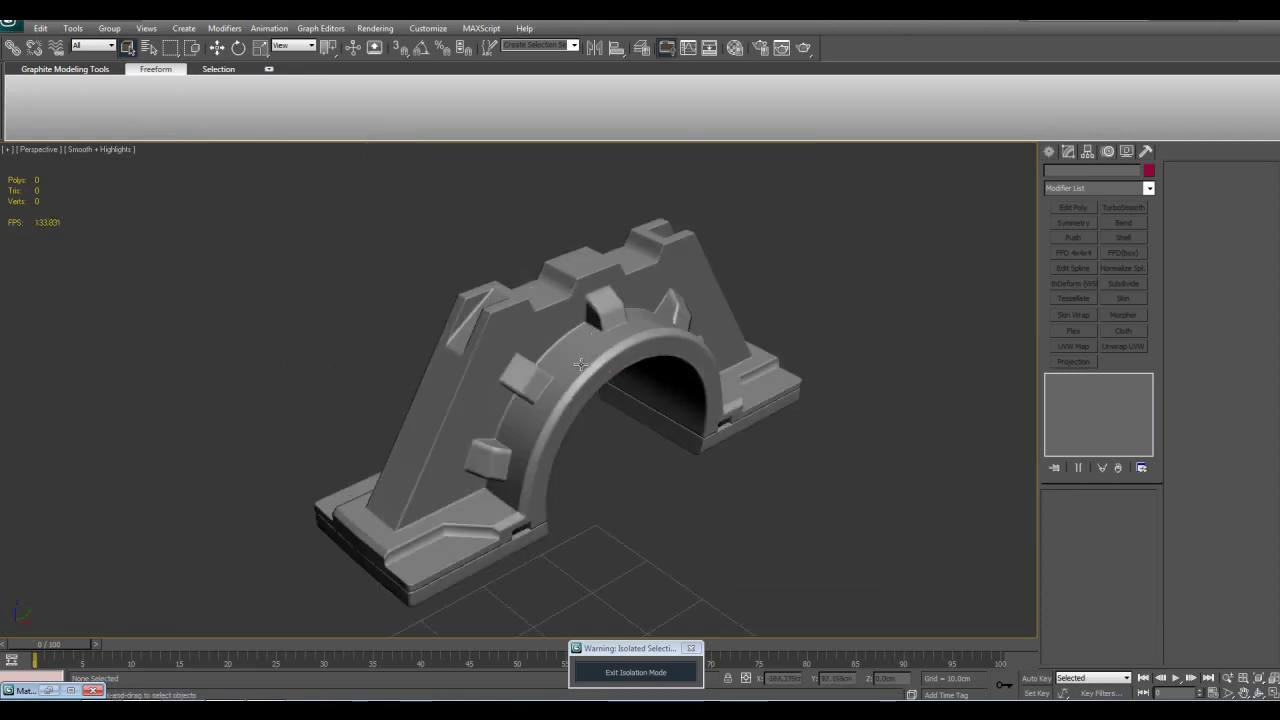
key(F4)
scroll(580, 364, up, 5)
alt+middle_drag(715, 376, 696, 266)
click(728, 340)
middle_drag(714, 353, 773, 407)
scroll(773, 407, up, 3)
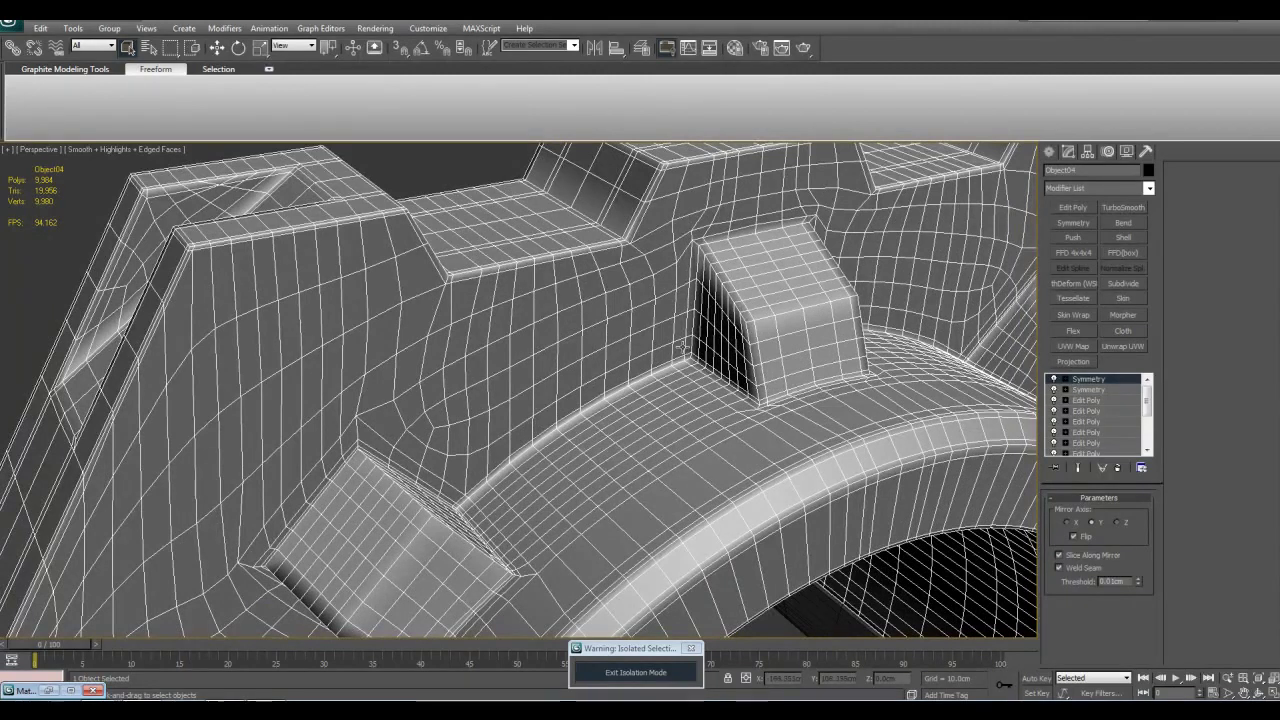
- Inspect the detailed bracket's arch and feet from several angles, alternating between shaded and edged display
scroll(770, 398, down, 5)
alt+middle_drag(730, 412, 797, 431)
scroll(770, 358, up, 5)
key(F4)
alt+middle_drag(770, 358, 635, 393)
key(F4)
scroll(636, 322, down, 4)
key(F4)
alt+middle_drag(672, 461, 733, 385)
key(F4)
key(F4)
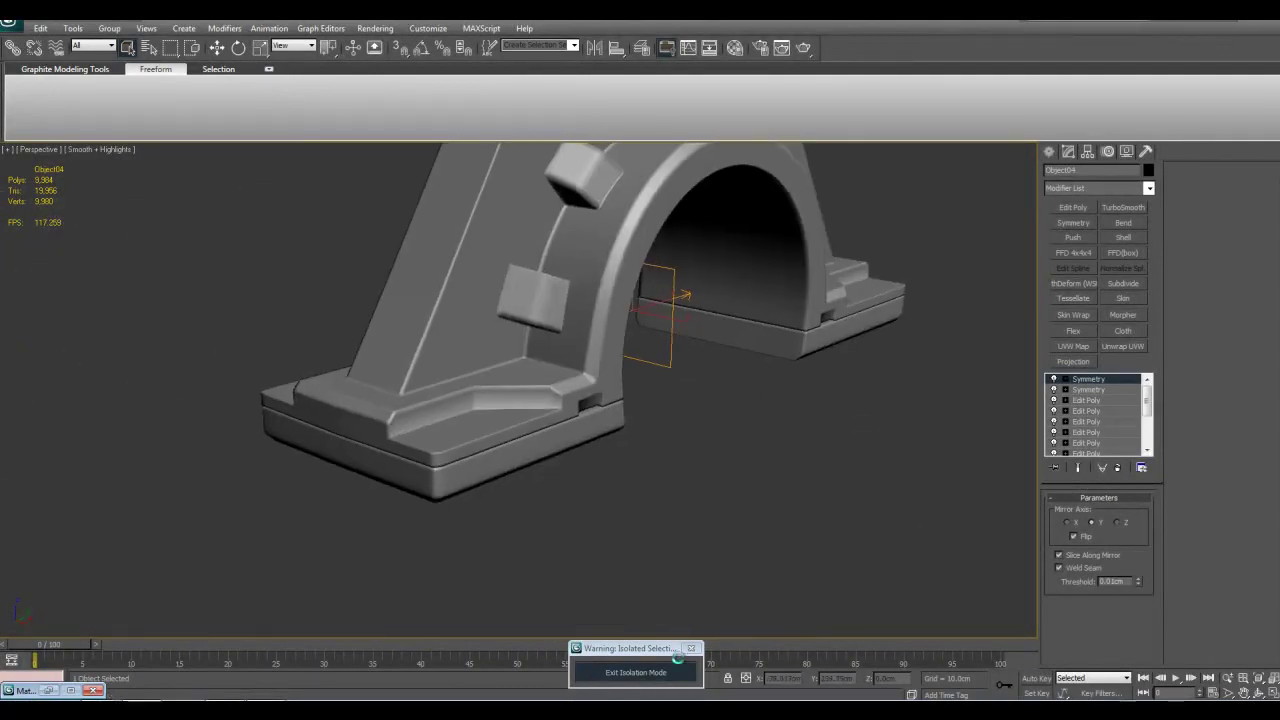
key(F4)
- Exit isolation and inspect the valve assembly surrounding the detailed bracket
click(677, 678)
alt+middle_drag(688, 510, 692, 448)
scroll(692, 448, up, 2)
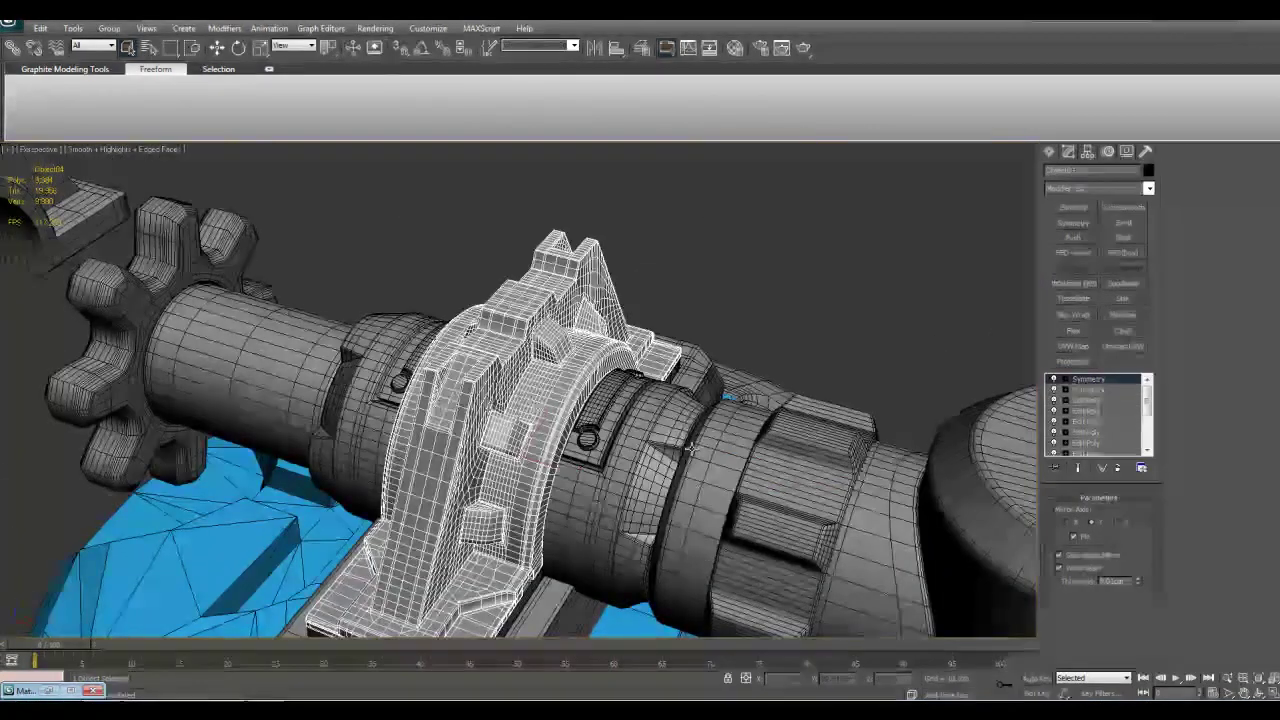
scroll(580, 396, down, 4)
middle_drag(588, 390, 656, 415)
scroll(656, 415, up, 2)
middle_drag(413, 365, 810, 457)
click(645, 397)
key(z)
alt+middle_drag(645, 408, 610, 388)
- Isolate the three plain spare brackets together with the detailed bracket and its base plate
middle_drag(364, 384, 622, 367)
click(636, 411)
alt+middle_drag(620, 298, 520, 350)
scroll(580, 360, down, 5)
middle_drag(640, 370, 590, 345)
middle_drag(590, 345, 674, 318)
key(F4)
key(F4)
ctrl+click(780, 430)
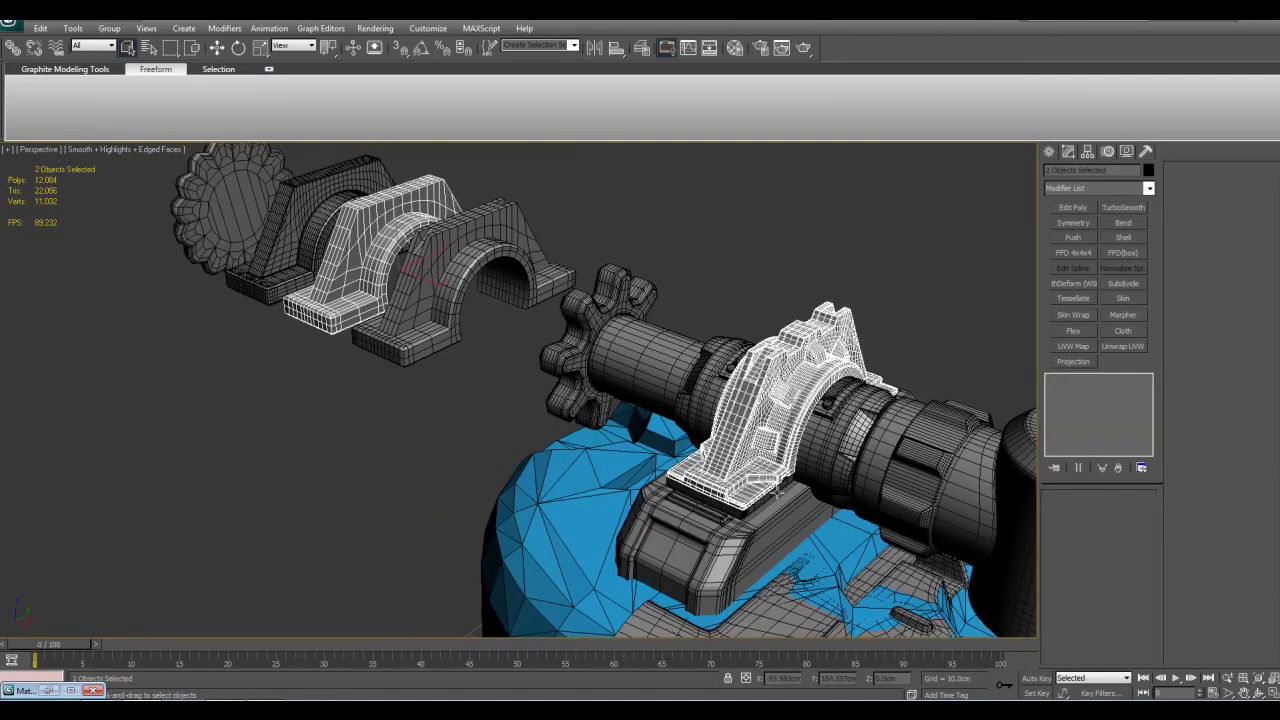
ctrl+click(779, 515)
middle_drag(620, 345, 696, 460)
ctrl+click(543, 368)
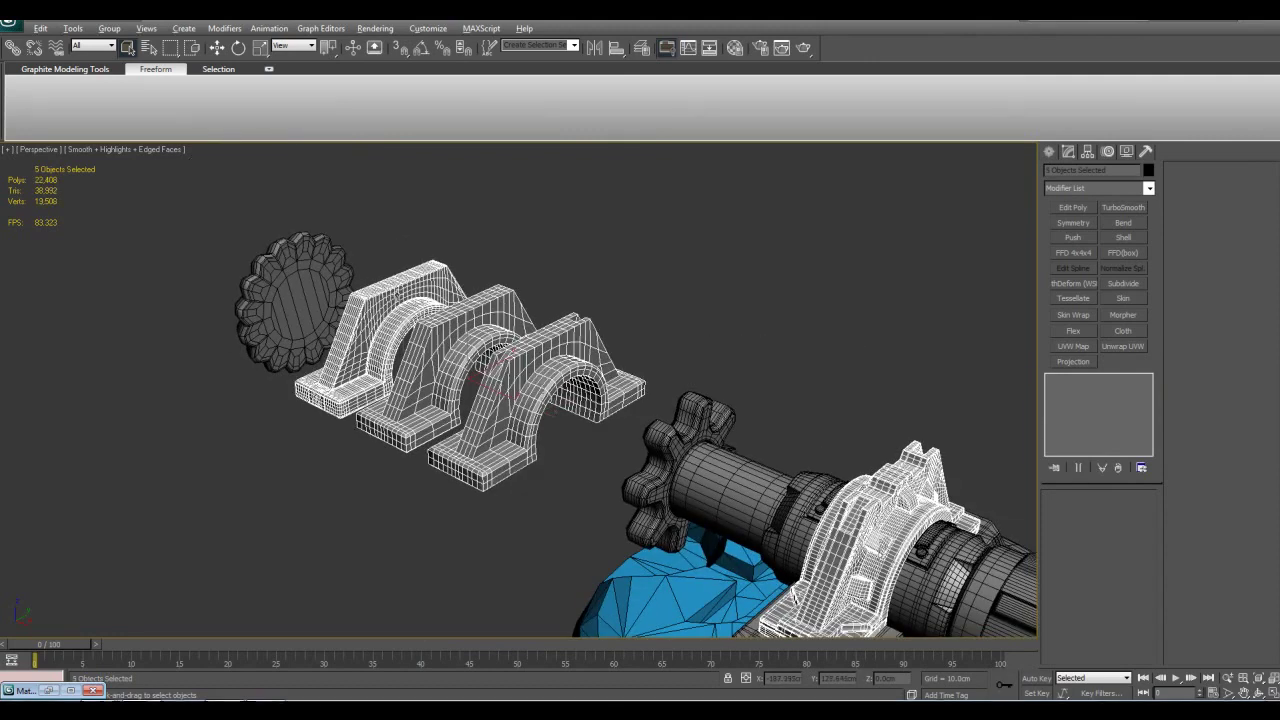
key(alt+q)
- Compare the detailed bracket with the plain spare brackets in shaded and edged display
click(603, 402)
key(F4)
alt+middle_drag(677, 406, 627, 377)
alt+drag(627, 377, 648, 396)
key(F4)
click(770, 425)
key(F4)
alt+middle_drag(757, 439, 787, 437)
key(F4)
key(F4)
click(850, 532)
alt+middle_drag(850, 532, 536, 393)
key(F4)
- Check the middle spare bracket and isolate the rearmost one, which is a collapsed Editable Poly
click(465, 334)
key(z)
alt+middle_drag(712, 412, 649, 408)
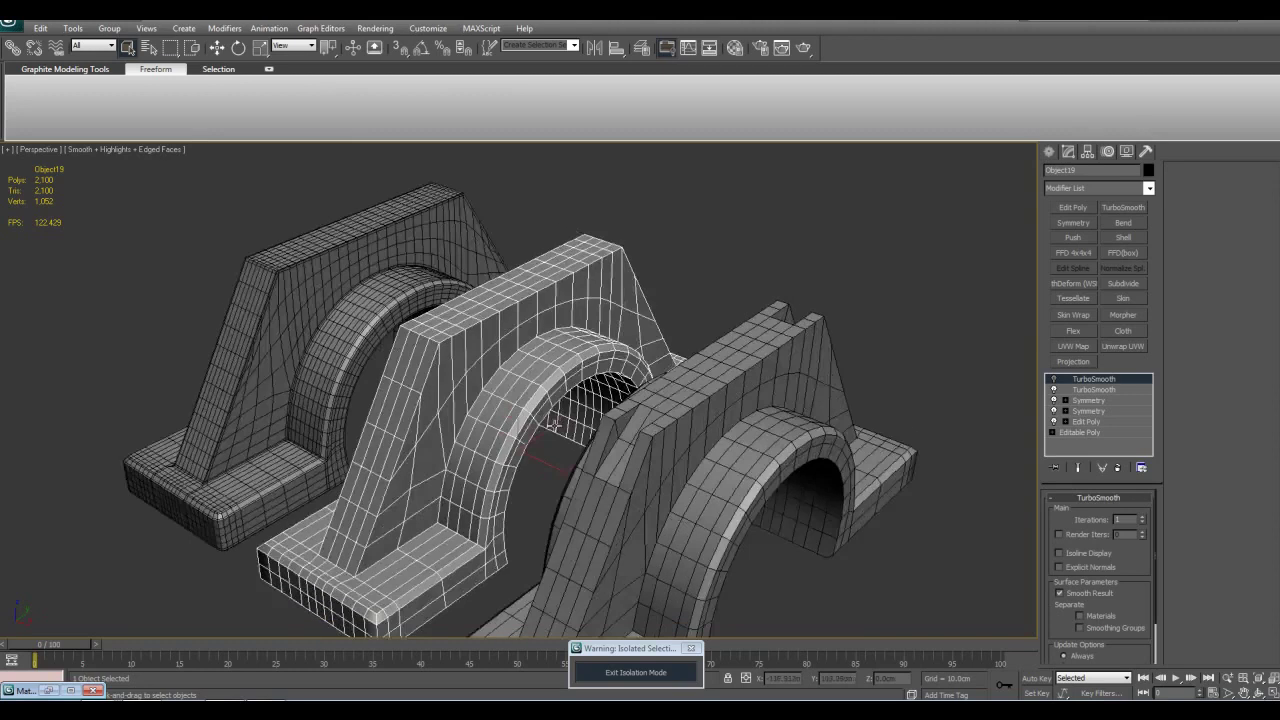
middle_drag(554, 425, 731, 413)
click(447, 375)
key(alt+q)
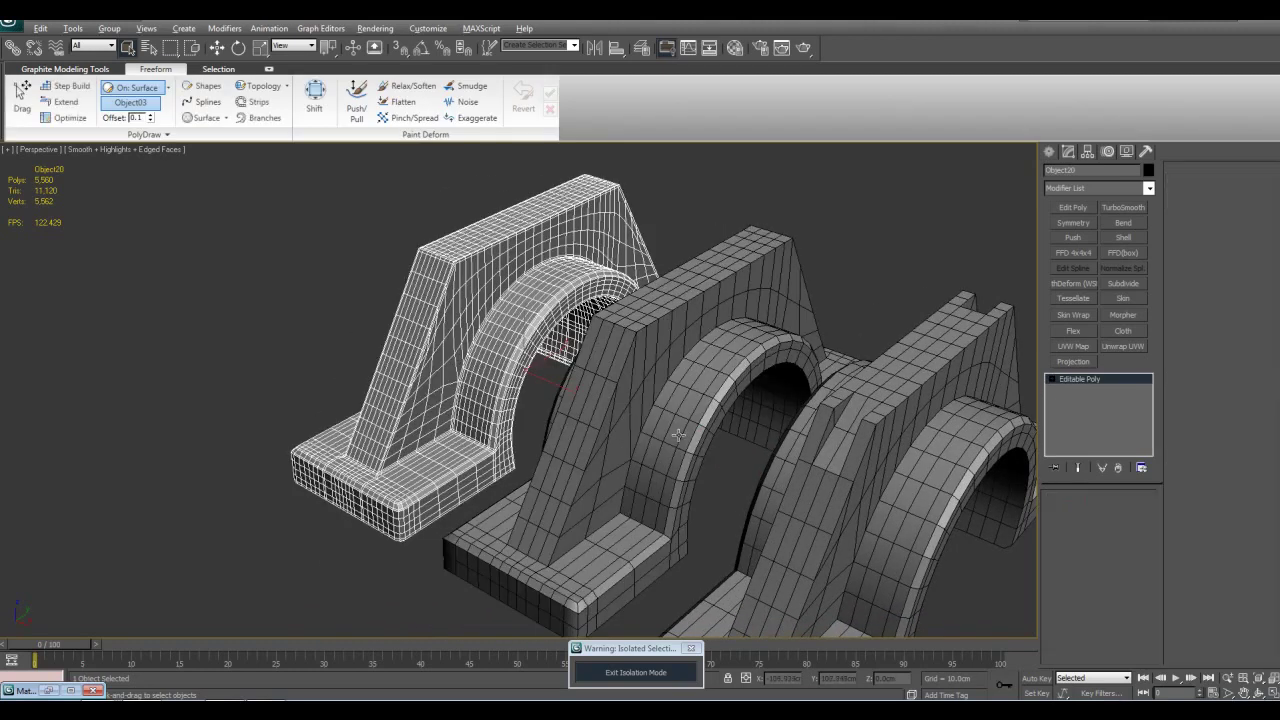
- Try TurboSmooth on the isolated rear spare bracket, compare it in shaded display, then delete the modifier and exit isolation
alt+middle_drag(609, 421, 714, 459)
key(F4)
key(F4)
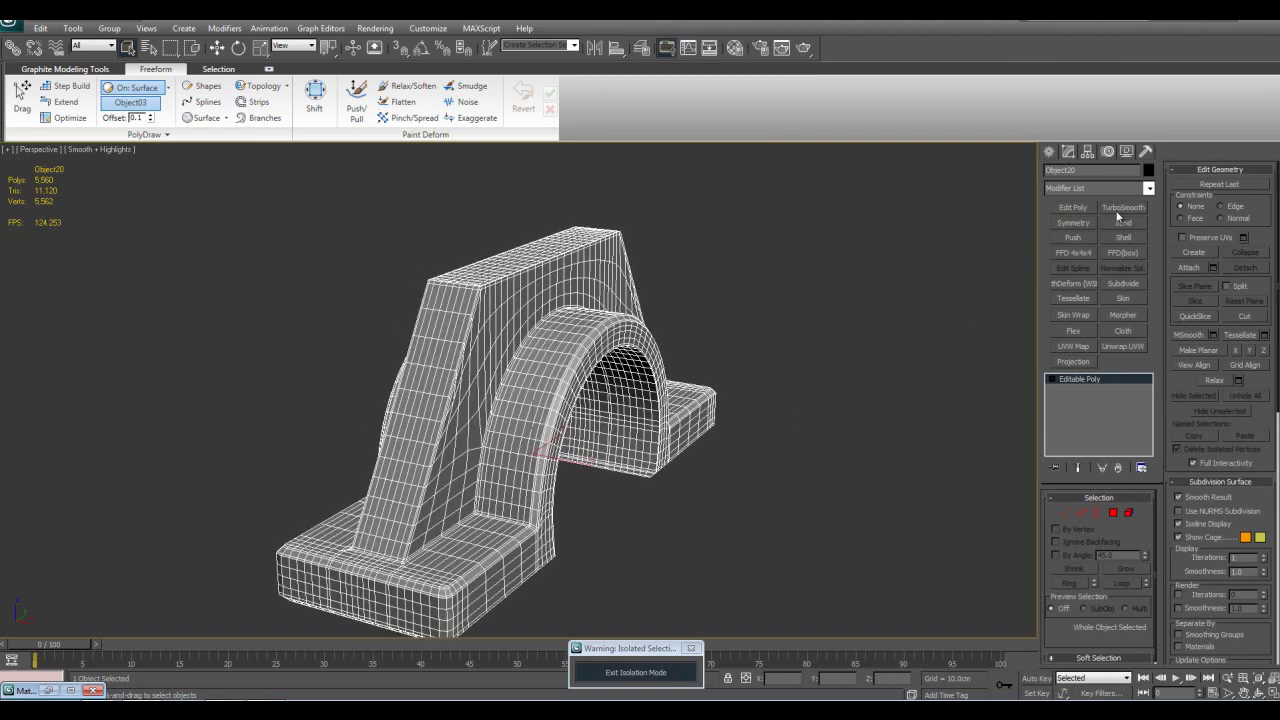
click(1120, 209)
key(F4)
alt+middle_drag(781, 353, 828, 408)
scroll(569, 357, down, 4)
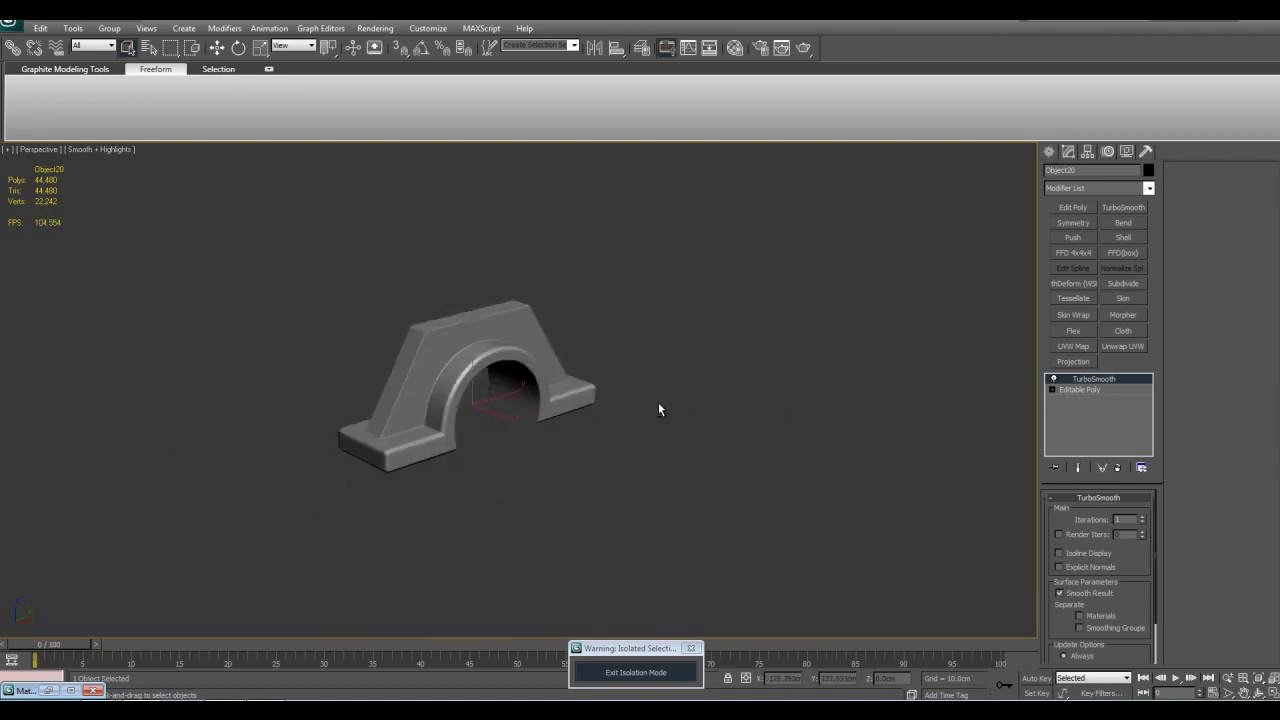
scroll(747, 401, up, 4)
right_click(1093, 378)
click(1100, 396)
click(680, 680)
- Move the scalloped disc farther out along X to make room beside the row of spare brackets
key(z)
key(F4)
alt+middle_drag(700, 526, 727, 439)
scroll(712, 507, down, 8)
scroll(780, 466, up, 6)
key(z)
scroll(826, 466, down, 6)
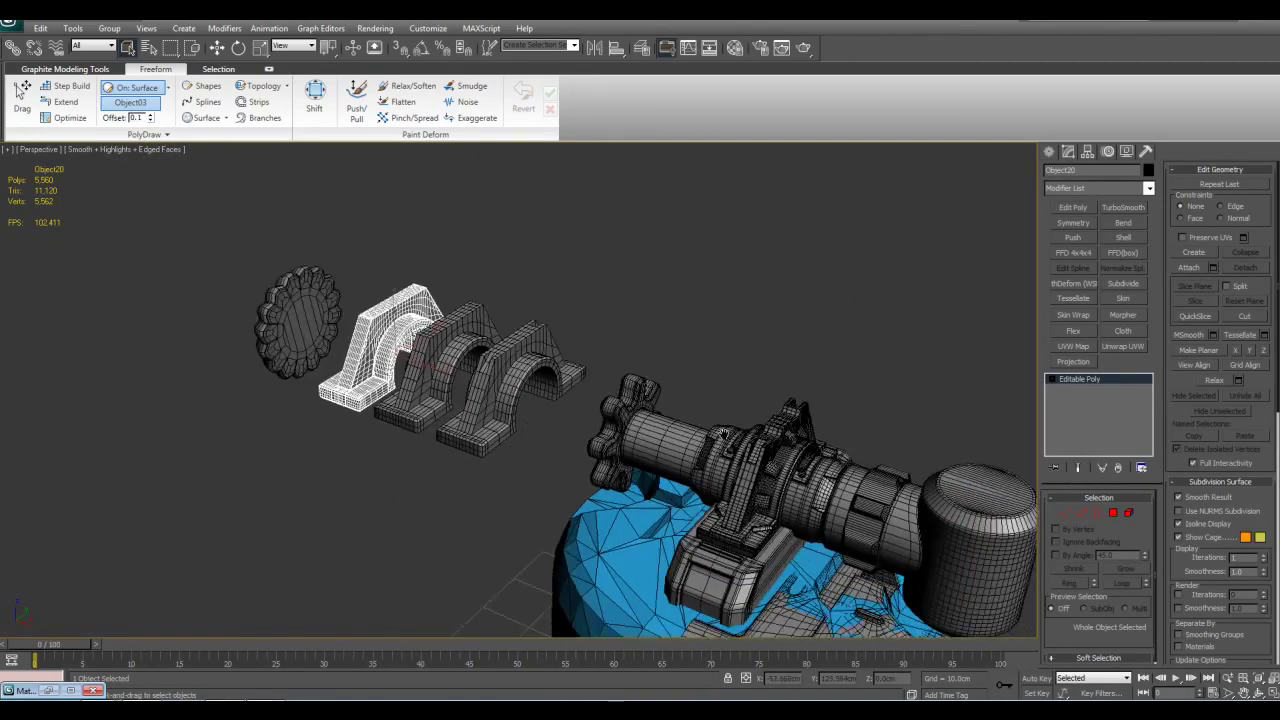
scroll(700, 396, up, 3)
click(807, 465)
ctrl+click(823, 559)
key(w)
scroll(720, 410, down, 6)
alt+middle_drag(720, 410, 857, 438)
scroll(780, 406, up, 4)
mouse_move(930, 460)
alt+middle_down()
mouse_move(893, 436)
mouse_move(924, 438)
alt+middle_up()
click(328, 374)
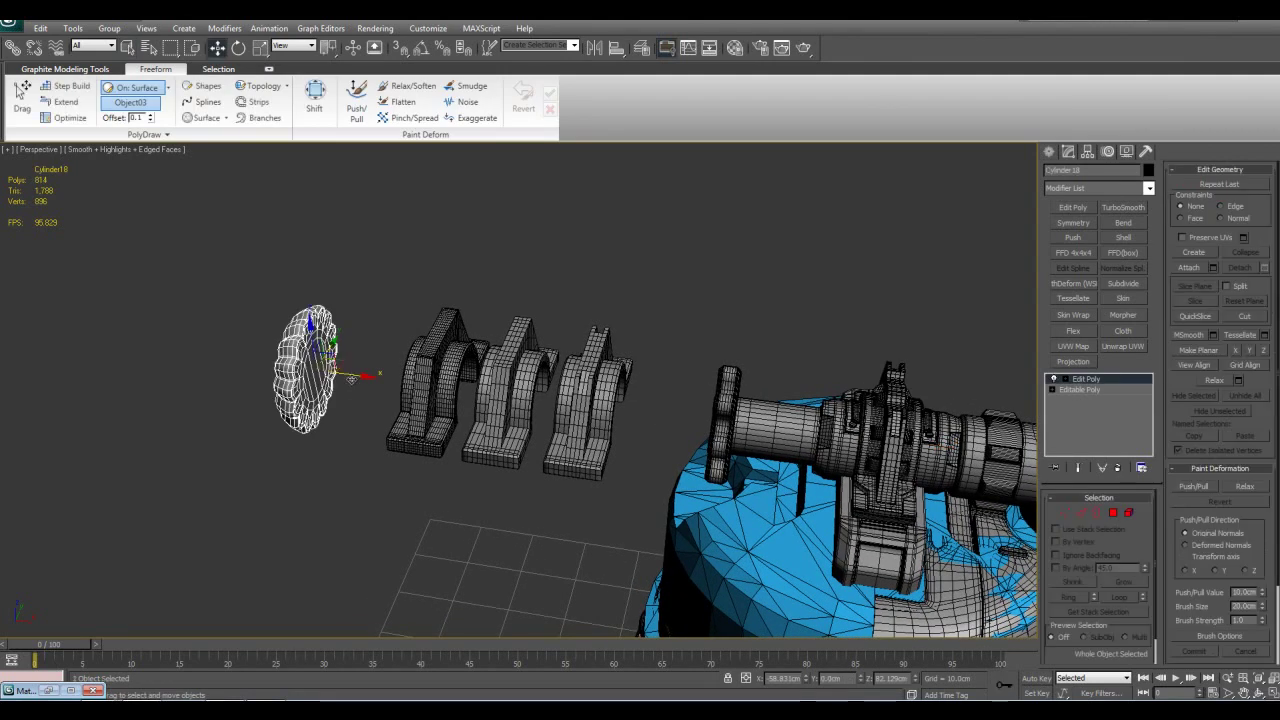
drag(351, 379, 247, 356)
- Move the detailed bracket along X from the valve assembly into the gap between the scalloped disc and the plain spares
click(881, 508)
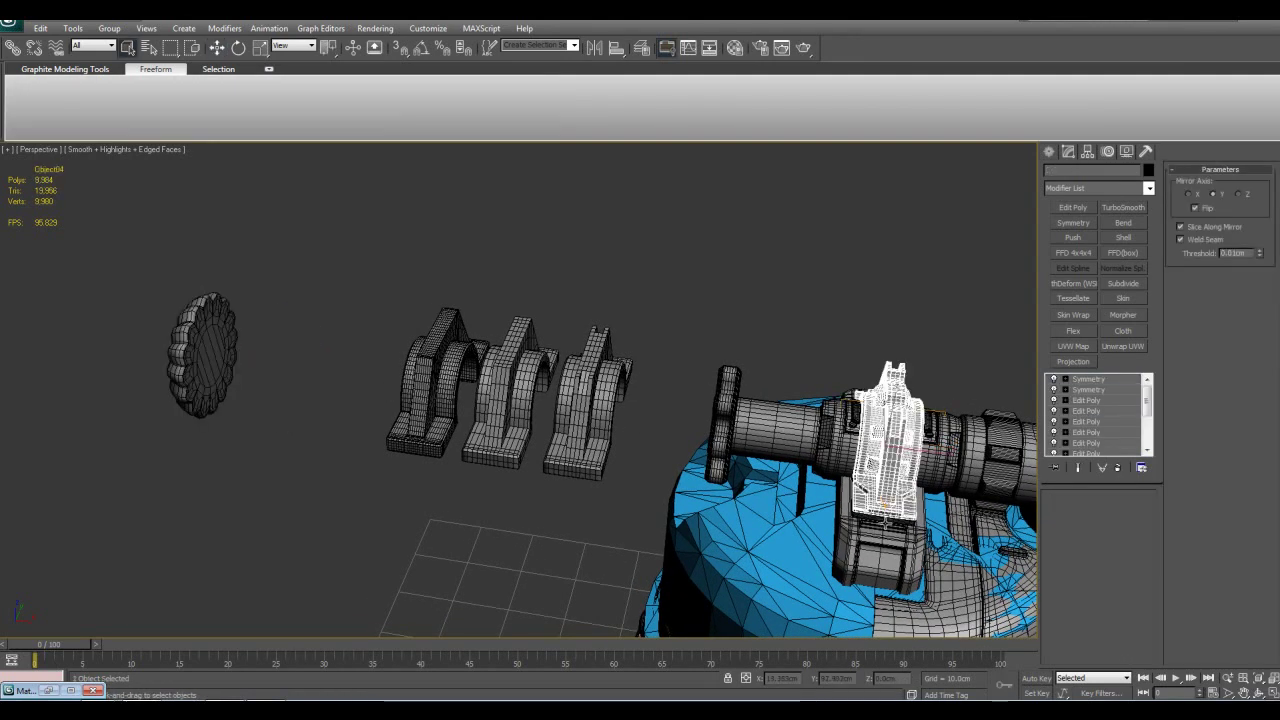
drag(926, 446, 376, 373)
key(q)
click(645, 430)
middle_drag(818, 462, 685, 403)
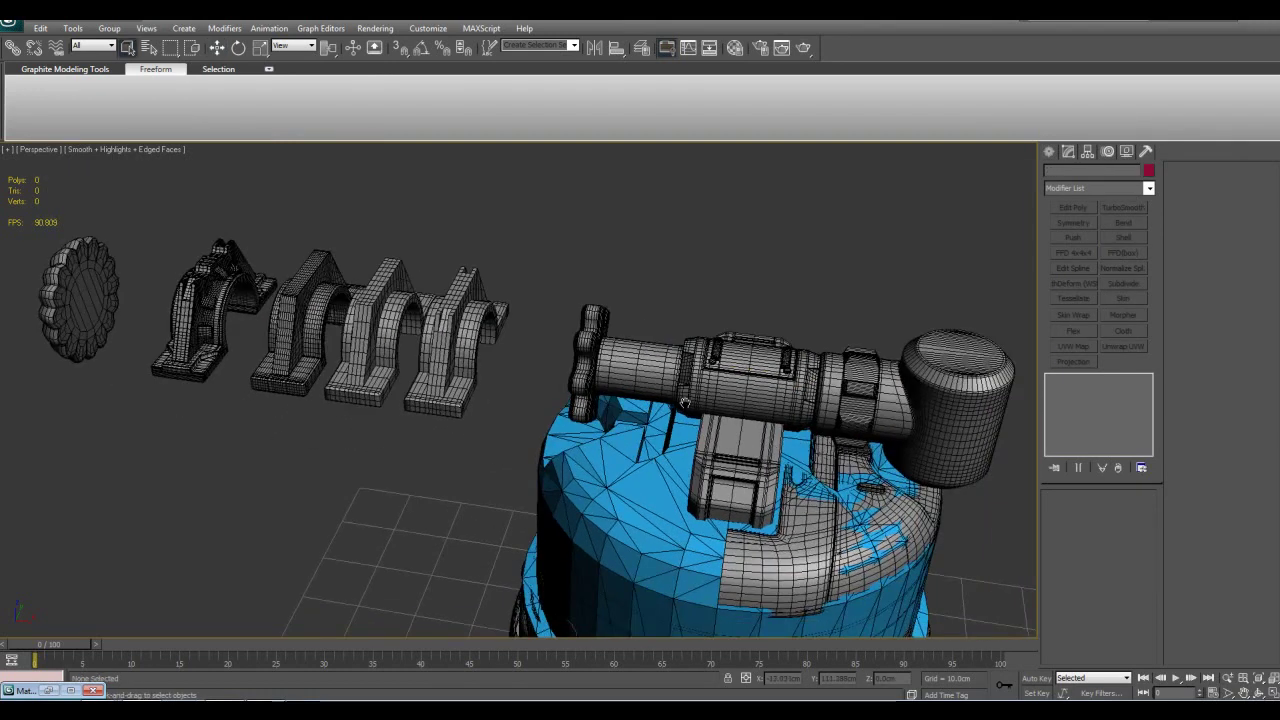
- Copy the densest plain spare bracket along X towards the valve assembly
scroll(686, 406, down, 4)
middle_drag(709, 495, 722, 438)
scroll(722, 438, up, 2)
scroll(722, 438, down, 2)
middle_drag(638, 390, 728, 475)
scroll(555, 390, up, 5)
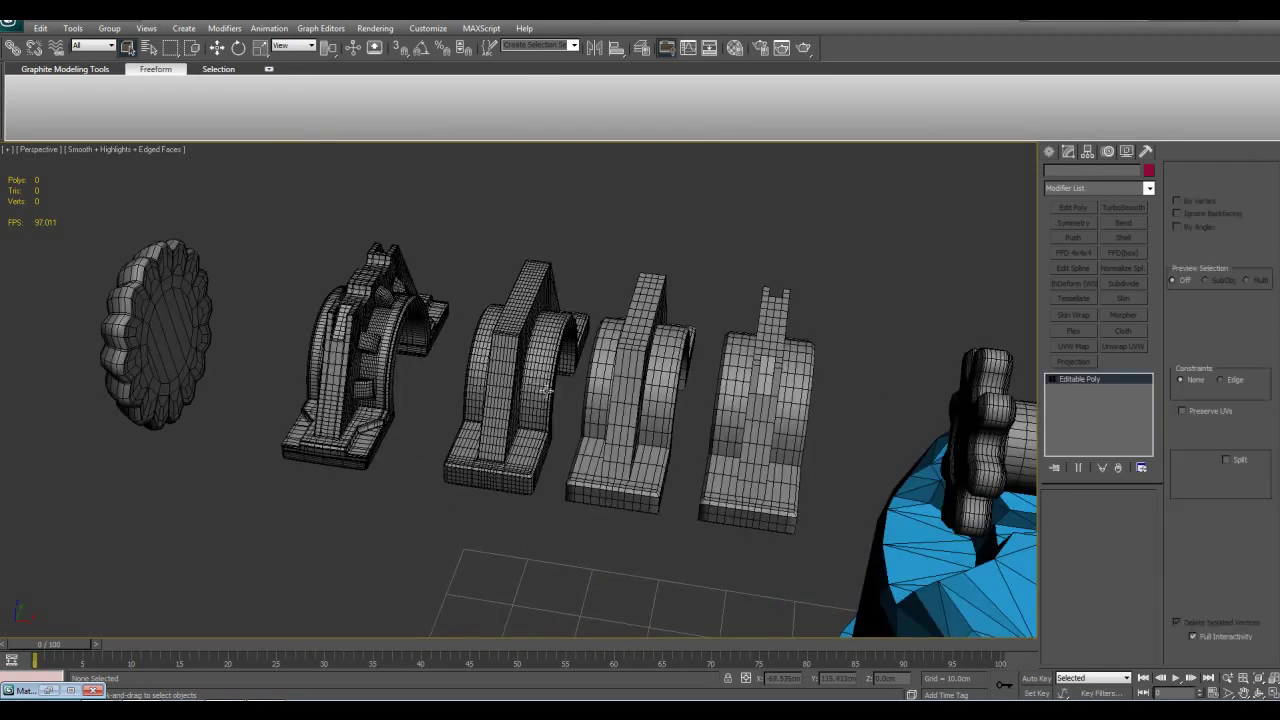
click(547, 388)
key(w)
middle_drag(547, 388, 412, 340)
shift+drag(437, 347, 712, 385)
click(628, 415)
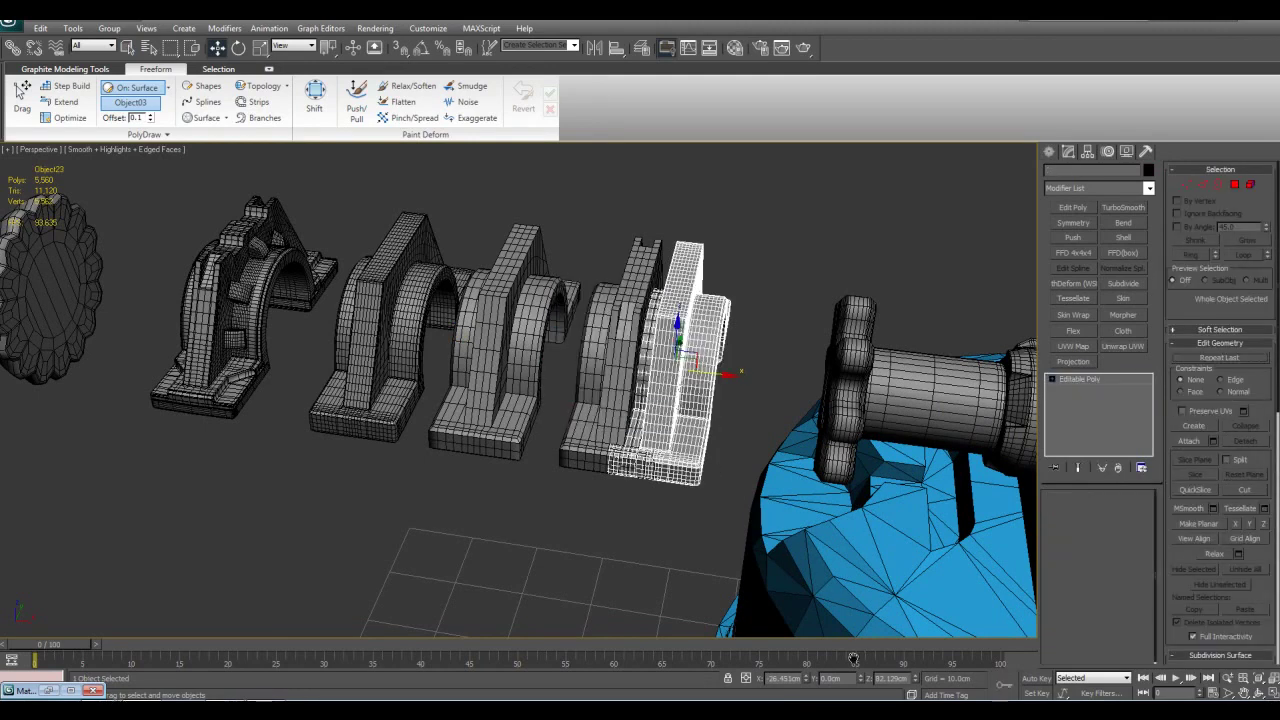
- Reset the copied bracket's X position to 0 cm so it sits on the base plate around the valve pipe
middle_drag(853, 658, 646, 608)
right_click(807, 683)
alt+middle_drag(766, 476, 784, 614)
key(q)
scroll(744, 523, up, 3)
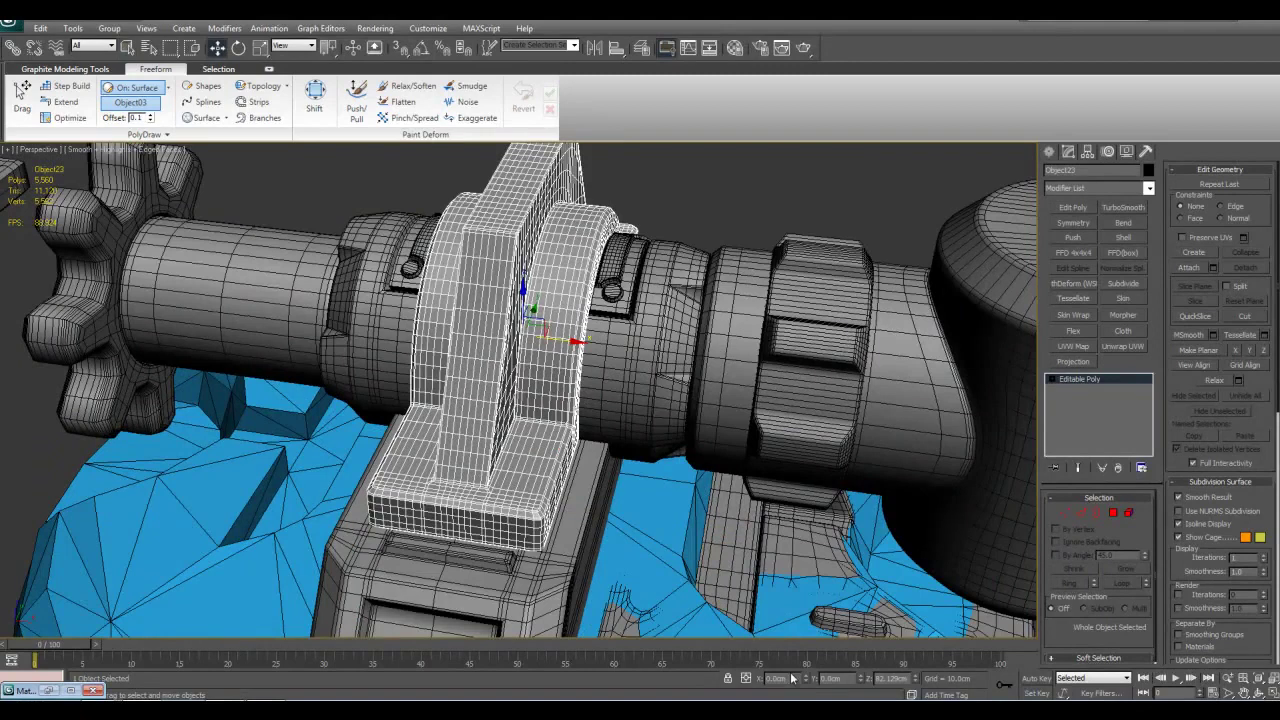
alt+middle_drag(752, 485, 719, 454)
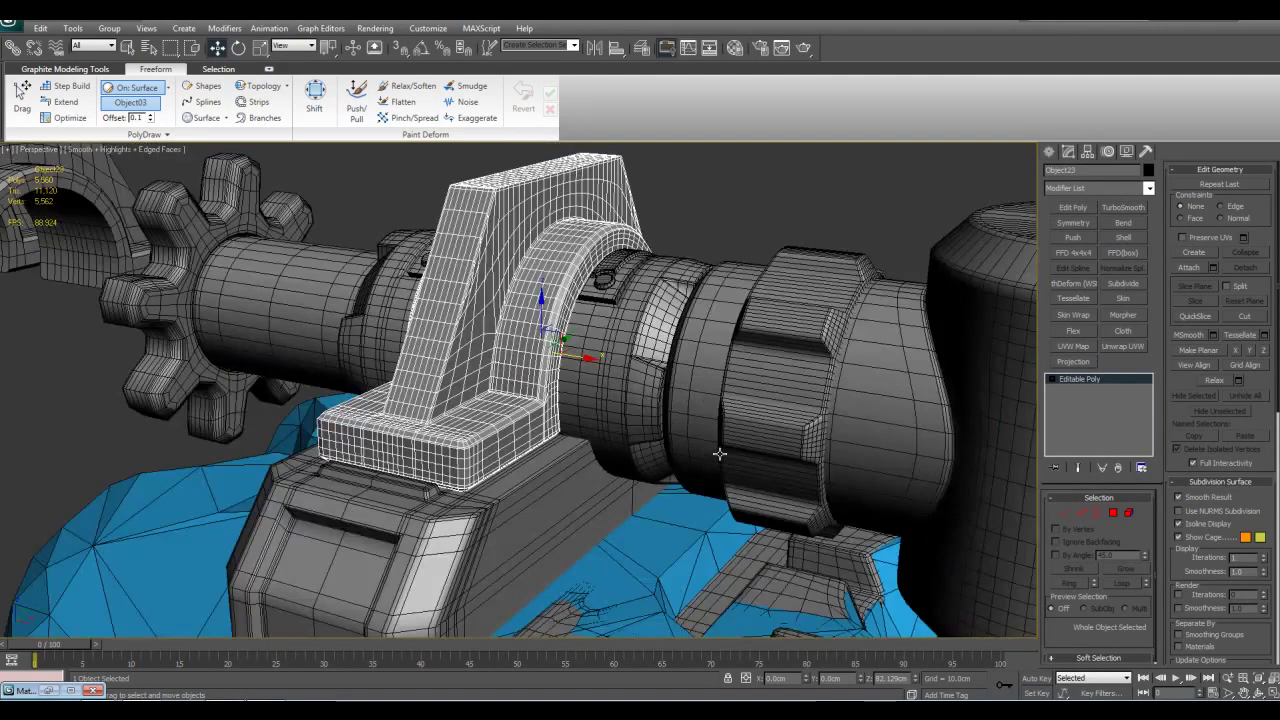
- Check the placed bracket in shaded display and select all its polygons to review its smoothing
key(F4)
middle_drag(591, 426, 669, 451)
scroll(669, 451, down, 5)
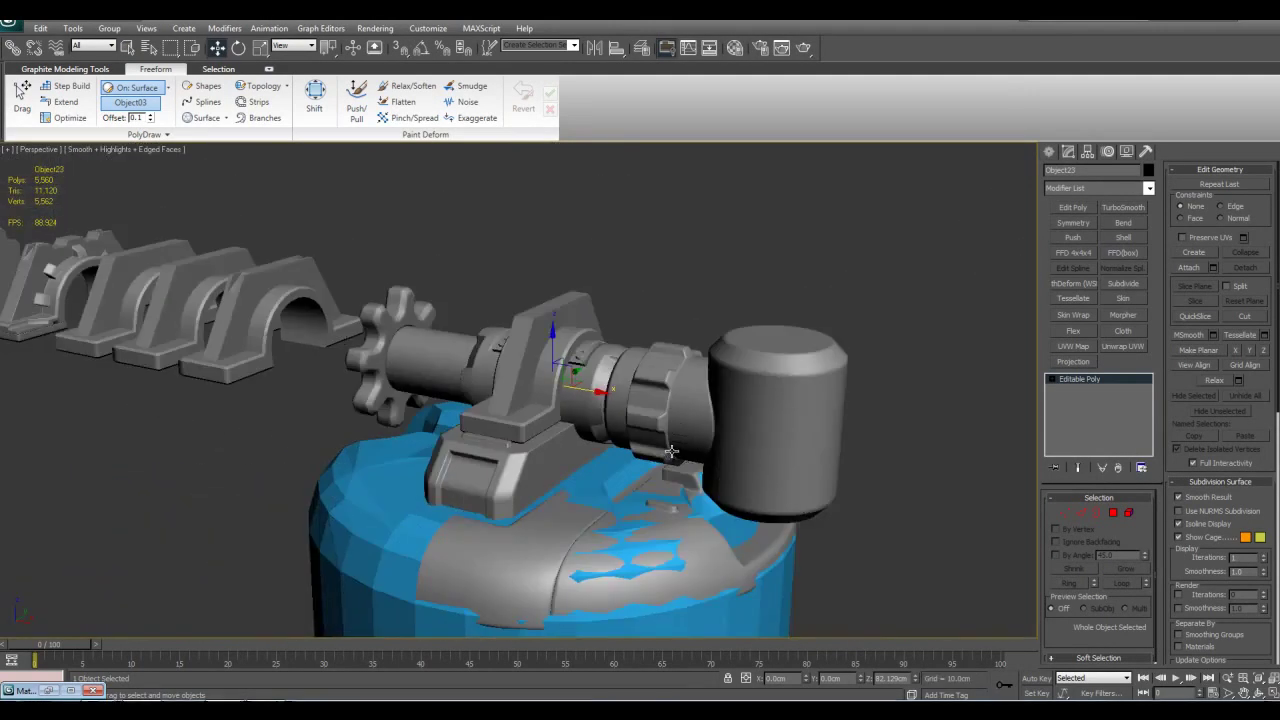
scroll(693, 438, up, 5)
key(F4)
key(4)
key(q)
key(ctrl+a)
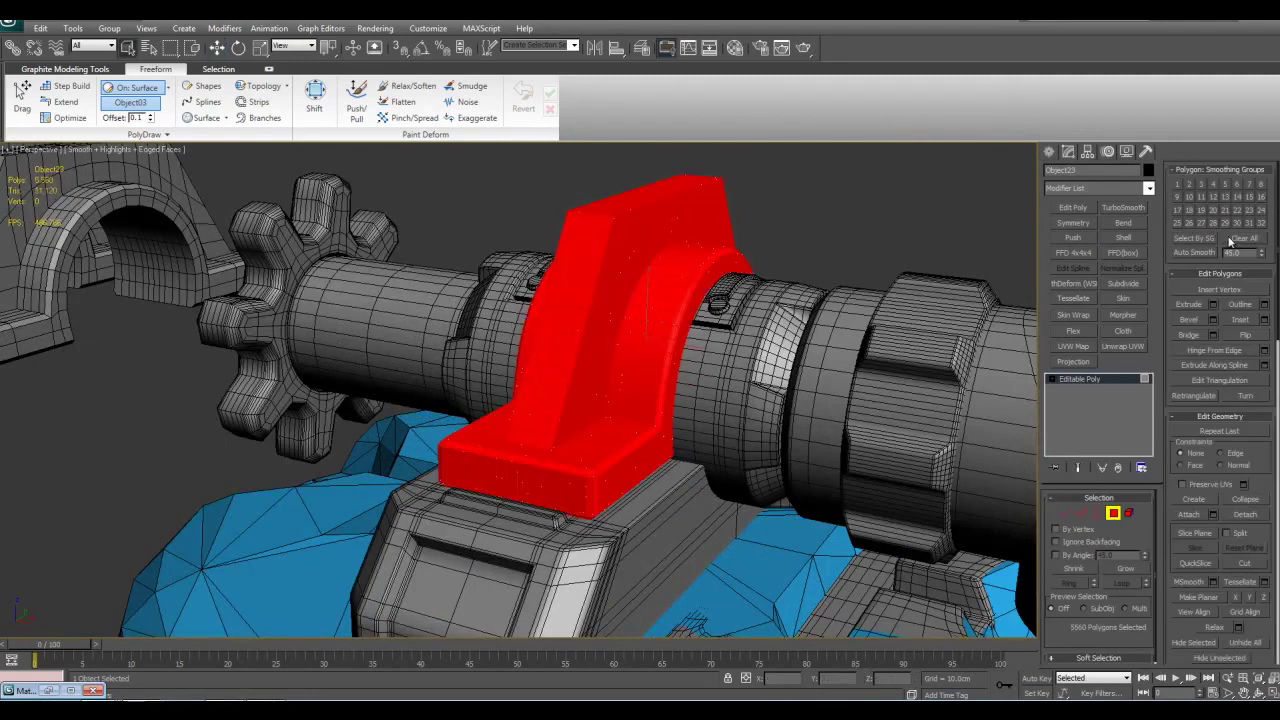
click(853, 226)
key(4)
click(838, 233)
- Select the toothed handwheel on the pipe's end and set its TurboSmooth iterations to 2
middle_drag(425, 289, 630, 425)
scroll(512, 408, down, 4)
scroll(590, 420, up, 4)
click(582, 400)
key(F4)
key(F4)
key(F4)
click(1143, 517)
scroll(749, 457, down, 5)
key(F4)
key(F4)
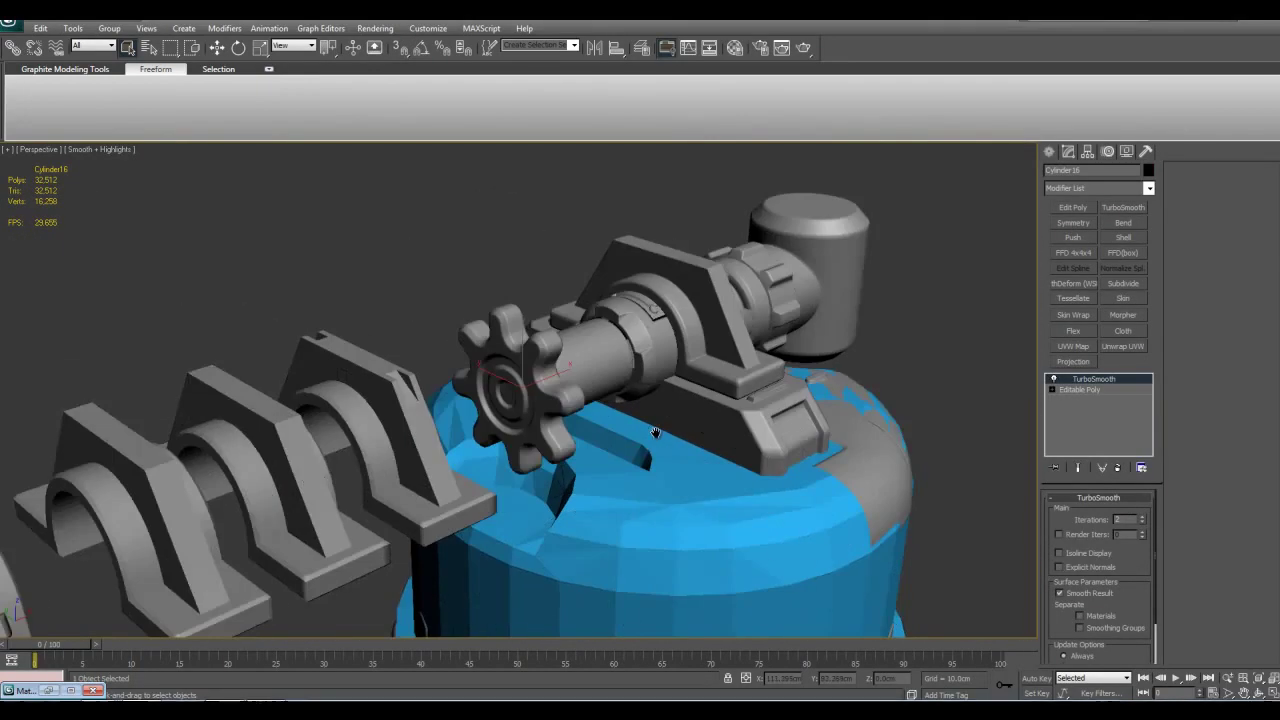
- Examine the smoothed toothed handwheel's shape from several angles in shaded and edged display
scroll(630, 434, up, 5)
alt+middle_drag(626, 434, 728, 466)
scroll(740, 465, up, 2)
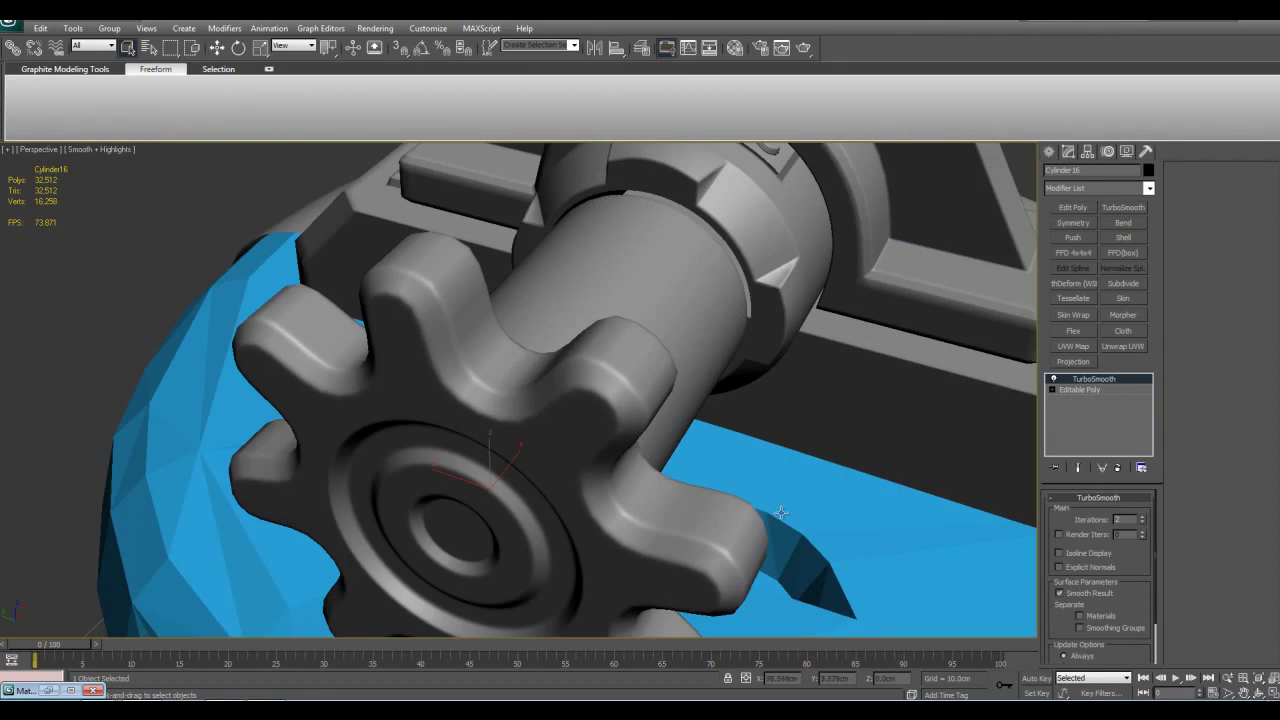
alt+middle_drag(781, 512, 783, 428)
alt+middle_drag(649, 369, 632, 514)
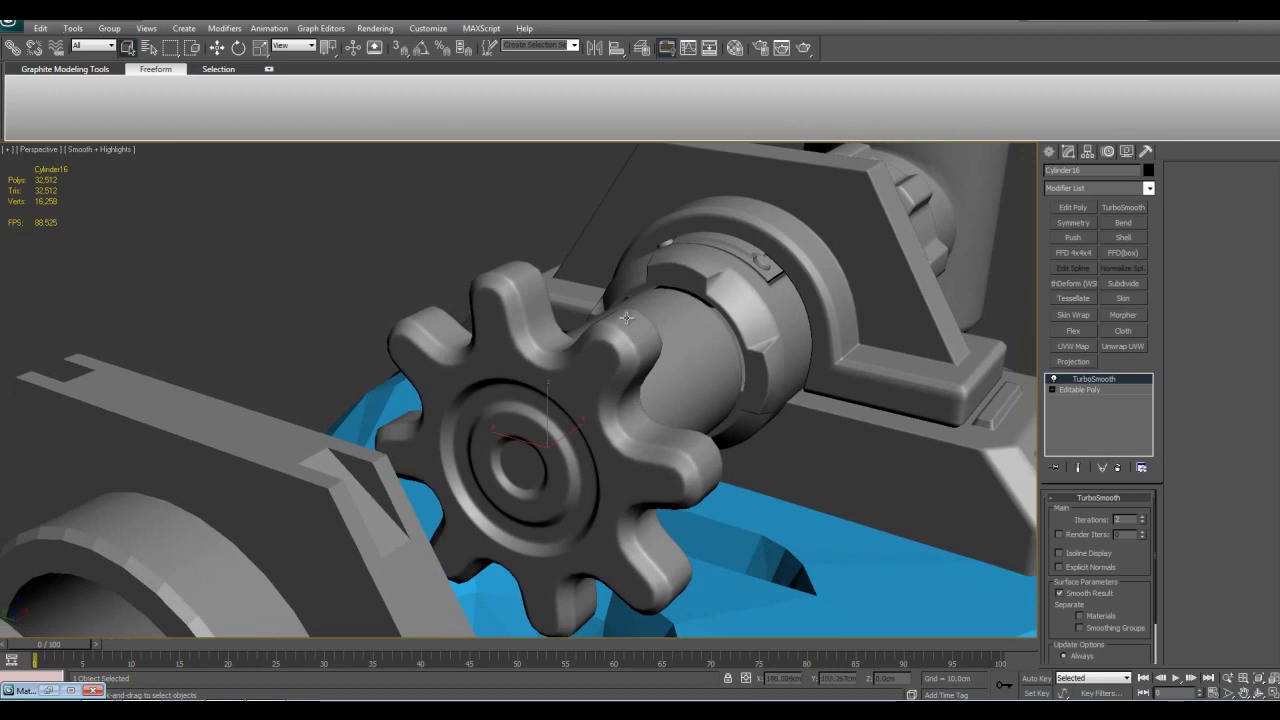
alt+middle_drag(396, 373, 325, 335)
alt+middle_drag(491, 289, 670, 390)
middle_drag(670, 390, 595, 328)
key(F4)
key(F4)
scroll(743, 437, down, 6)
scroll(634, 397, up, 4)
alt+middle_drag(632, 443, 700, 453)
scroll(738, 457, up, 4)
key(F4)
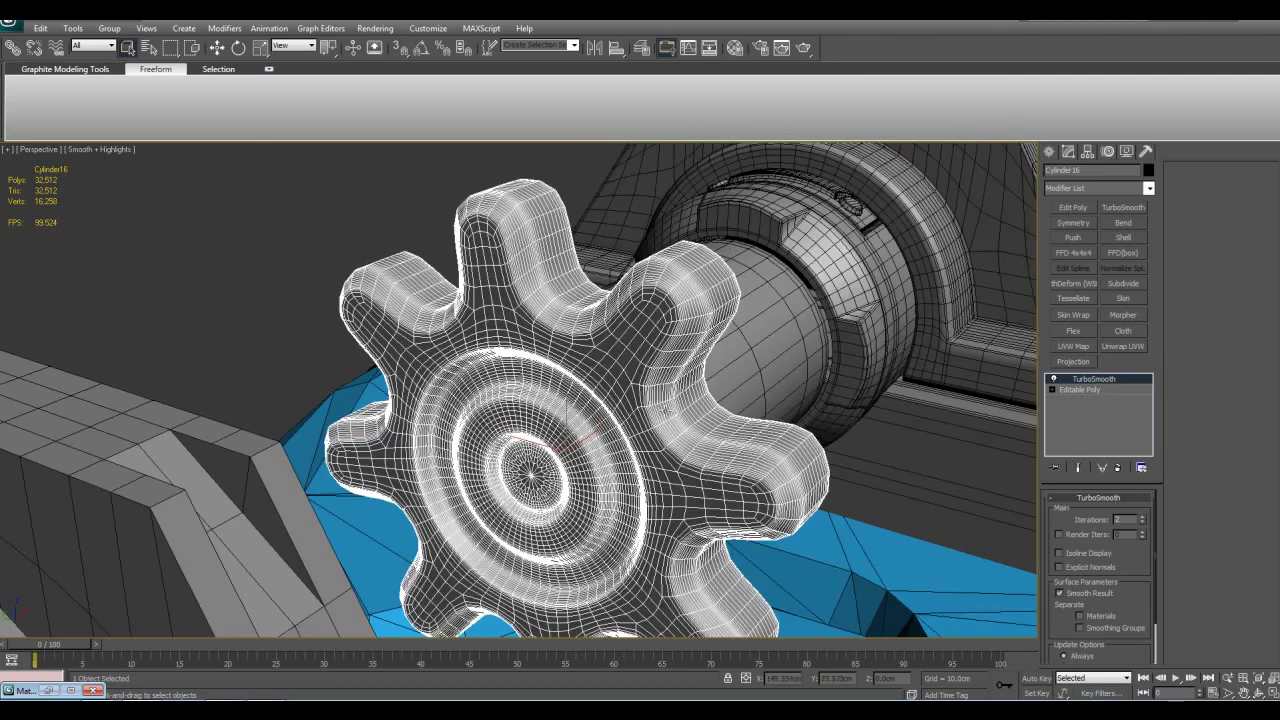
- Try TurboSmooth on the scalloped disc, compare it in shaded display, and delete the modifier
scroll(604, 264, down, 10)
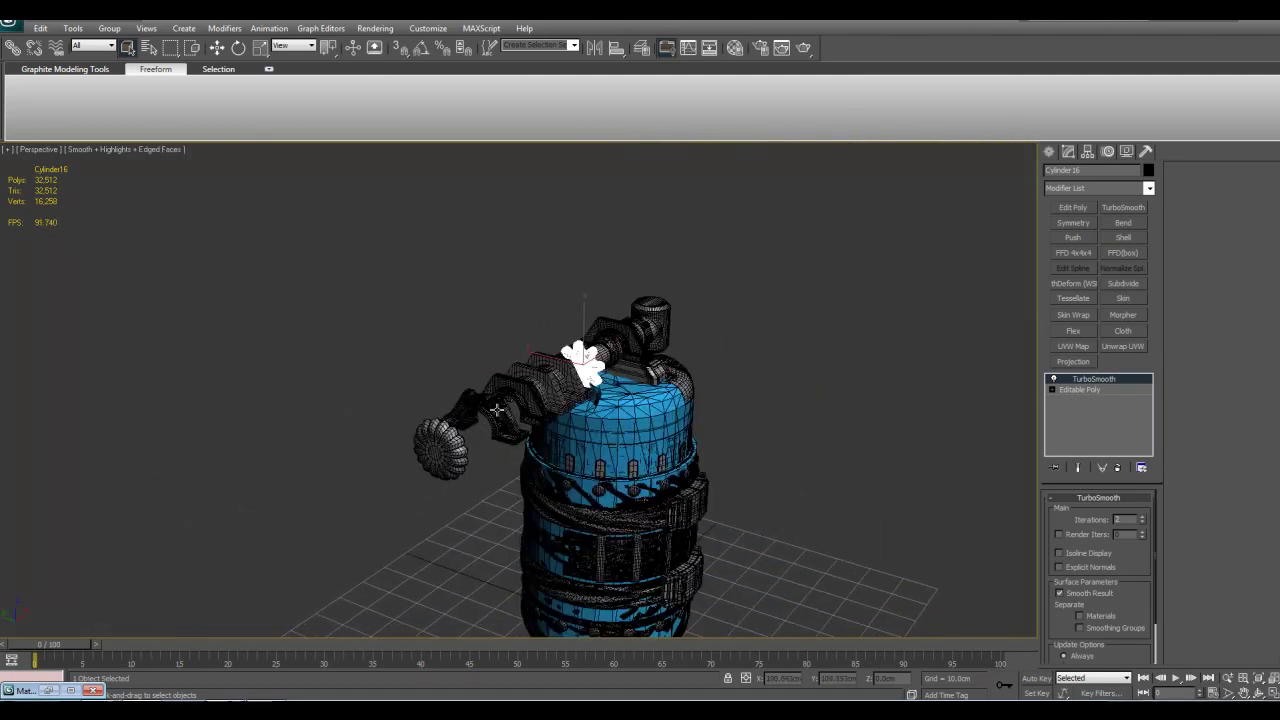
click(446, 449)
key(z)
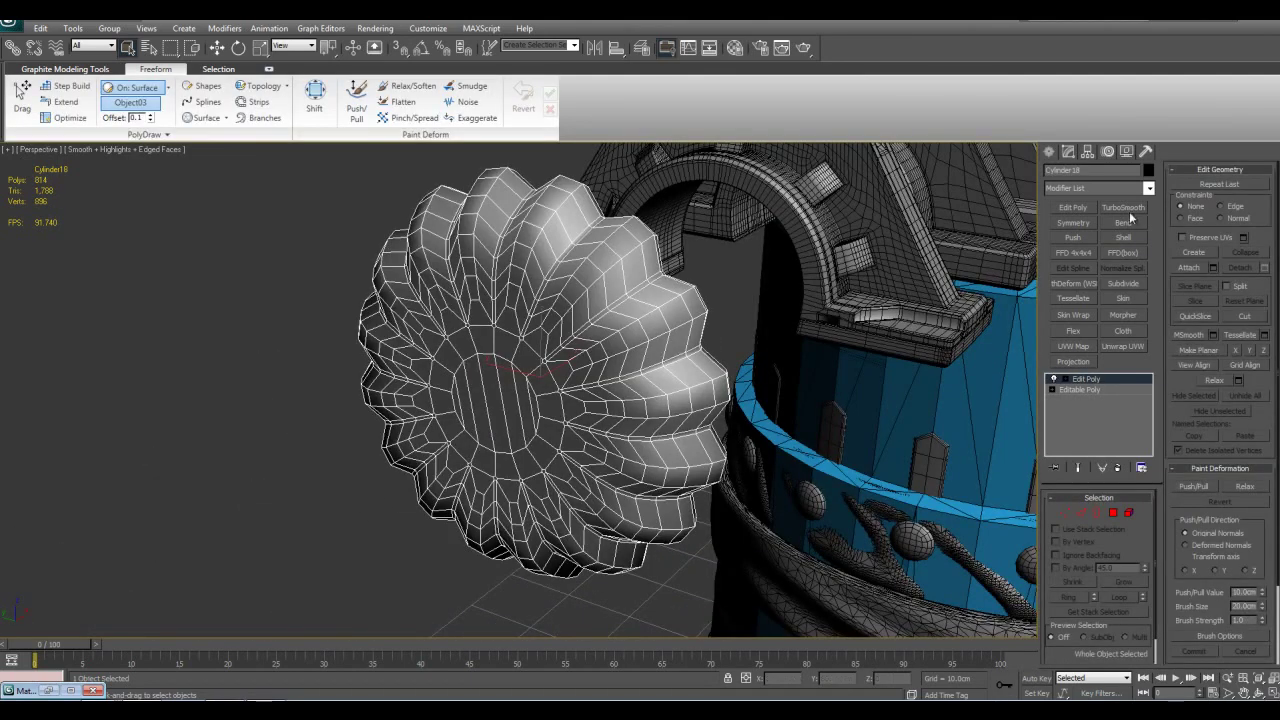
click(1130, 211)
key(F4)
alt+middle_drag(694, 410, 727, 419)
scroll(642, 407, down, 5)
scroll(634, 418, up, 5)
key(F4)
right_click(1087, 389)
click(1095, 402)
- Move the toothed handwheel off the pipe to between the scalloped disc and the detailed bracket, and remove its TurboSmooth
key(w)
scroll(612, 430, down, 4)
click(811, 385)
middle_drag(852, 415, 877, 432)
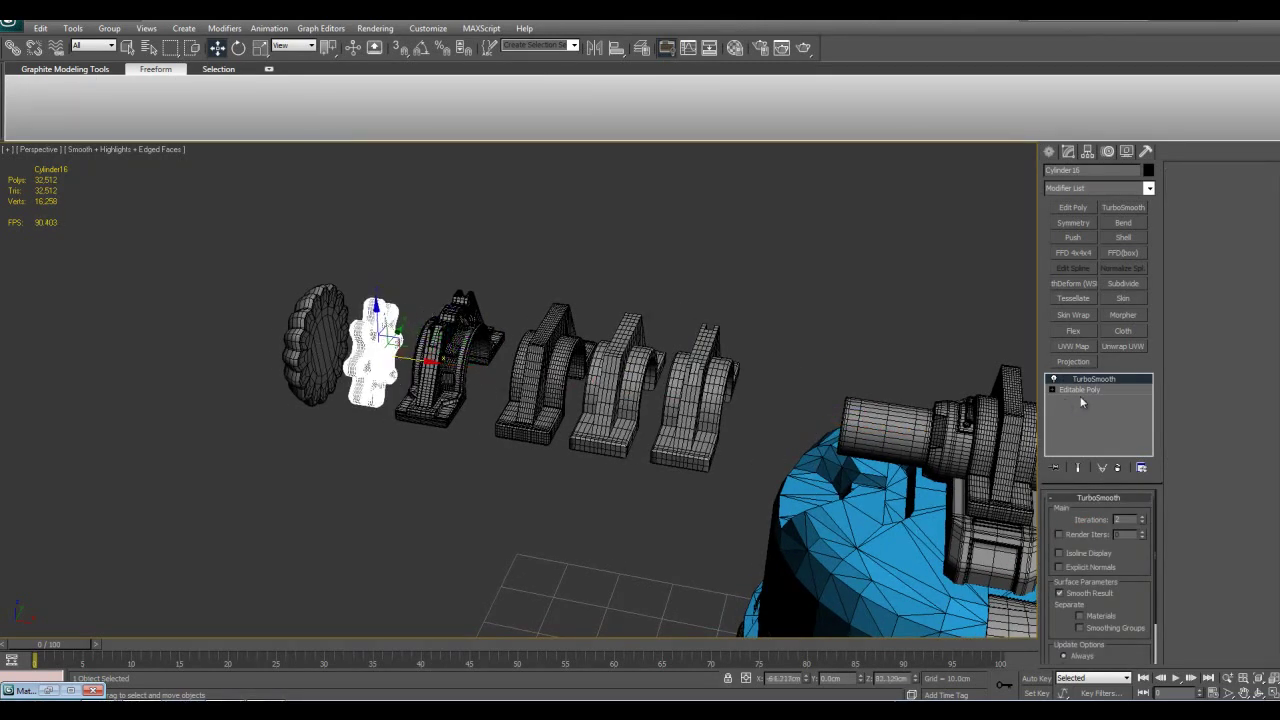
- Copy the scalloped disc along X and fit the copy against the free end of the valve pipe
click(322, 361)
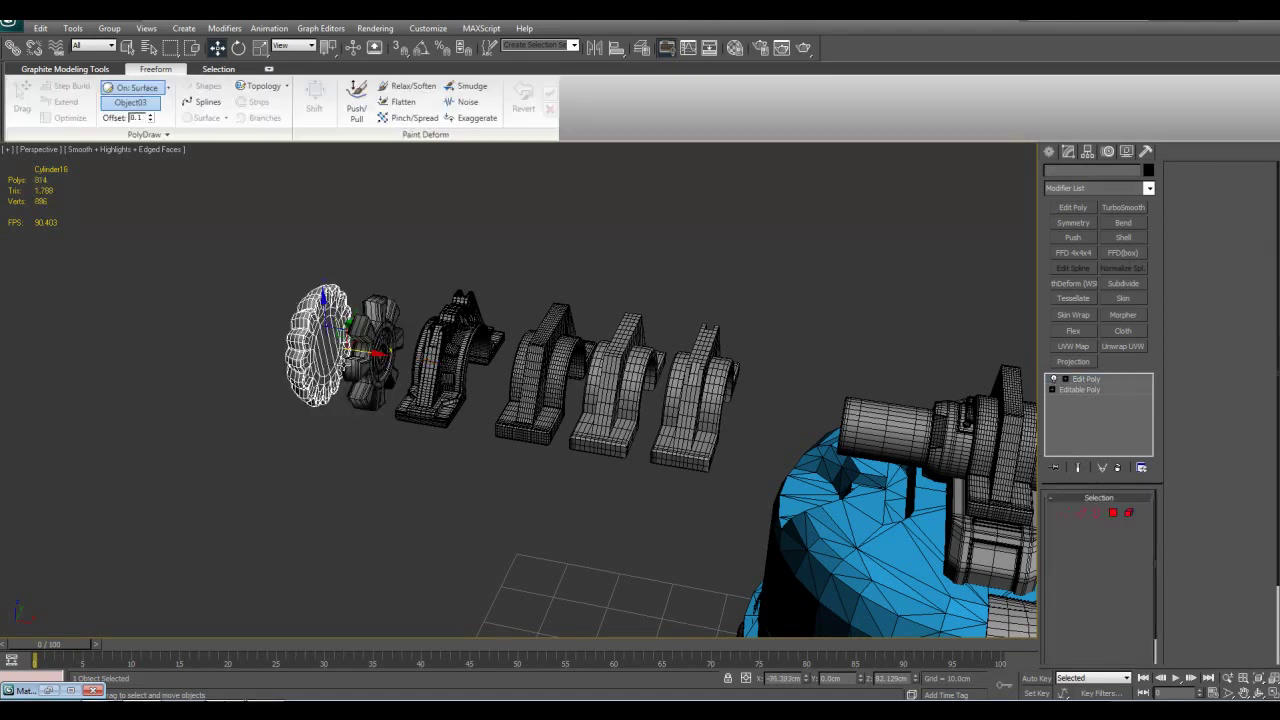
shift+drag(357, 351, 857, 414)
click(640, 415)
key(z)
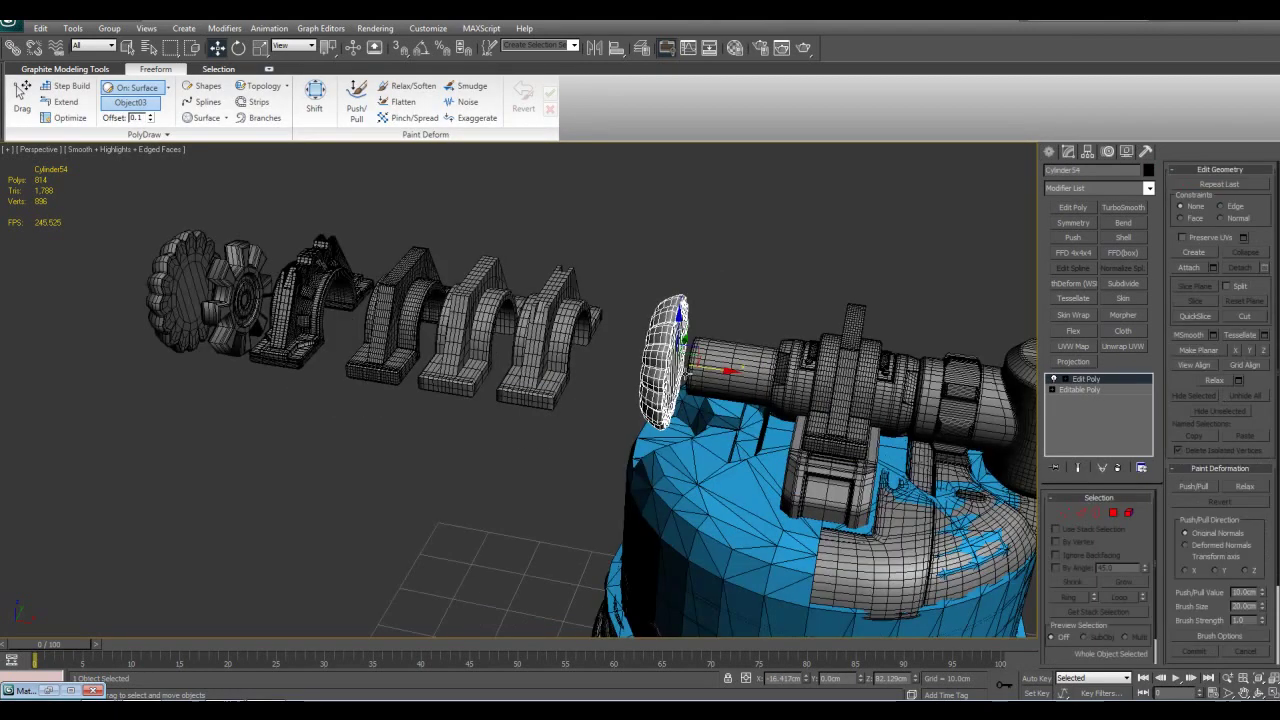
drag(590, 400, 633, 403)
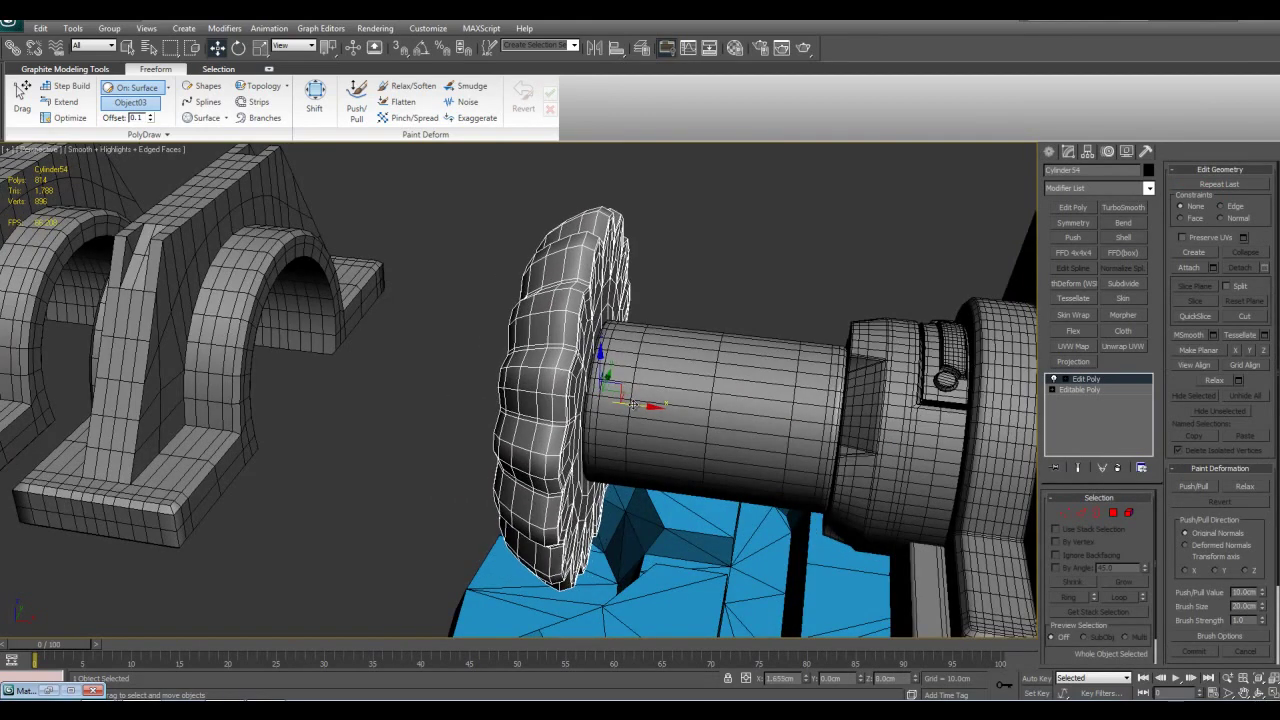
- Inspect the scalloped disc copy's front face in isolation, then exit isolation
mouse_move(686, 385)
alt+middle_down()
mouse_move(829, 351)
mouse_move(809, 363)
mouse_move(508, 362)
mouse_move(817, 354)
mouse_move(757, 357)
mouse_move(737, 397)
mouse_move(697, 398)
mouse_move(747, 388)
alt+middle_up()
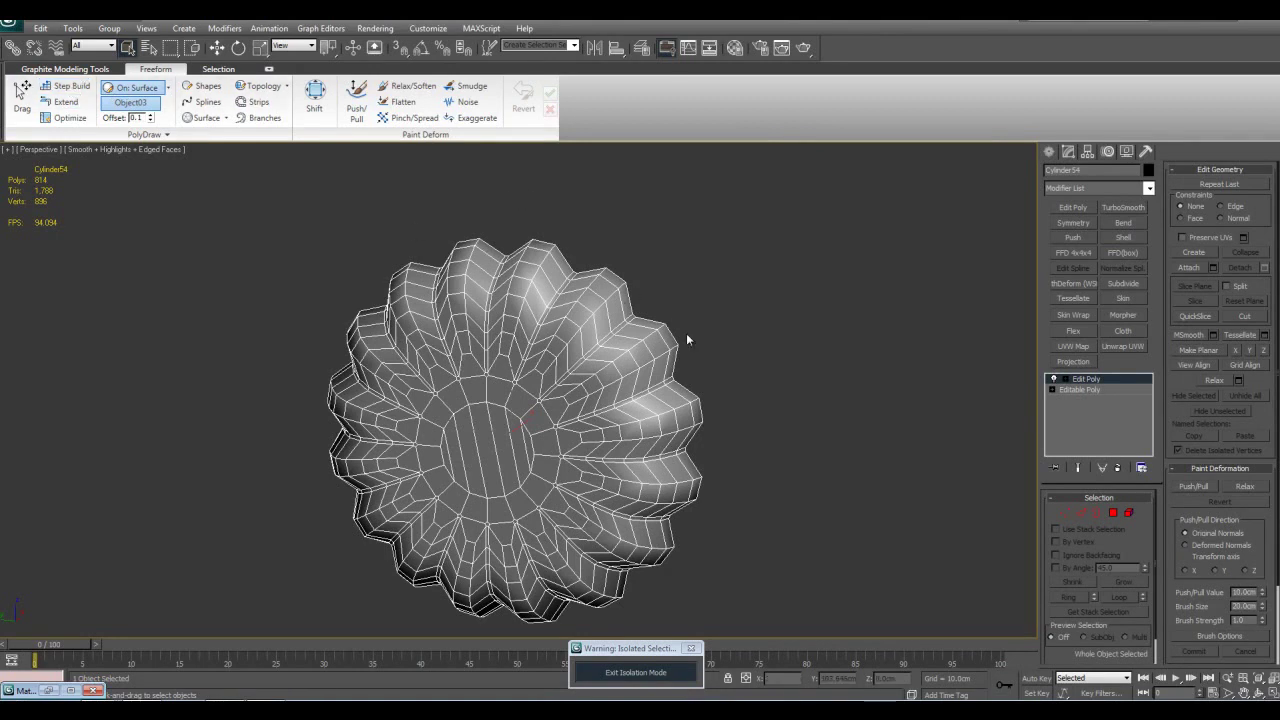
alt+middle_drag(916, 427, 899, 410)
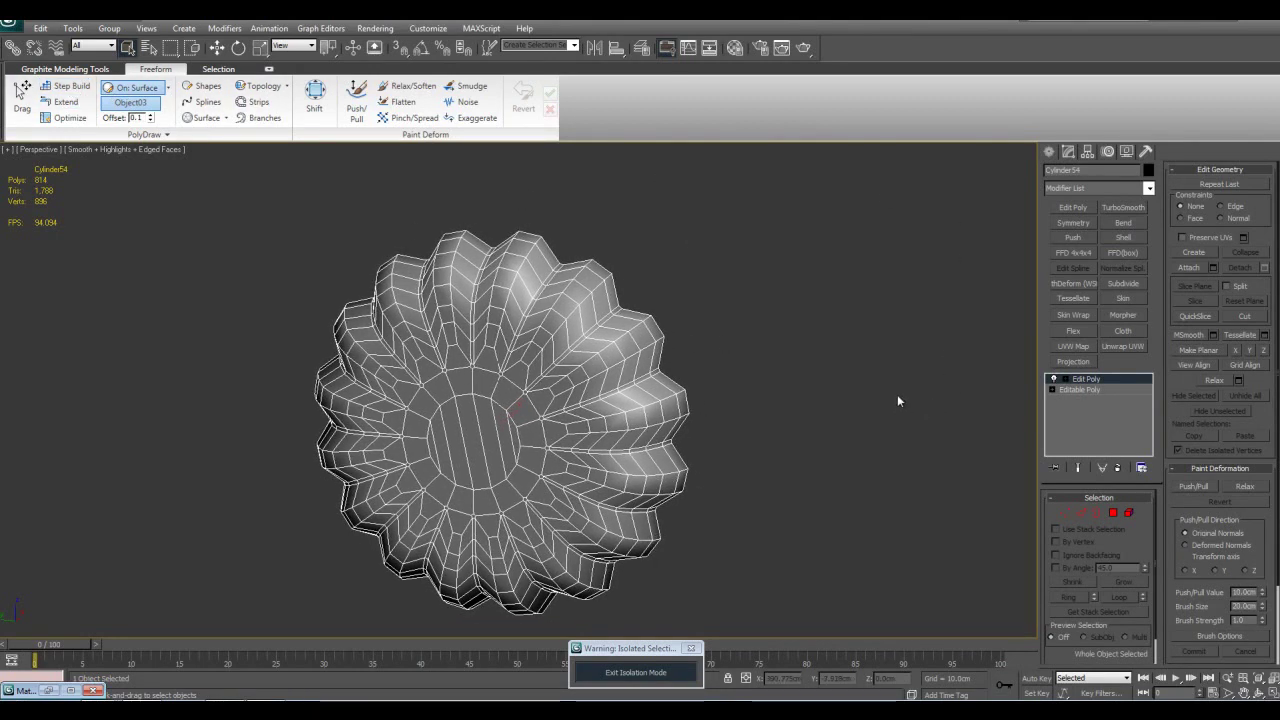
click(654, 671)
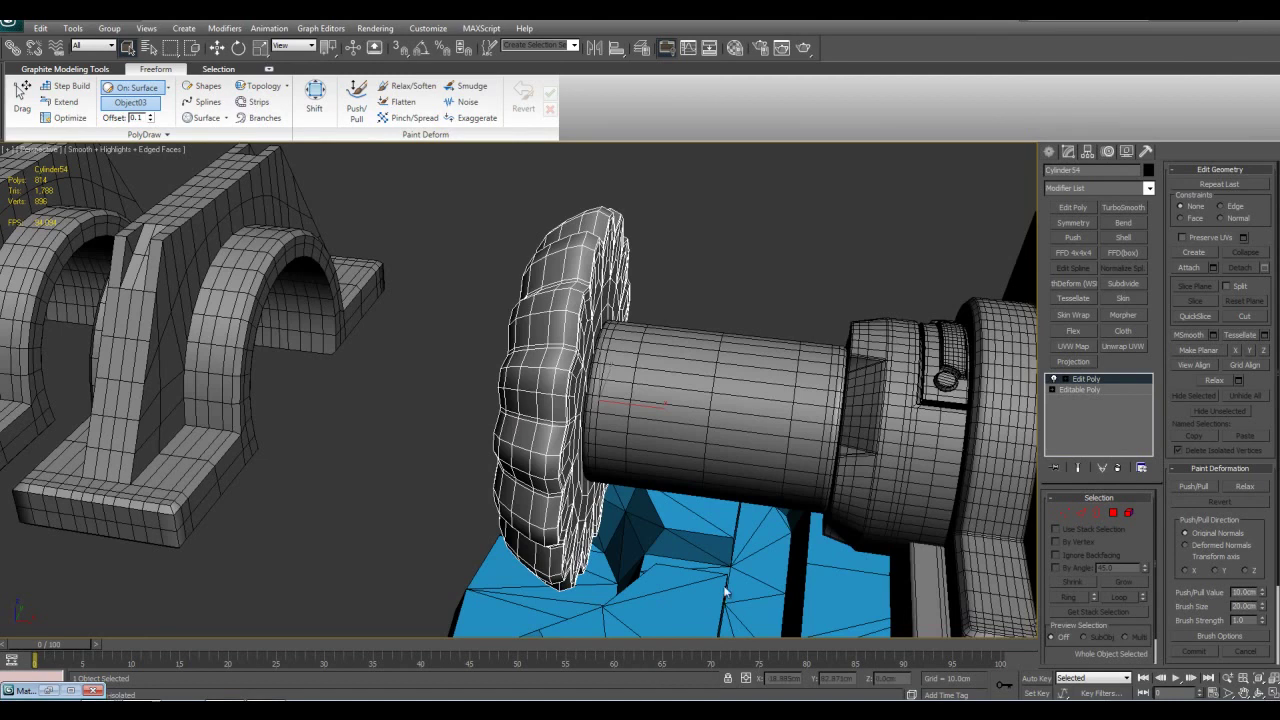
- Isolate the blue low-poly tank, turn off its Subdivide modifier, and exit isolation
click(725, 592)
key(alt+q)
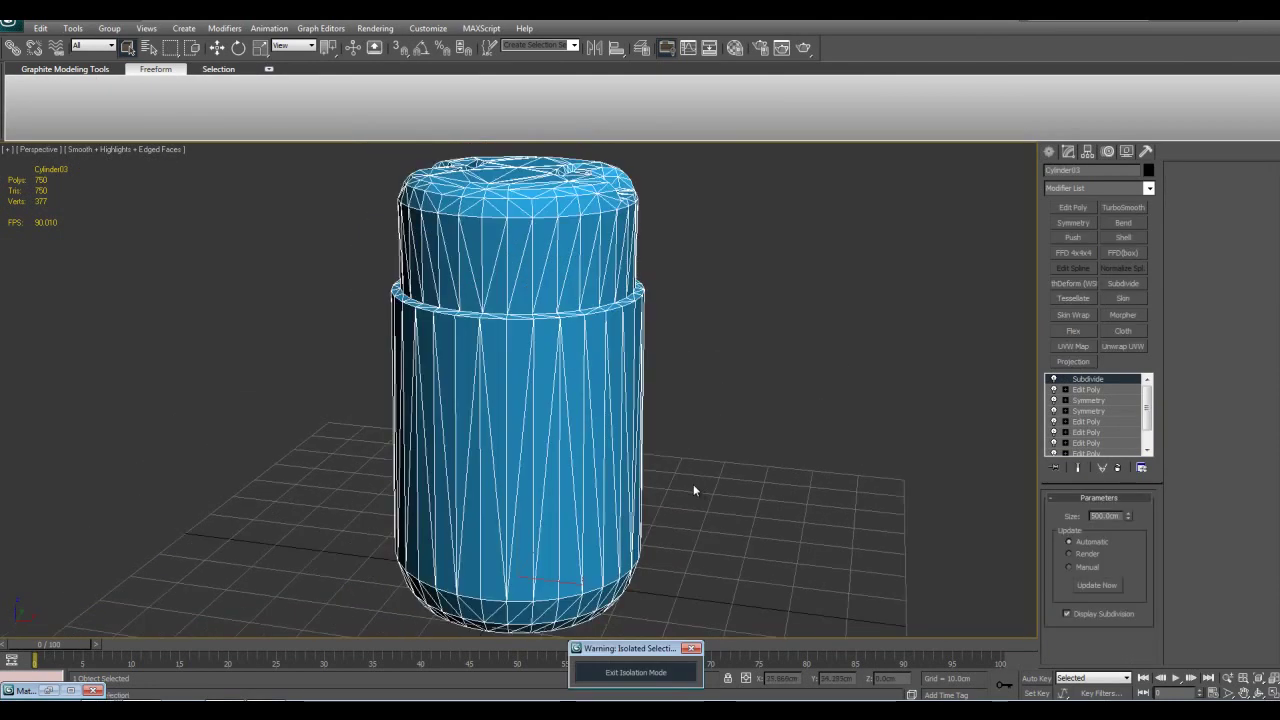
alt+middle_drag(693, 484, 647, 448)
click(1053, 379)
alt+middle_drag(789, 423, 618, 549)
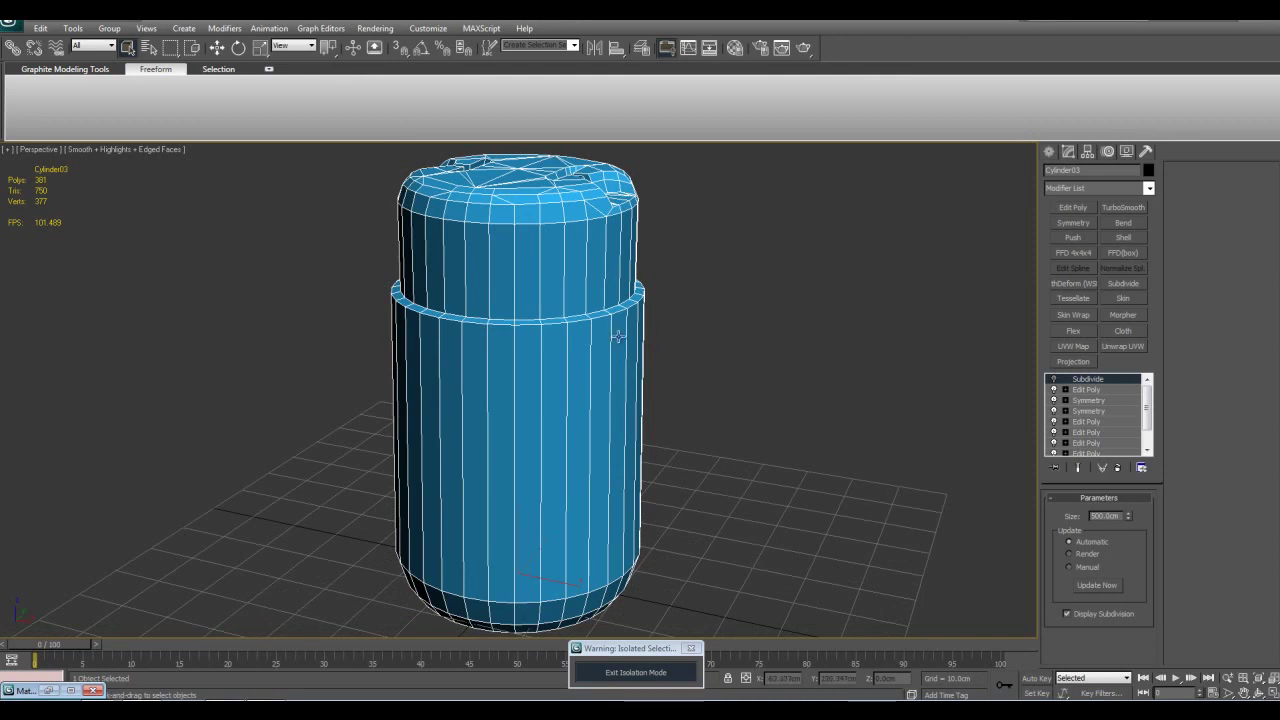
click(650, 667)
- Clone the scalloped disc on the pipe's end in place as a Copy and give it the blue low-poly material
middle_drag(576, 248, 680, 464)
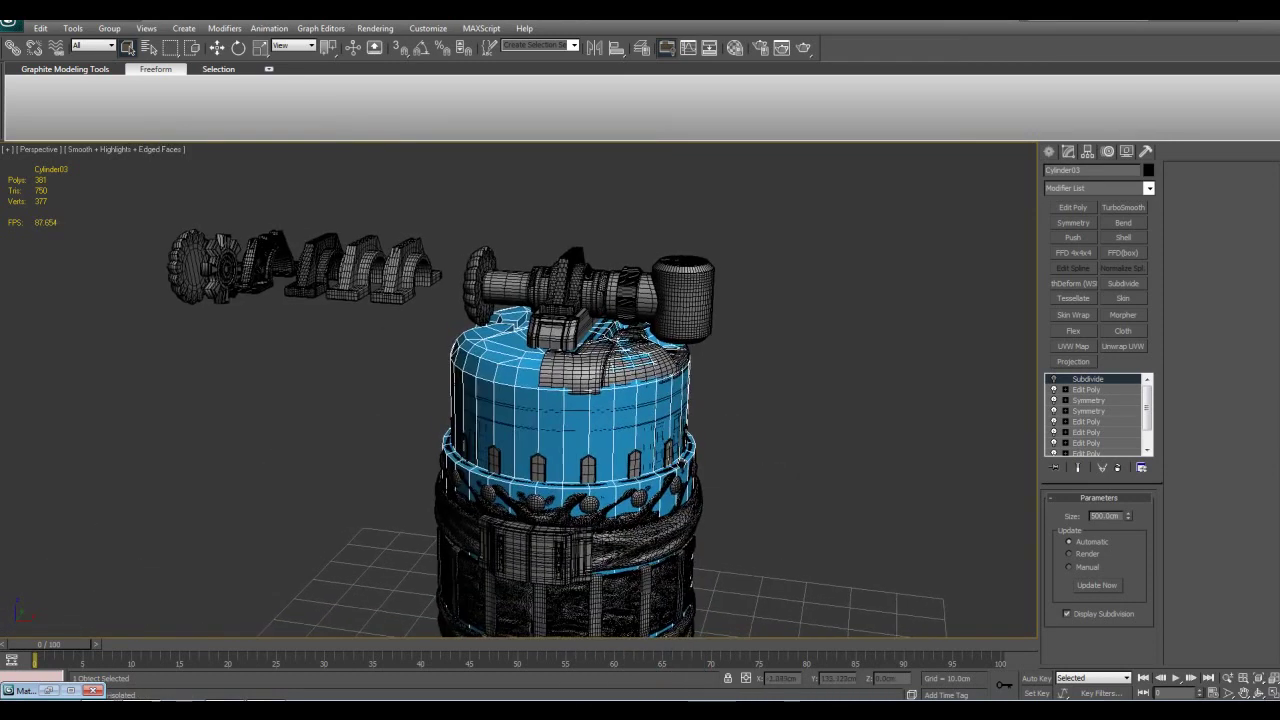
middle_drag(564, 316, 636, 421)
scroll(568, 413, up, 5)
click(596, 400)
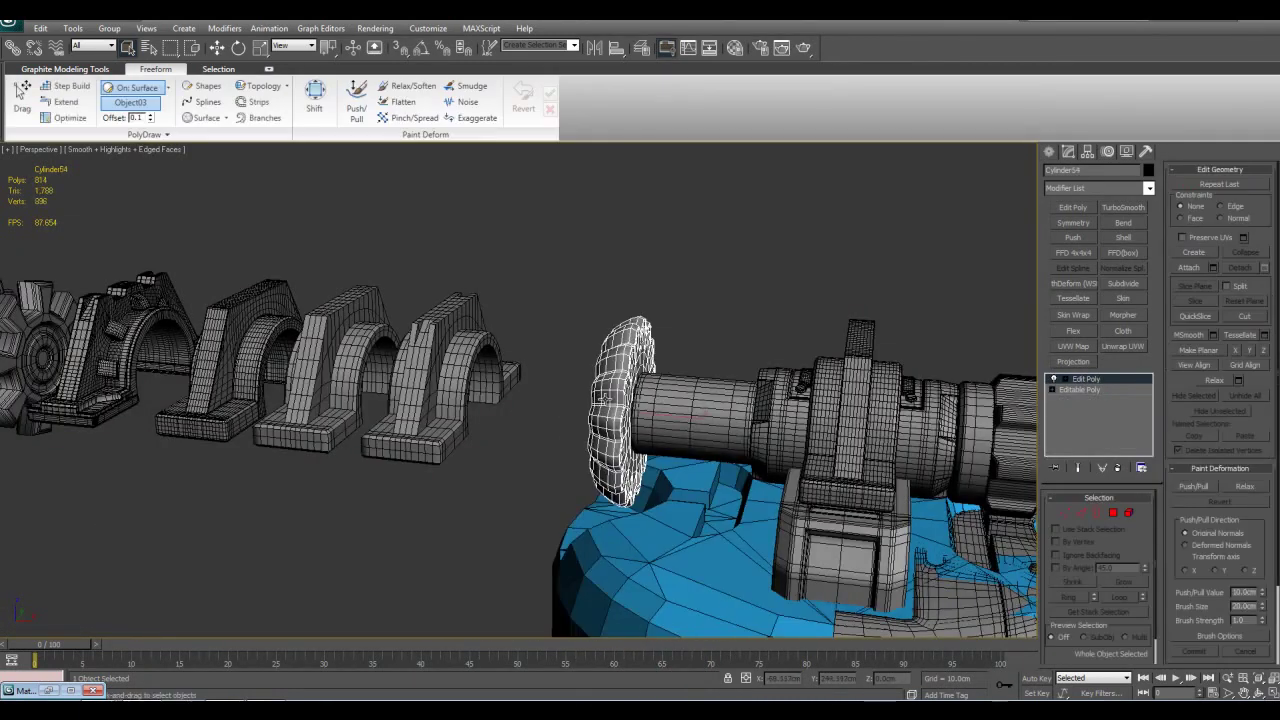
scroll(604, 398, up, 3)
right_click(579, 318)
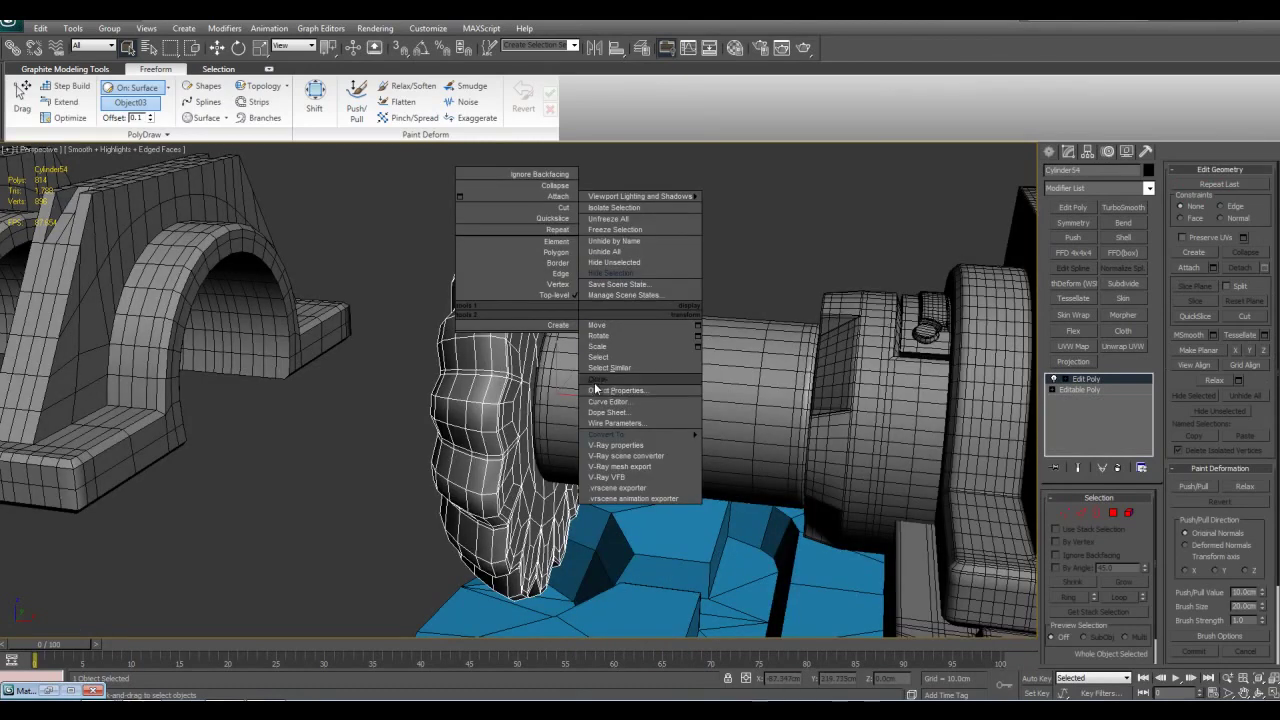
click(598, 379)
click(606, 407)
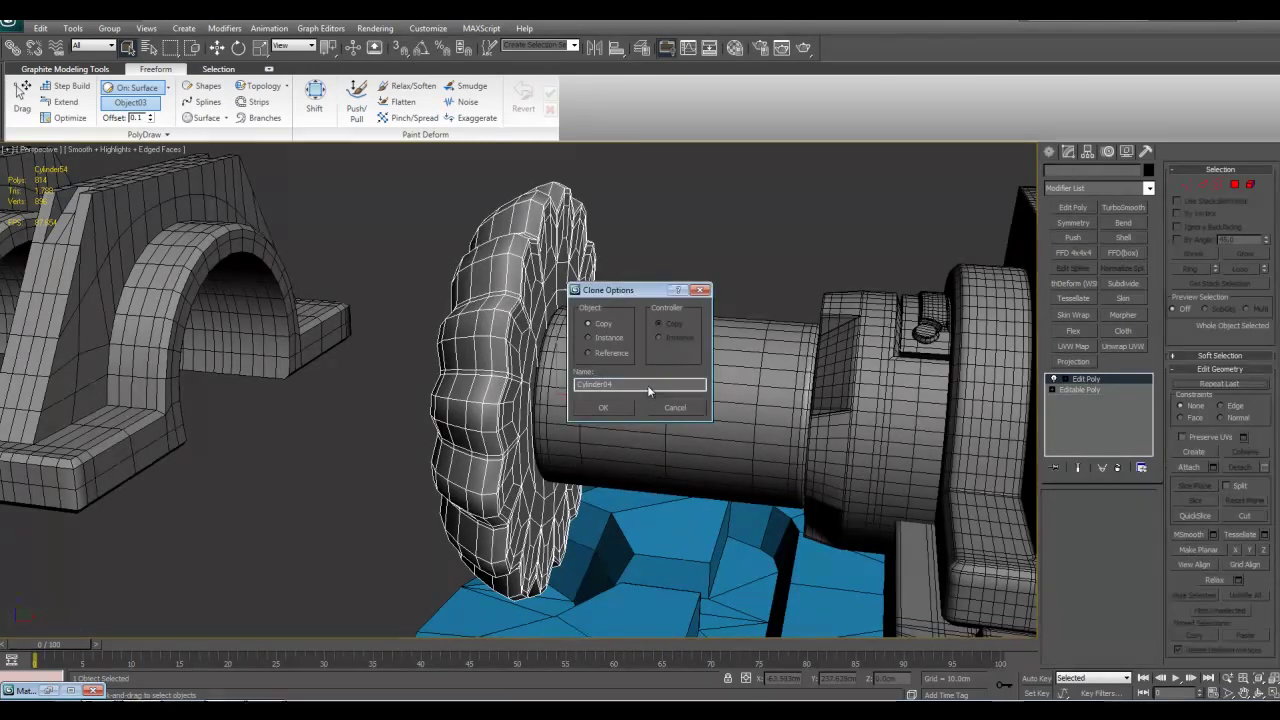
key(m)
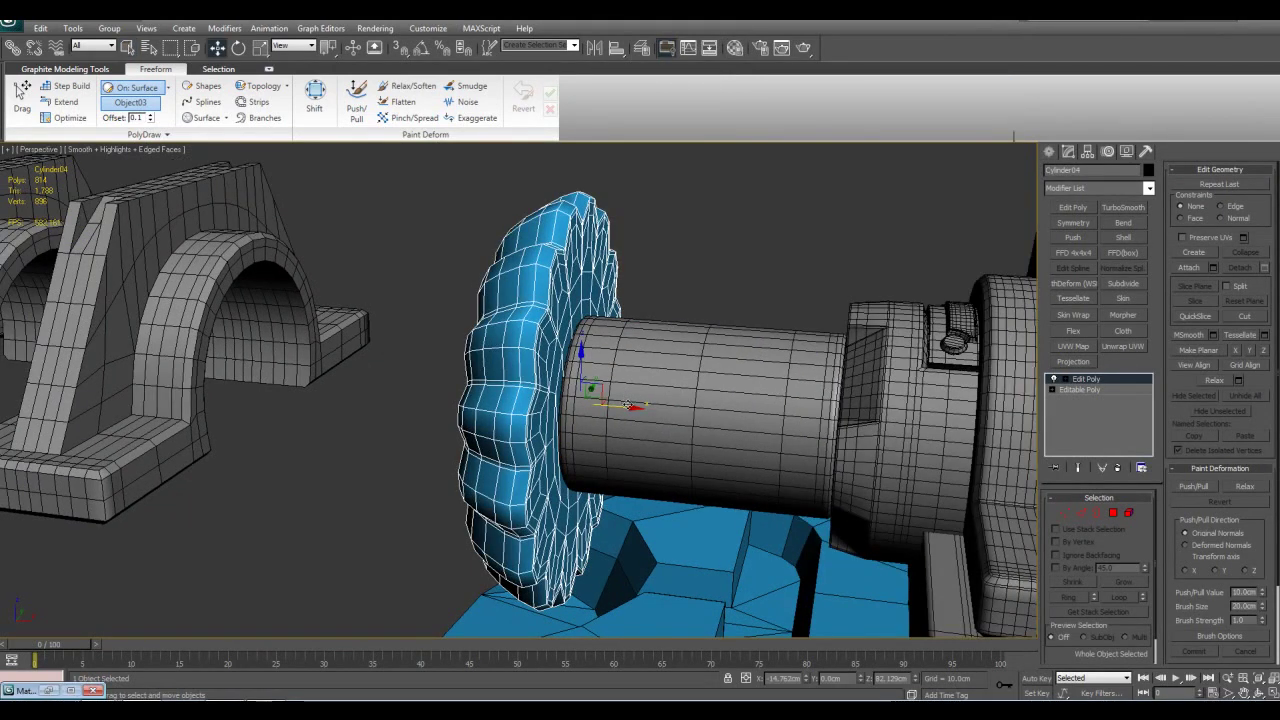
- Isolate the blue scalloped disc and turn it to show its front face
mouse_move(628, 405)
shift+mouse_down()
mouse_move(530, 398)
mouse_move(568, 400)
shift+mouse_up()
right_click(568, 400)
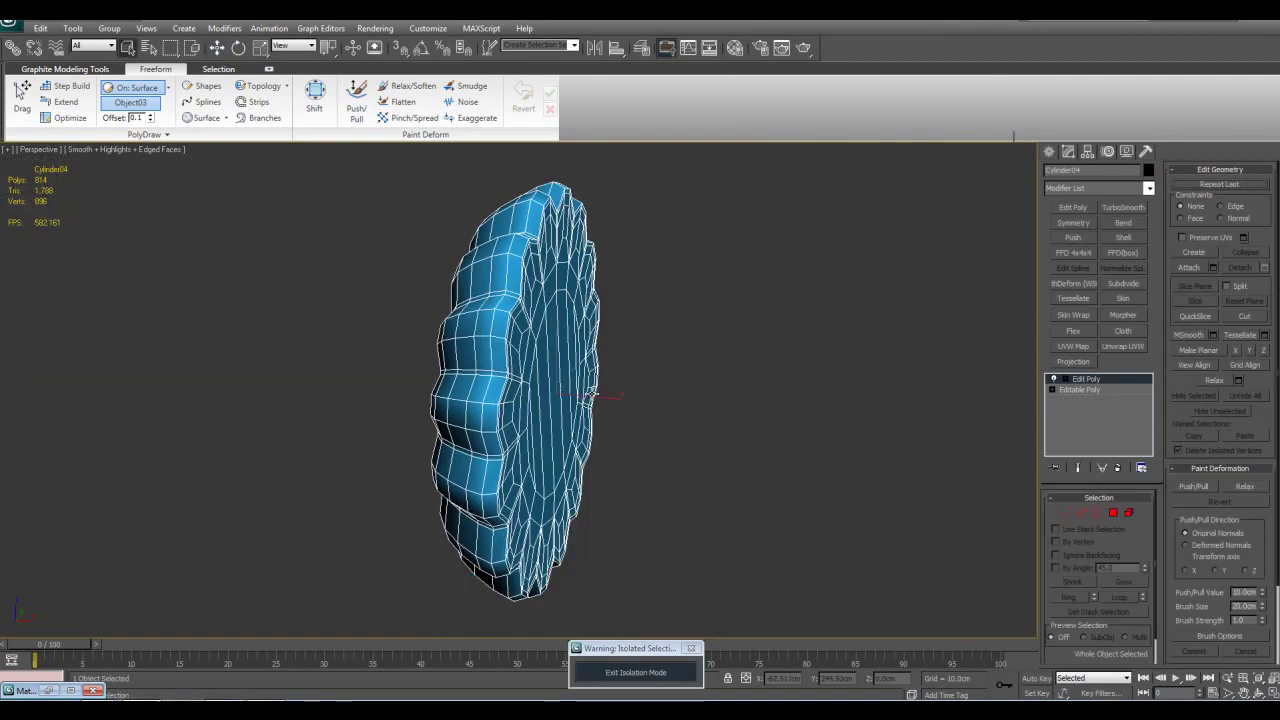
alt+middle_drag(592, 394, 565, 314)
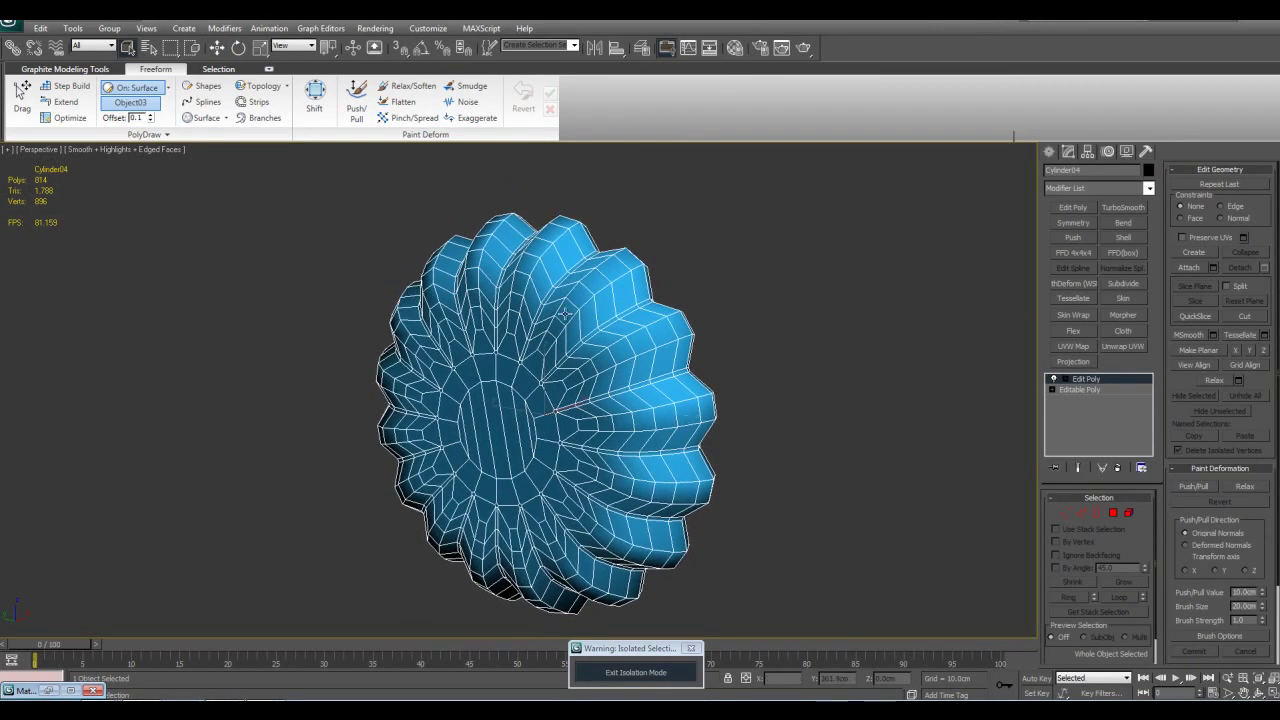